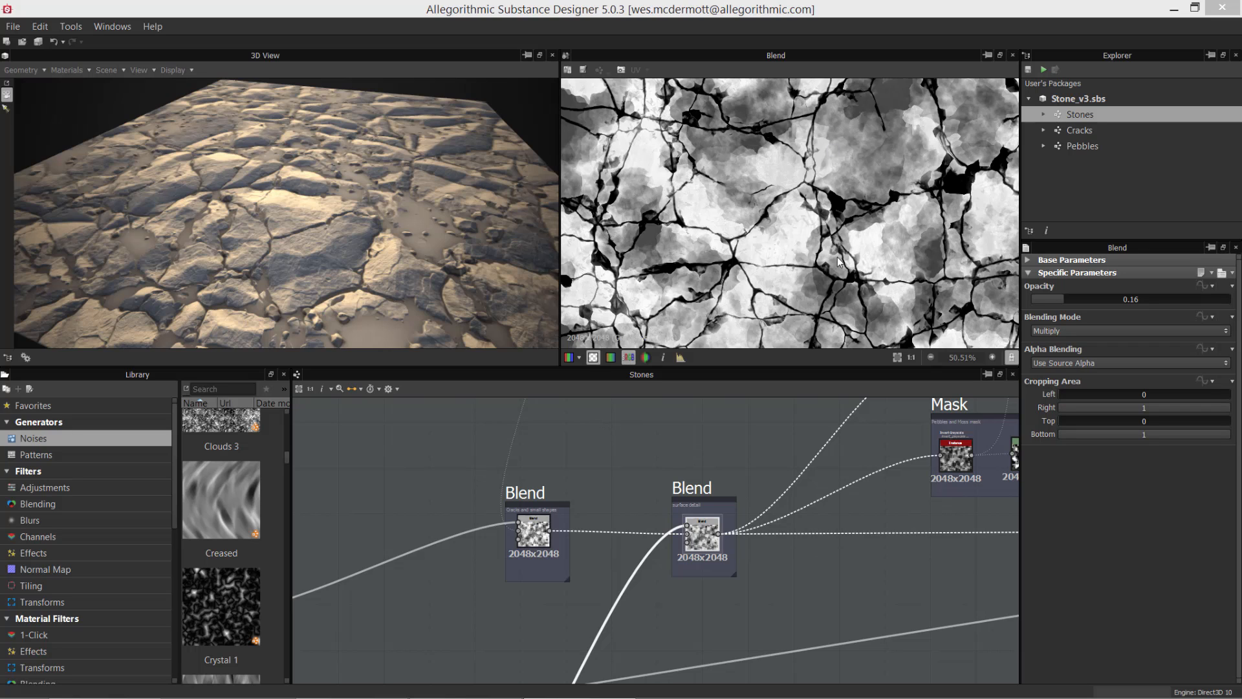
# Step: Follow the surface-detail Blend node's output connection through the graph to the Normal frame
pyautogui.scroll(-2, 798, 215)
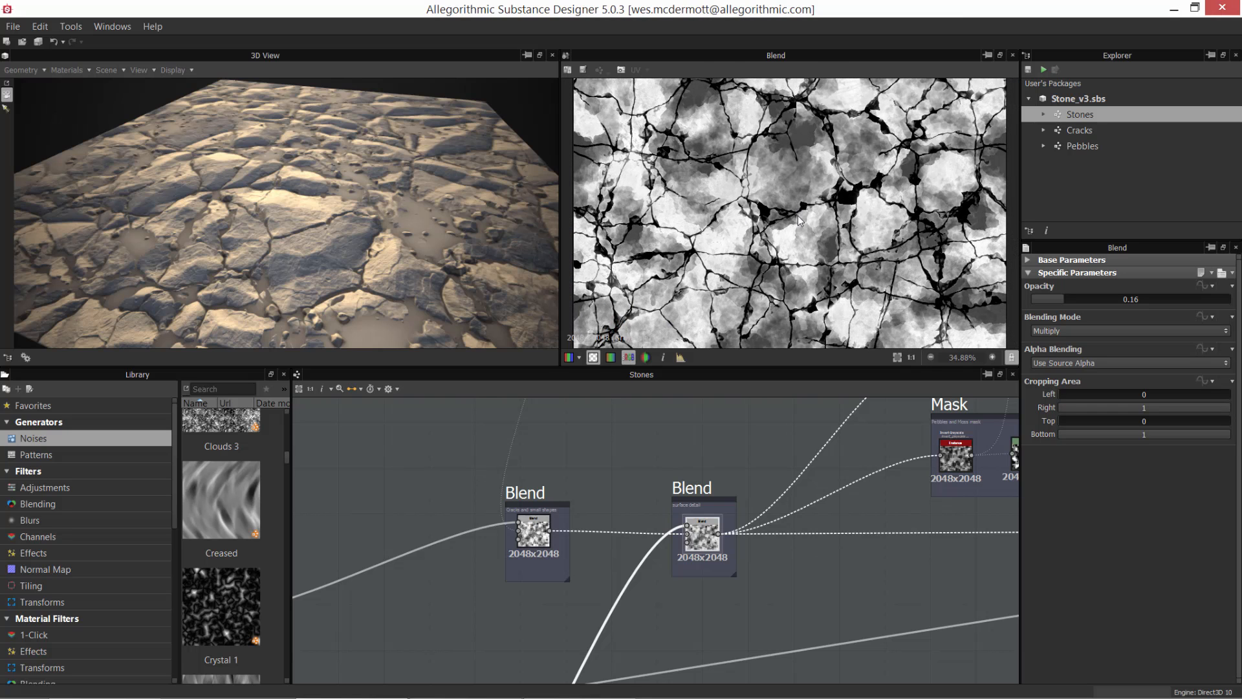
pyautogui.moveTo(808, 541); pyautogui.dragTo(554, 571, button='middle')
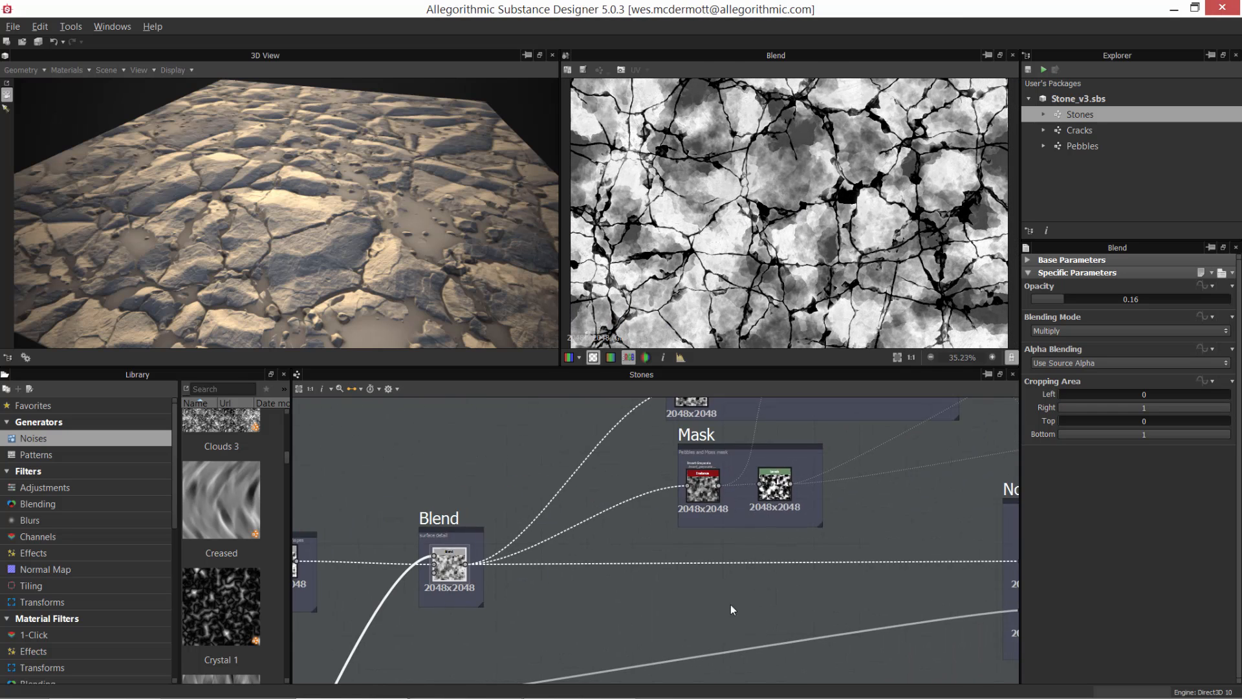
pyautogui.scroll(-2, 731, 604)
pyautogui.moveTo(697, 515); pyautogui.dragTo(615, 453, button='middle')
pyautogui.scroll(1, 661, 502)
pyautogui.moveTo(762, 556); pyautogui.dragTo(754, 517, button='middle')
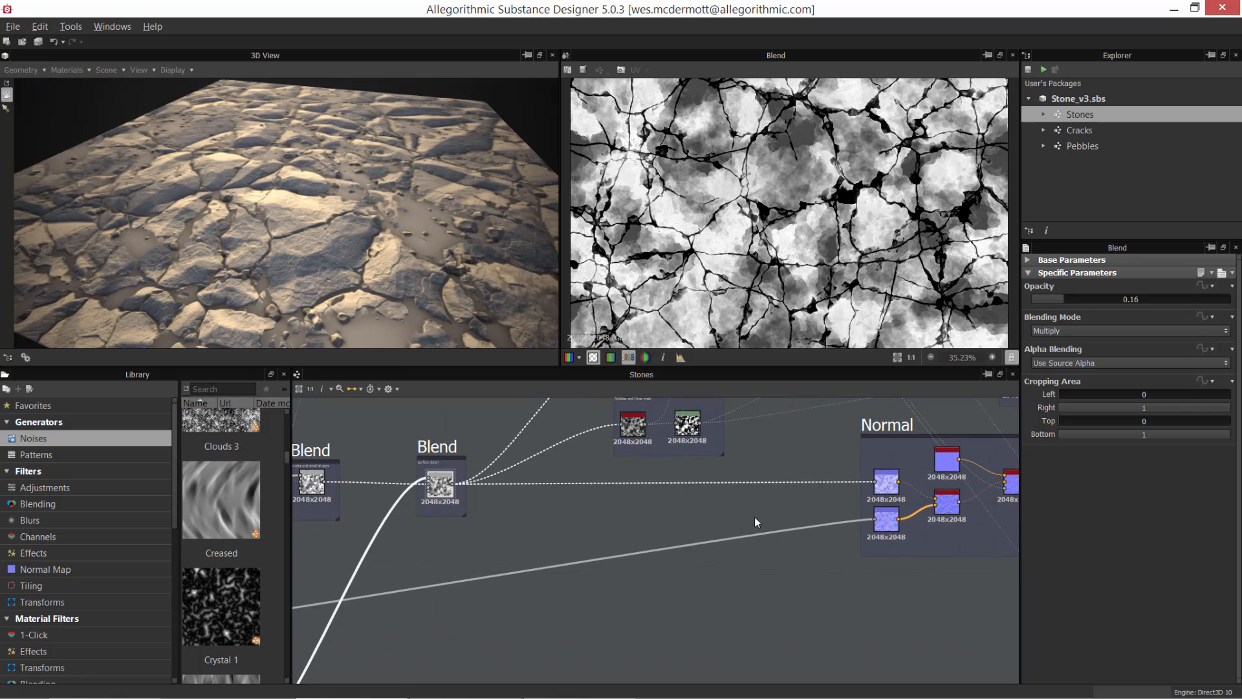
pyautogui.scroll(2, 646, 533)
pyautogui.moveTo(647, 534); pyautogui.dragTo(674, 578, button='middle')
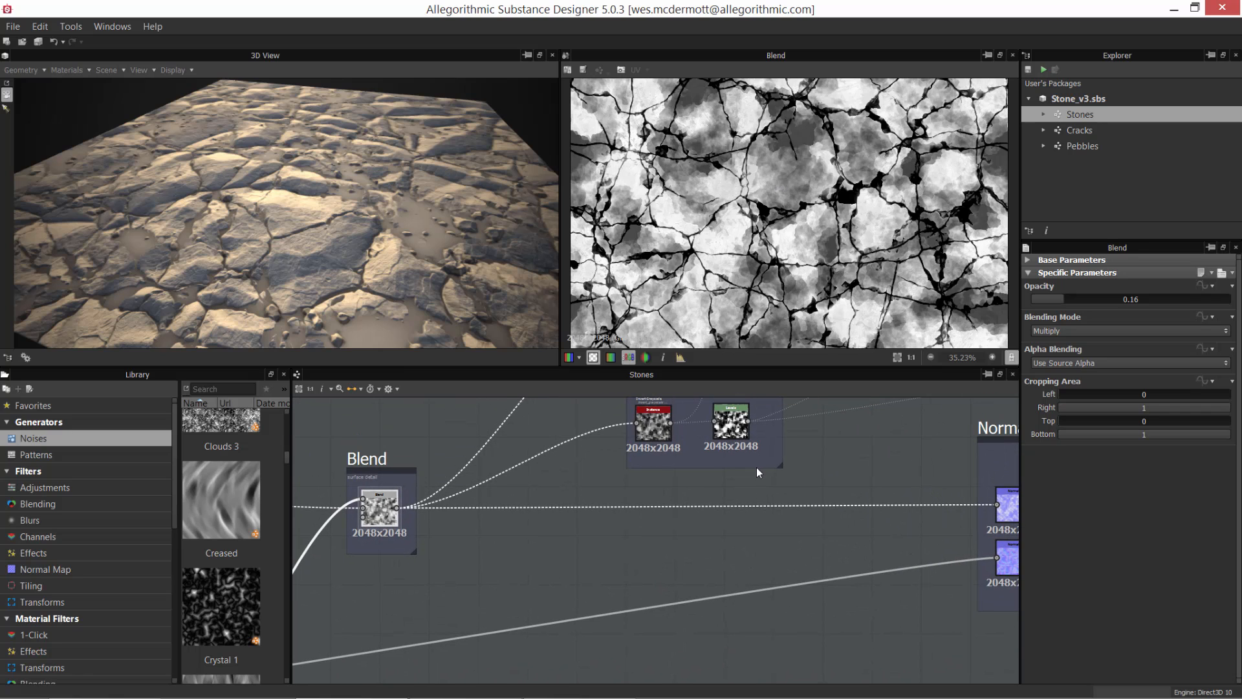
pyautogui.moveTo(922, 453); pyautogui.dragTo(635, 433, button='middle')
pyautogui.scroll(2, 680, 472)
pyautogui.moveTo(720, 544); pyautogui.dragTo(673, 612, button='middle')
pyautogui.scroll(1, 740, 527)
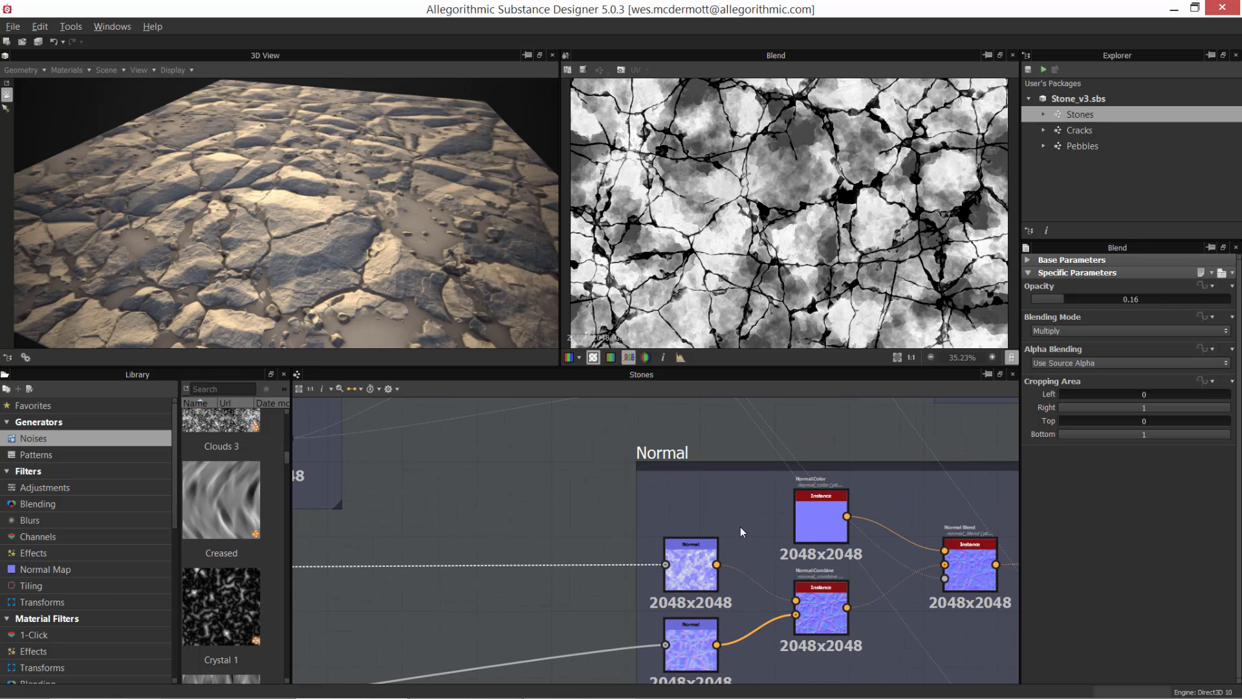
pyautogui.moveTo(740, 526); pyautogui.dragTo(744, 531, button='middle')
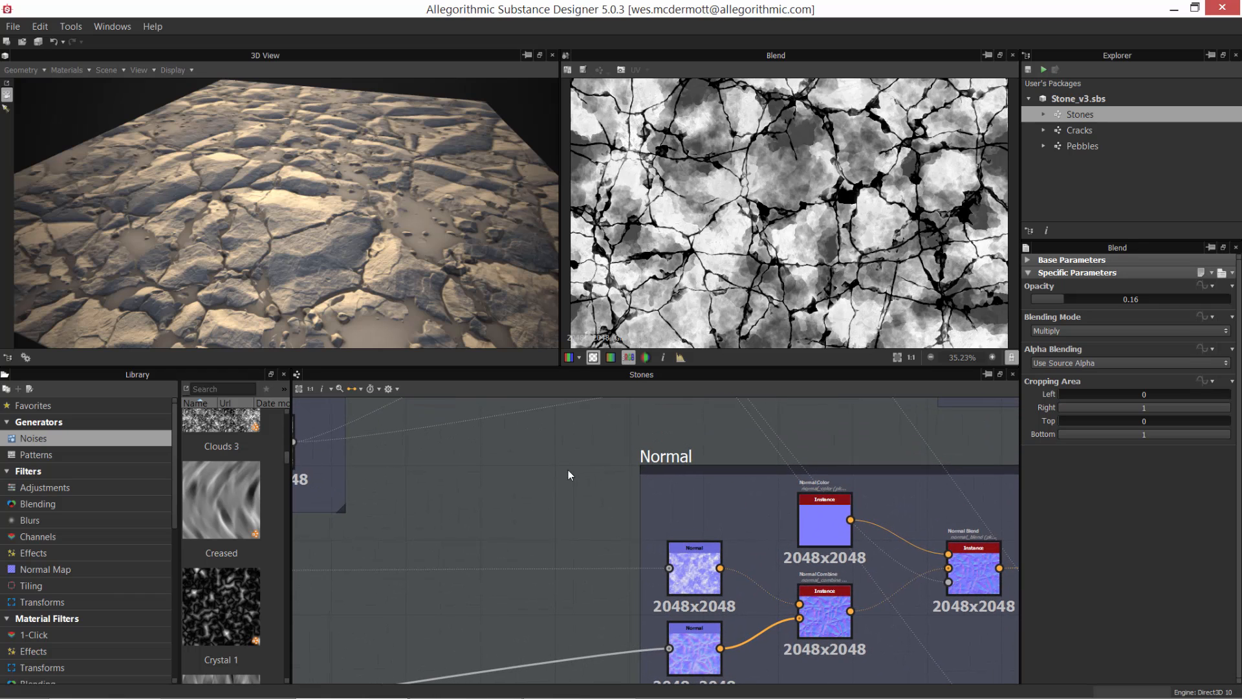
# Step: Preview the upper Normal node in the Normal frame and compare it with the Blend output feeding it
pyautogui.click(706, 568)
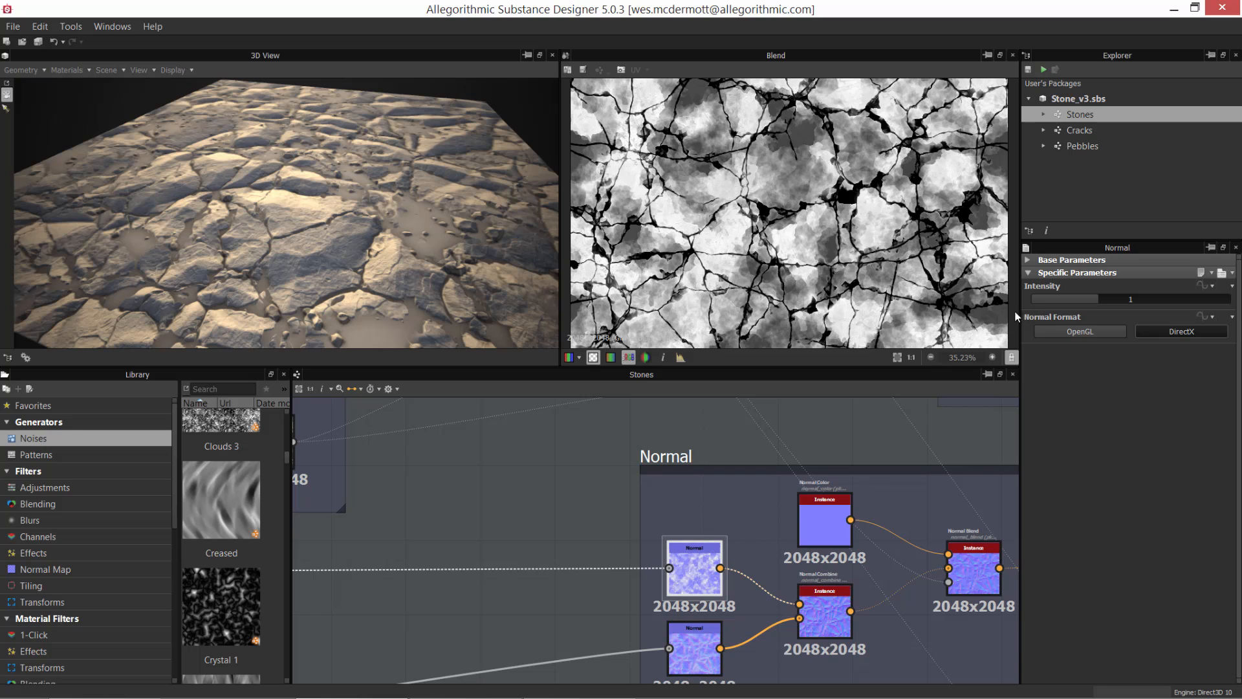
pyautogui.doubleClick(696, 573)
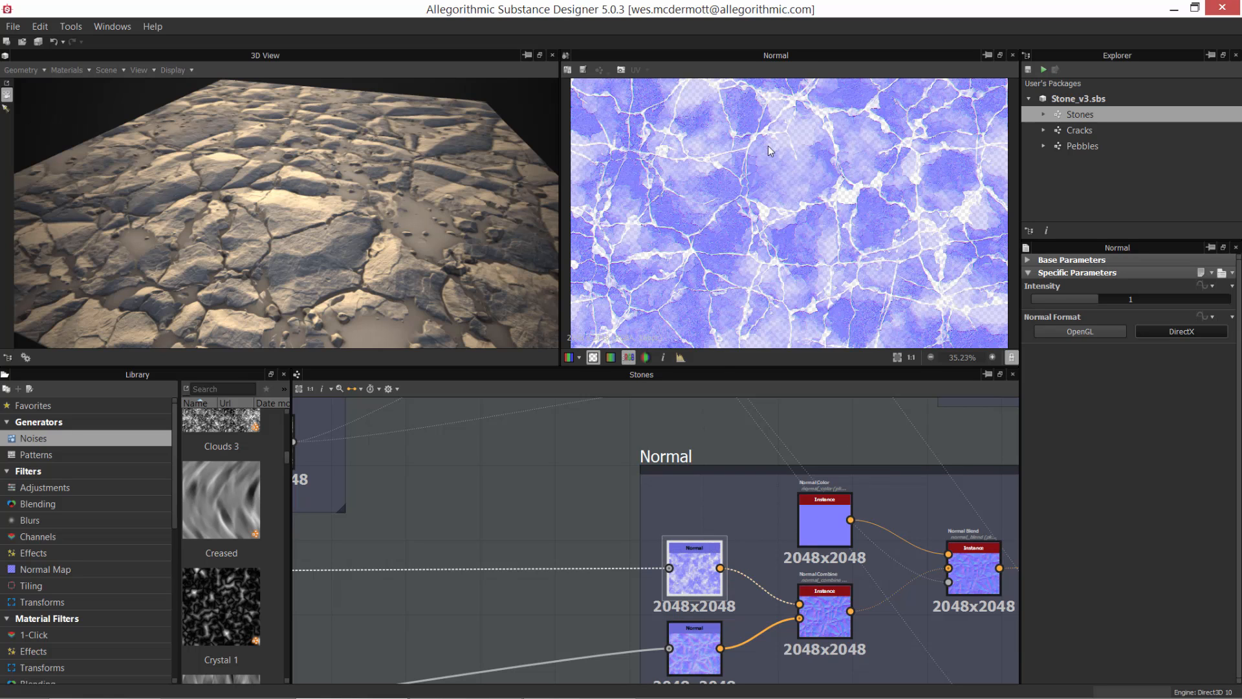
pyautogui.rightClick(558, 444)
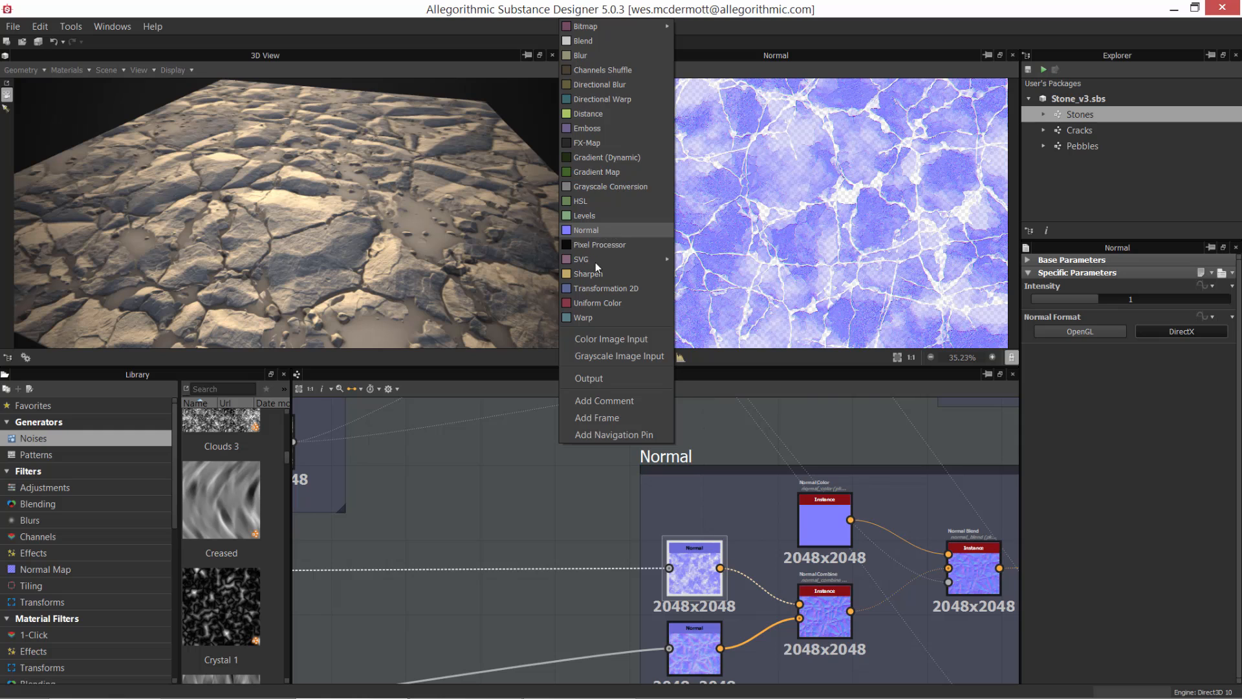
pyautogui.click(627, 559)
pyautogui.doubleClick(667, 569)
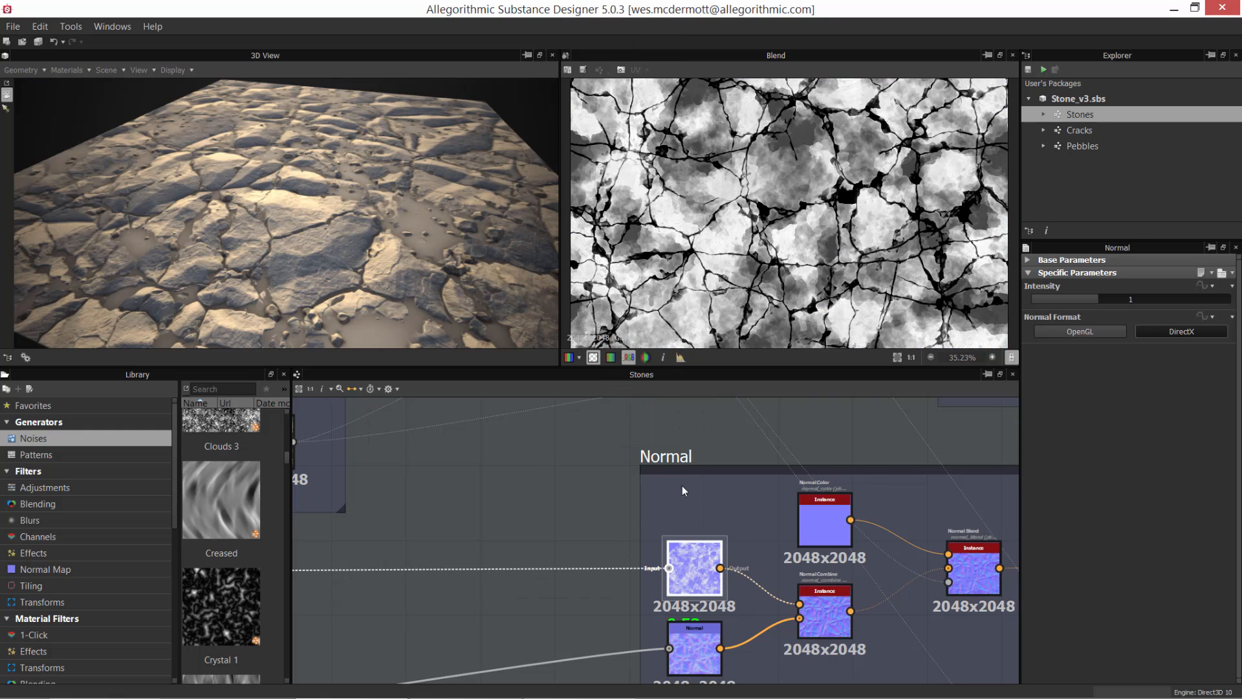
pyautogui.doubleClick(689, 563)
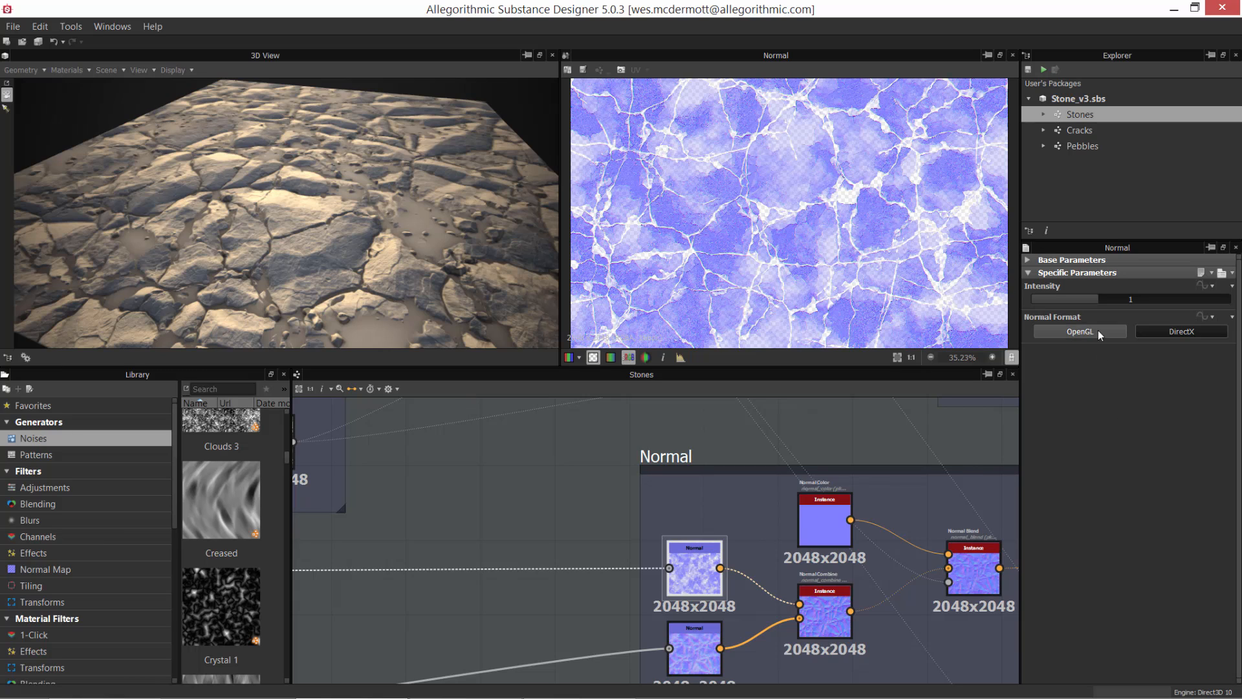
# Step: Open the 3D view's Default material properties to check the DirectX Normal setting
pyautogui.click(71, 70)
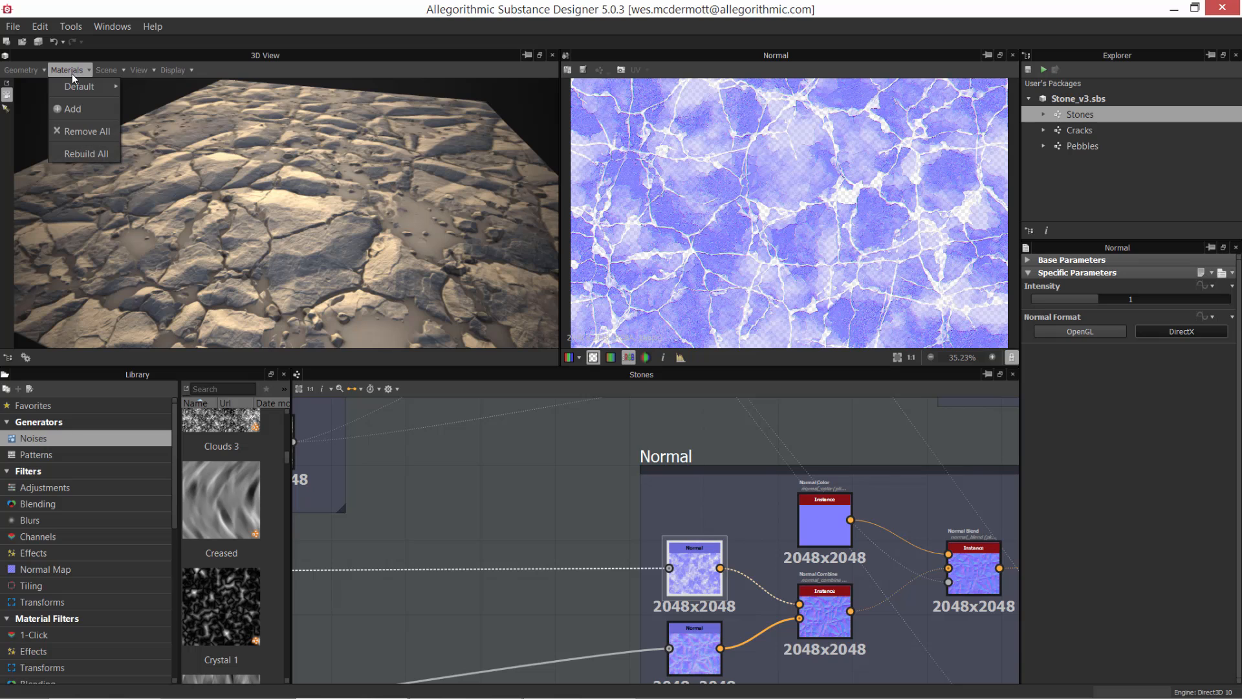
pyautogui.moveTo(79, 91)
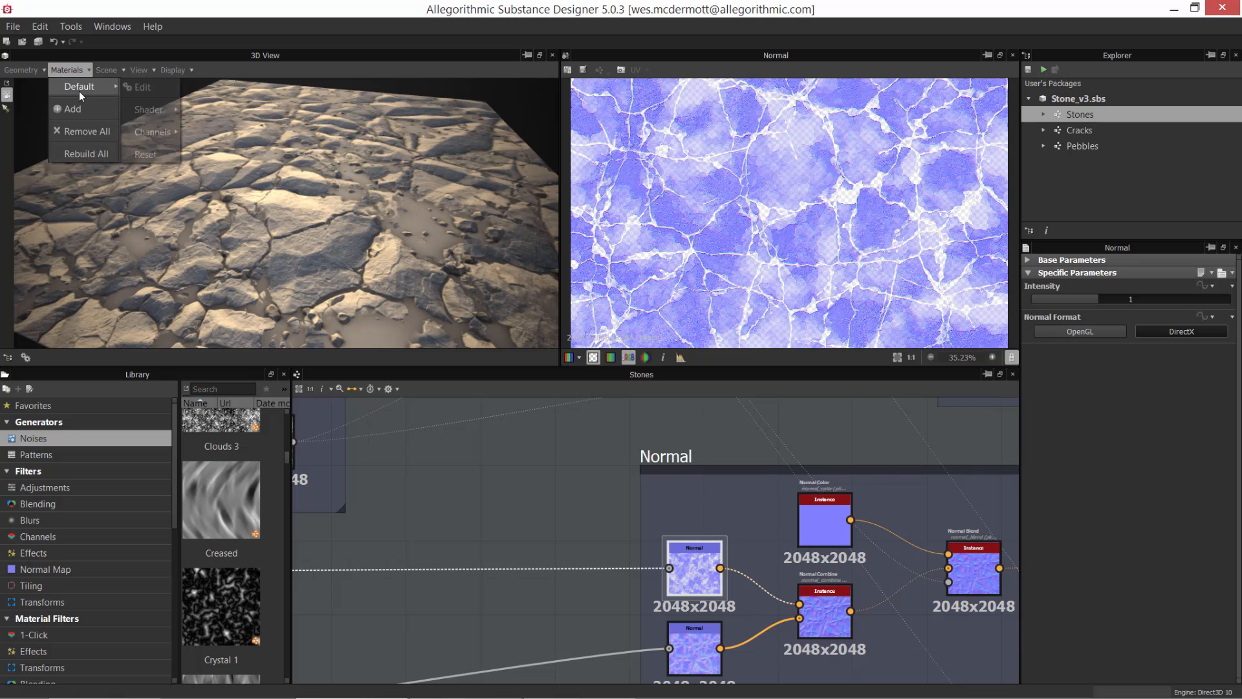
pyautogui.click(149, 87)
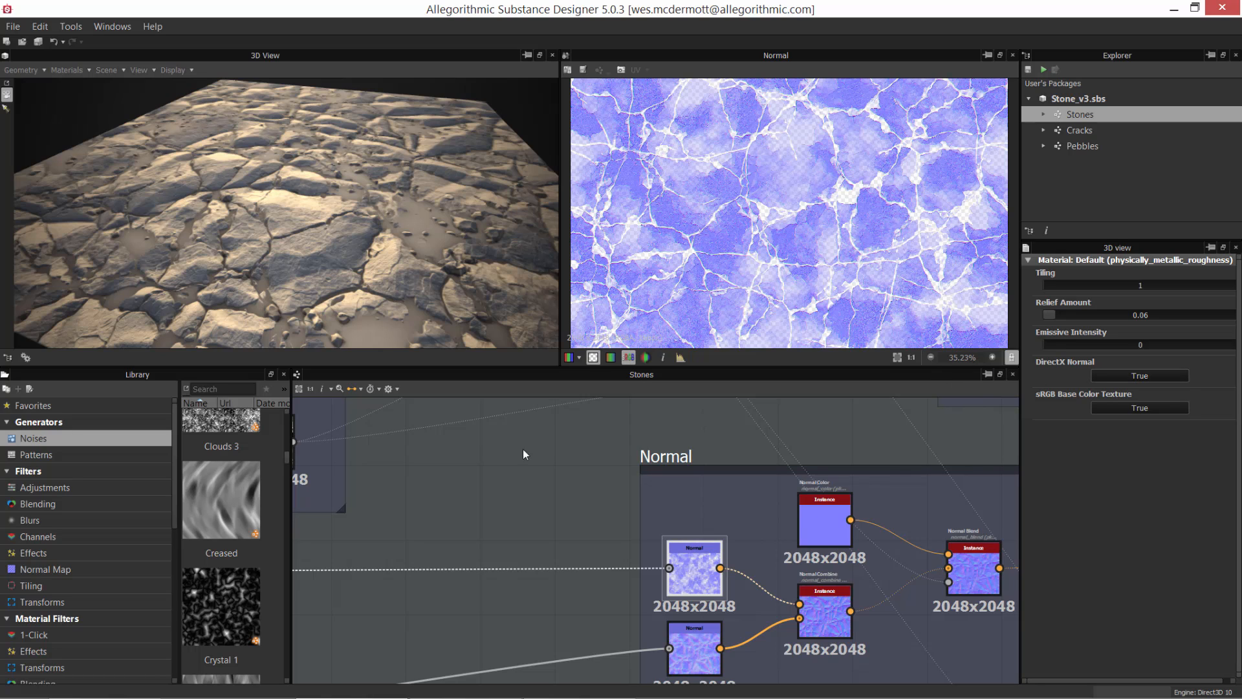
# Step: Turn off alpha display in the 2D view and inspect the upper Normal node's map up close
pyautogui.click(684, 576)
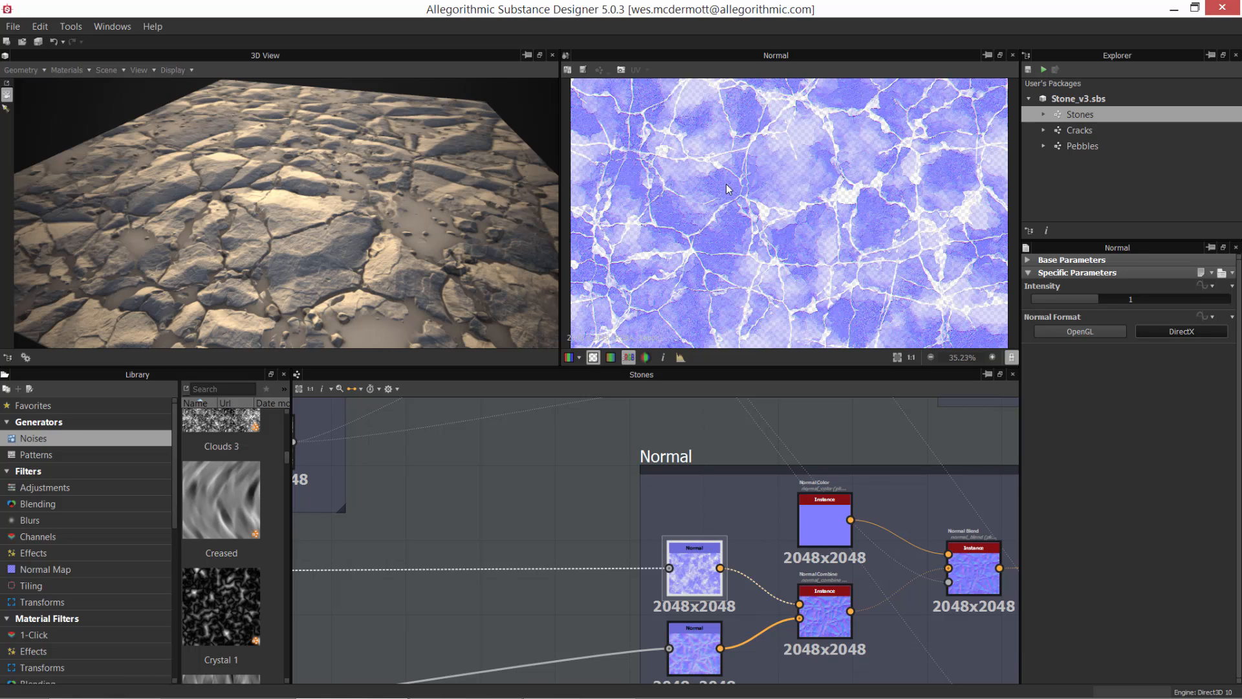
pyautogui.click(593, 358)
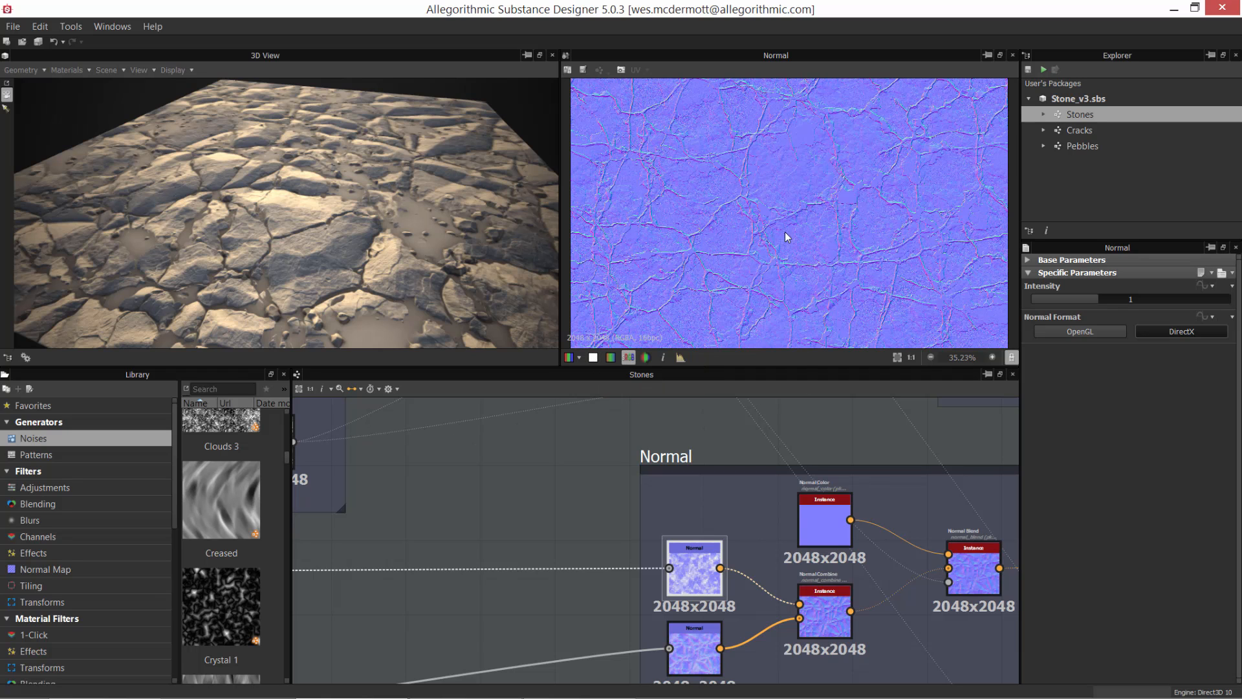
pyautogui.scroll(5, 787, 242)
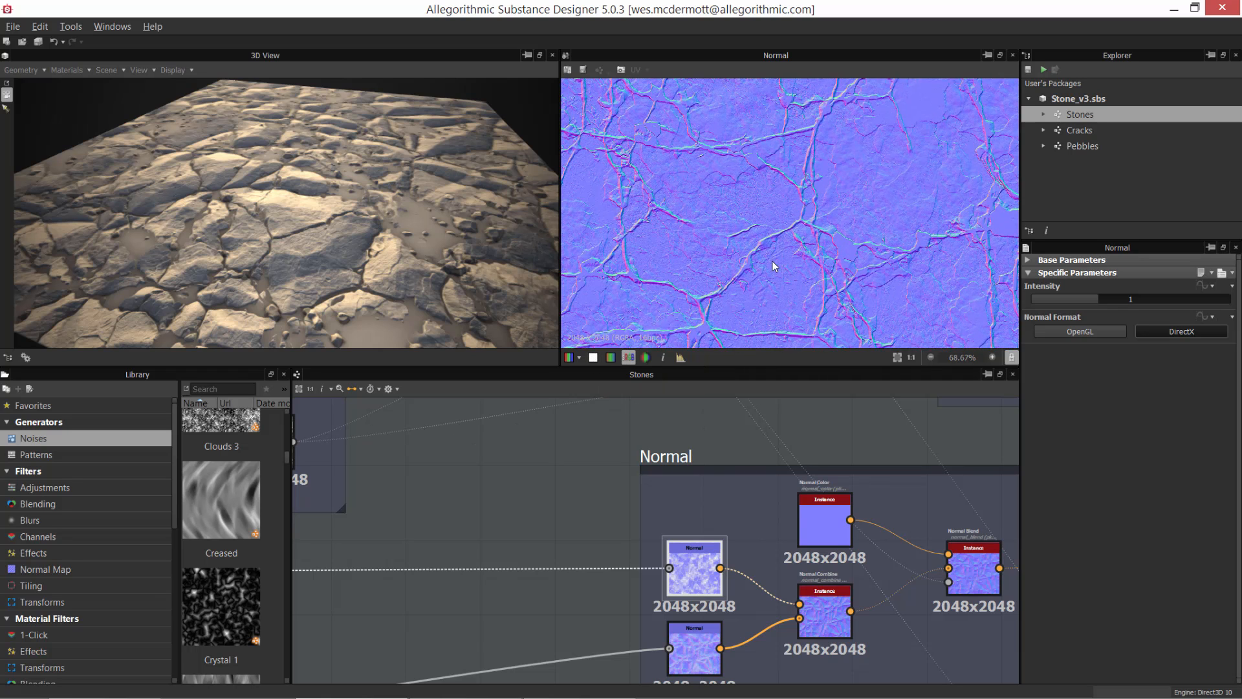
pyautogui.scroll(-1, 781, 201)
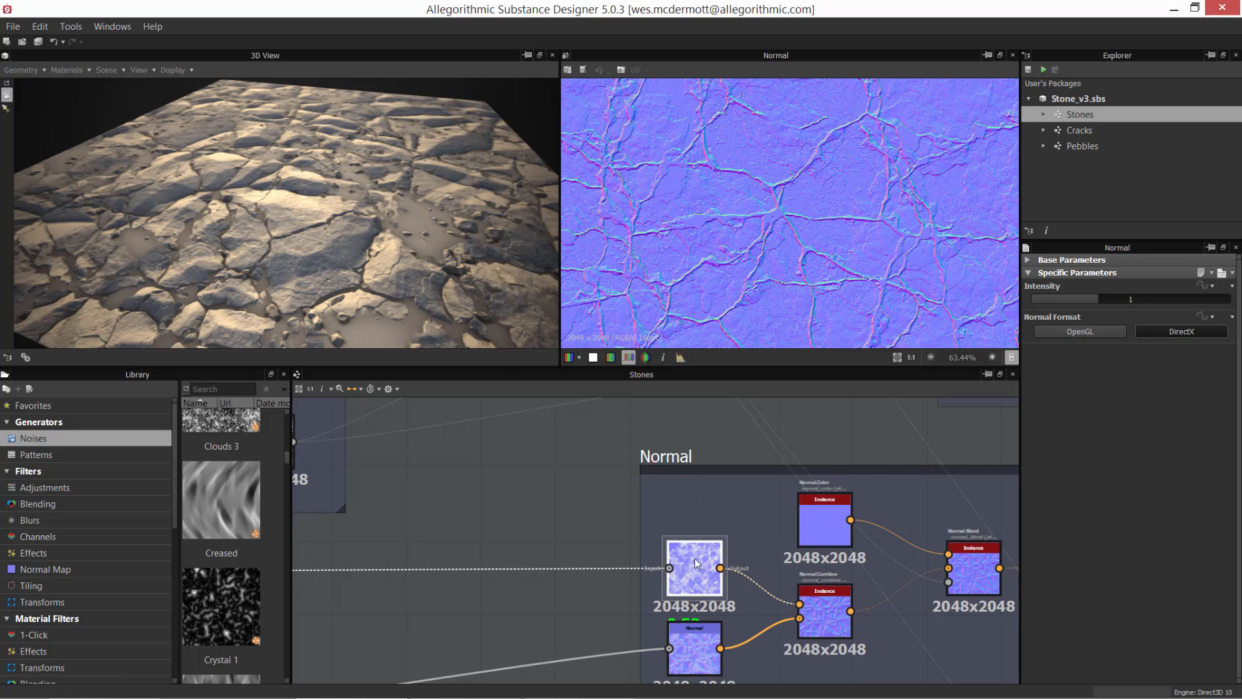
# Step: Assign the upper Normal node's output to the normal channel of the 3D view's material
pyautogui.moveTo(692, 570); pyautogui.dragTo(444, 250)
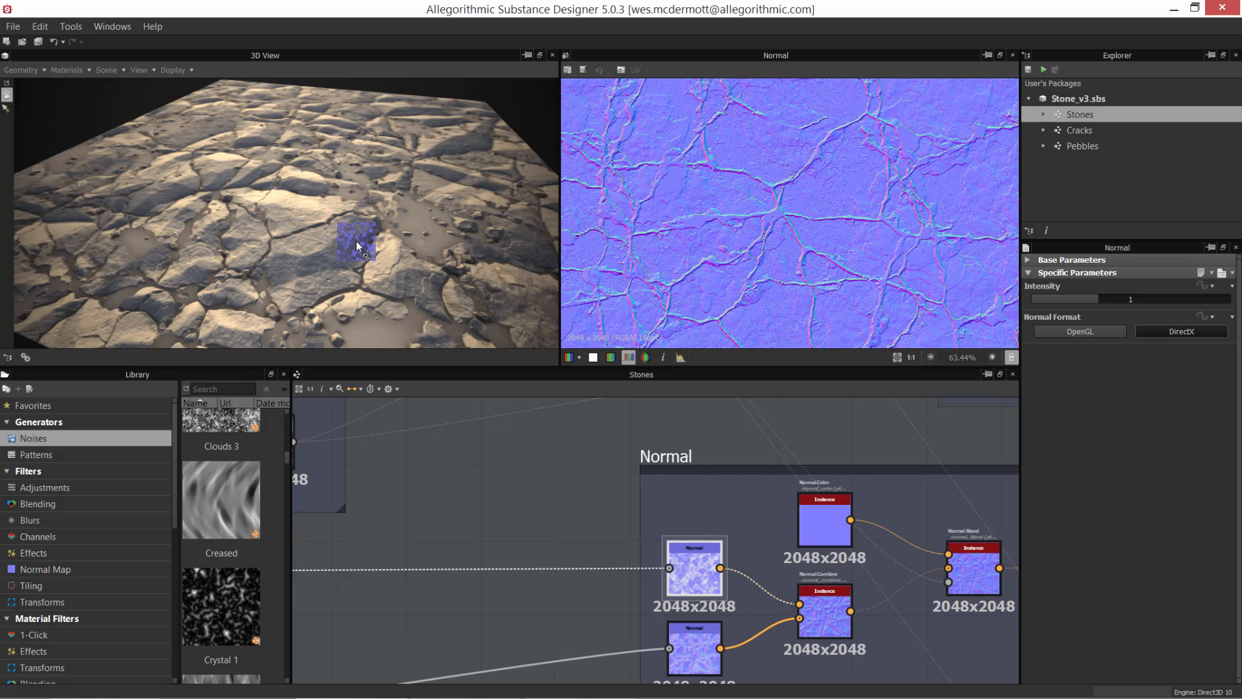
pyautogui.moveTo(356, 241); pyautogui.dragTo(356, 239, button='right')
pyautogui.click(405, 336)
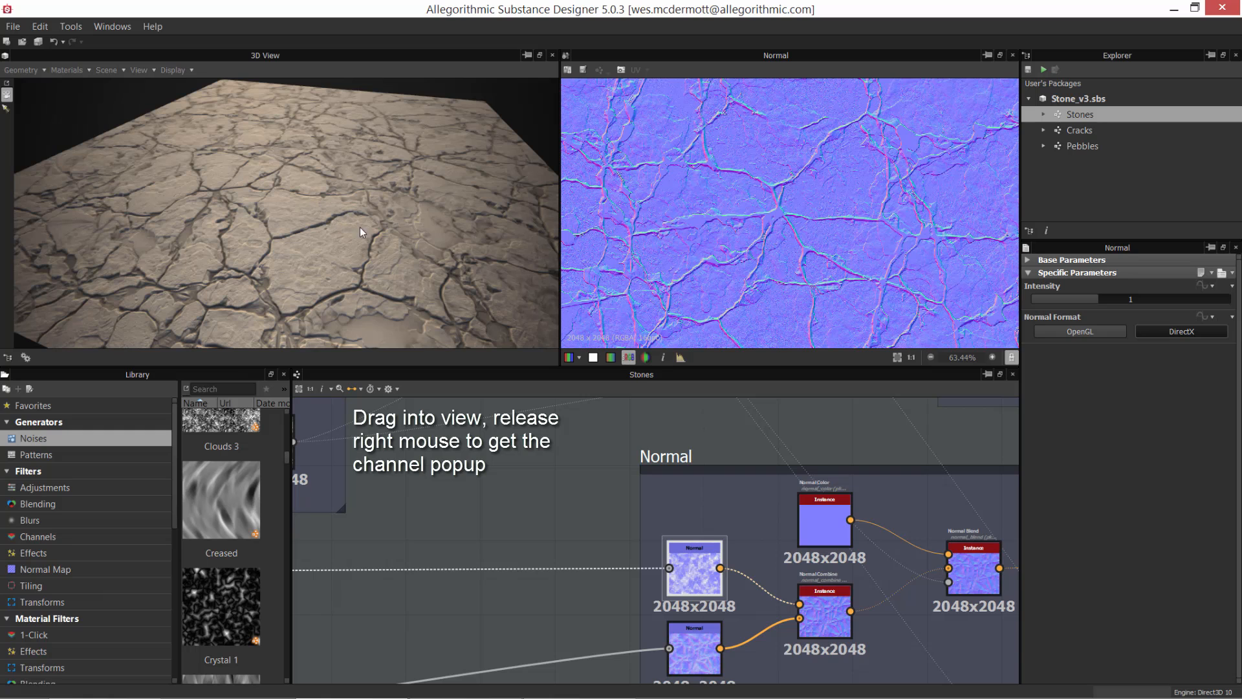
# Step: Examine the cracks and surface detail on the 3D ground plane up close from several angles
pyautogui.scroll(4, 411, 277)
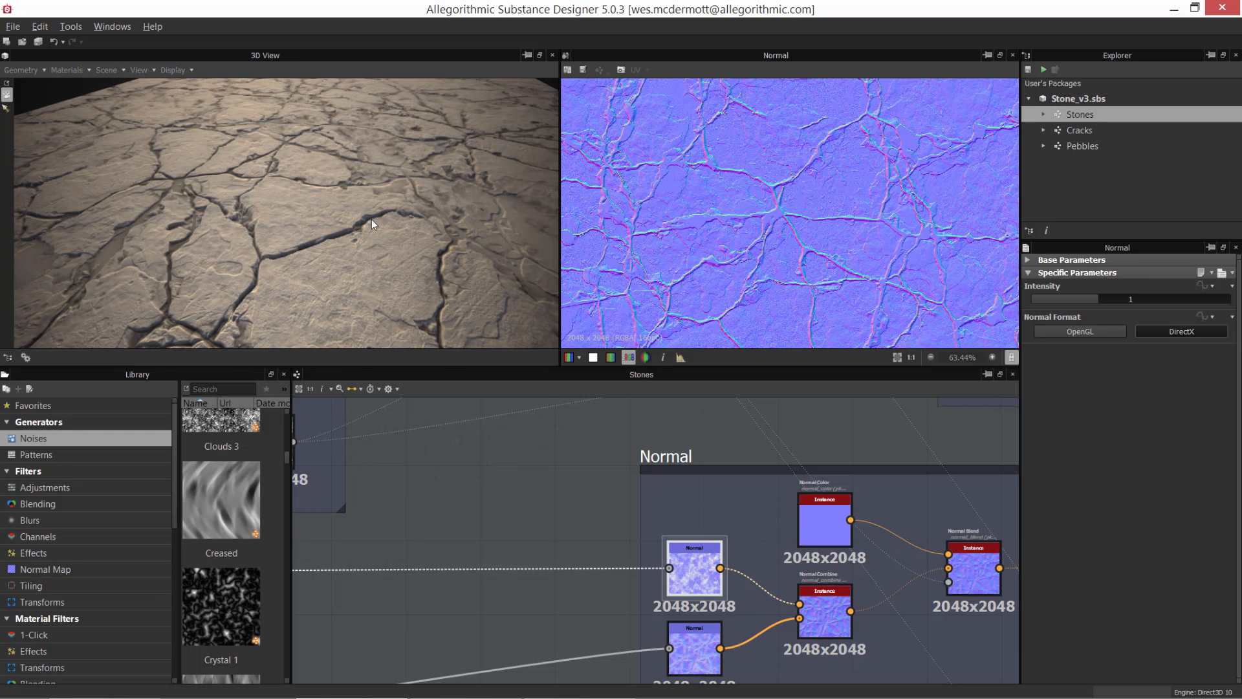
pyautogui.keyDown('alt'); pyautogui.moveTo(372, 220); pyautogui.dragTo(379, 294); pyautogui.keyUp('alt')
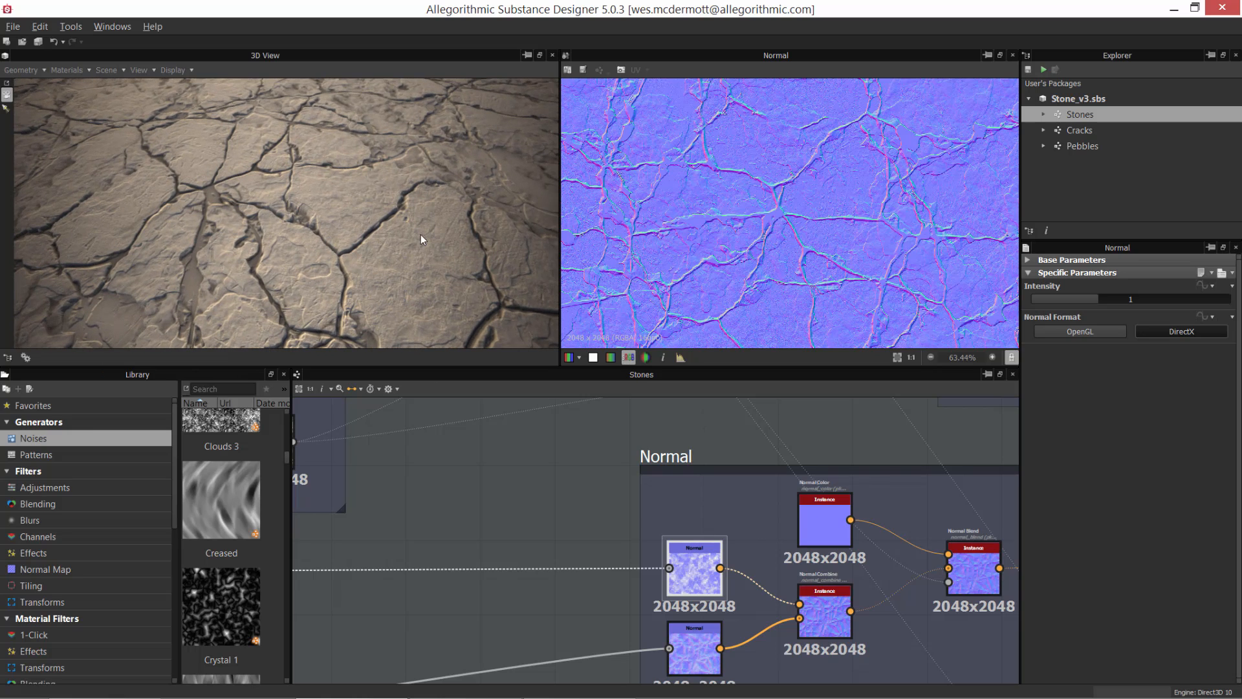
pyautogui.moveTo(413, 246); pyautogui.dragTo(413, 247)
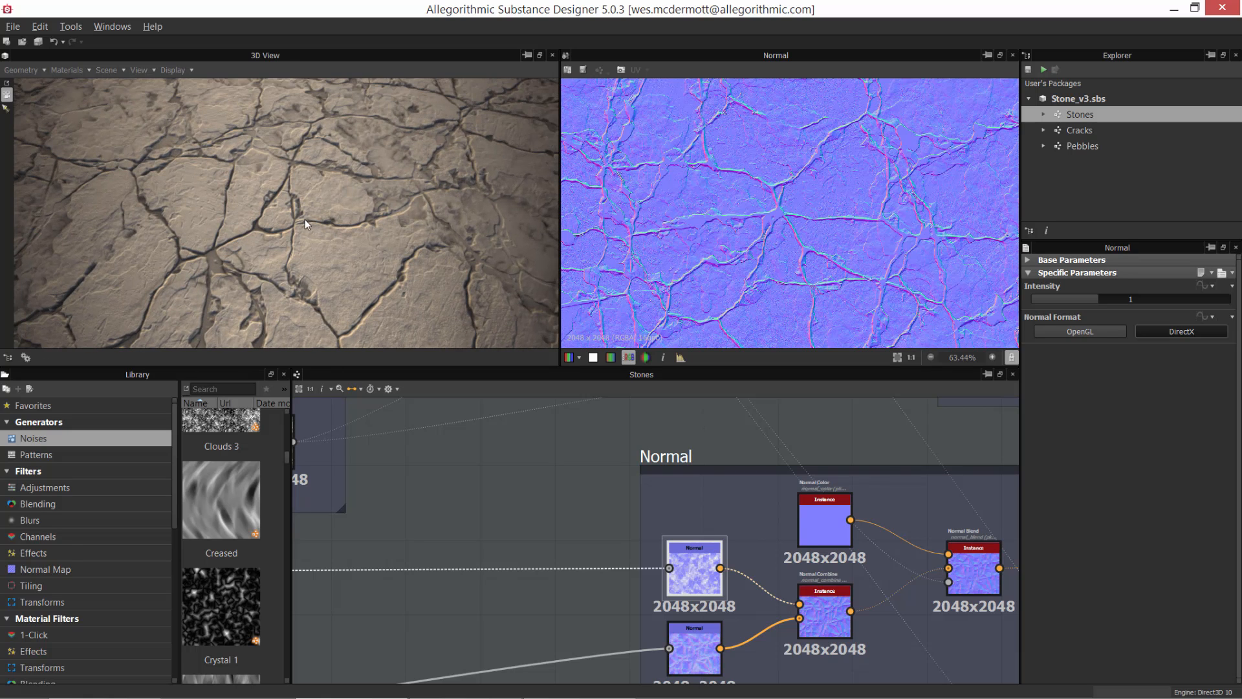
pyautogui.keyDown('alt'); pyautogui.moveTo(399, 301); pyautogui.dragTo(376, 278); pyautogui.keyUp('alt')
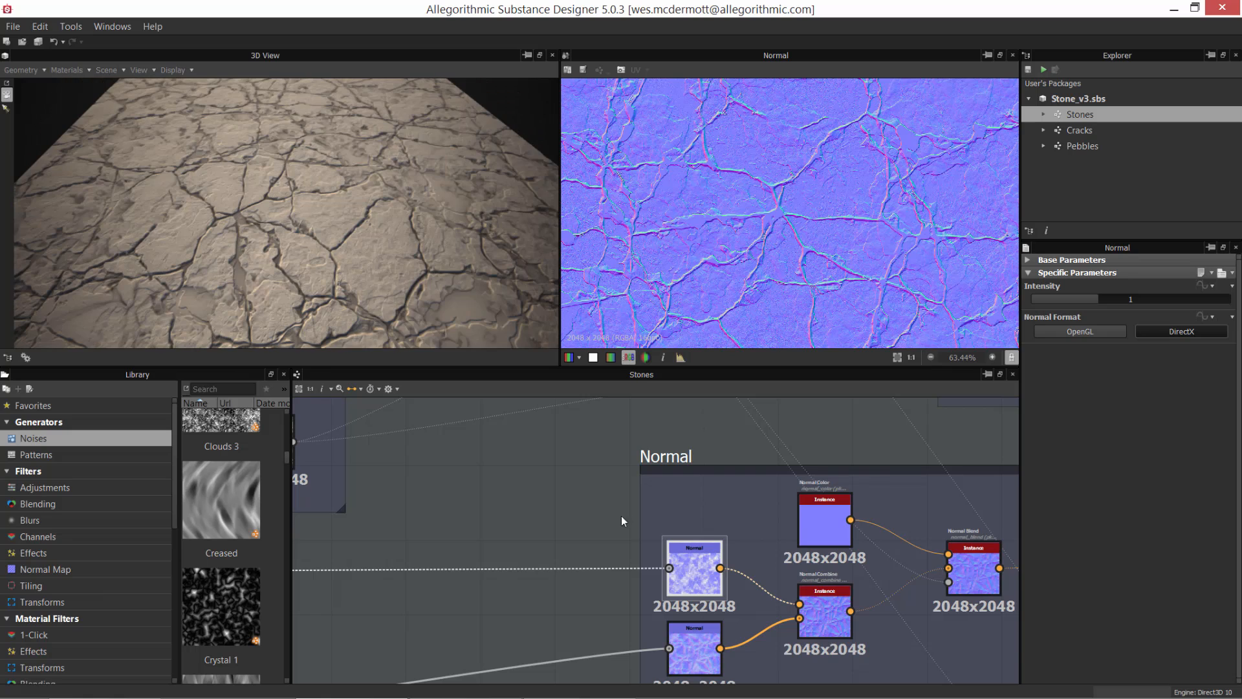
pyautogui.moveTo(588, 533); pyautogui.dragTo(600, 491, button='middle')
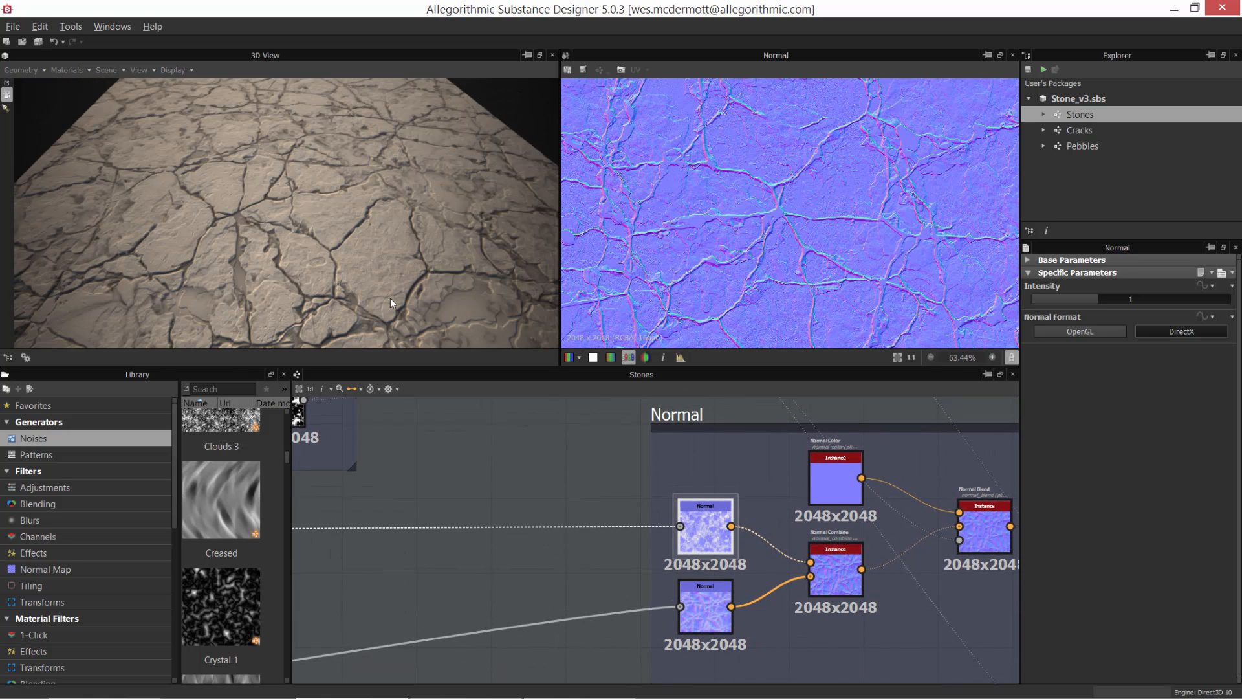
pyautogui.keyDown('alt'); pyautogui.moveTo(390, 297); pyautogui.dragTo(403, 321, button='right'); pyautogui.keyUp('alt')
pyautogui.keyDown('alt'); pyautogui.moveTo(403, 321); pyautogui.dragTo(351, 265); pyautogui.keyUp('alt')
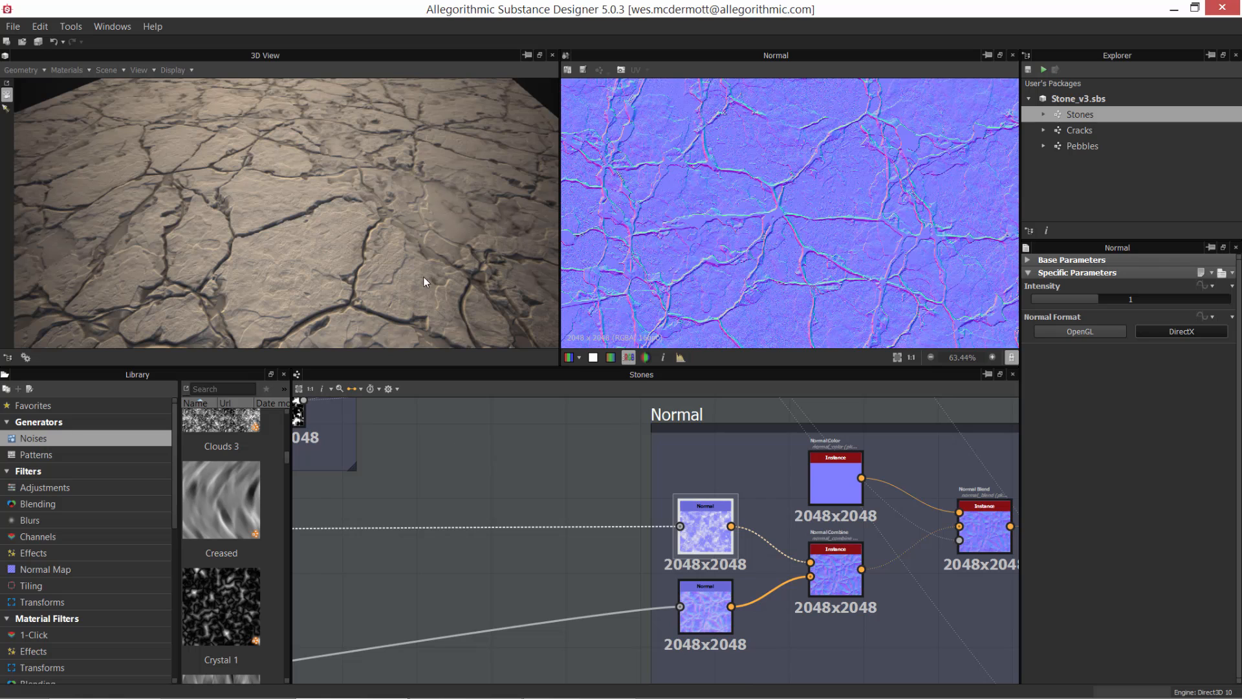
# Step: Preview the lower Normal node's output and trace its input back to the Large Shapes frame
pyautogui.click(705, 608)
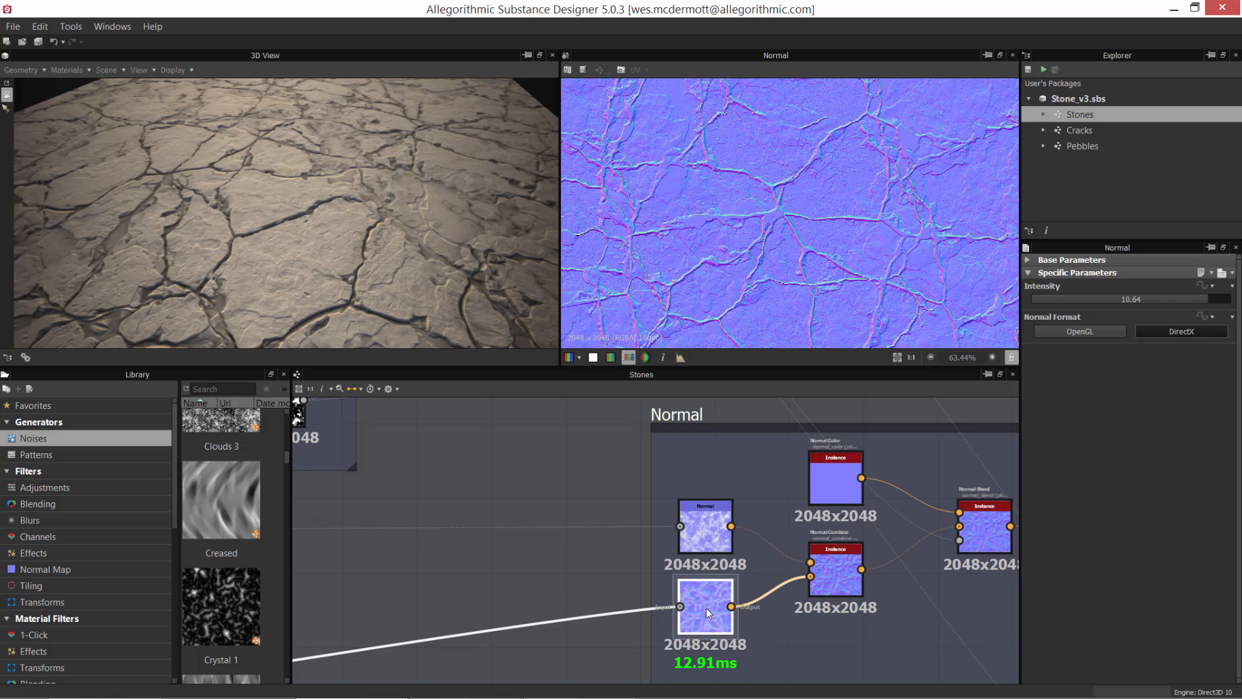
pyautogui.scroll(-5, 800, 199)
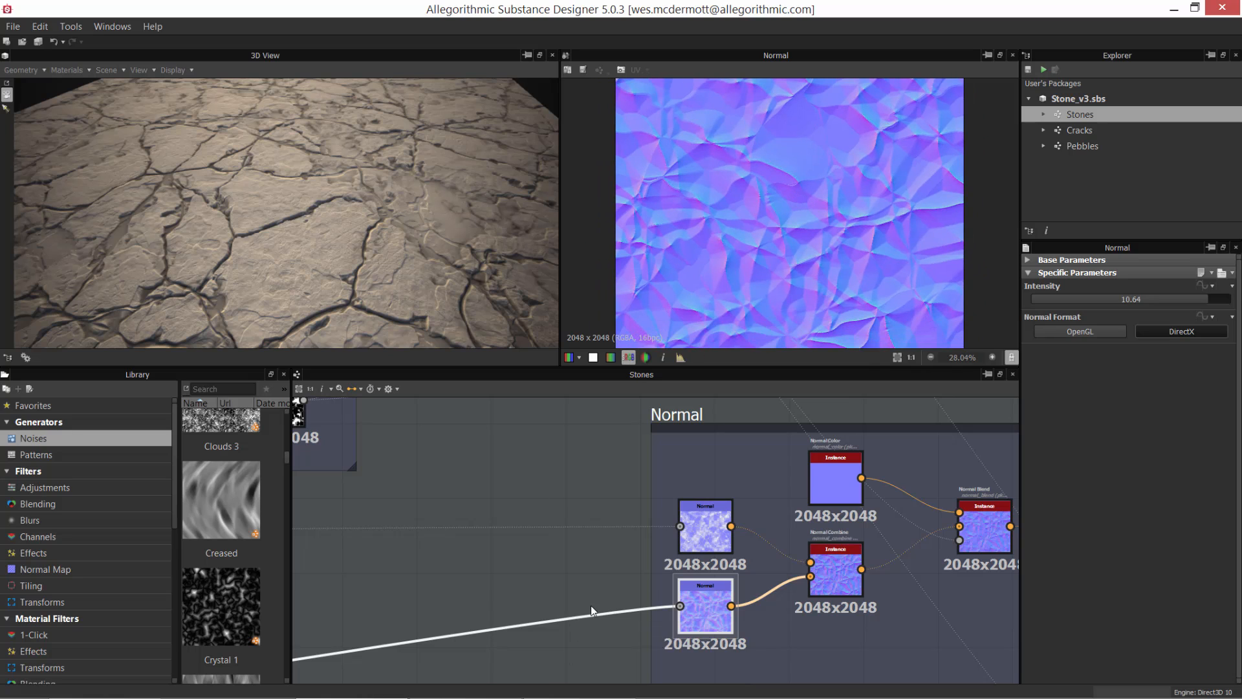
pyautogui.scroll(-5, 854, 489)
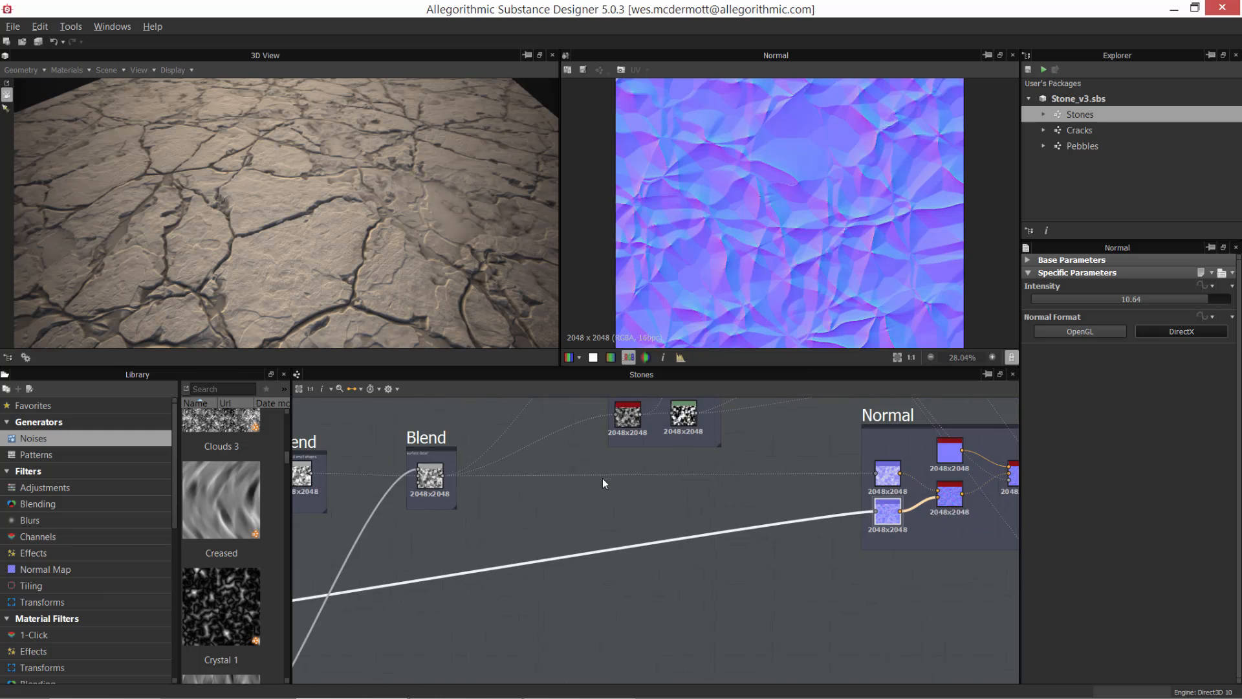
pyautogui.moveTo(579, 550); pyautogui.dragTo(888, 469, button='middle')
pyautogui.moveTo(536, 557); pyautogui.dragTo(793, 551, button='middle')
pyautogui.scroll(4, 515, 494)
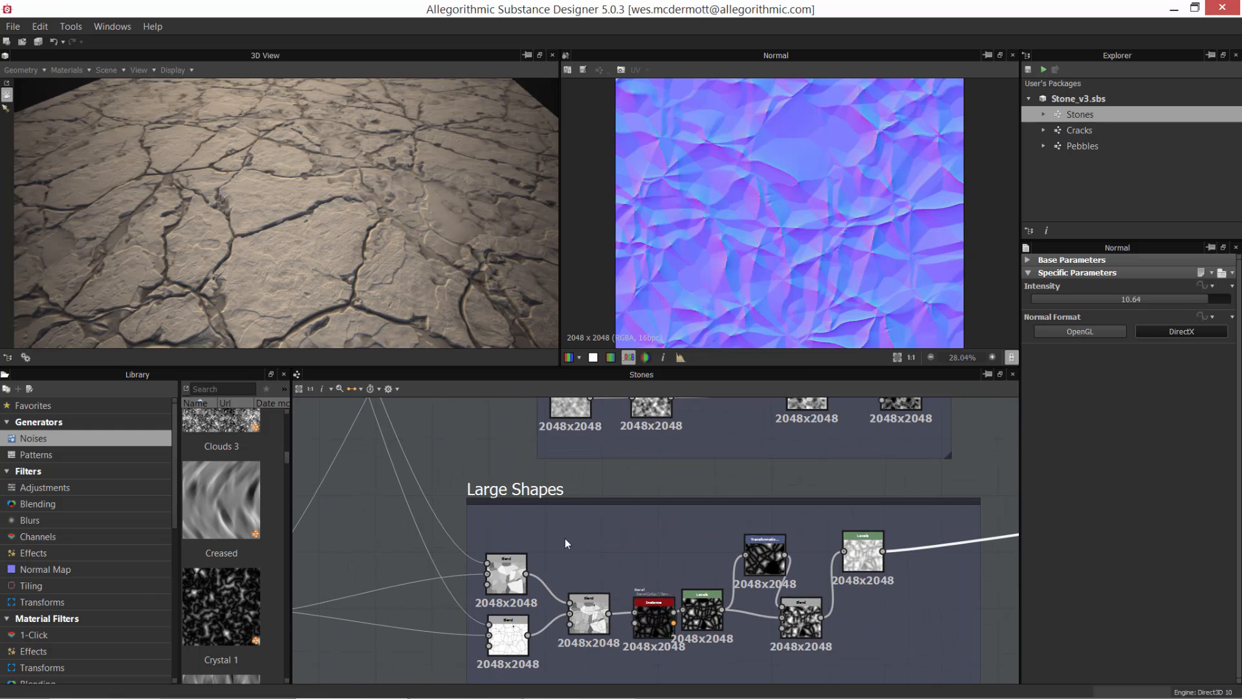
pyautogui.moveTo(677, 545); pyautogui.dragTo(654, 478, button='middle')
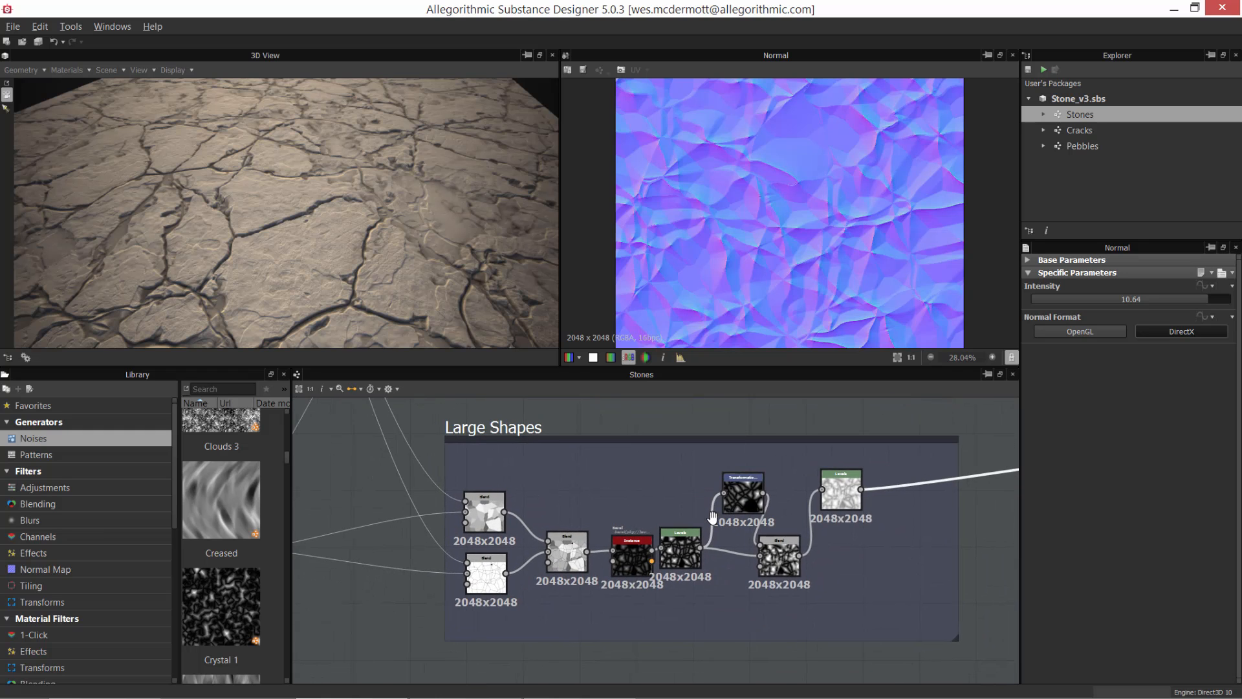
# Step: Preview the Cracks instance feeding the Large Shapes frame and examine its output connections to the two Blend nodes
pyautogui.scroll(3, 588, 538)
pyautogui.scroll(-2, 735, 536)
pyautogui.moveTo(583, 546); pyautogui.dragTo(636, 555, button='middle')
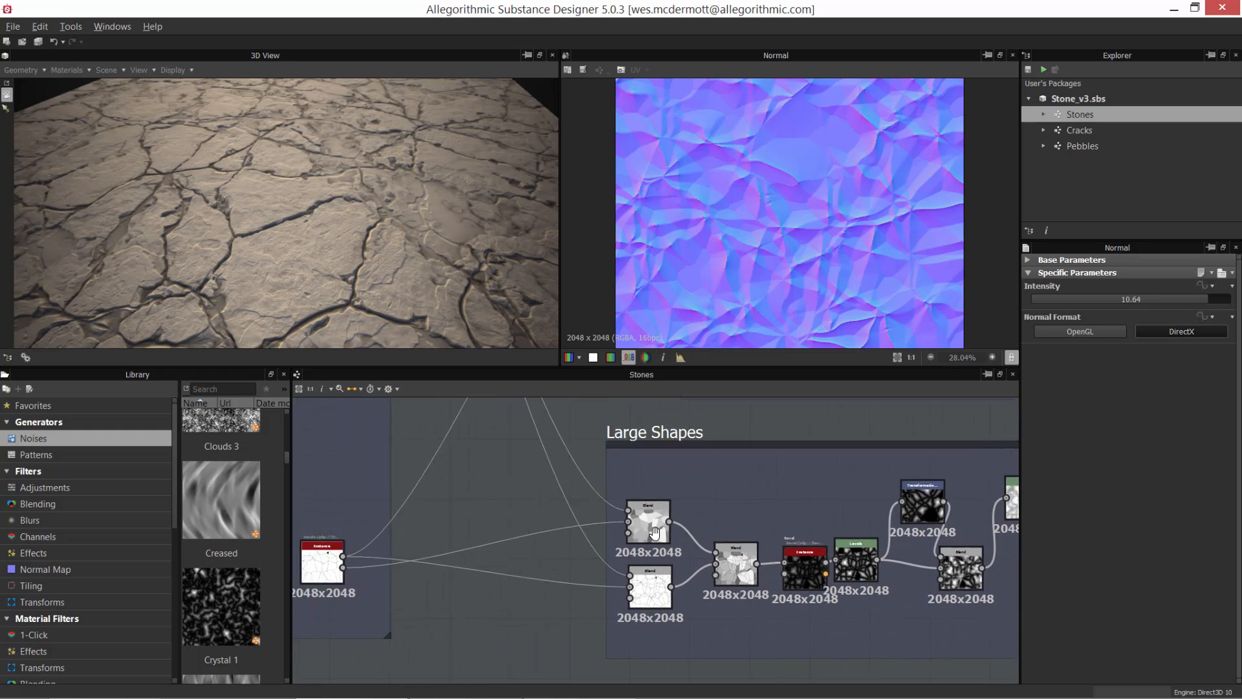
pyautogui.scroll(2, 461, 540)
pyautogui.moveTo(461, 540); pyautogui.dragTo(557, 537, button='middle')
pyautogui.doubleClick(390, 565)
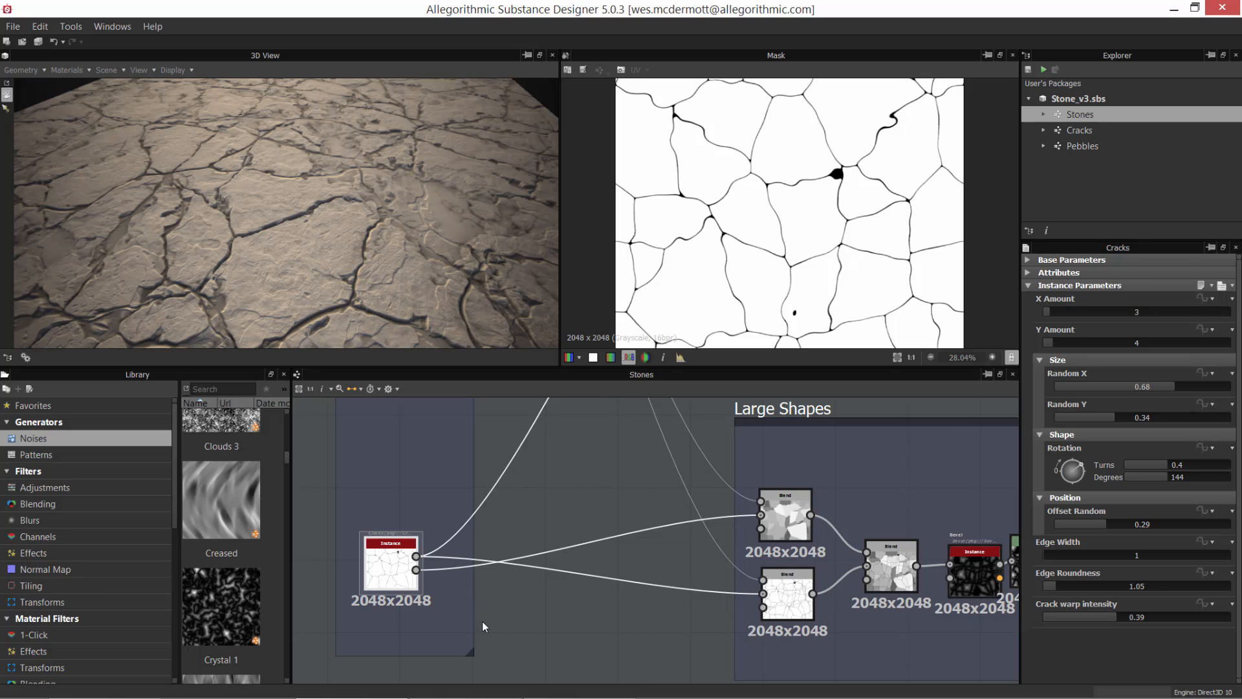
pyautogui.scroll(5, 482, 621)
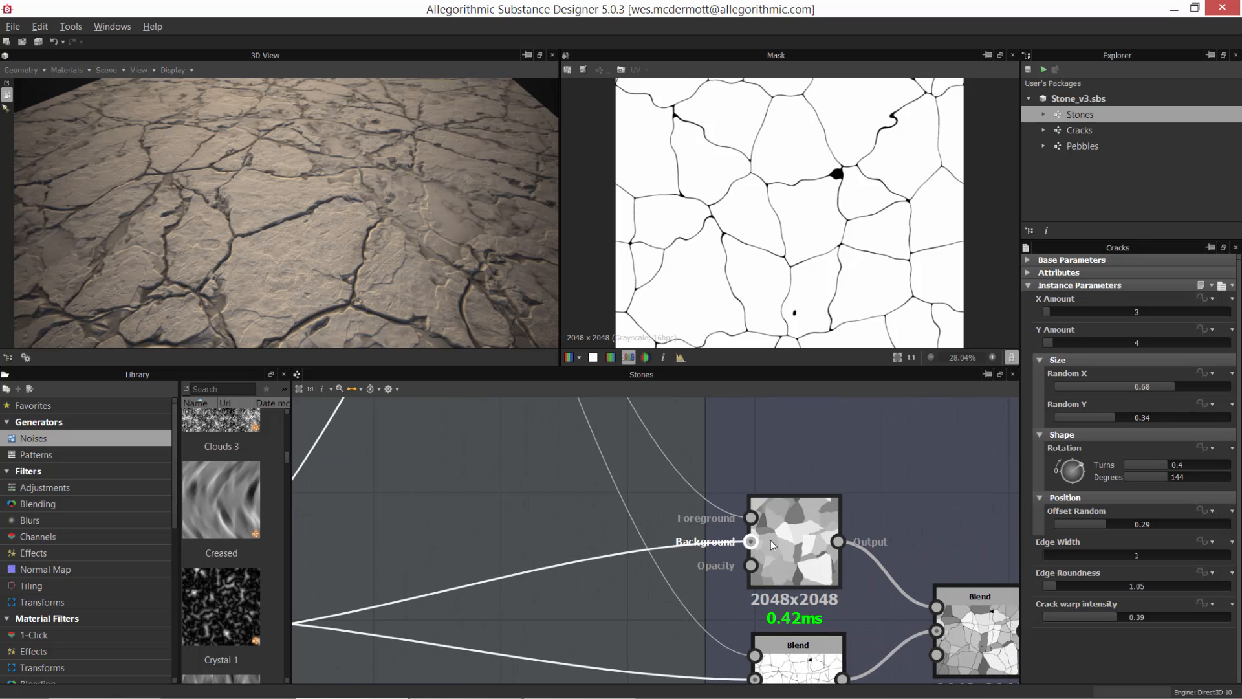
pyautogui.moveTo(724, 545); pyautogui.dragTo(844, 515, button='middle')
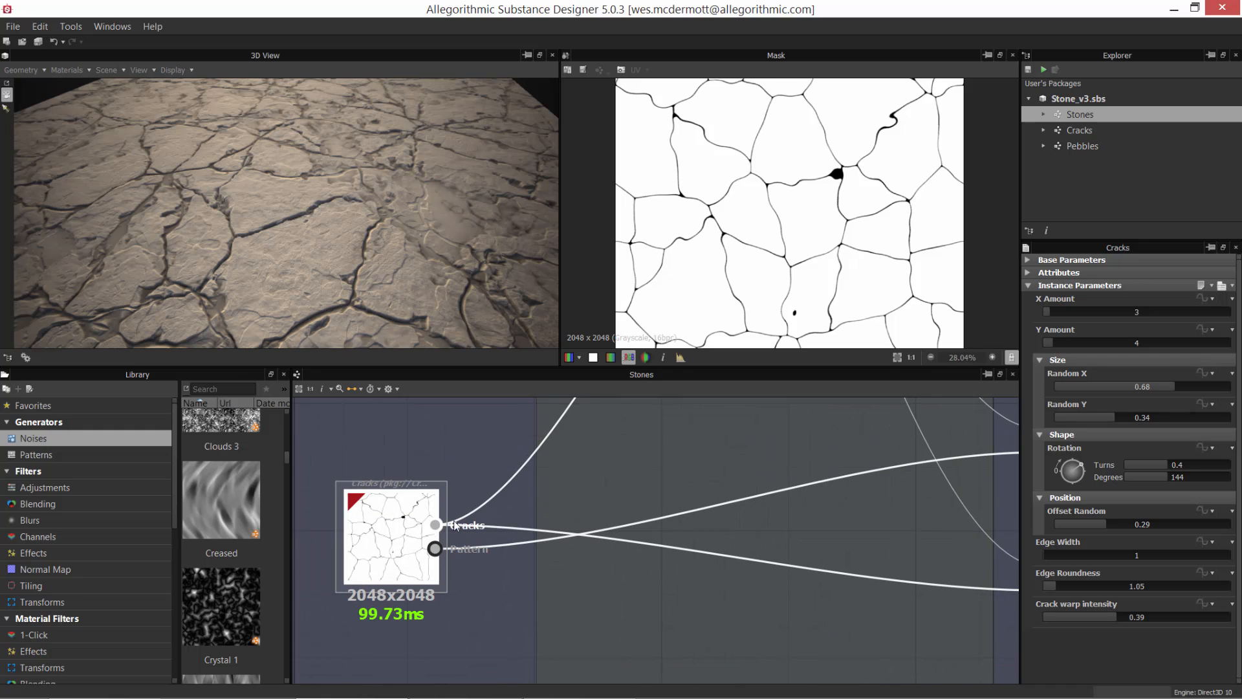
# Step: Preview the Pattern output of the lowest Cracks instance and the upper Blend node it feeds in the Large Shapes frame
pyautogui.click(437, 548)
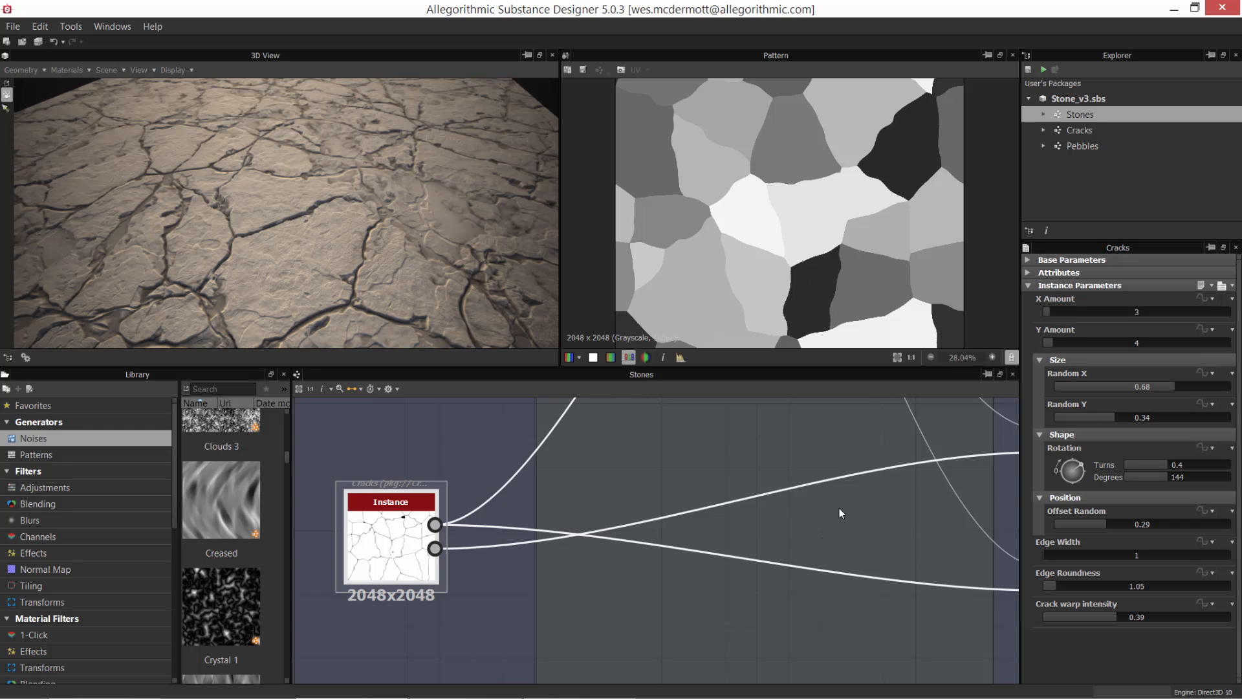
pyautogui.scroll(-1, 840, 509)
pyautogui.moveTo(770, 503); pyautogui.dragTo(521, 548, button='middle')
pyautogui.scroll(2, 589, 552)
pyautogui.moveTo(641, 583); pyautogui.dragTo(549, 623, button='middle')
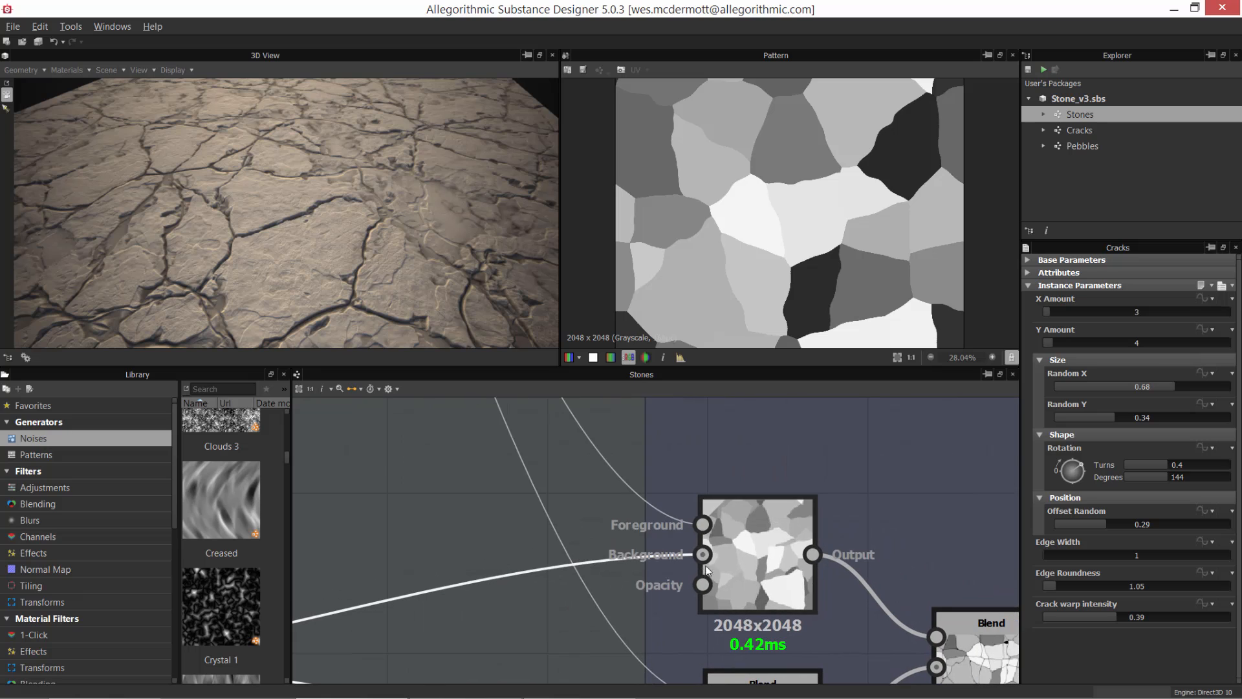
pyautogui.doubleClick(745, 558)
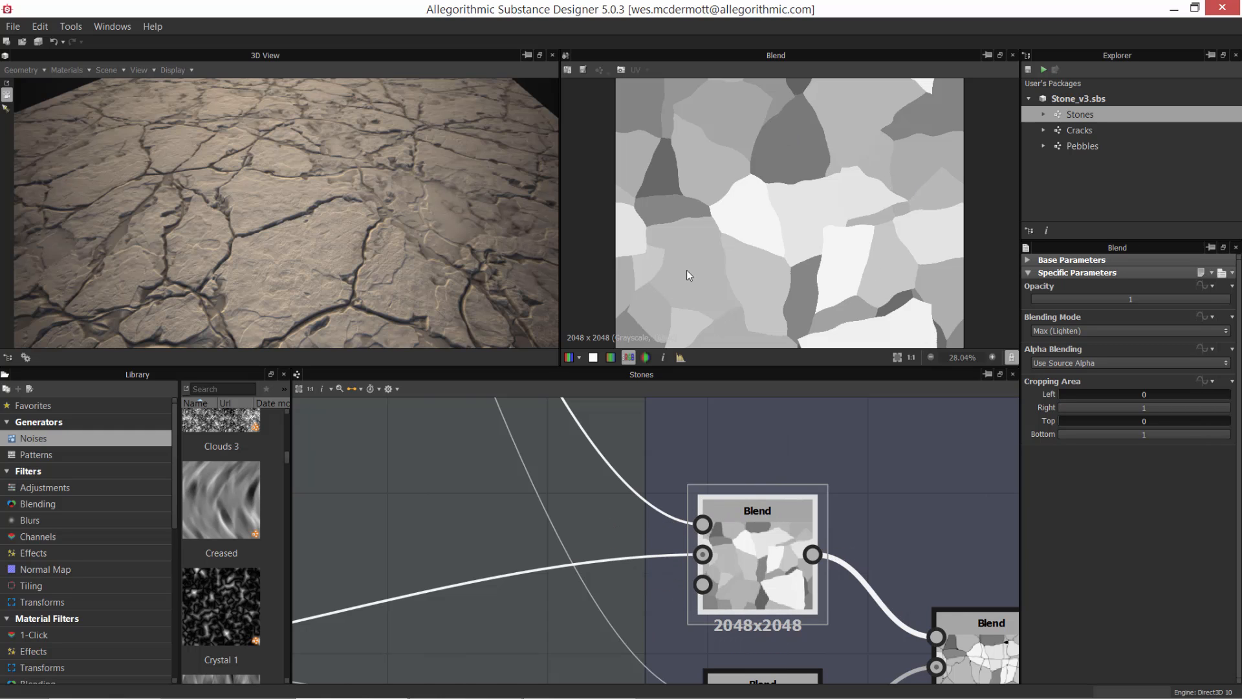
# Step: Trace the upper Blend node's Foreground input back to the topmost Cracks instance and preview that instance's Pattern output
pyautogui.scroll(-5, 537, 451)
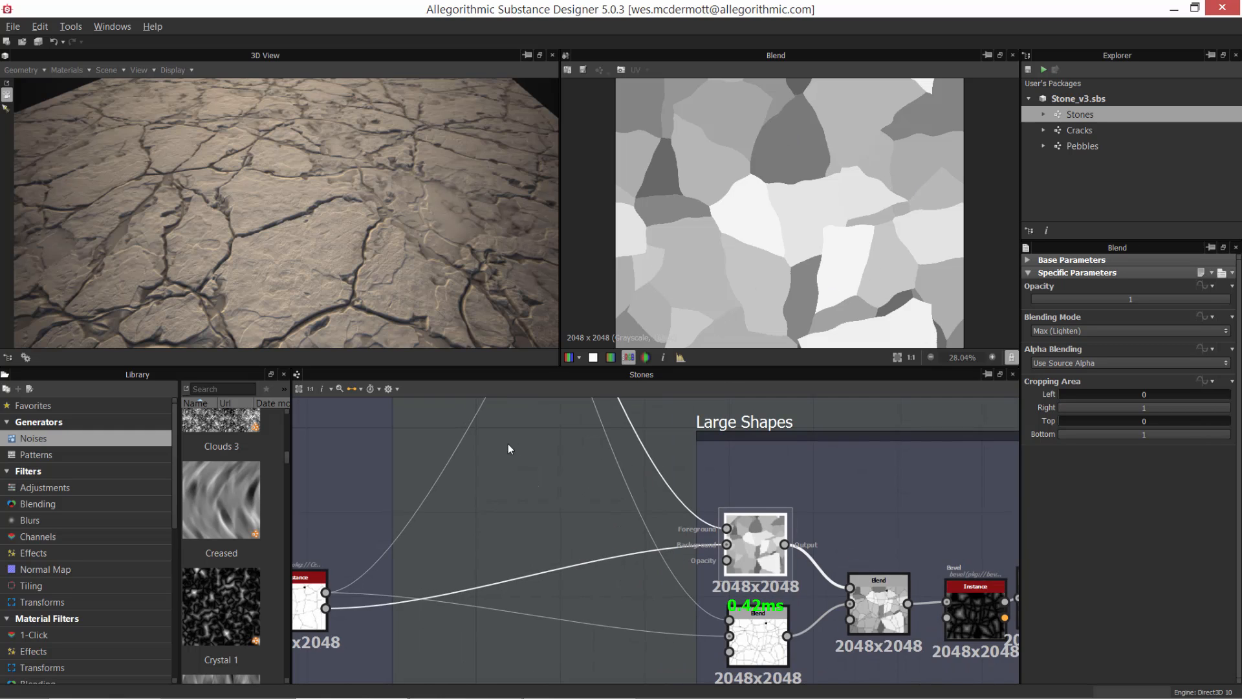
pyautogui.scroll(1, 507, 444)
pyautogui.moveTo(652, 497); pyautogui.dragTo(841, 499, button='middle')
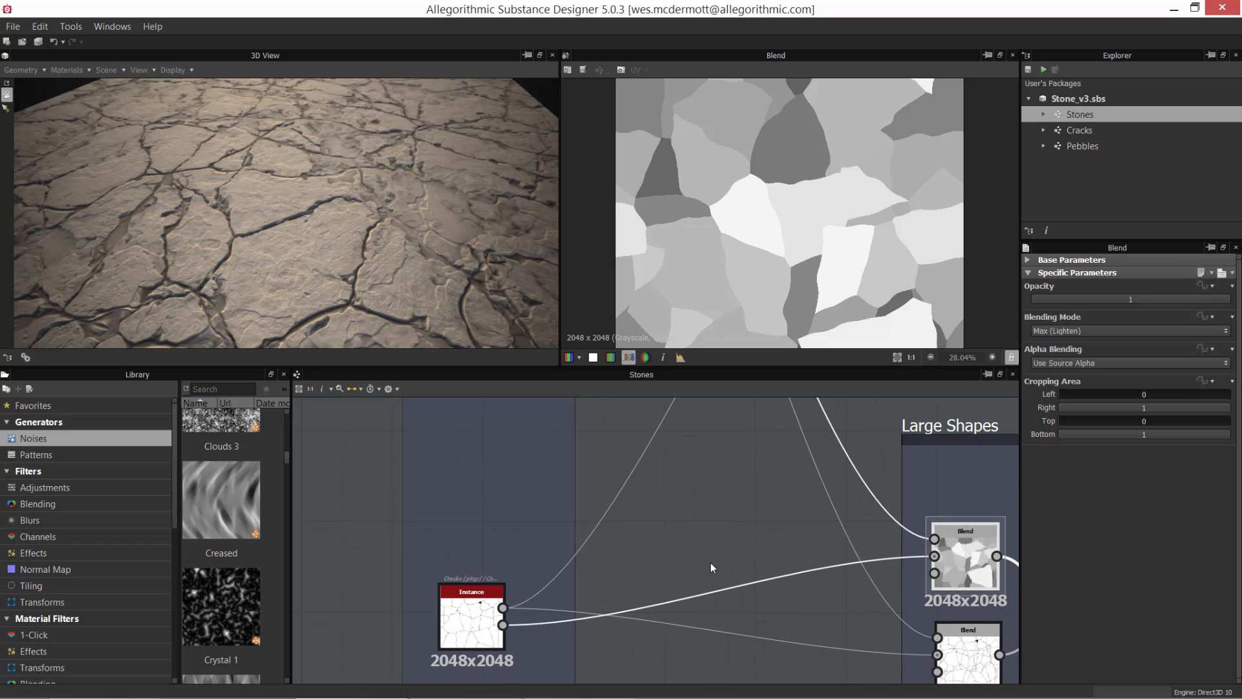
pyautogui.moveTo(705, 608); pyautogui.dragTo(690, 687, button='middle')
pyautogui.moveTo(678, 410); pyautogui.dragTo(682, 608, button='middle')
pyautogui.moveTo(663, 530); pyautogui.dragTo(699, 692, button='middle')
pyautogui.scroll(2, 632, 525)
pyautogui.doubleClick(573, 500)
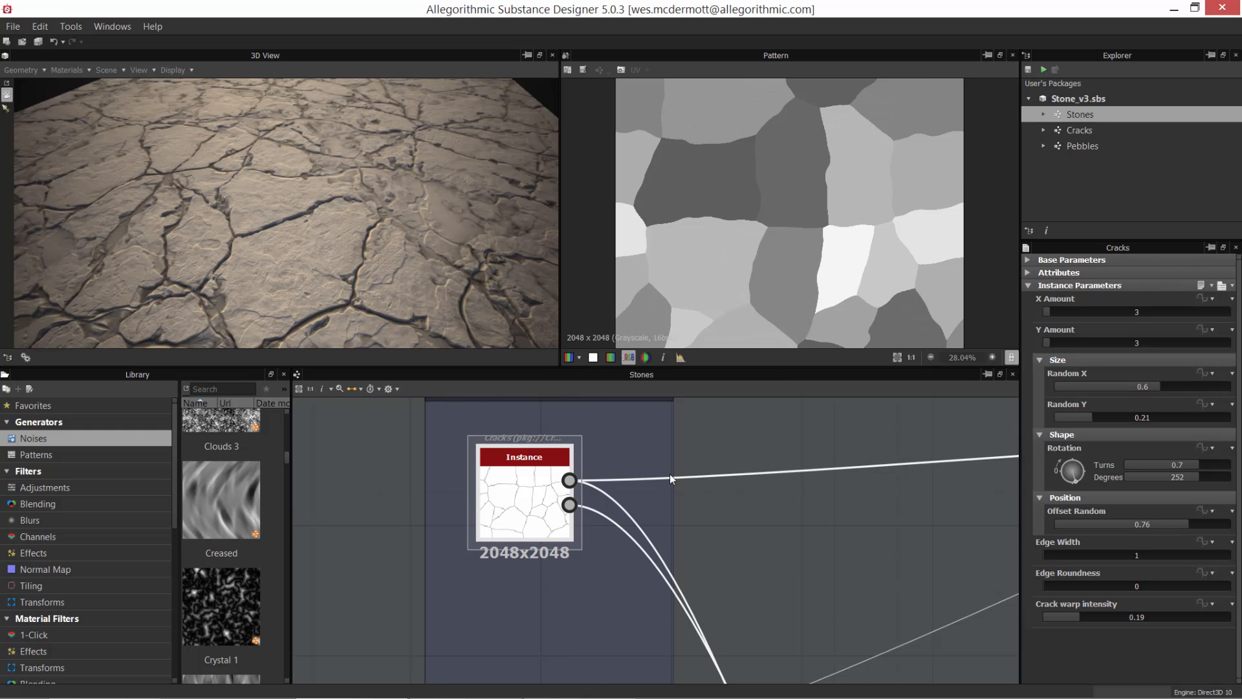
# Step: Preview the upper Blend node's Foreground and Background inputs, and compare them with its Max (Lighten) result
pyautogui.scroll(-3, 670, 474)
pyautogui.scroll(2, 600, 441)
pyautogui.scroll(6, 607, 468)
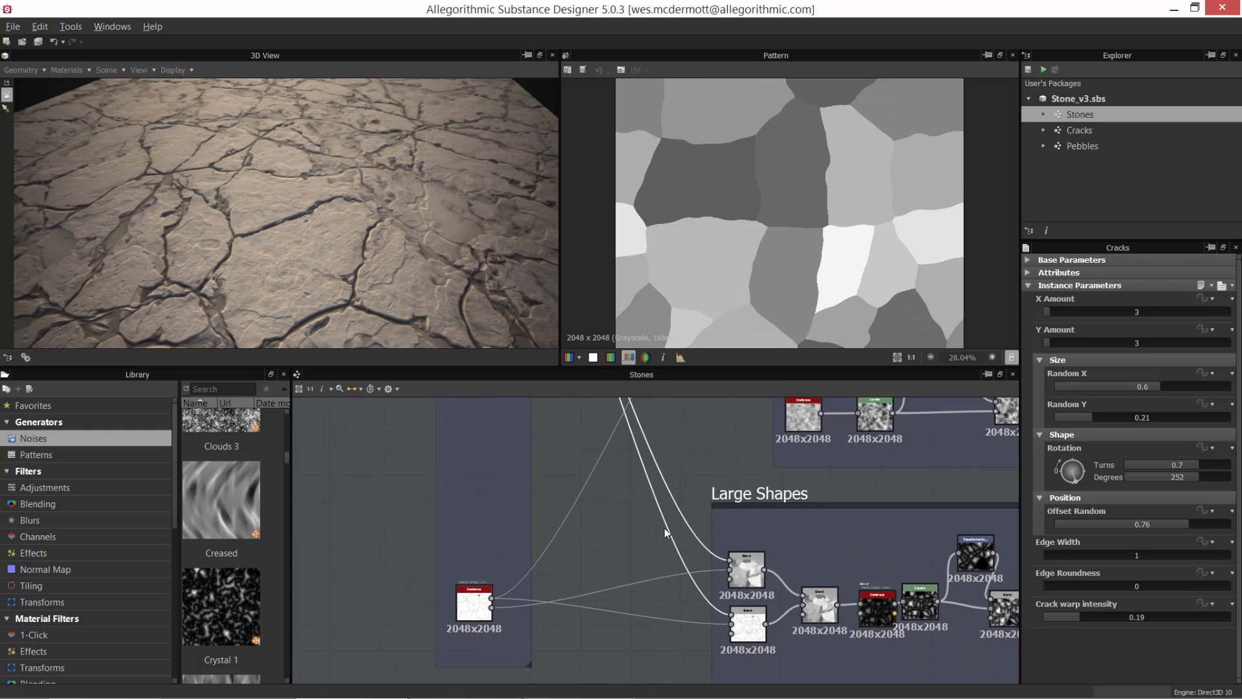
pyautogui.scroll(2, 699, 518)
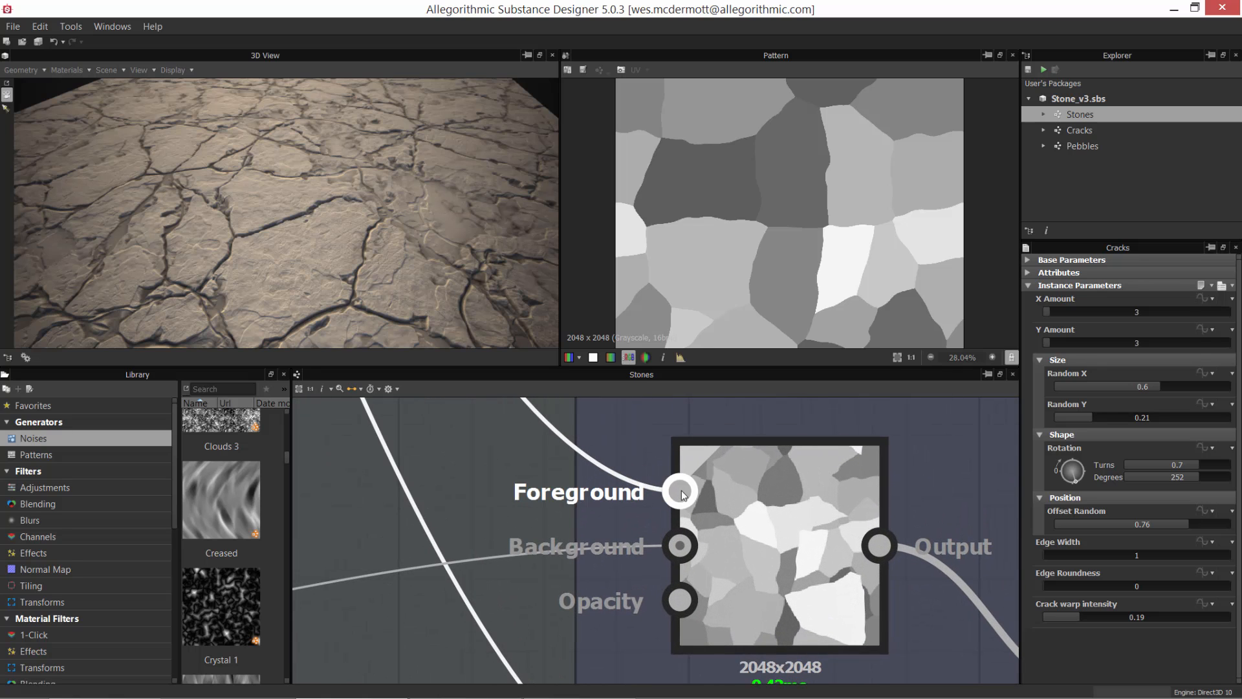
pyautogui.click(683, 495)
pyautogui.click(676, 545)
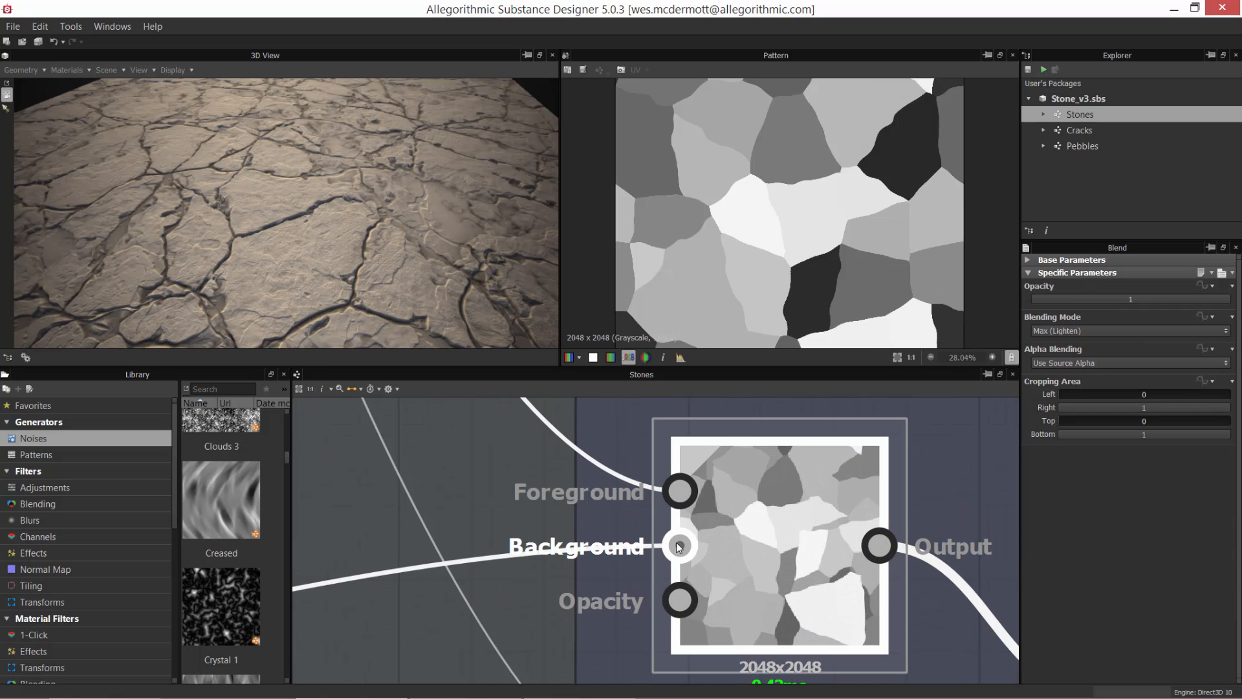
pyautogui.doubleClick(785, 501)
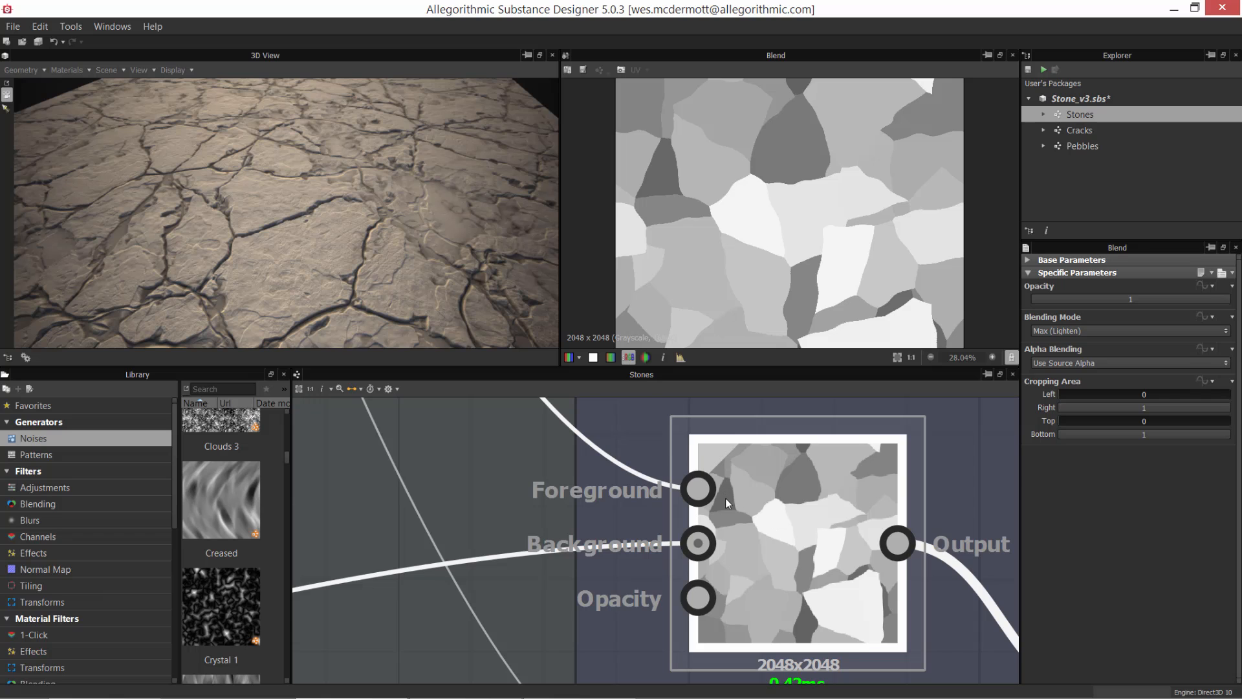
# Step: Check which node feeds the Foreground of the third Blend, and preview the lower Blend node with its Multiply mode
pyautogui.scroll(-5, 728, 502)
pyautogui.moveTo(782, 557); pyautogui.dragTo(611, 493, button='middle')
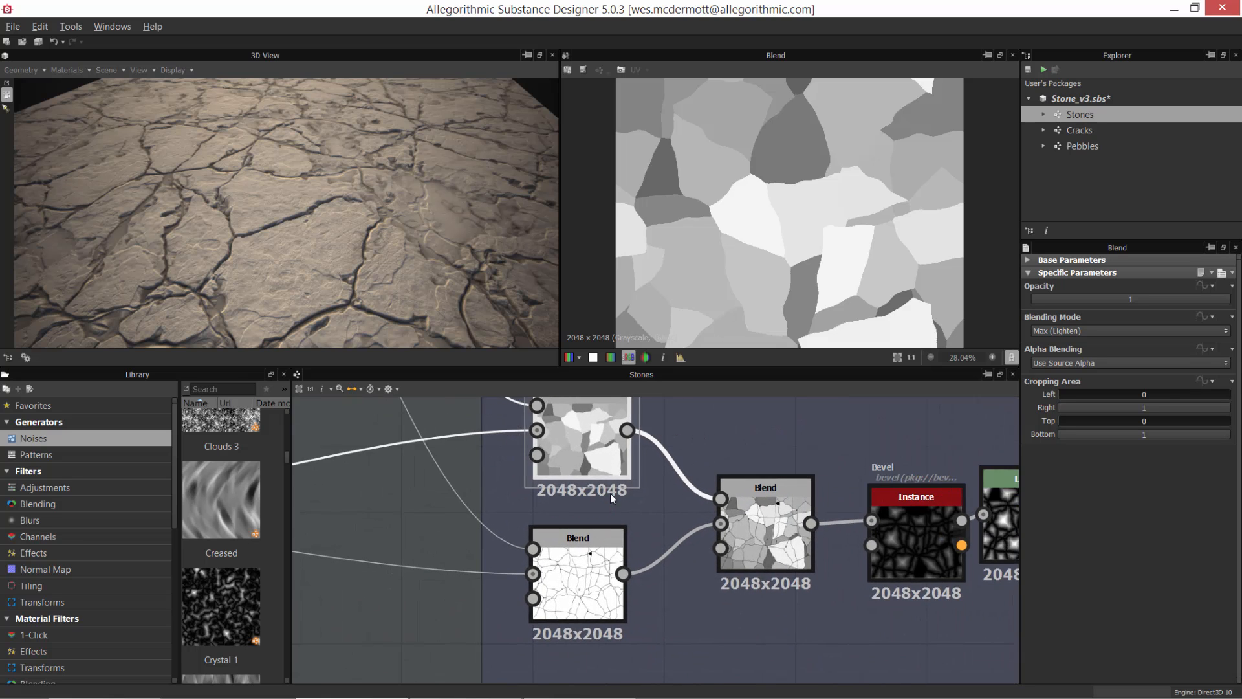
pyautogui.scroll(2, 651, 534)
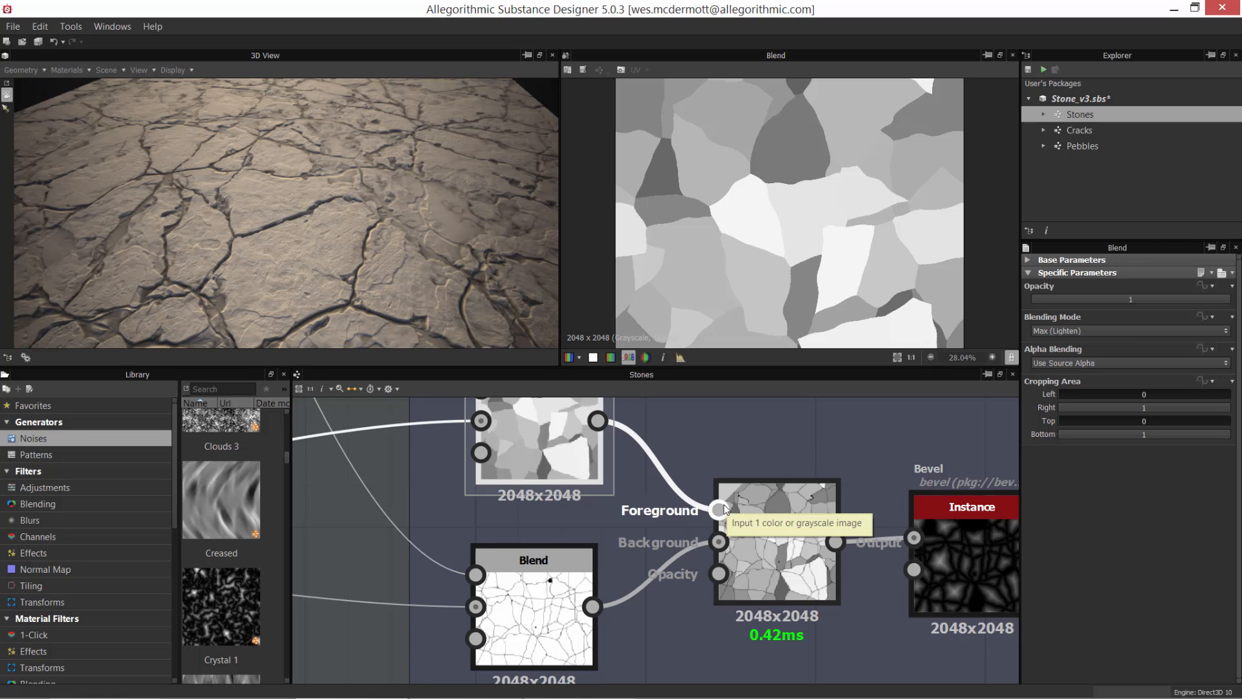
pyautogui.doubleClick(526, 607)
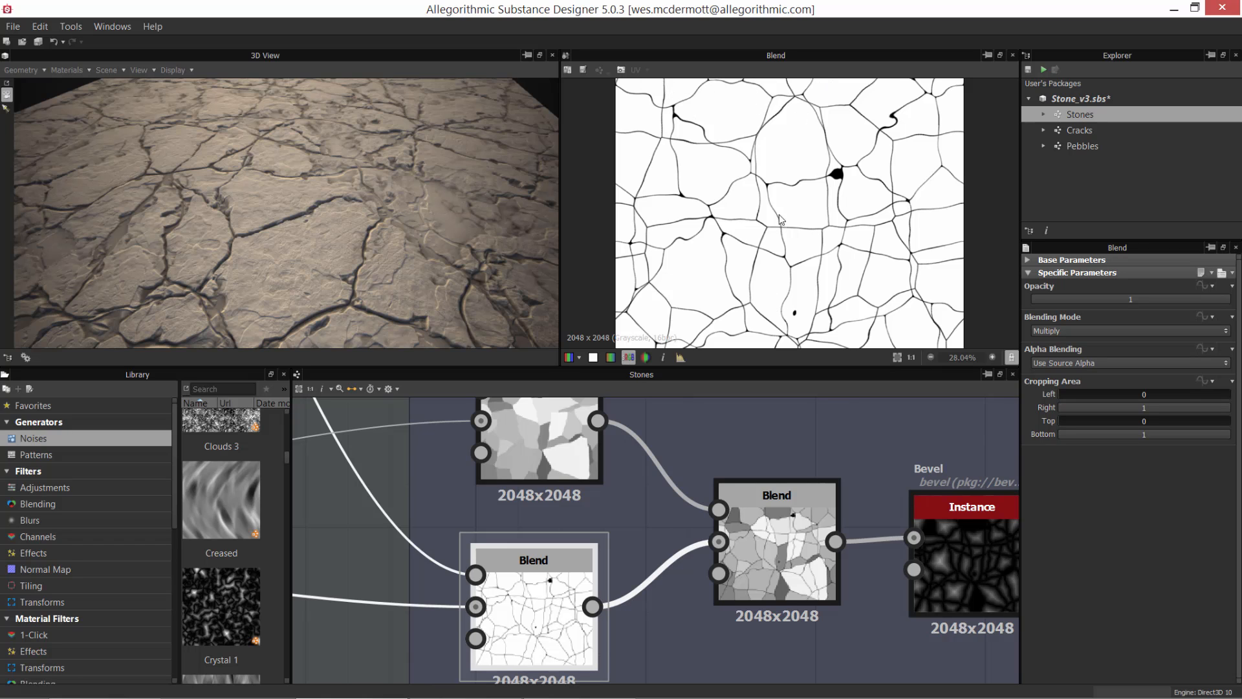
# Step: Trace the connections from the Pattern frame's Cracks instances to the Cracked edges, Small Shapes and Large Shapes frames
pyautogui.scroll(-3, 550, 405)
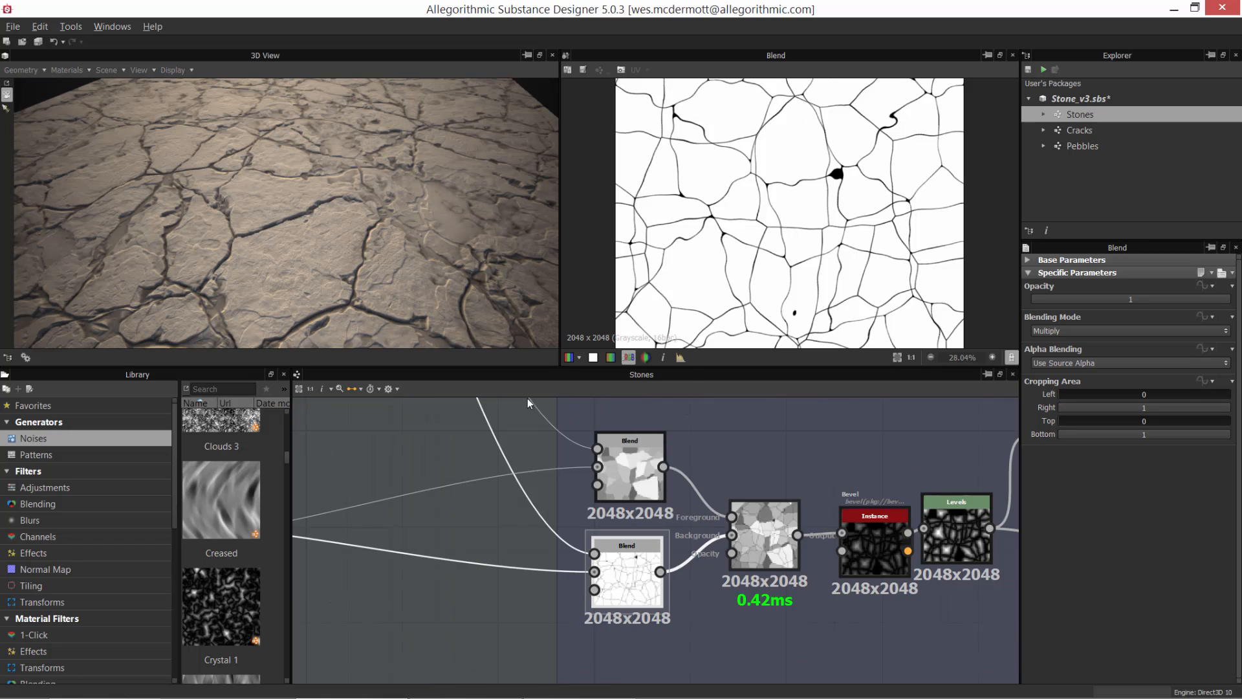
pyautogui.scroll(-4, 527, 399)
pyautogui.moveTo(555, 419); pyautogui.dragTo(596, 514, button='middle')
pyautogui.scroll(-2, 601, 482)
pyautogui.scroll(-2, 583, 453)
pyautogui.scroll(-1, 580, 491)
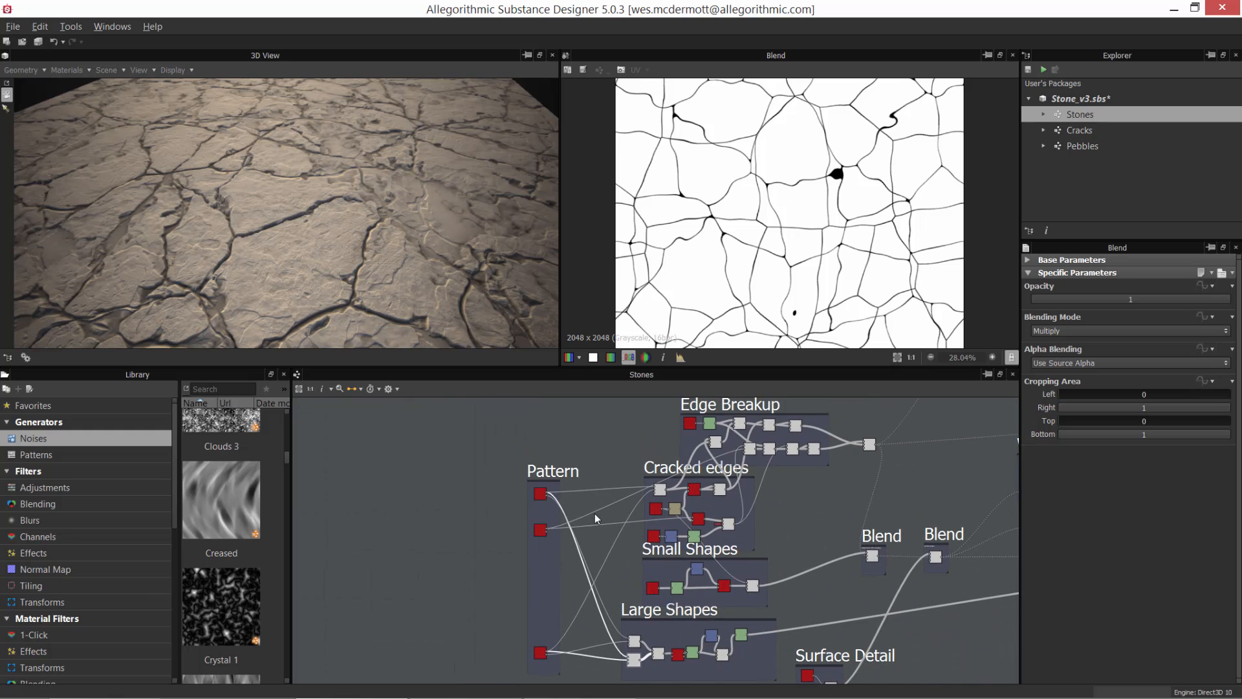
pyautogui.scroll(2, 612, 534)
pyautogui.moveTo(655, 557)
pyautogui.mouseDown(button='middle')
pyautogui.moveTo(635, 493)
pyautogui.moveTo(635, 556)
pyautogui.mouseUp(button='middle')
pyautogui.scroll(3, 715, 506)
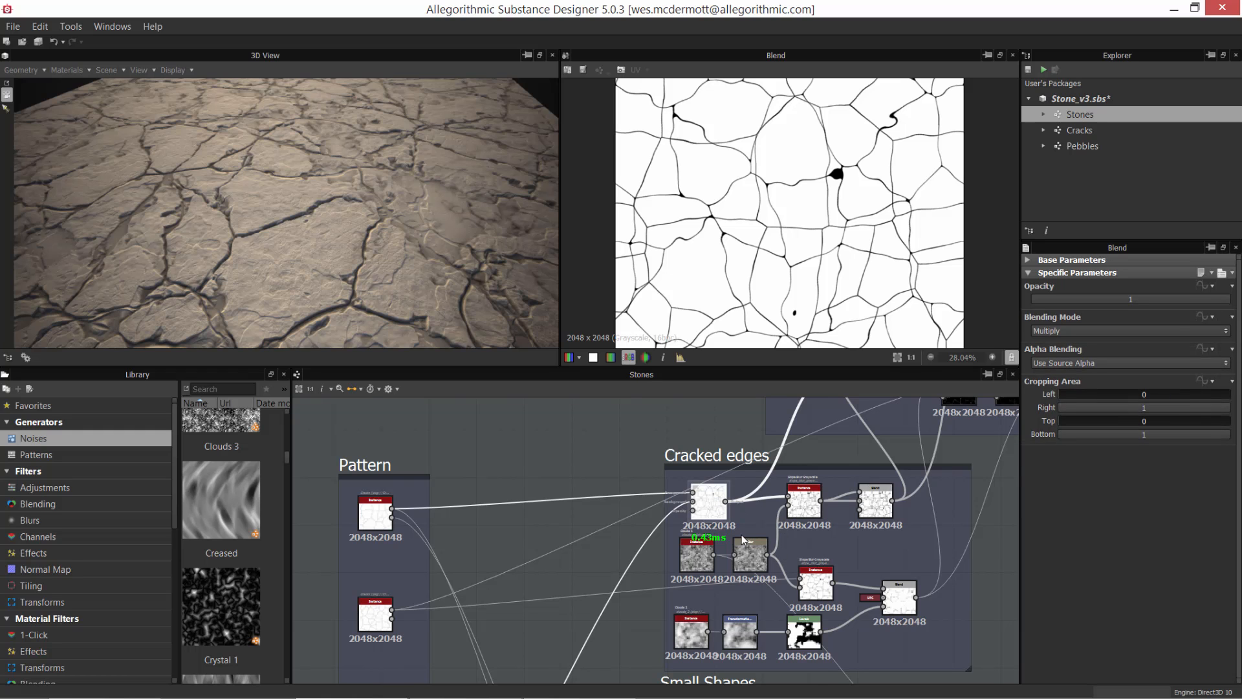
pyautogui.scroll(-3, 780, 529)
pyautogui.moveTo(711, 531); pyautogui.dragTo(624, 427, button='middle')
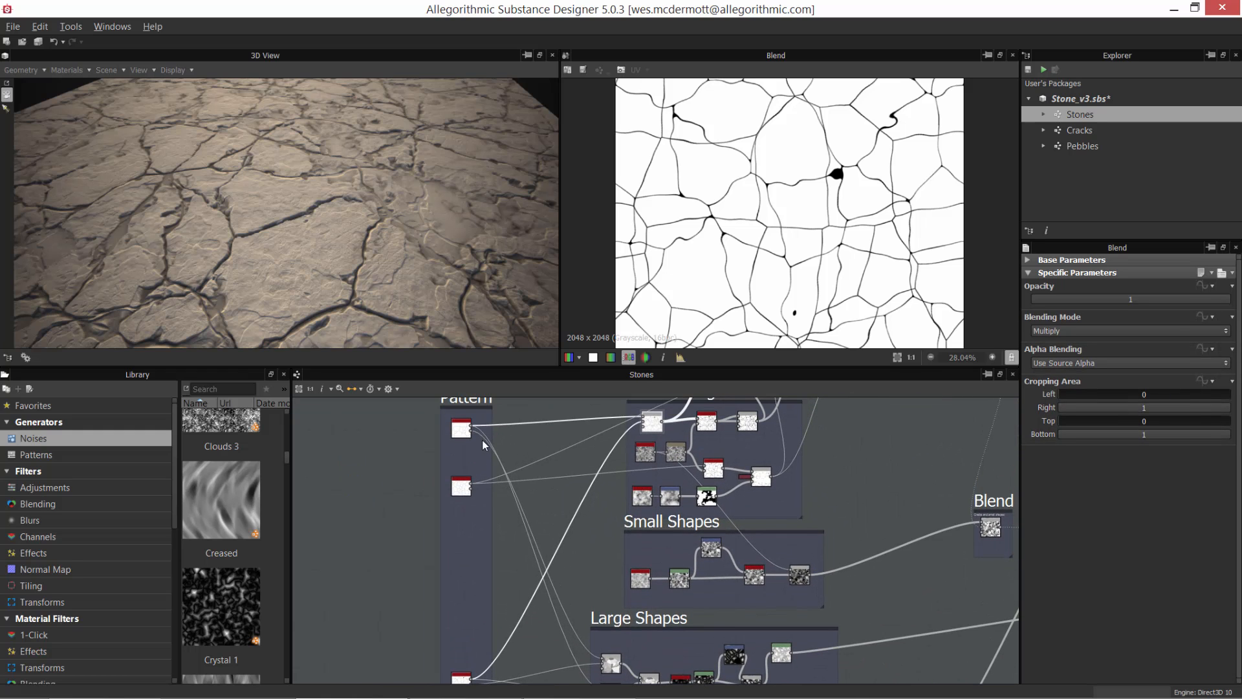
# Step: Preview the third Blend node in the Large Shapes frame and compare it with the upper and lower Blend nodes feeding it
pyautogui.moveTo(664, 424); pyautogui.dragTo(673, 448)
pyautogui.scroll(4, 641, 495)
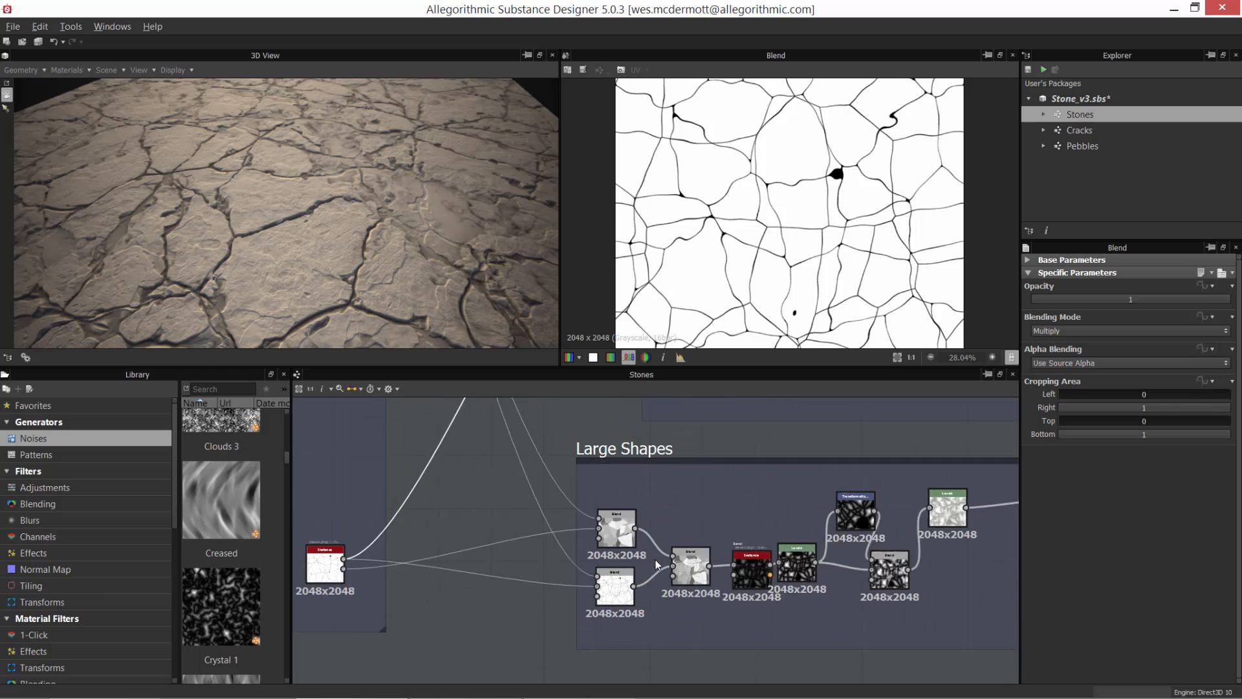
pyautogui.scroll(4, 657, 565)
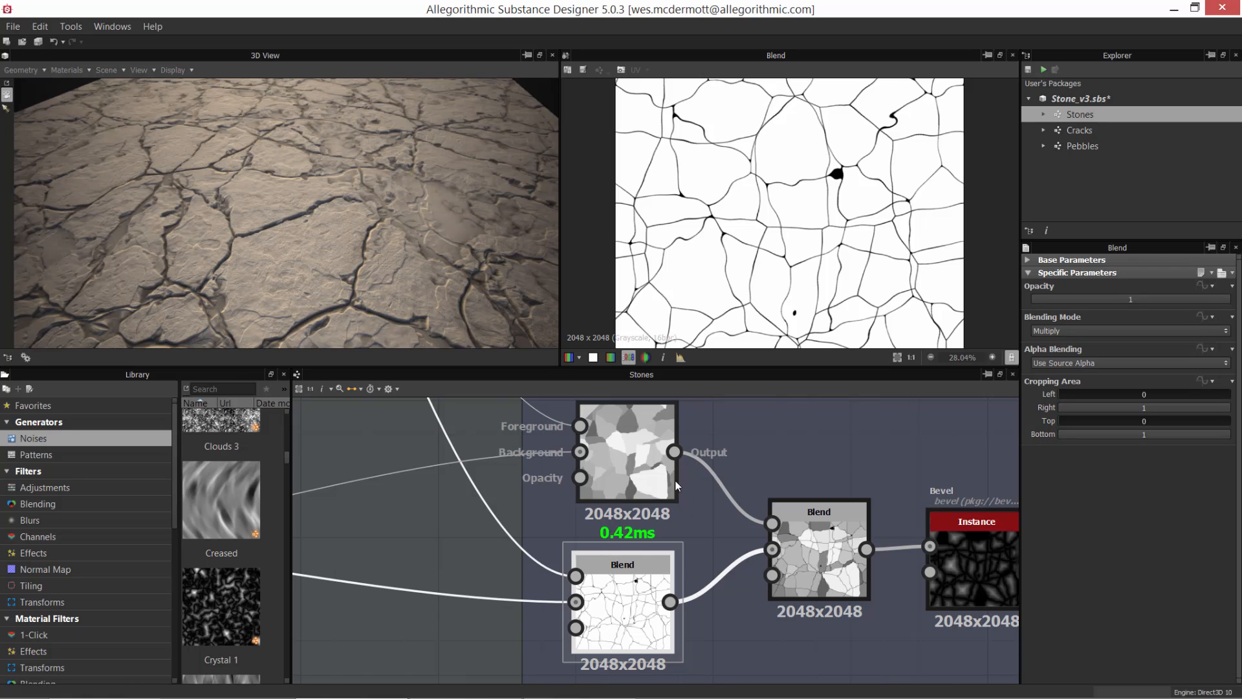
pyautogui.doubleClick(821, 536)
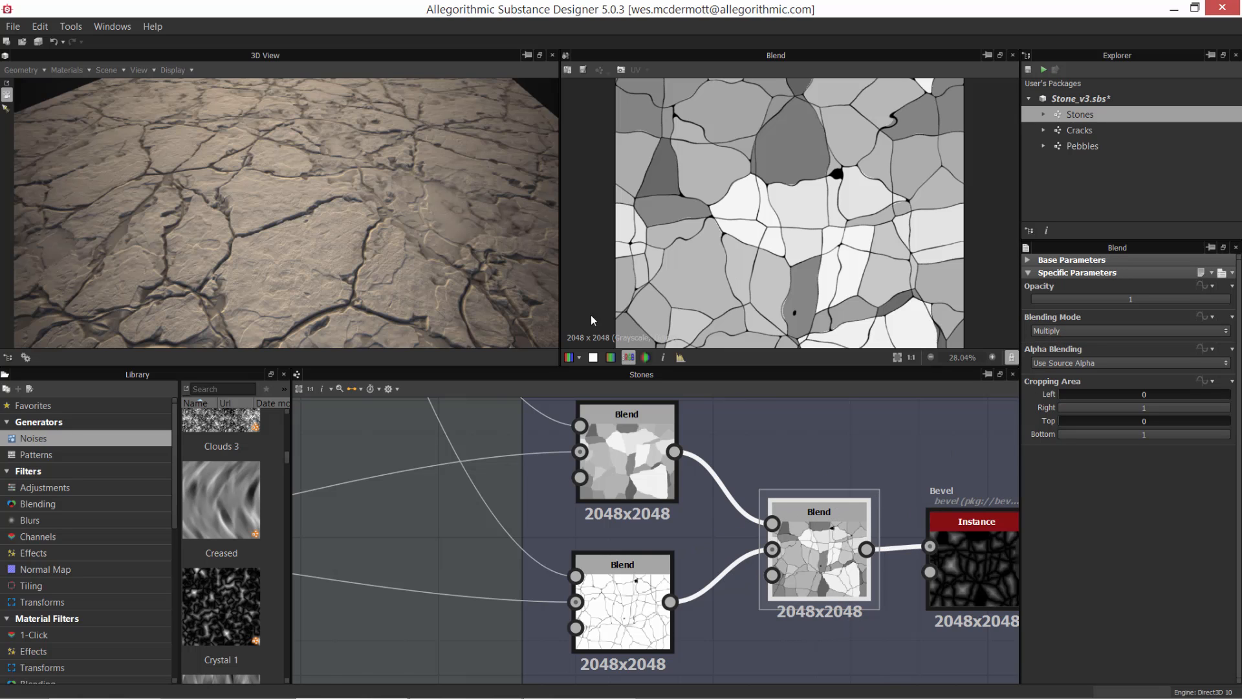
pyautogui.doubleClick(639, 453)
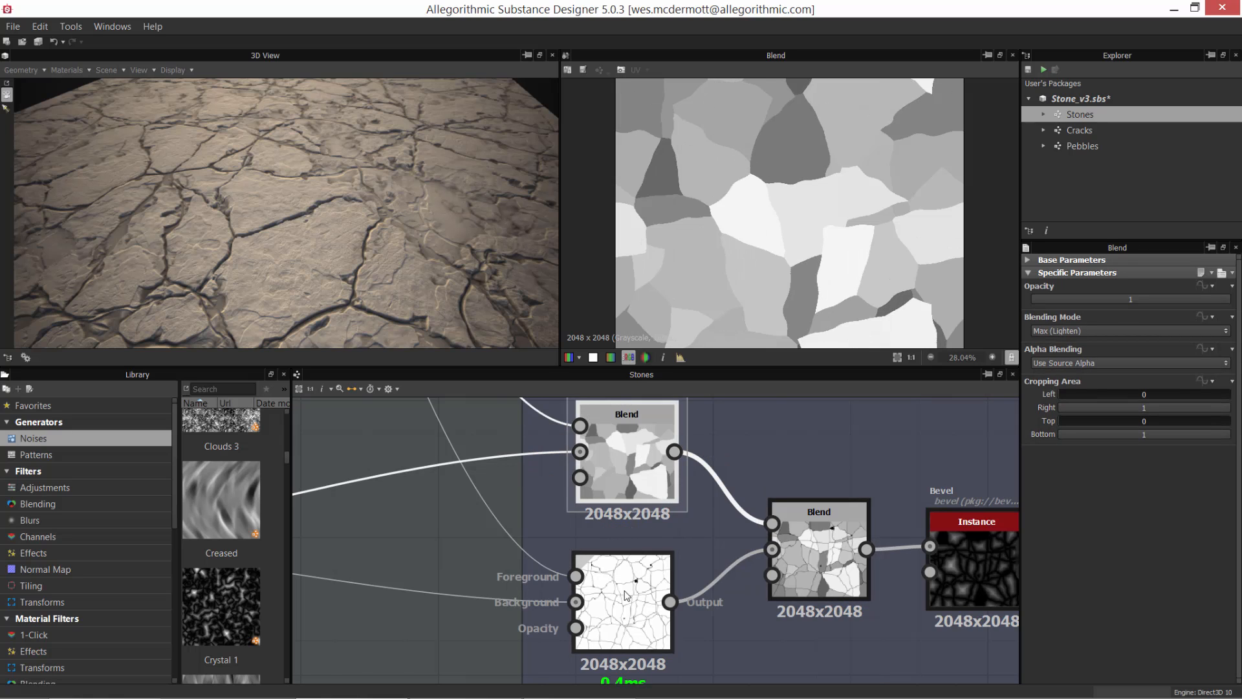
pyautogui.doubleClick(622, 611)
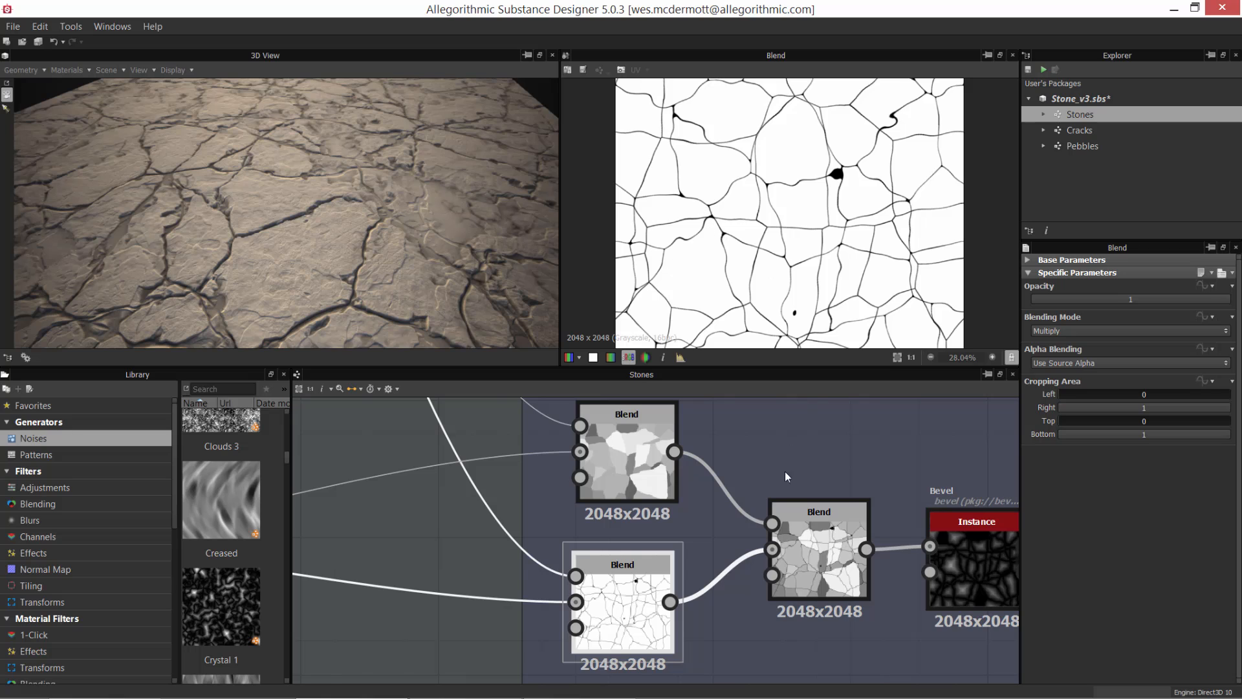
pyautogui.doubleClick(803, 542)
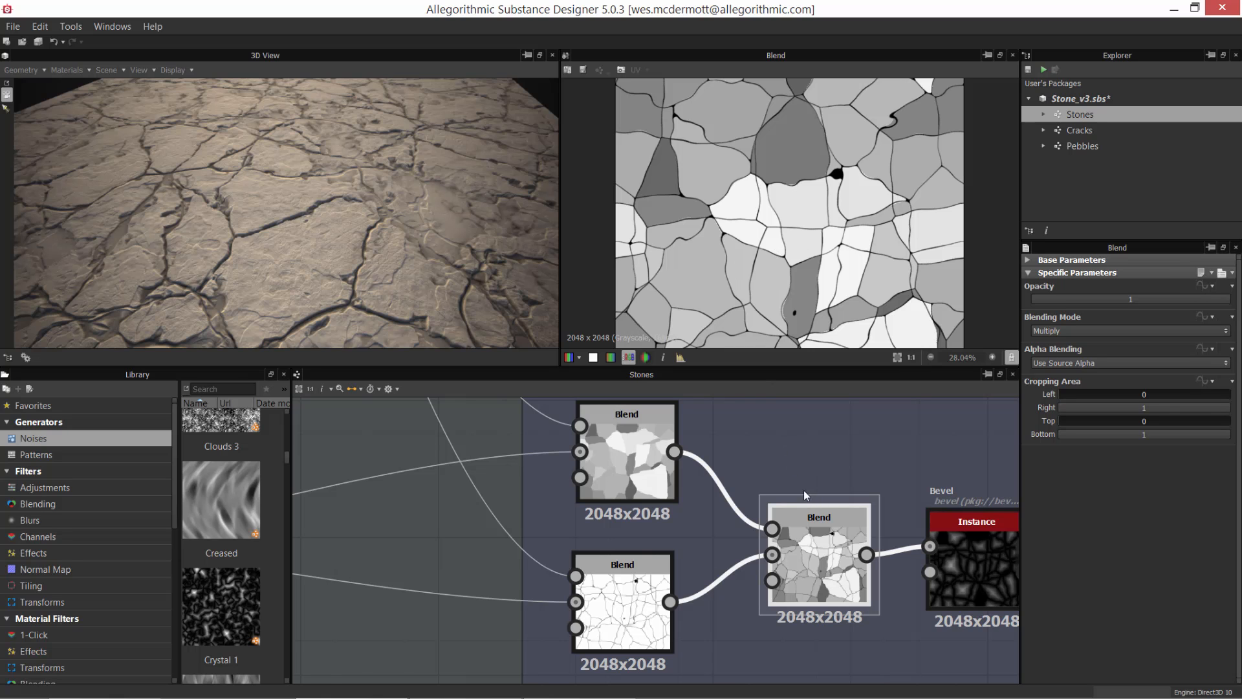
# Step: Space the Levels node away from the Bevel instance in the Large Shapes frame and preview the Bevel's Height output
pyautogui.scroll(-2, 831, 547)
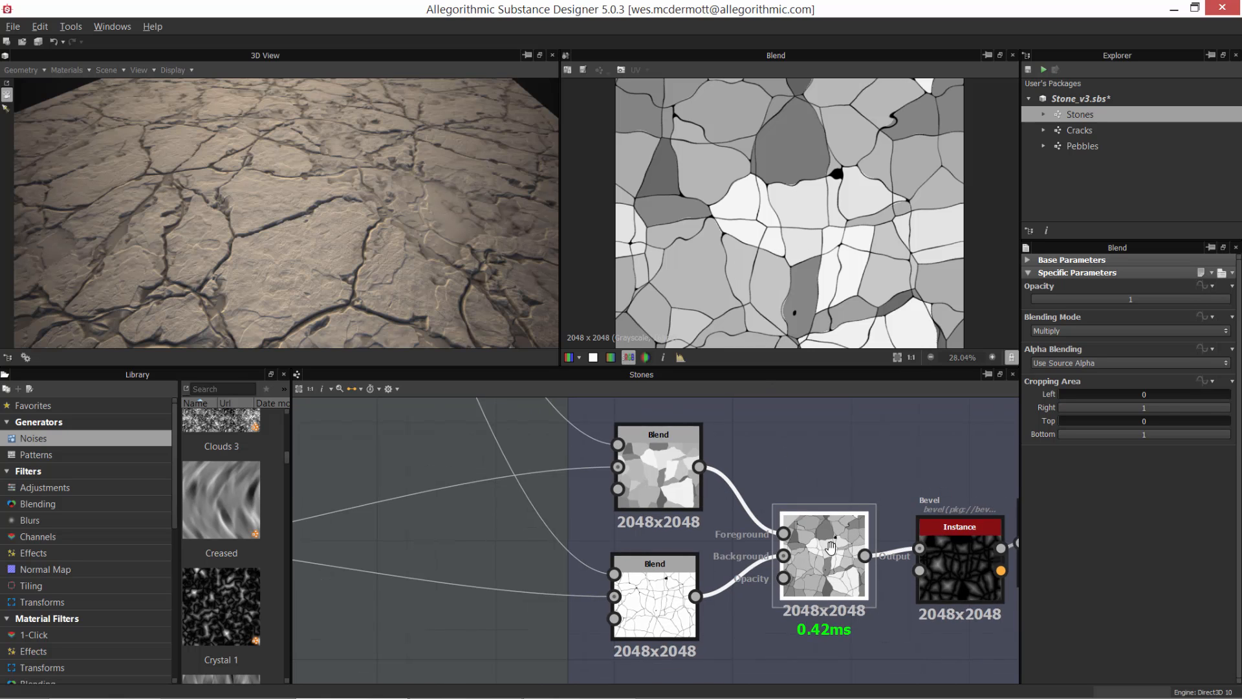
pyautogui.moveTo(831, 548); pyautogui.dragTo(557, 566, button='middle')
pyautogui.scroll(2, 634, 567)
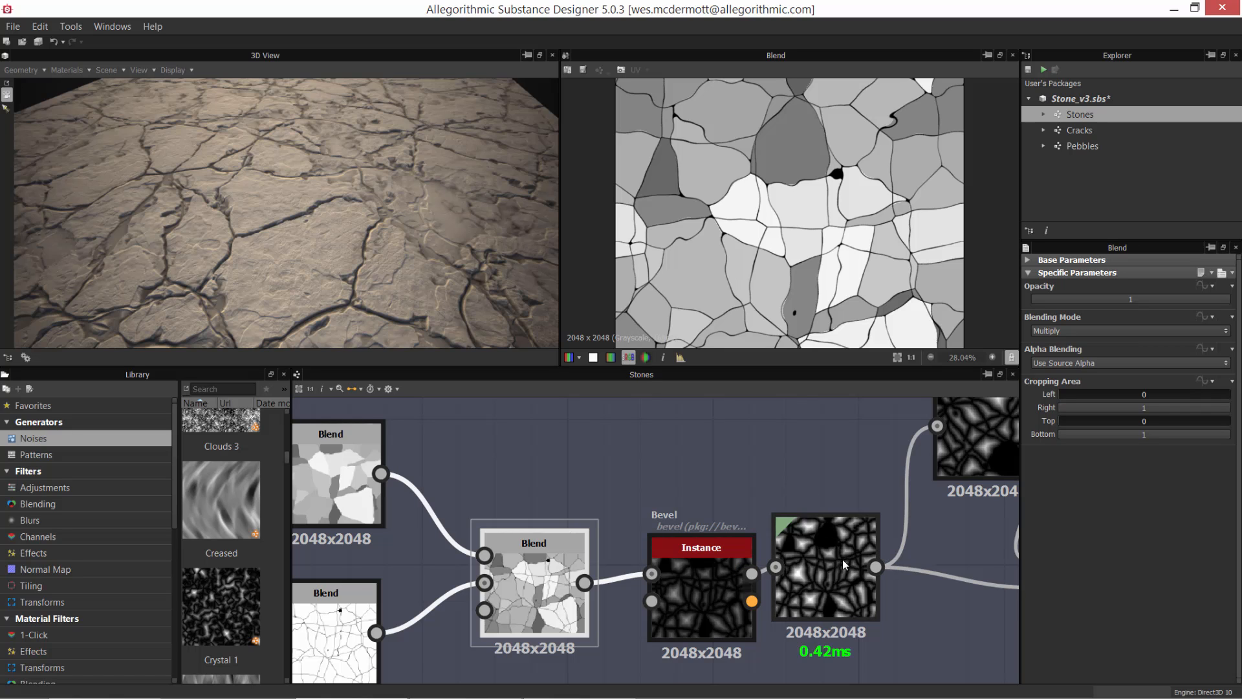
pyautogui.moveTo(843, 559); pyautogui.dragTo(908, 567)
pyautogui.moveTo(710, 563)
pyautogui.mouseDown()
pyautogui.moveTo(740, 550)
pyautogui.moveTo(721, 572)
pyautogui.mouseUp()
pyautogui.doubleClick(729, 569)
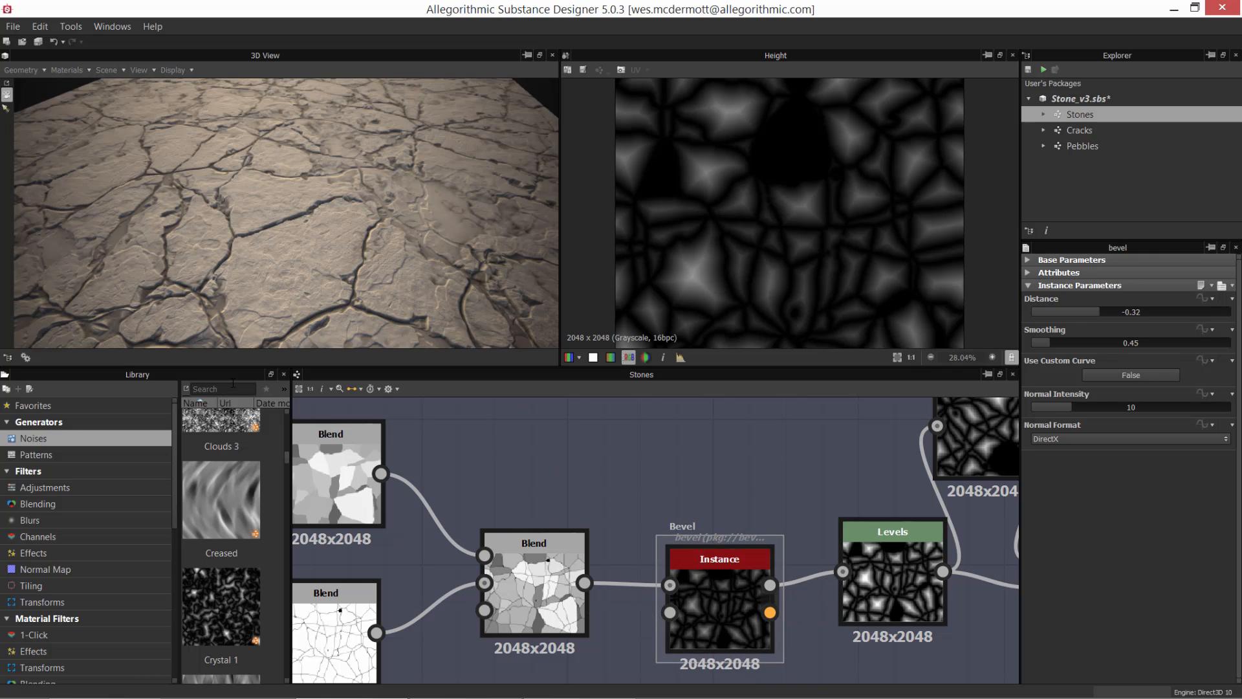
# Step: Search the library for "bev" to locate the Bevel filter, and shift the Bevel instance slightly in the graph
pyautogui.write('be')
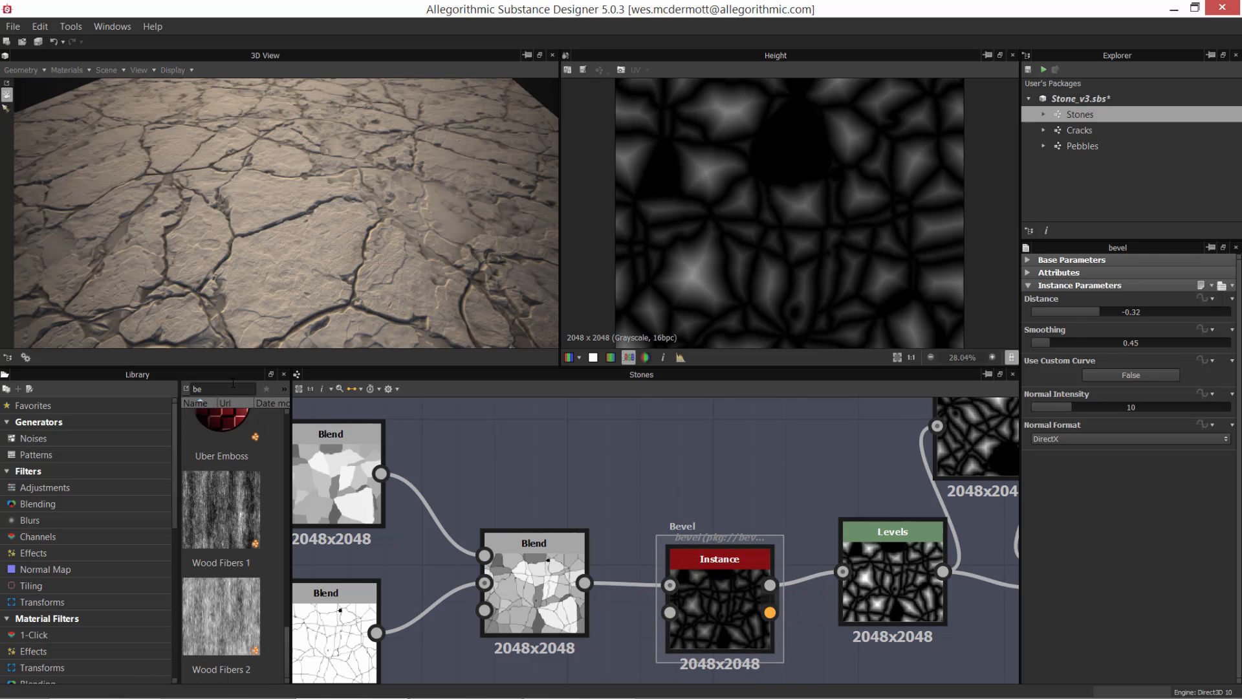
pyautogui.write('v')
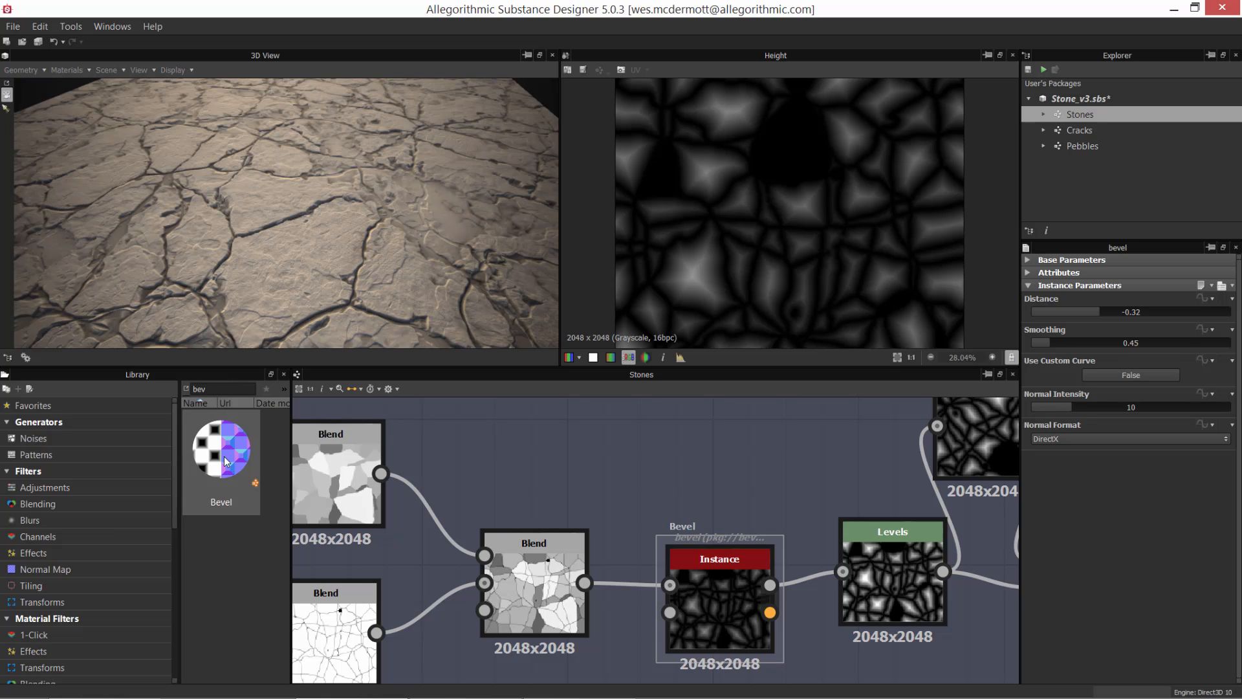
pyautogui.moveTo(724, 589); pyautogui.dragTo(712, 581)
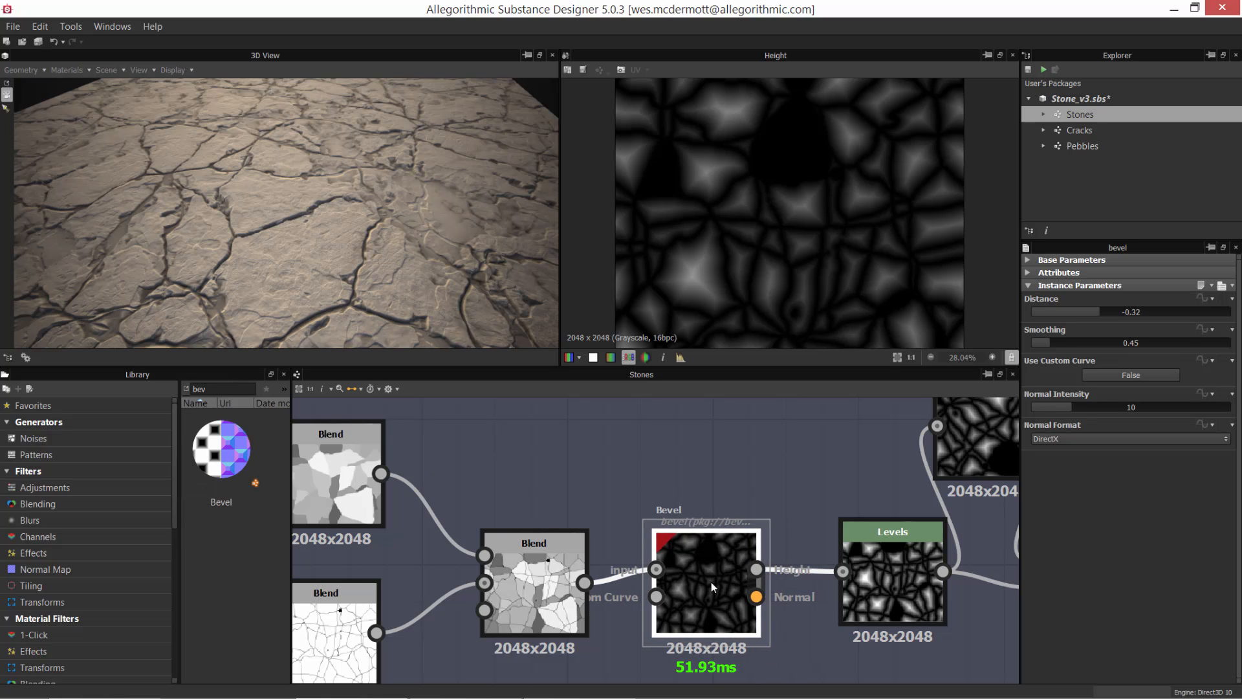
# Step: Preview the Blend node feeding the Bevel instance and compare it with the Bevel's Height output, nudging both nodes slightly
pyautogui.moveTo(549, 582); pyautogui.dragTo(542, 583)
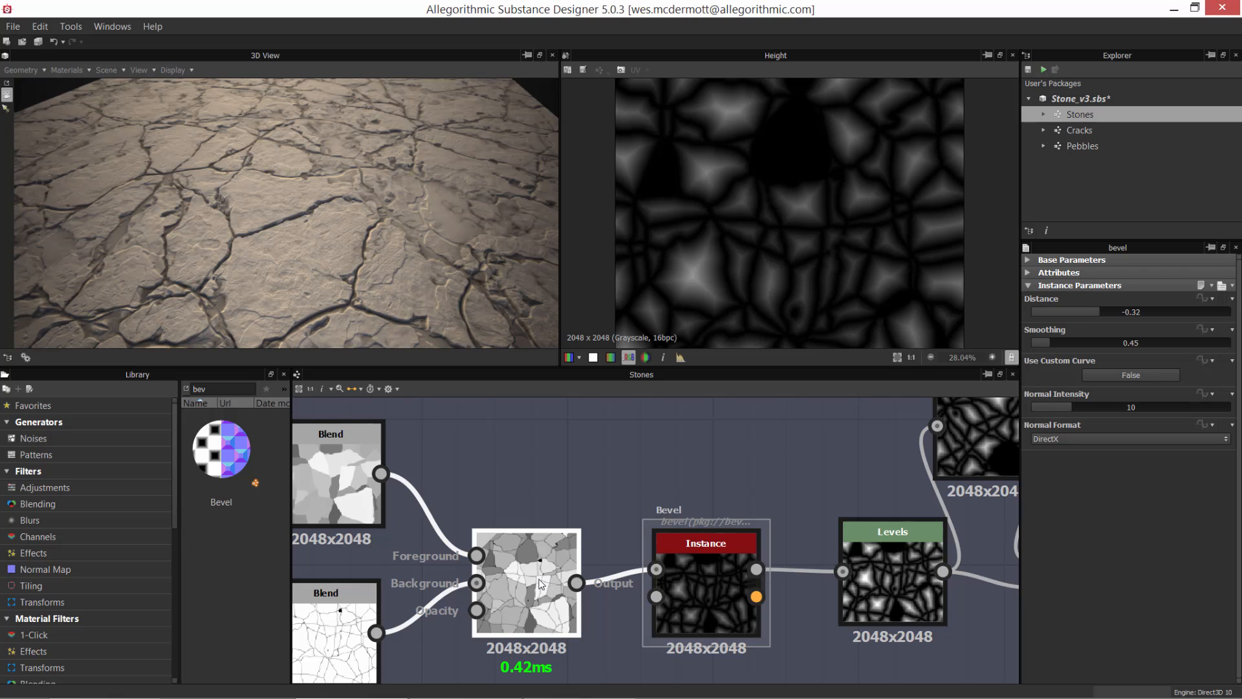
pyautogui.doubleClick(541, 584)
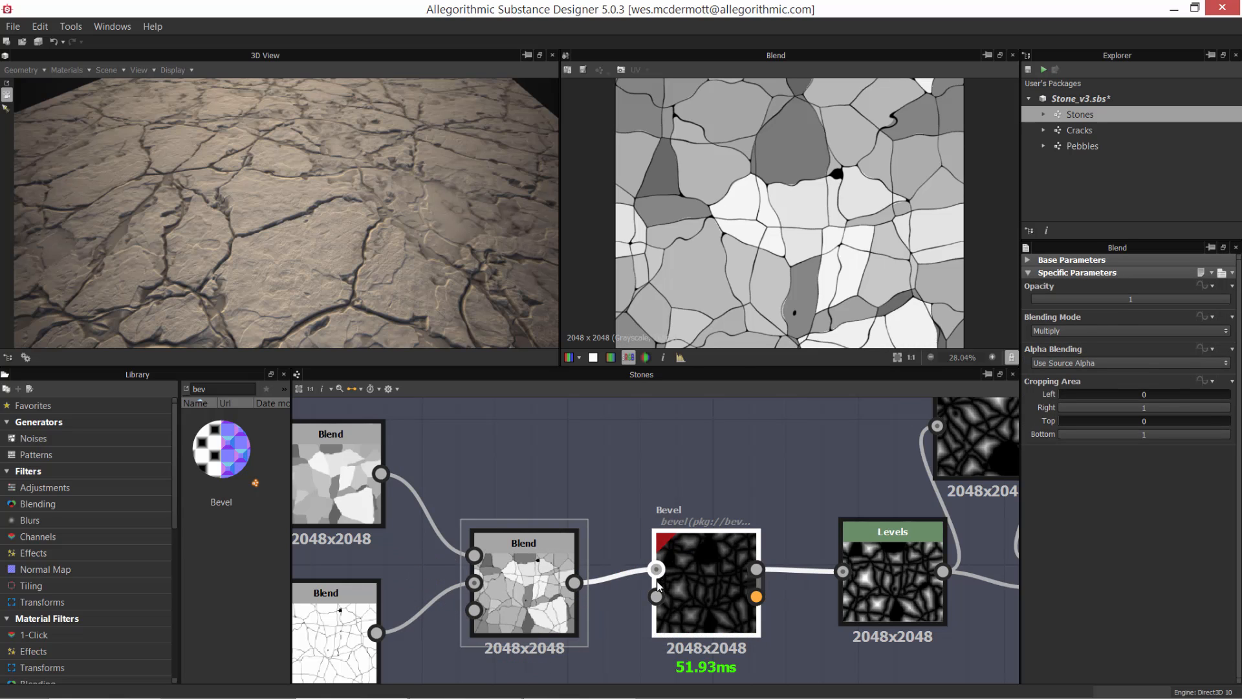
pyautogui.doubleClick(704, 559)
pyautogui.moveTo(693, 580); pyautogui.dragTo(730, 600)
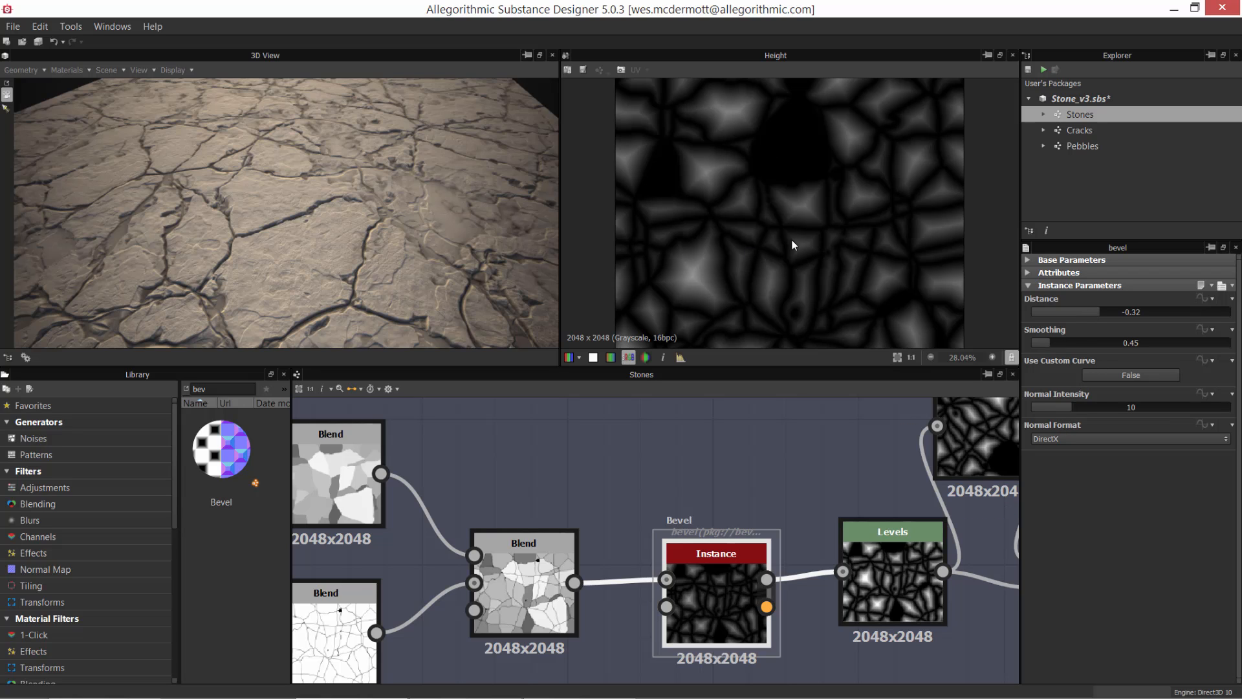
# Step: Examine the gradients of the Bevel's Height output up close in the 2D view, and return to the whole image
pyautogui.scroll(2, 762, 285)
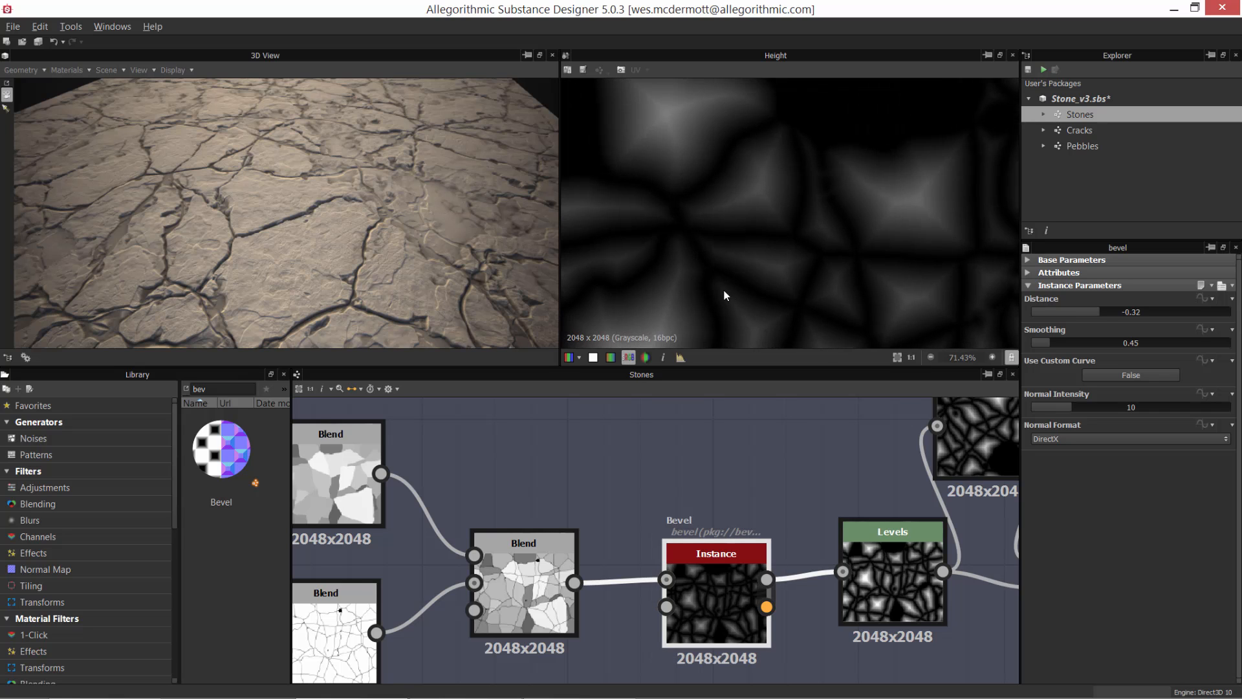
pyautogui.moveTo(723, 293); pyautogui.dragTo(863, 160, button='middle')
pyautogui.moveTo(882, 232)
pyautogui.mouseDown(button='middle')
pyautogui.moveTo(842, 223)
pyautogui.moveTo(856, 235)
pyautogui.mouseUp(button='middle')
pyautogui.scroll(-1, 867, 183)
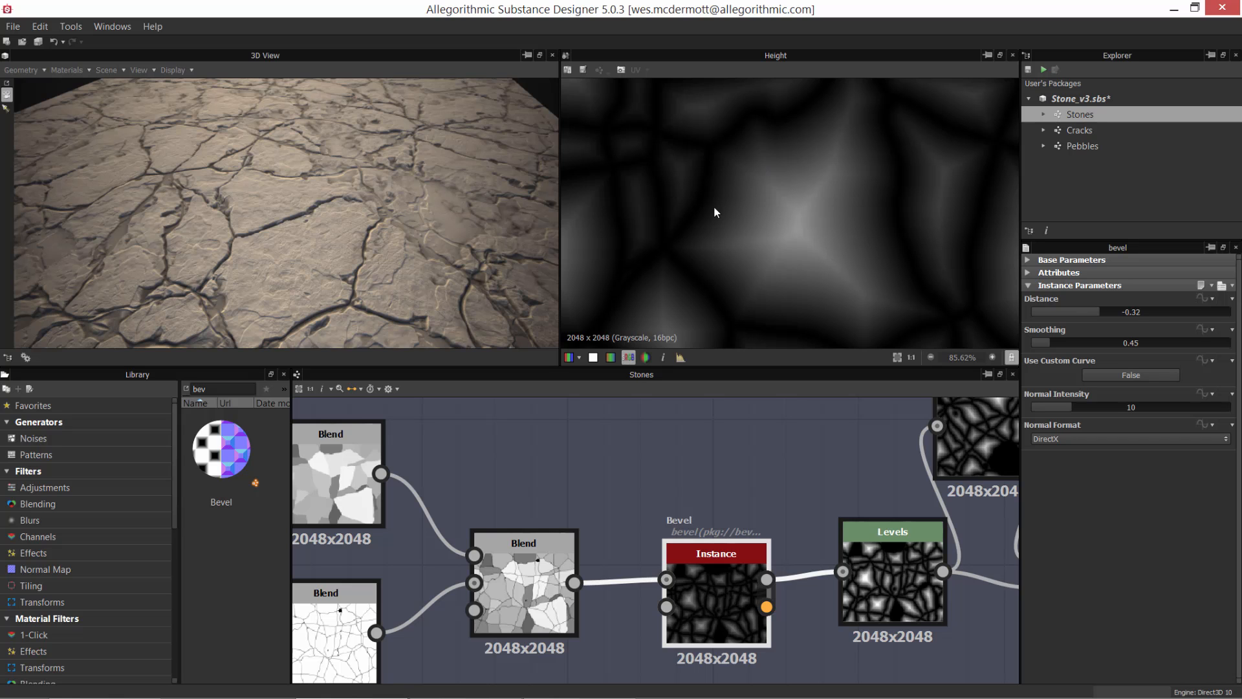
pyautogui.scroll(-8, 680, 191)
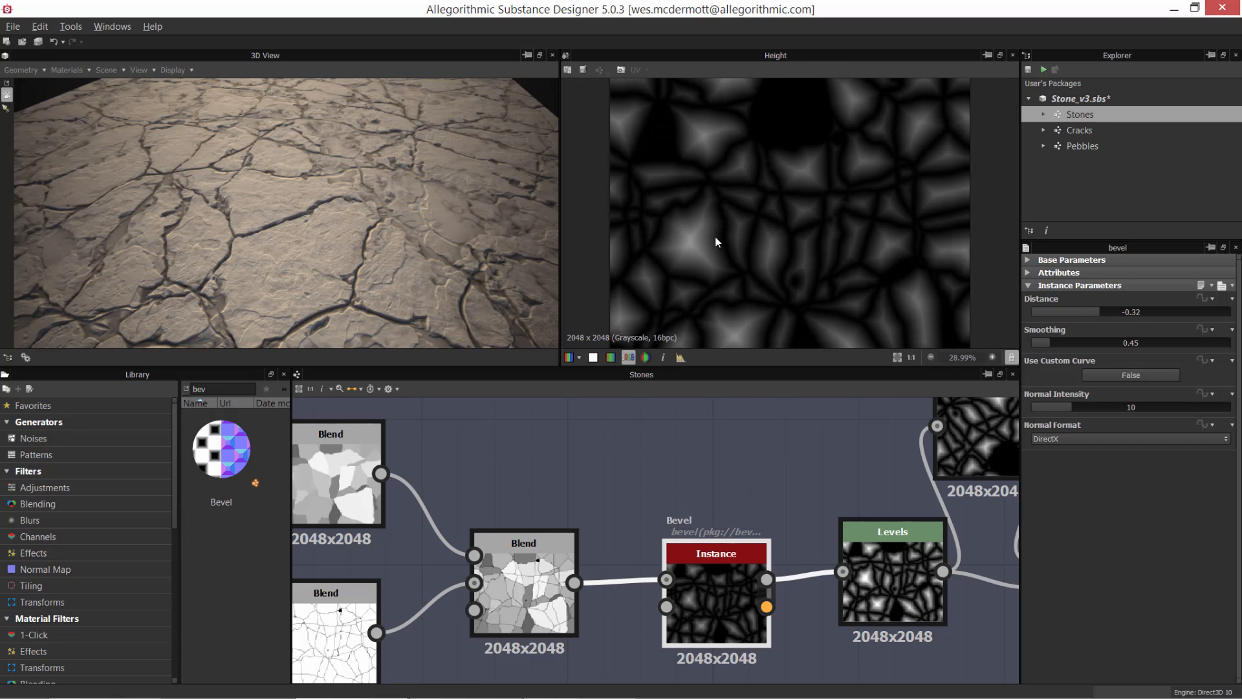
# Step: Examine the Bevel's Height output up close and move the Bevel instance nearer to the Blend node that feeds it
pyautogui.scroll(2, 768, 210)
pyautogui.scroll(1, 752, 207)
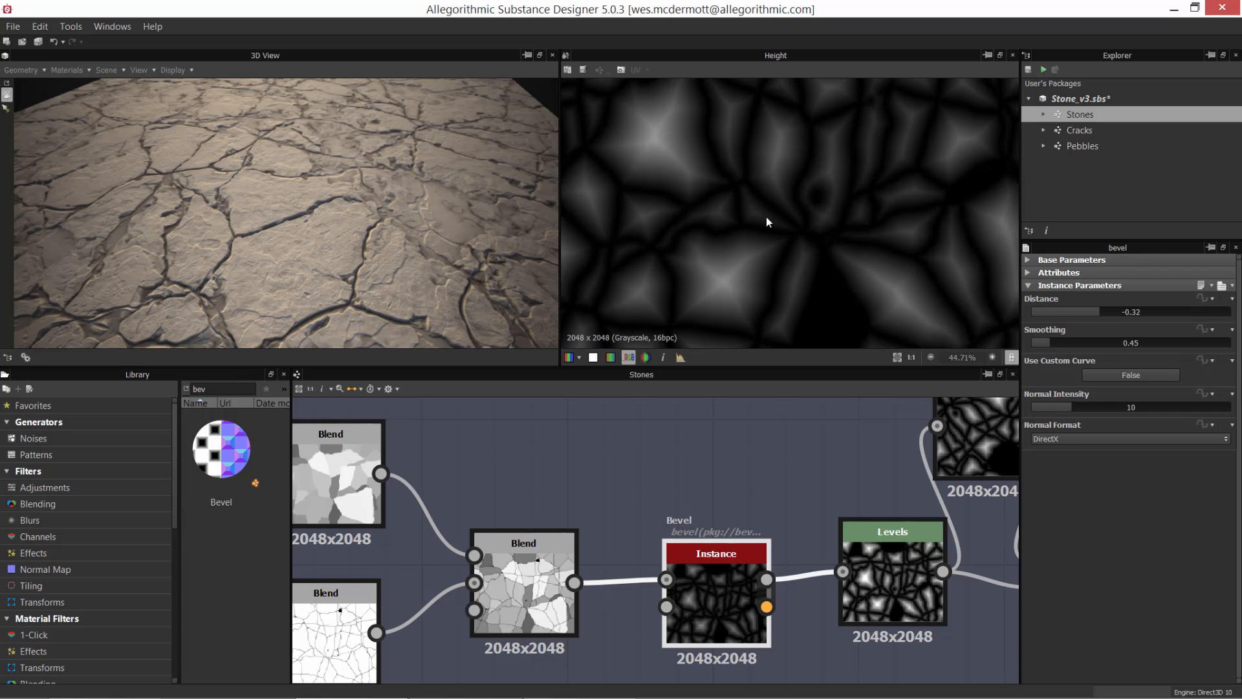
pyautogui.scroll(-2, 763, 215)
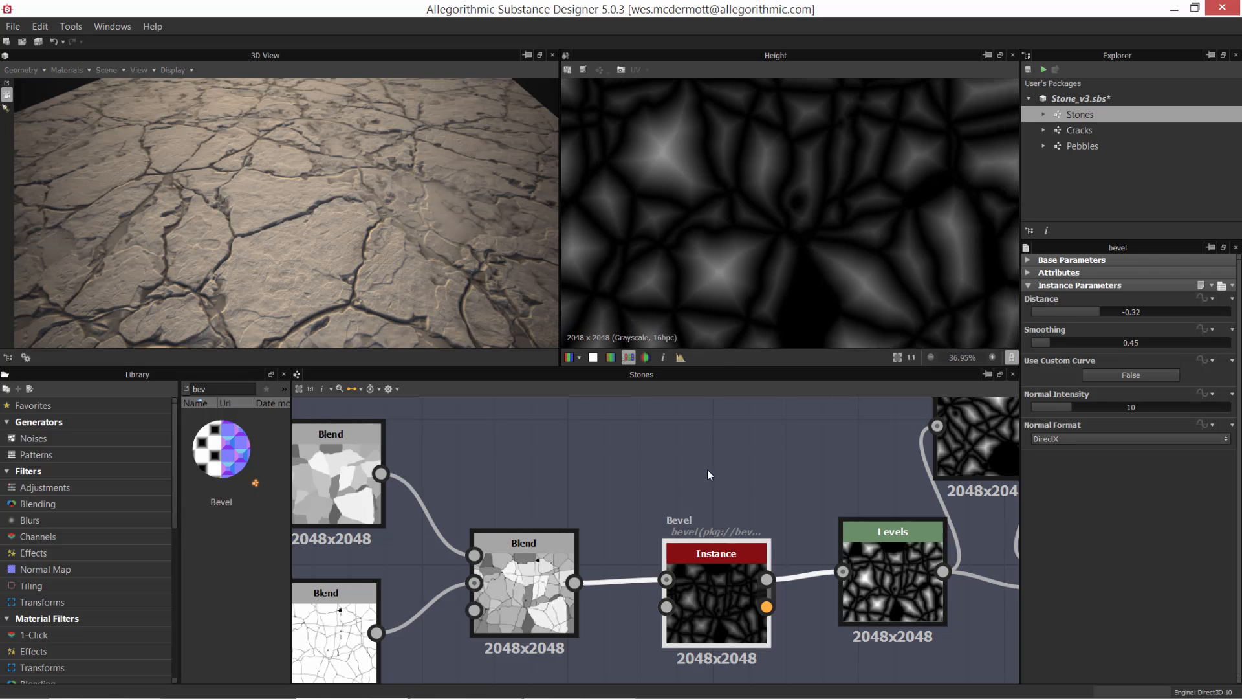
pyautogui.moveTo(687, 584); pyautogui.dragTo(651, 582)
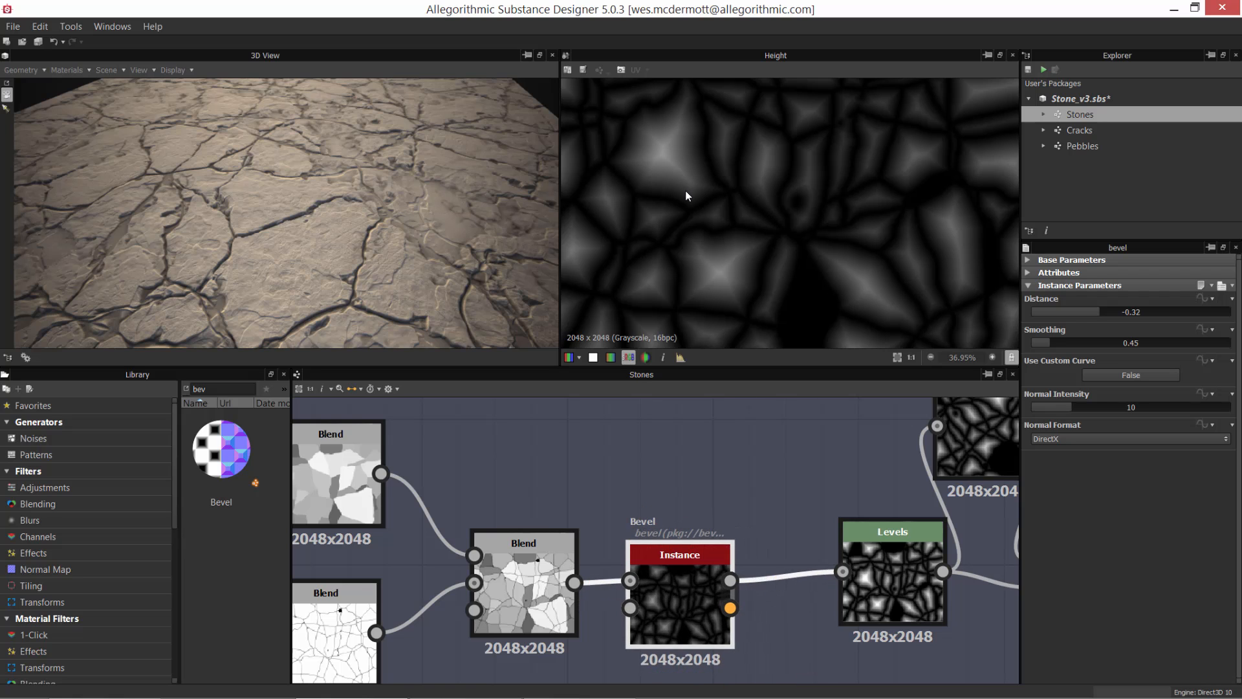
# Step: Inspect the gradients of the largest shapes in the Height output and move the Levels node closer to the Bevel instance
pyautogui.scroll(1, 680, 191)
pyautogui.moveTo(682, 186); pyautogui.dragTo(703, 283, button='middle')
pyautogui.moveTo(806, 237); pyautogui.dragTo(800, 203, button='middle')
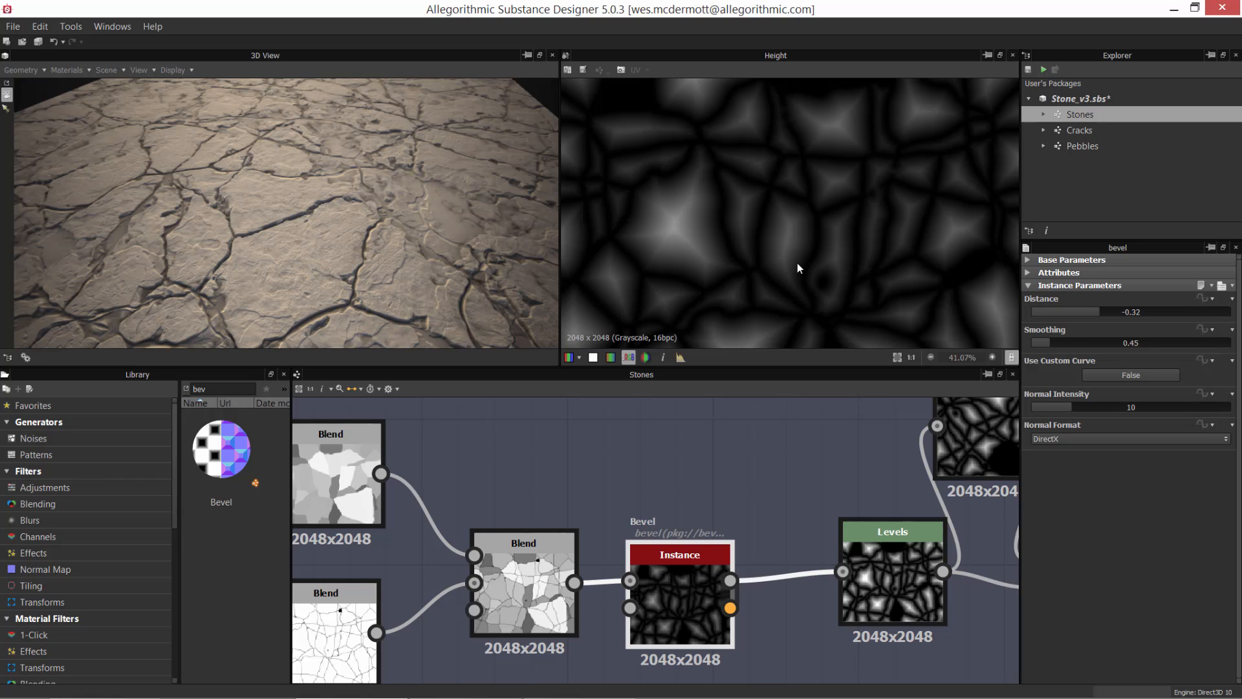
pyautogui.moveTo(676, 577); pyautogui.dragTo(676, 578)
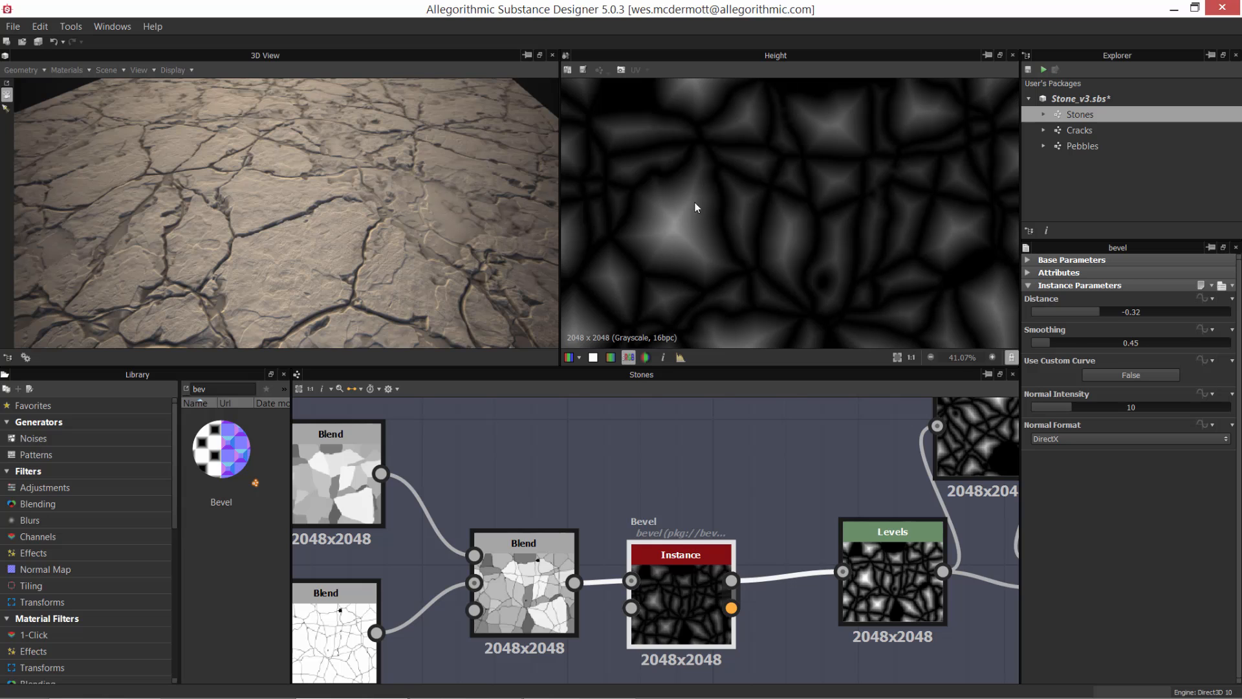
pyautogui.moveTo(905, 568); pyautogui.dragTo(852, 580)
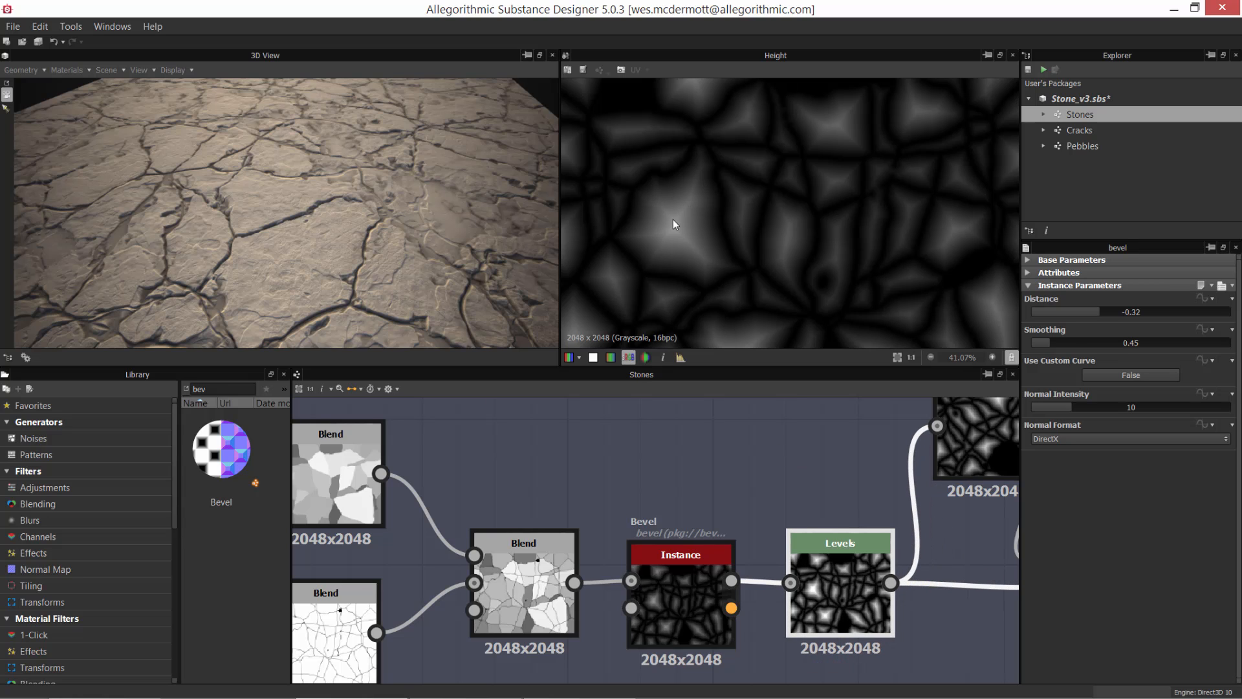
# Step: Preview the Levels node that follows the Bevel instance and examine its brightened gradients
pyautogui.scroll(4, 715, 290)
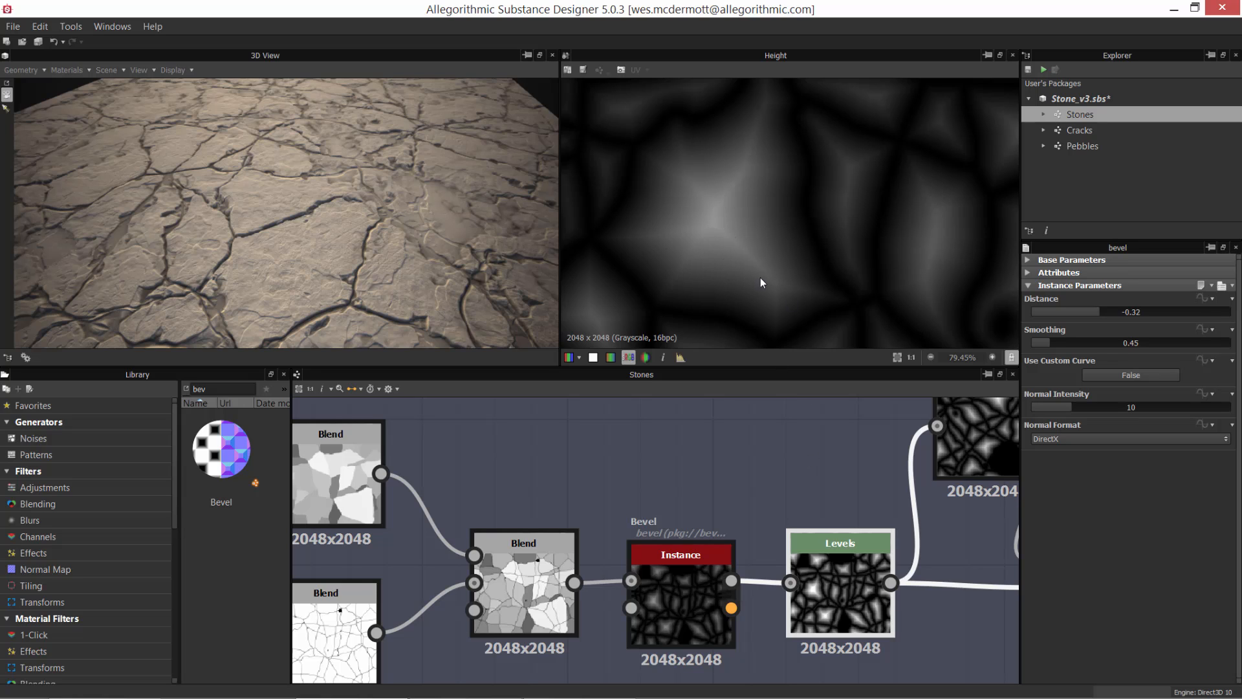
pyautogui.doubleClick(833, 581)
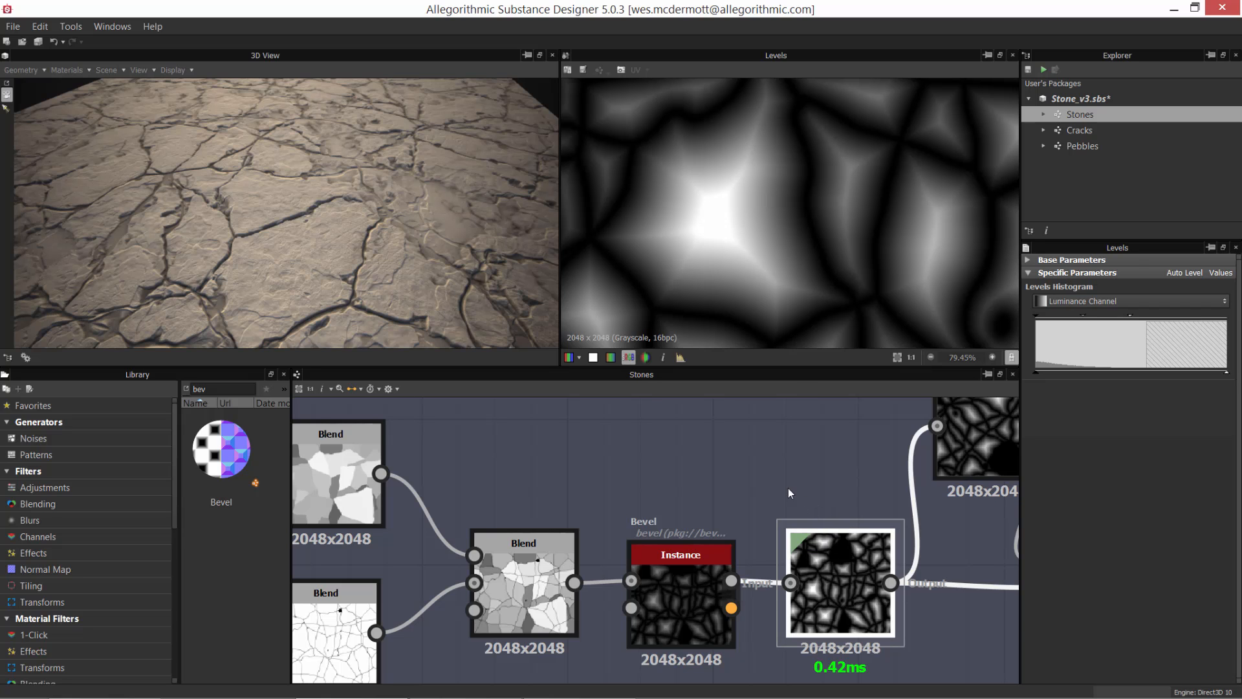
pyautogui.scroll(-3, 781, 484)
pyautogui.moveTo(779, 508); pyautogui.dragTo(531, 521, button='middle')
pyautogui.scroll(2, 639, 554)
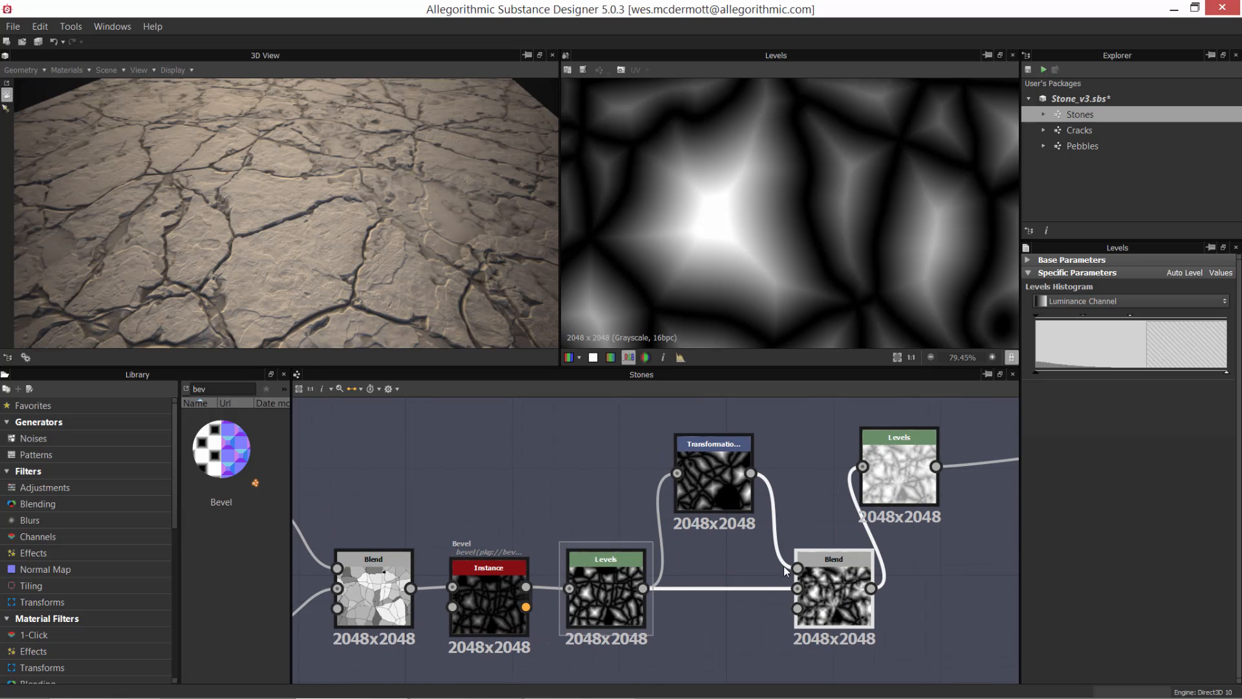
pyautogui.scroll(-5, 717, 181)
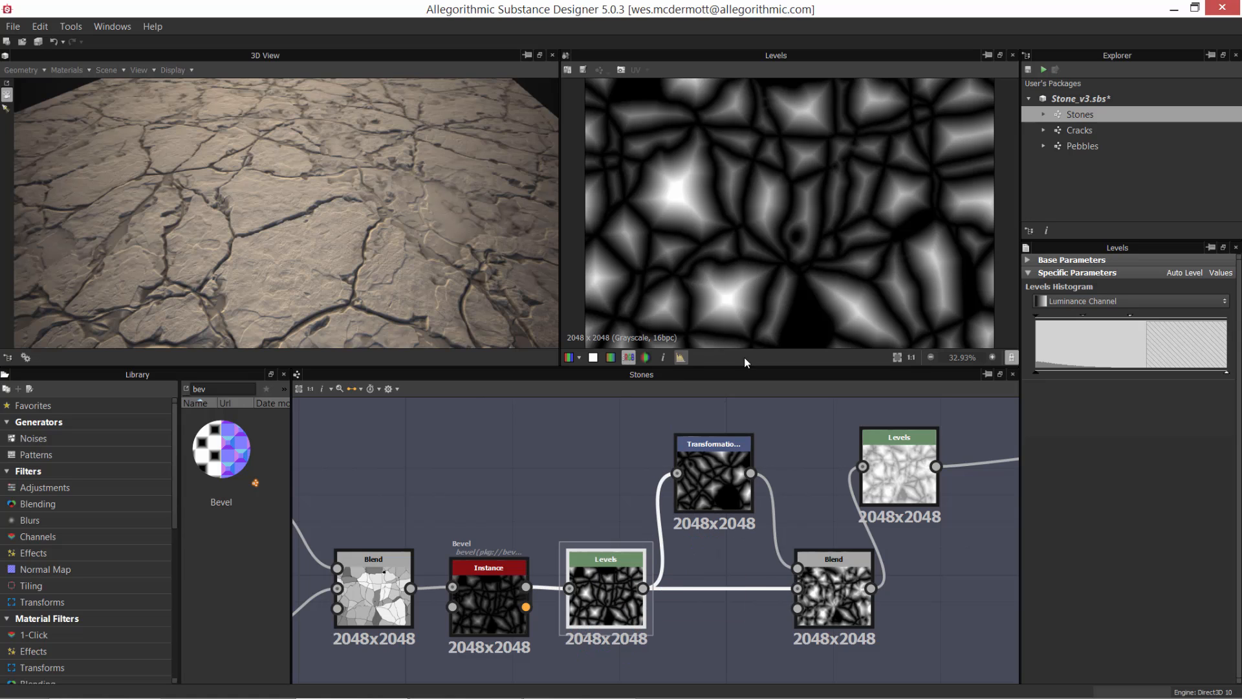
# Step: Preview the Transformation 2D node and compare its output with the Levels node that feeds it
pyautogui.doubleClick(722, 460)
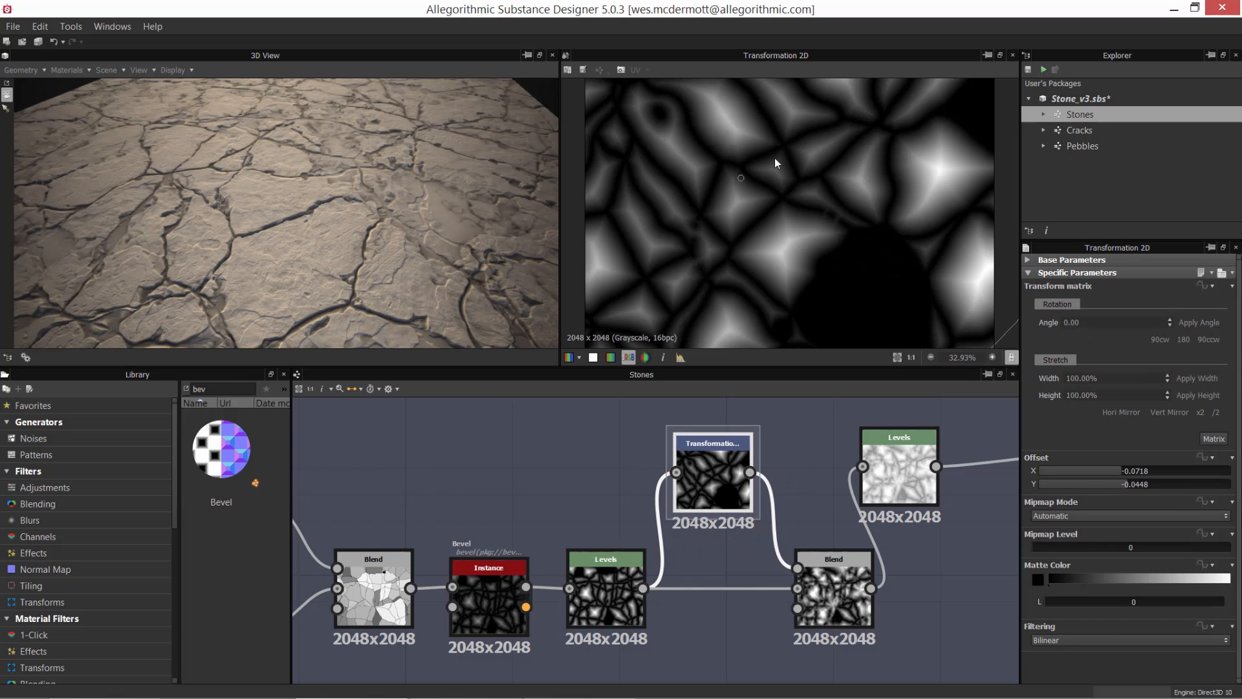
pyautogui.scroll(-3, 704, 130)
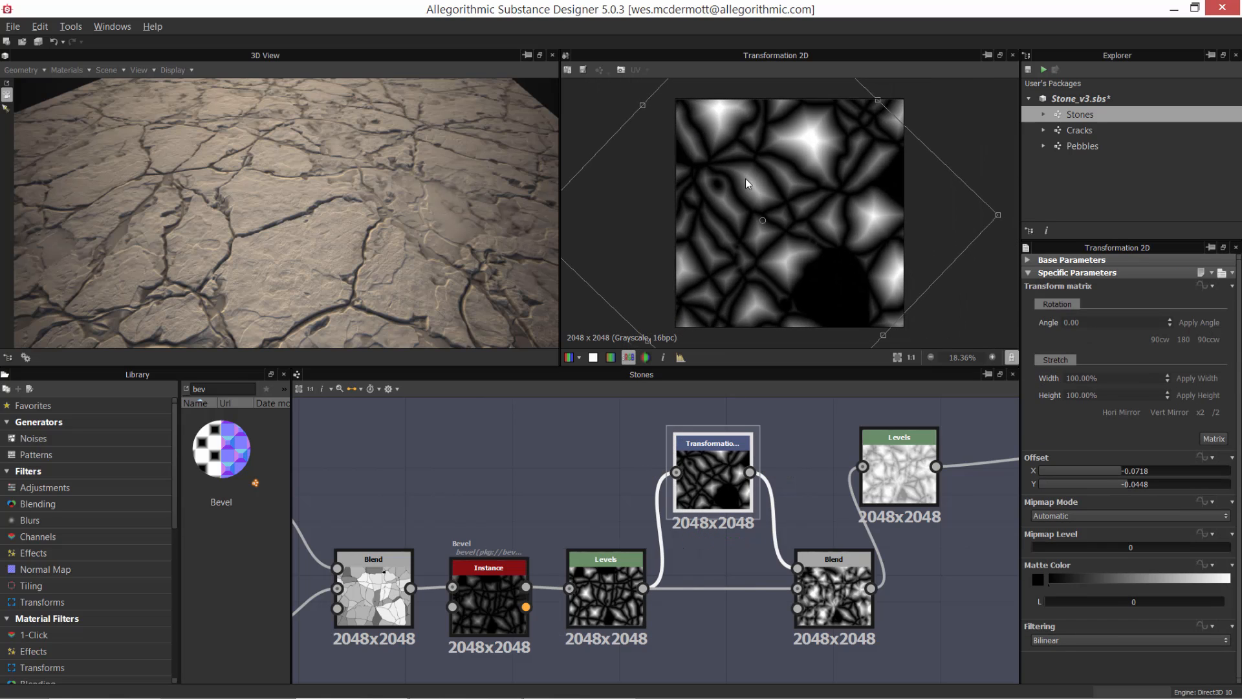
pyautogui.doubleClick(607, 582)
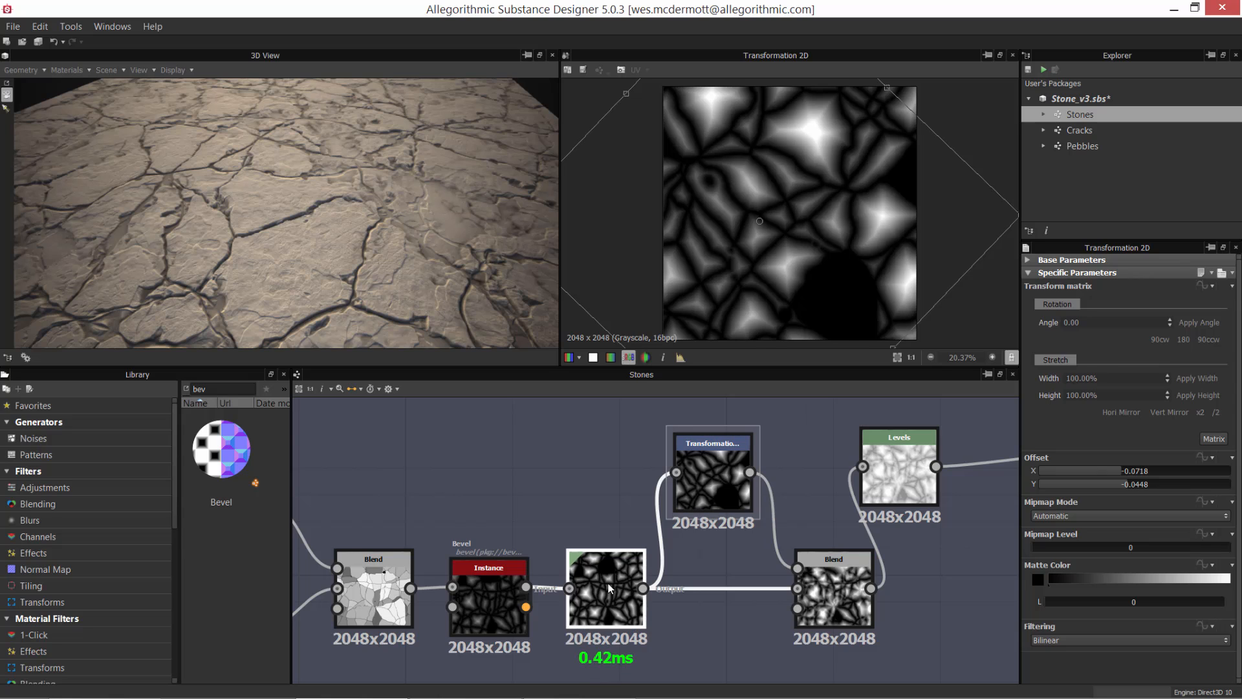
pyautogui.doubleClick(718, 473)
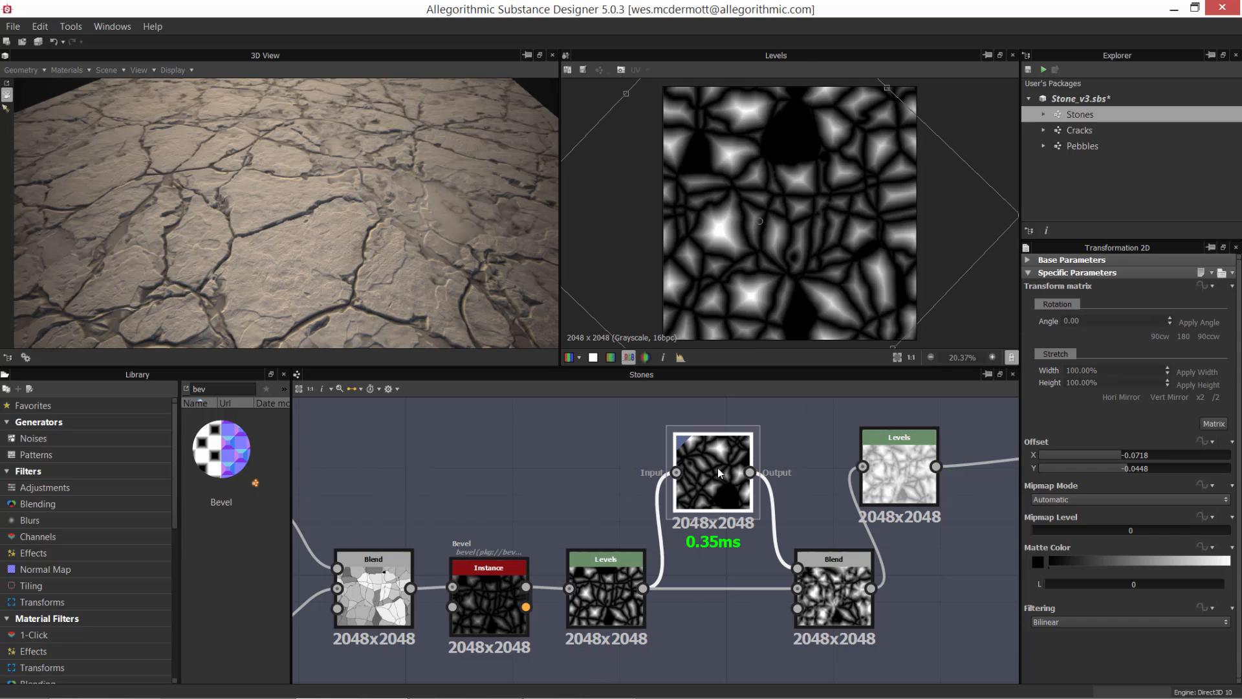
# Step: Preview the Blend node combining the Levels and Transformation 2D outputs, and examine its overlapping shapes up close
pyautogui.doubleClick(841, 589)
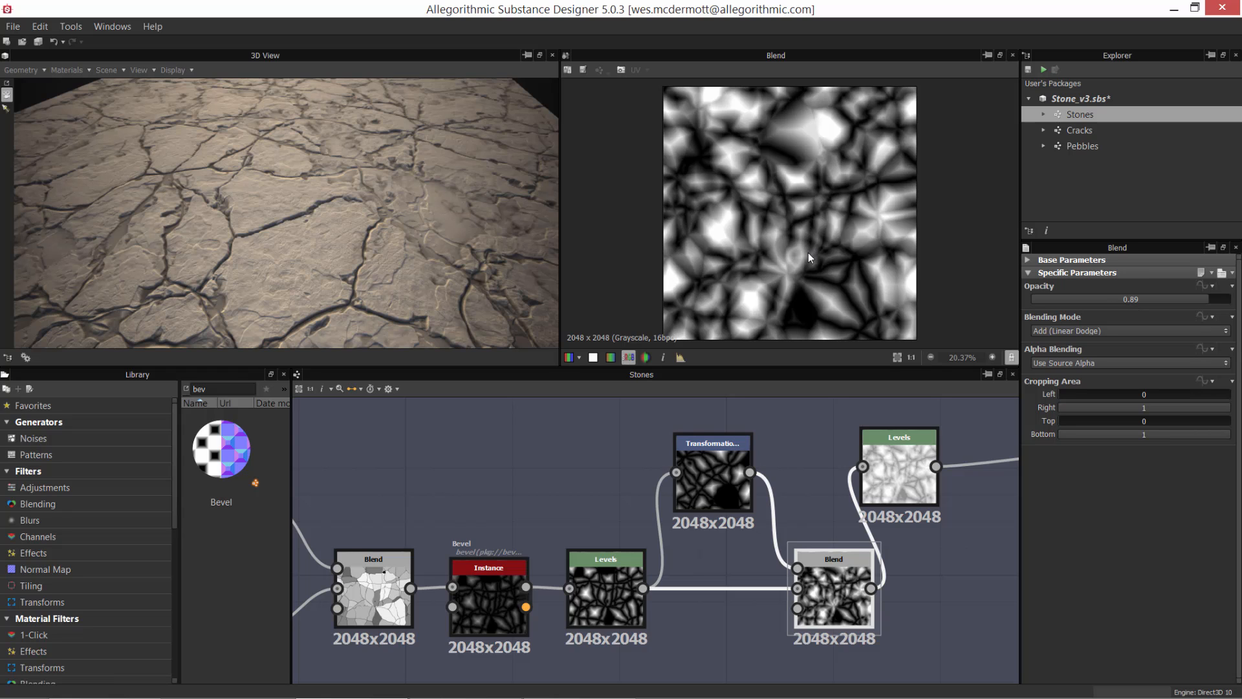
pyautogui.scroll(5, 809, 278)
pyautogui.scroll(4, 746, 262)
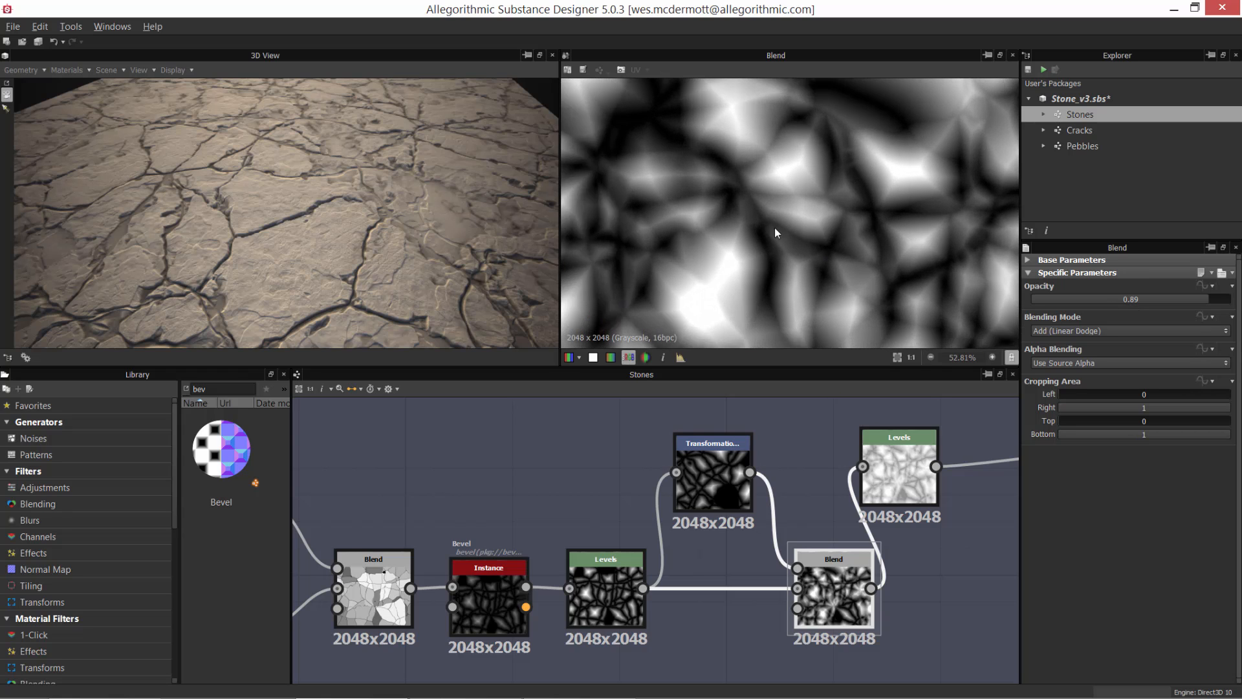
pyautogui.scroll(-2, 800, 213)
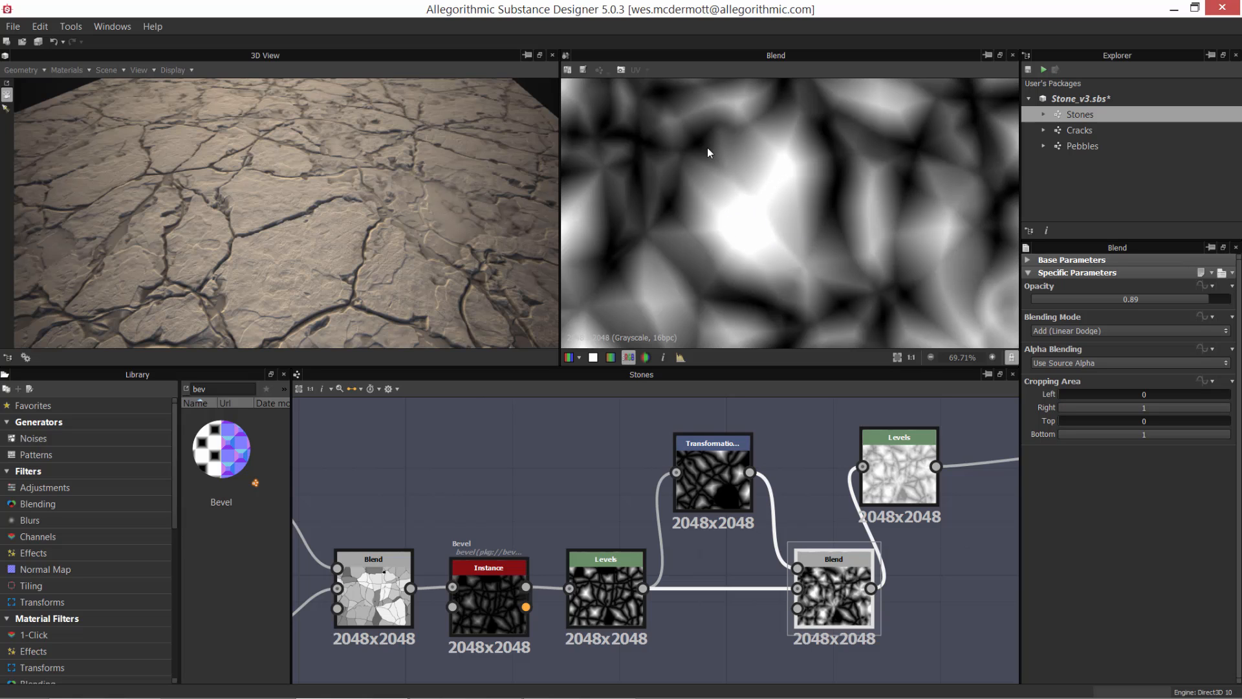
pyautogui.scroll(-6, 722, 171)
pyautogui.moveTo(797, 167); pyautogui.dragTo(715, 343, button='middle')
pyautogui.scroll(6, 829, 165)
pyautogui.scroll(3, 848, 172)
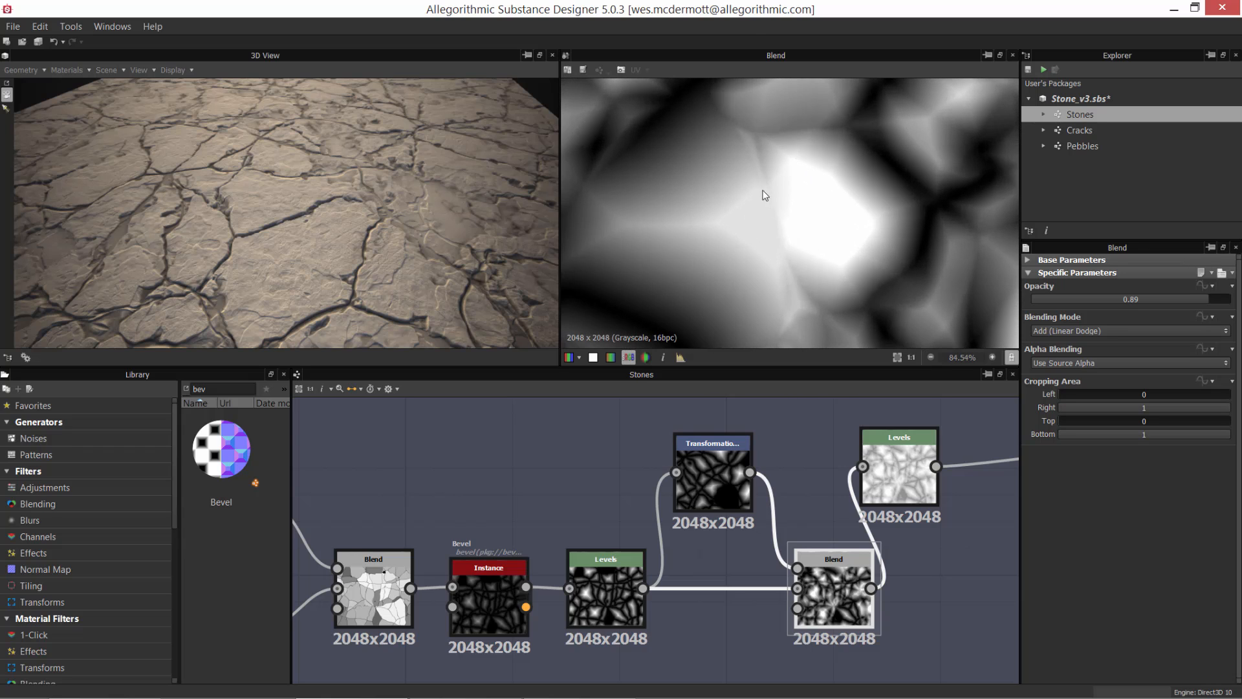
pyautogui.scroll(-10, 743, 169)
pyautogui.scroll(-2, 743, 169)
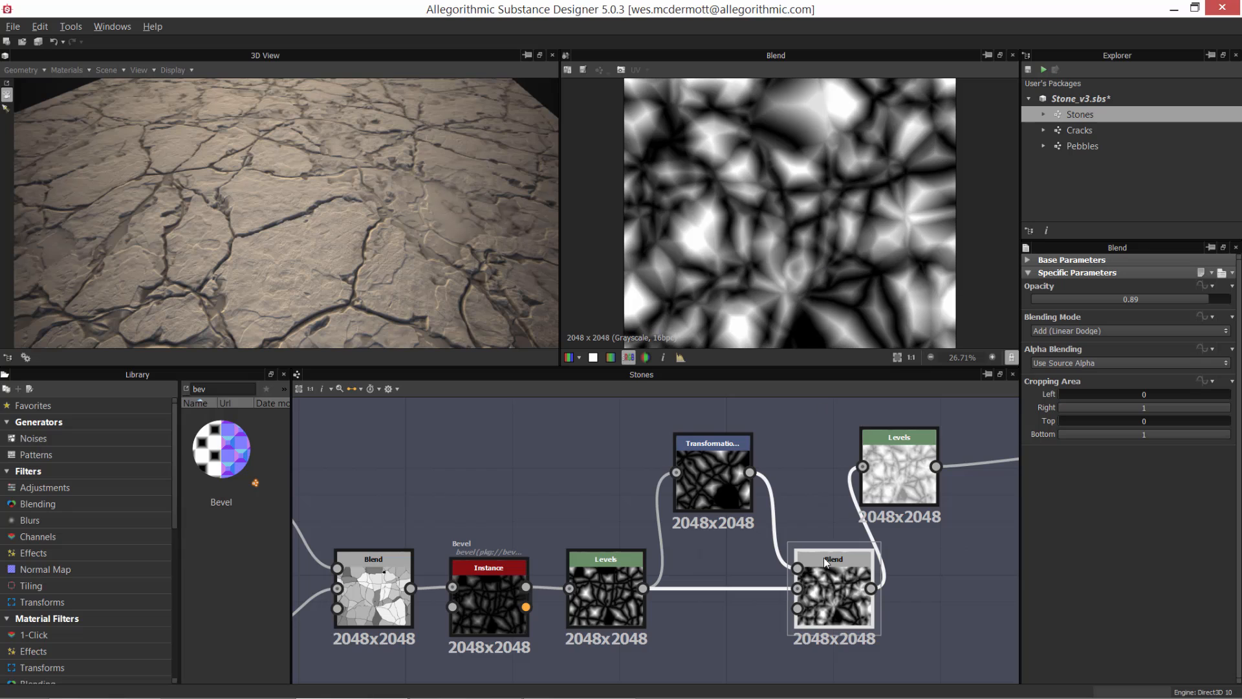
# Step: Move the Blend node closer to its inputs, then preview the Levels node it feeds and shift that node slightly
pyautogui.moveTo(833, 578); pyautogui.dragTo(793, 578)
pyautogui.click(897, 462)
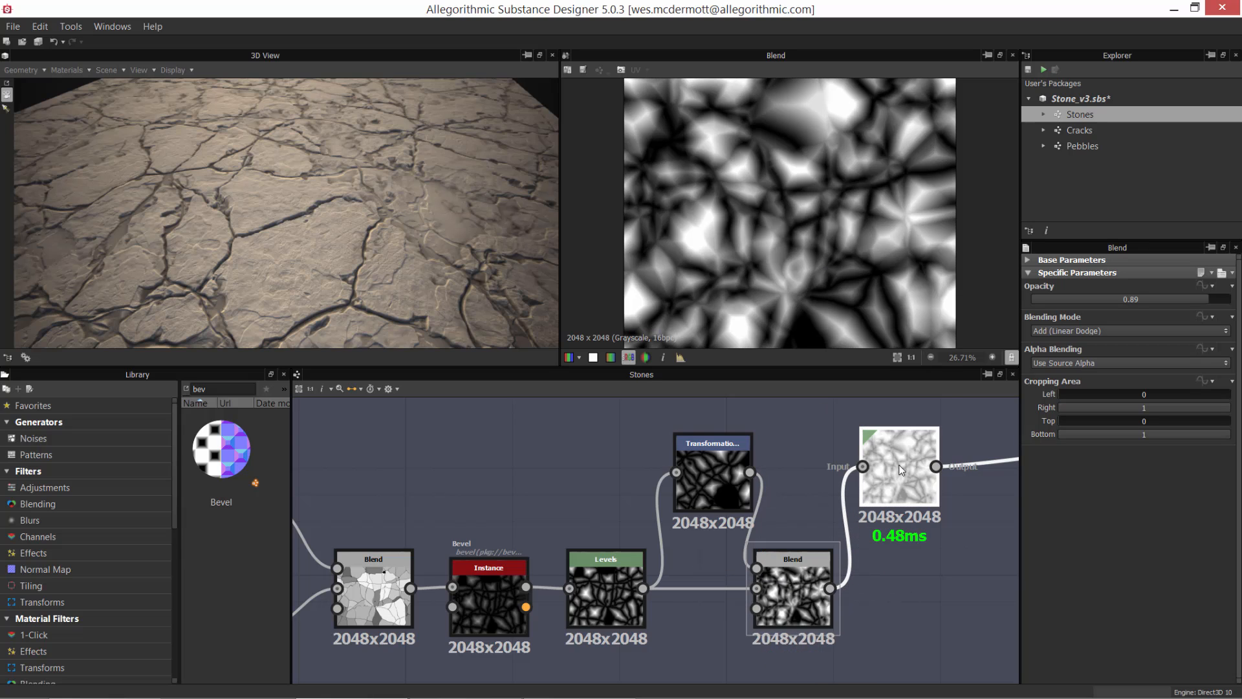
pyautogui.moveTo(901, 473); pyautogui.dragTo(912, 478)
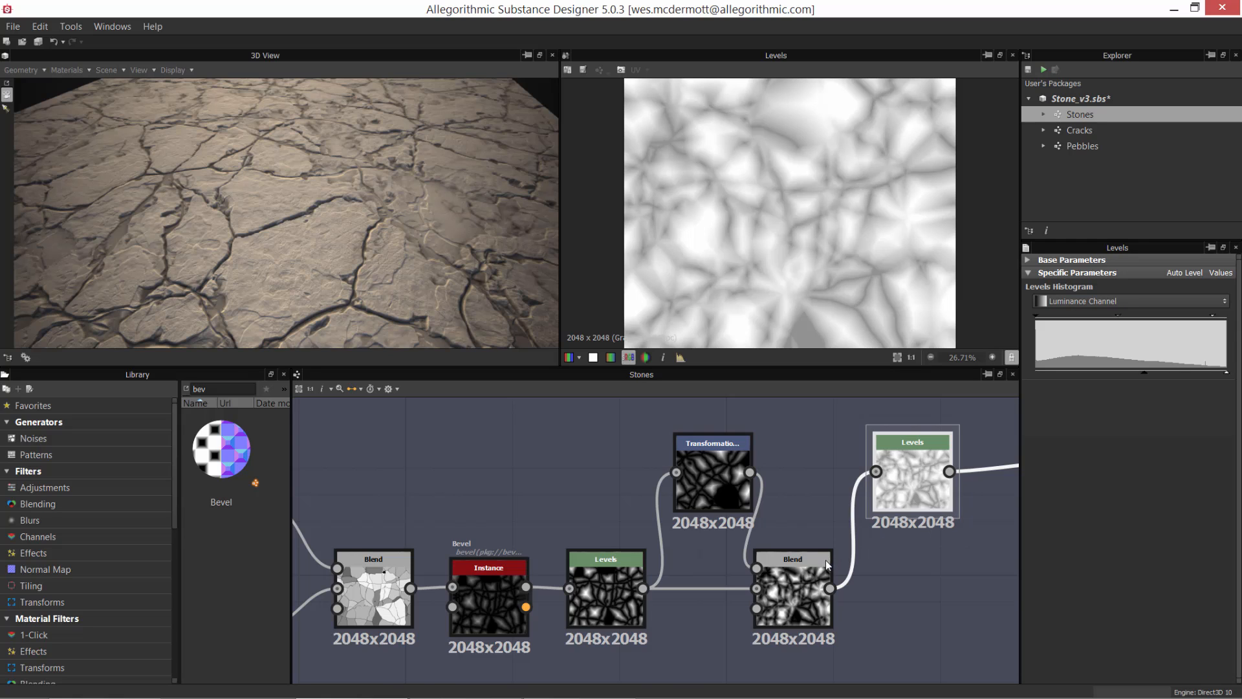
# Step: Lower the final Levels node's output black level to its minimum and compare its output with the preceding Blend node
pyautogui.moveTo(923, 532); pyautogui.dragTo(815, 564, button='middle')
pyautogui.scroll(2, 853, 543)
pyautogui.moveTo(858, 517); pyautogui.dragTo(860, 503, button='middle')
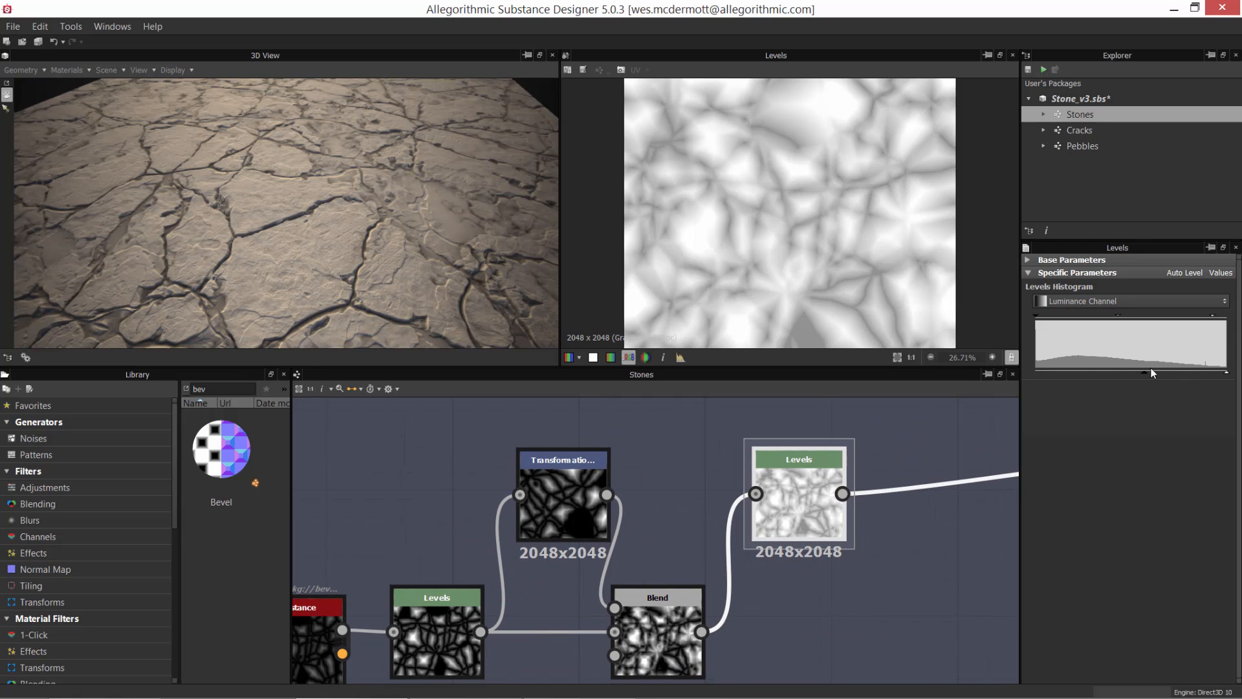
pyautogui.moveTo(1144, 373); pyautogui.dragTo(1121, 372)
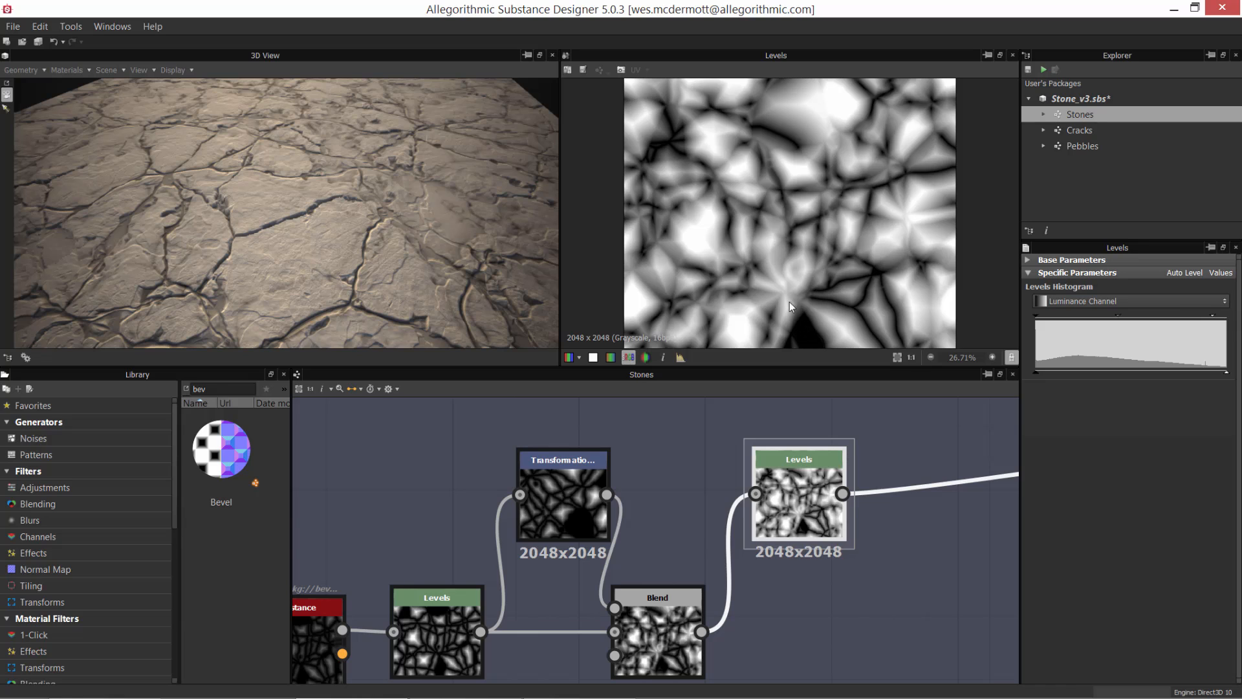
pyautogui.doubleClick(673, 650)
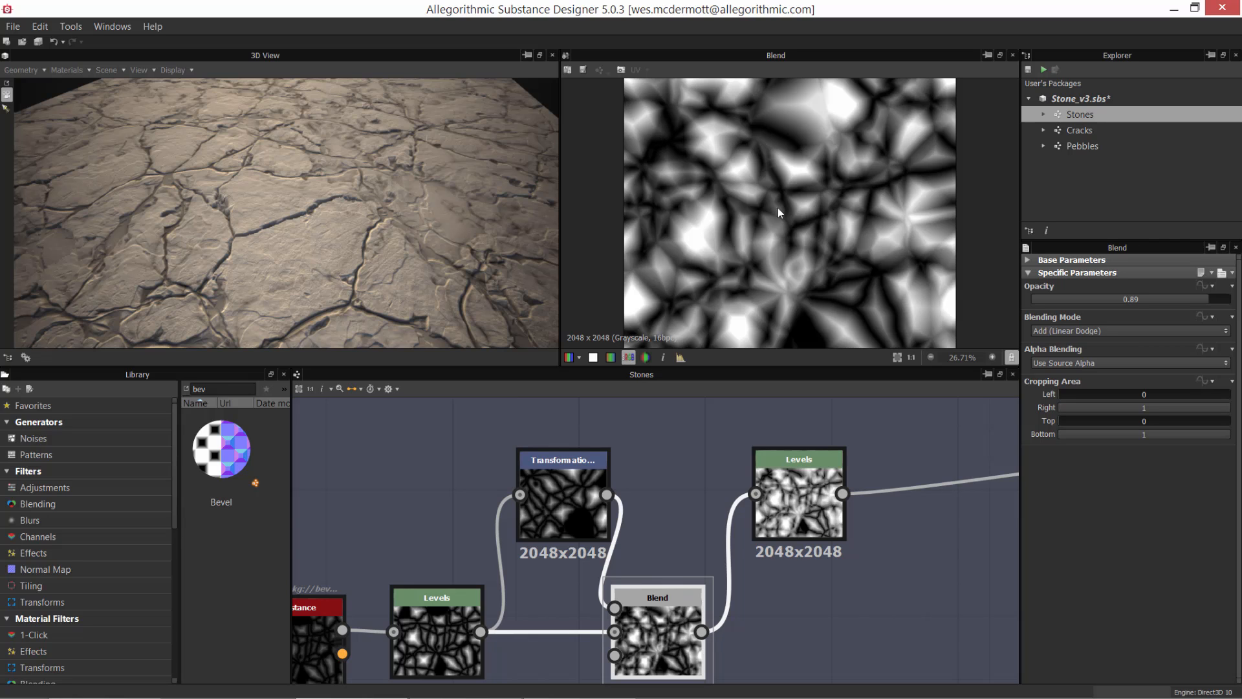
pyautogui.doubleClick(803, 500)
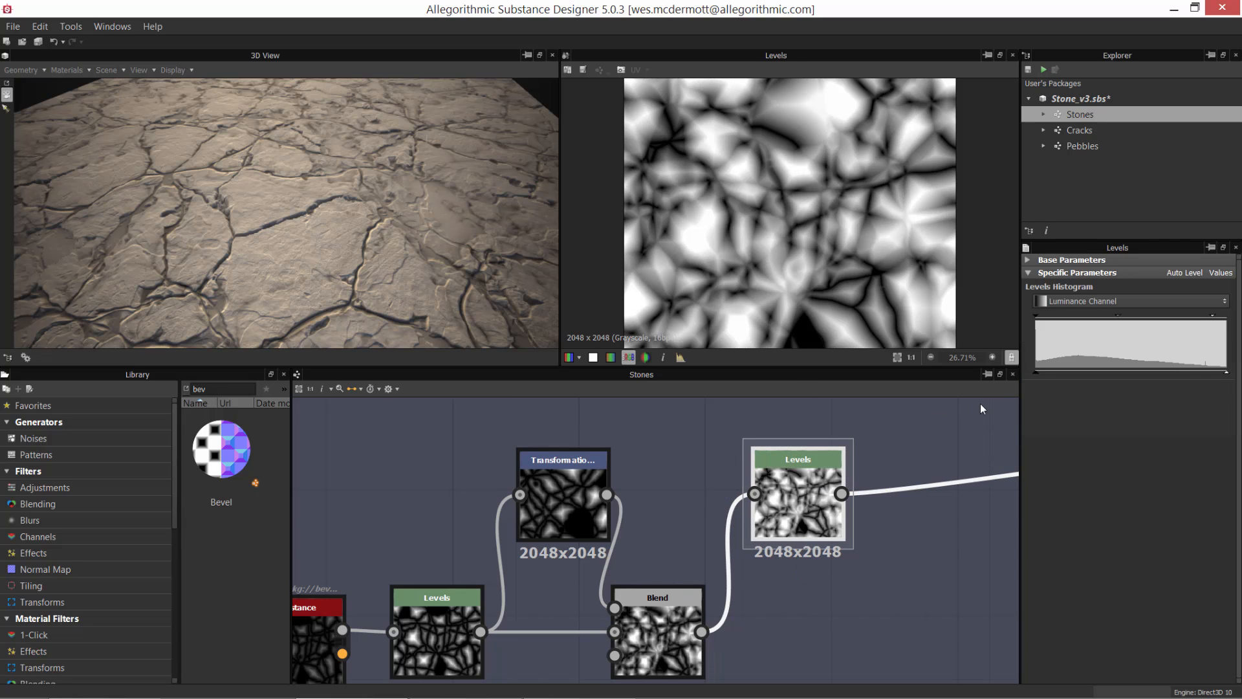
# Step: Raise the final Levels node's output black level to about mid-grey and examine the lightened gradients across the image
pyautogui.moveTo(1037, 374); pyautogui.dragTo(1131, 374)
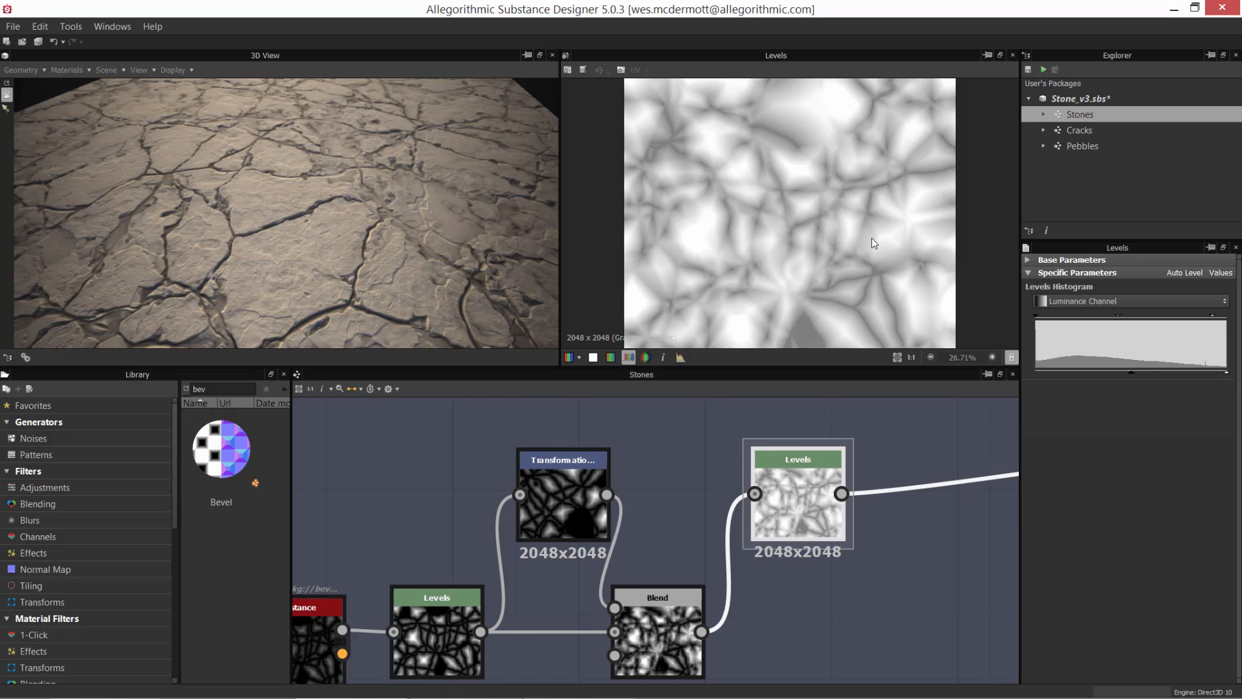
pyautogui.scroll(5, 876, 249)
pyautogui.moveTo(795, 237)
pyautogui.mouseDown(button='middle')
pyautogui.moveTo(832, 166)
pyautogui.moveTo(807, 203)
pyautogui.moveTo(766, 214)
pyautogui.moveTo(799, 236)
pyautogui.mouseUp(button='middle')
pyautogui.scroll(-1, 832, 167)
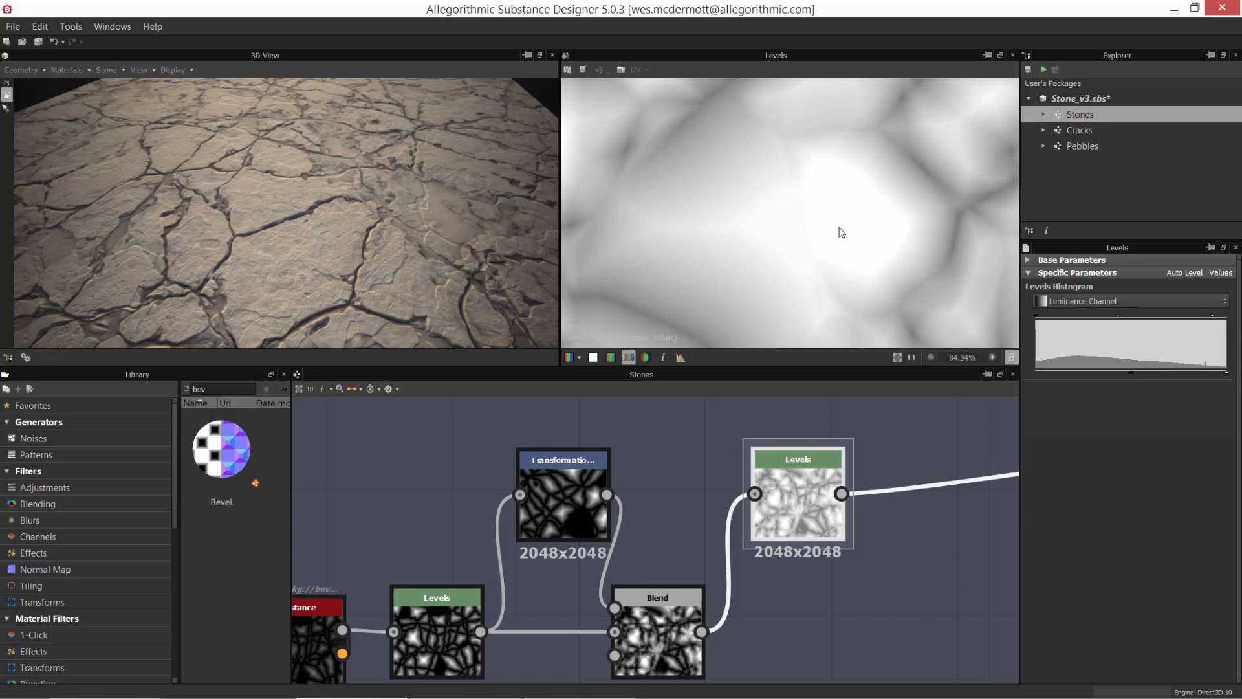
pyautogui.scroll(-4, 763, 171)
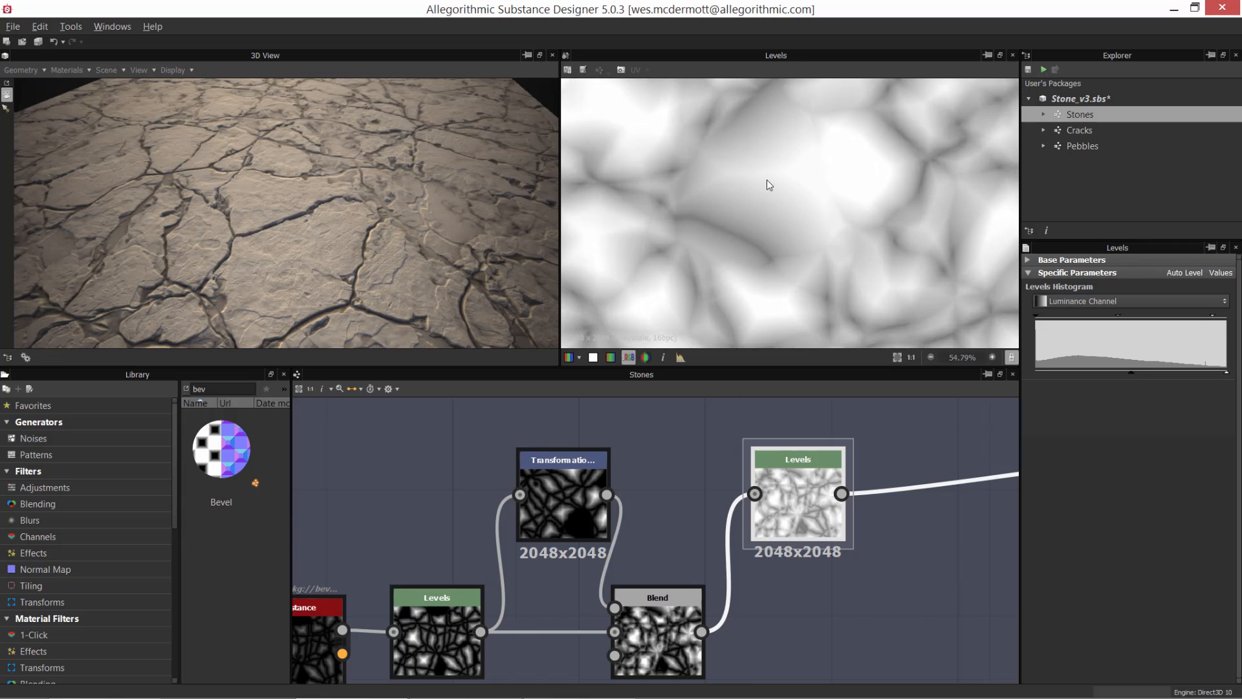
pyautogui.press('alt')
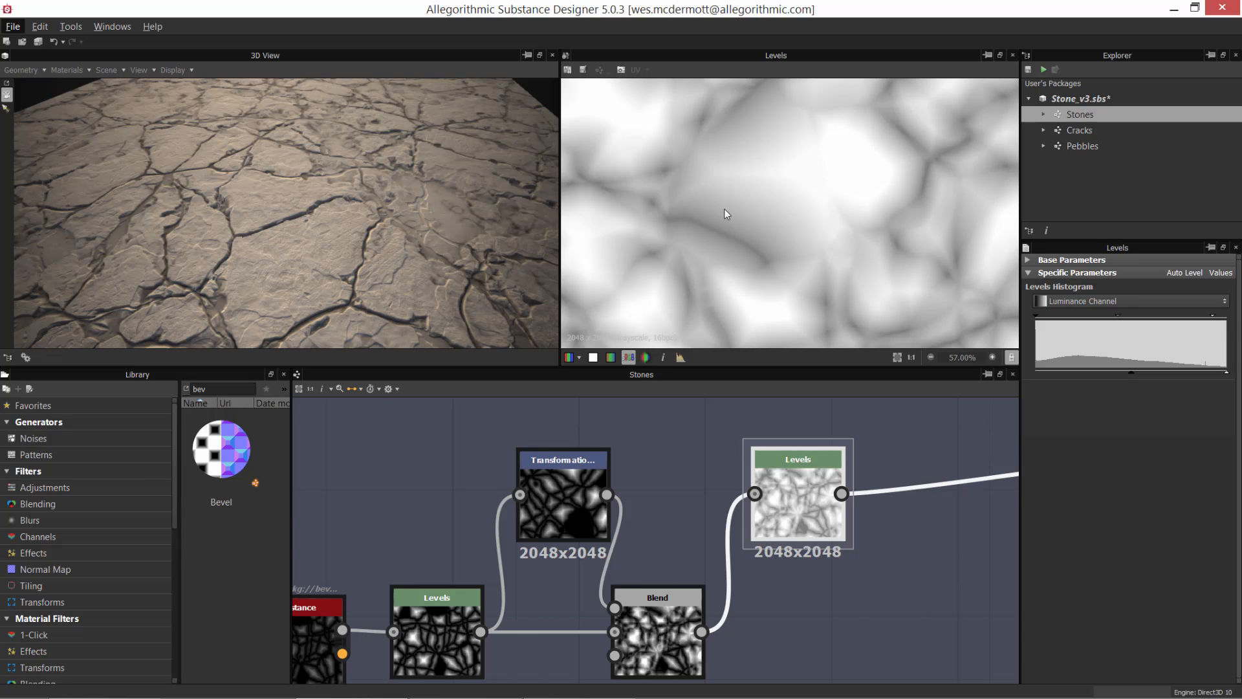
pyautogui.scroll(-3, 744, 220)
pyautogui.moveTo(756, 230); pyautogui.dragTo(759, 148, button='middle')
pyautogui.scroll(5, 697, 205)
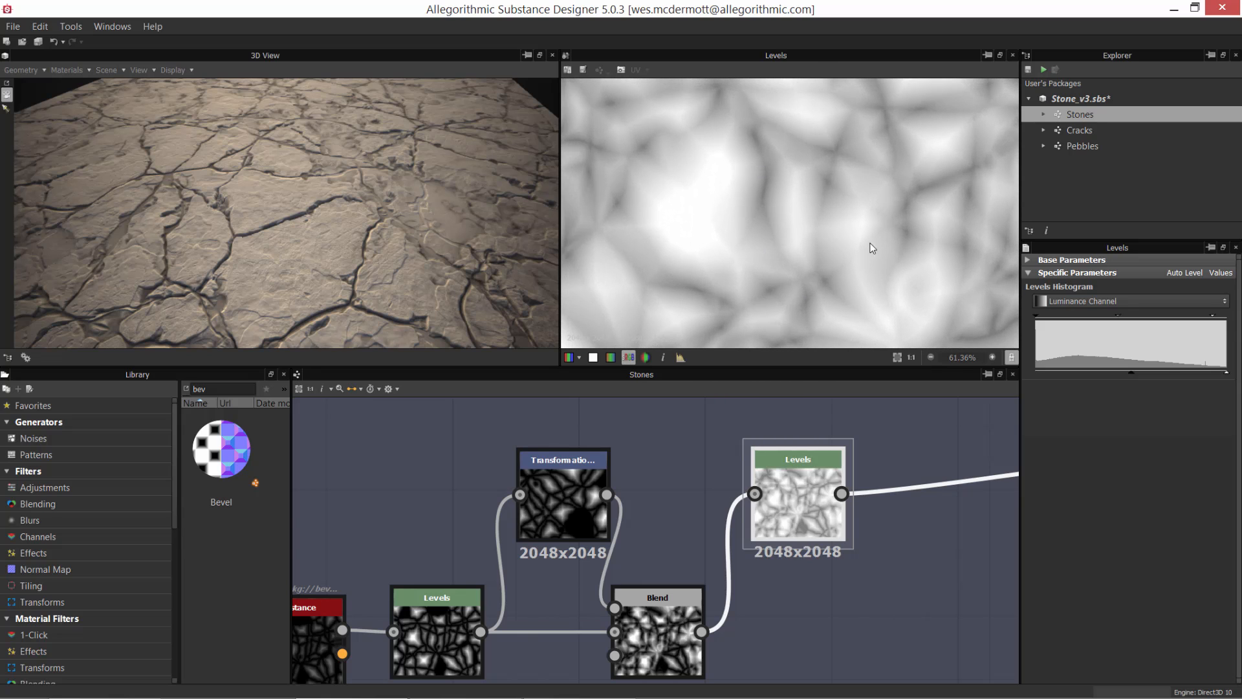
pyautogui.press('f')
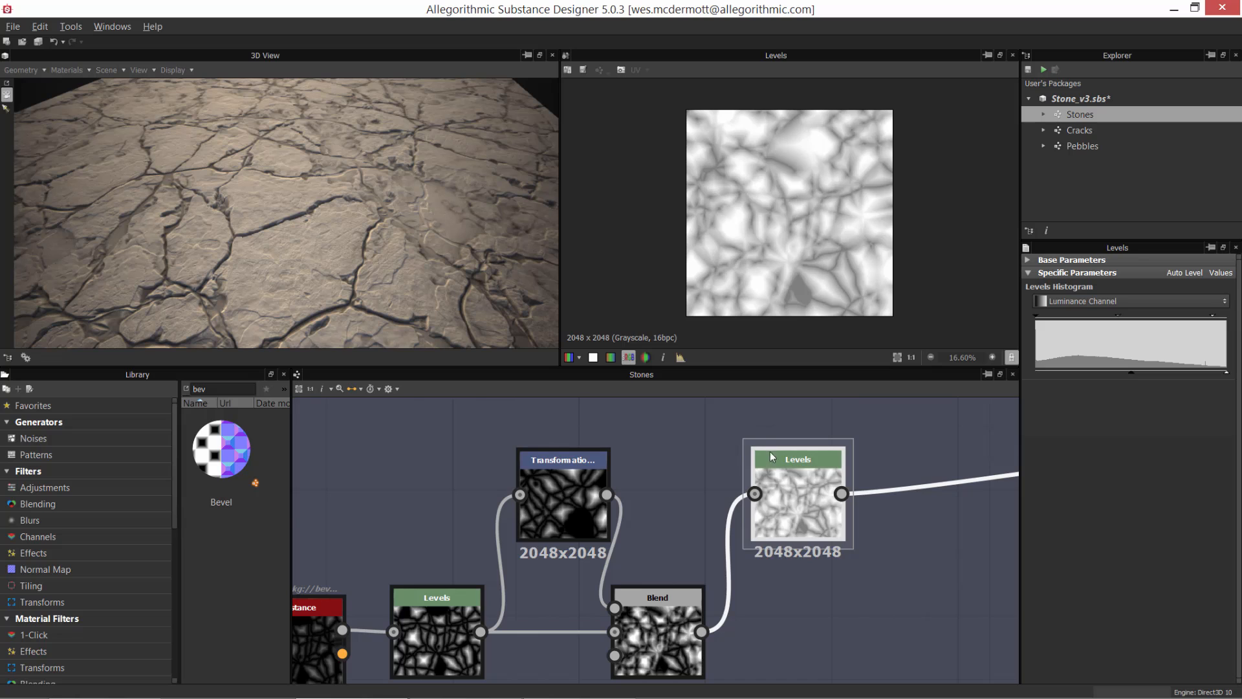
# Step: Follow the final Levels node's connection from the Large Shapes frame to the Normal frame and preview the Normal node it feeds
pyautogui.scroll(1, 816, 493)
pyautogui.scroll(-3, 817, 493)
pyautogui.moveTo(809, 417); pyautogui.dragTo(633, 458, button='middle')
pyautogui.scroll(-3, 633, 459)
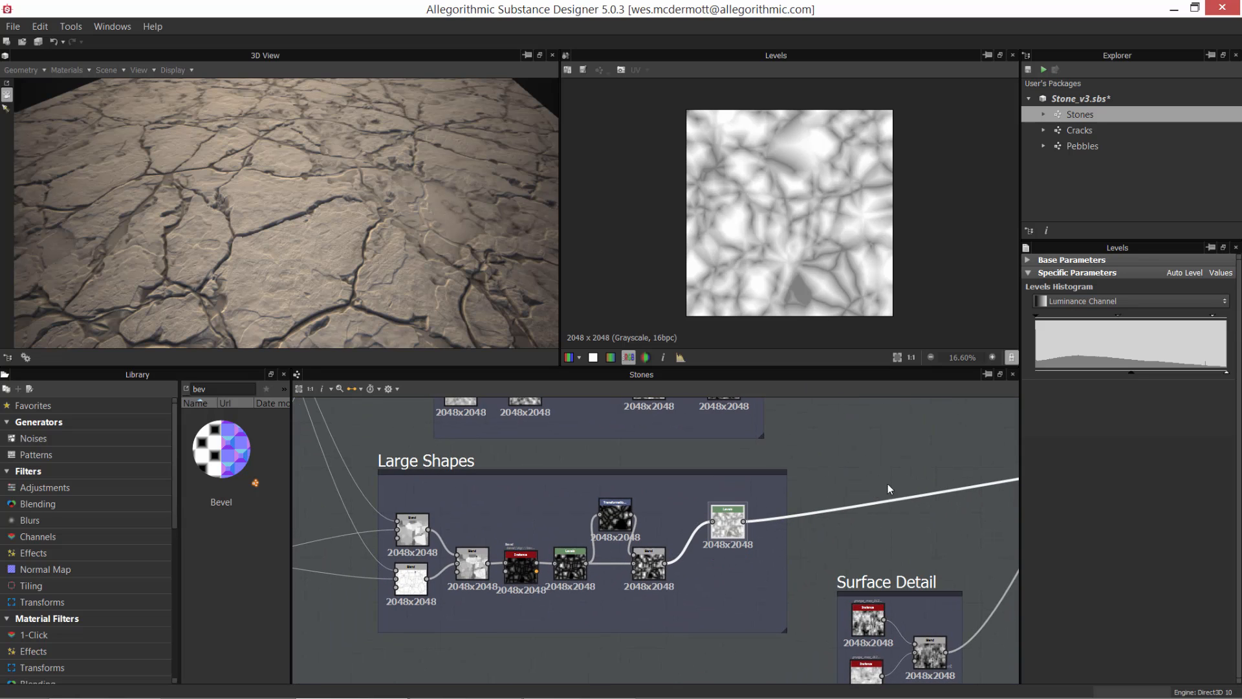
pyautogui.moveTo(776, 523); pyautogui.dragTo(585, 571, button='middle')
pyautogui.moveTo(879, 541); pyautogui.dragTo(602, 596, button='middle')
pyautogui.moveTo(926, 529); pyautogui.dragTo(635, 537, button='middle')
pyautogui.scroll(2, 690, 515)
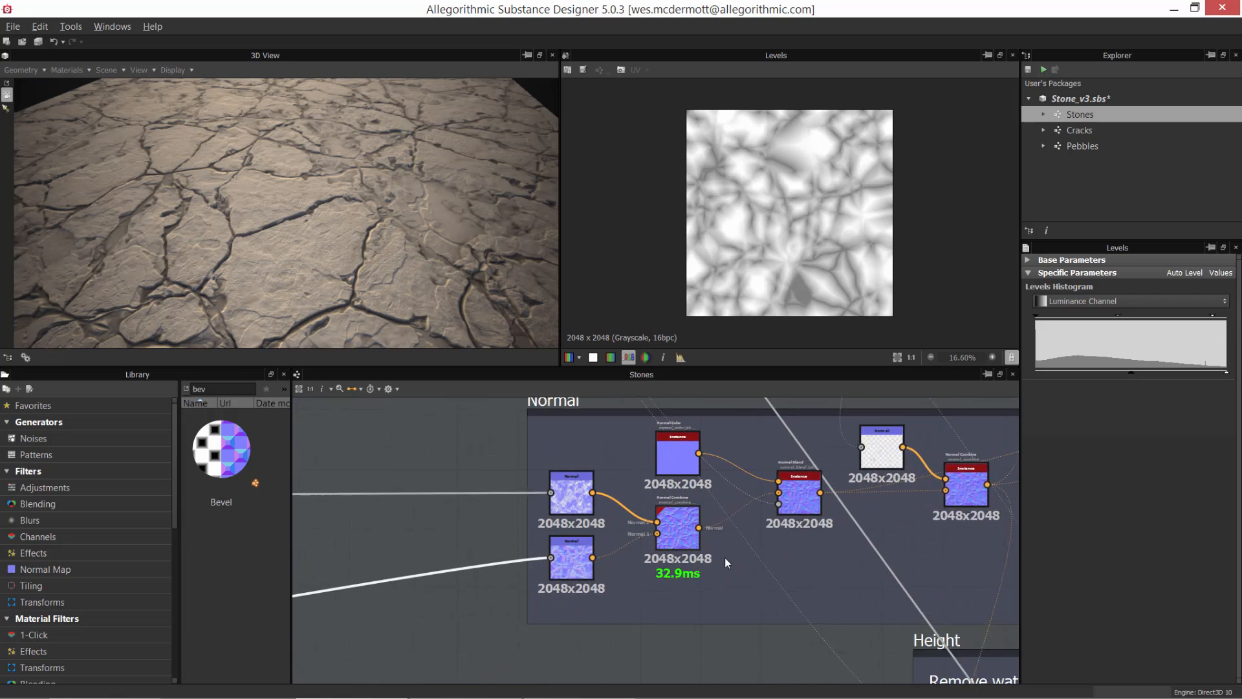
pyautogui.scroll(3, 559, 509)
pyautogui.click(471, 646)
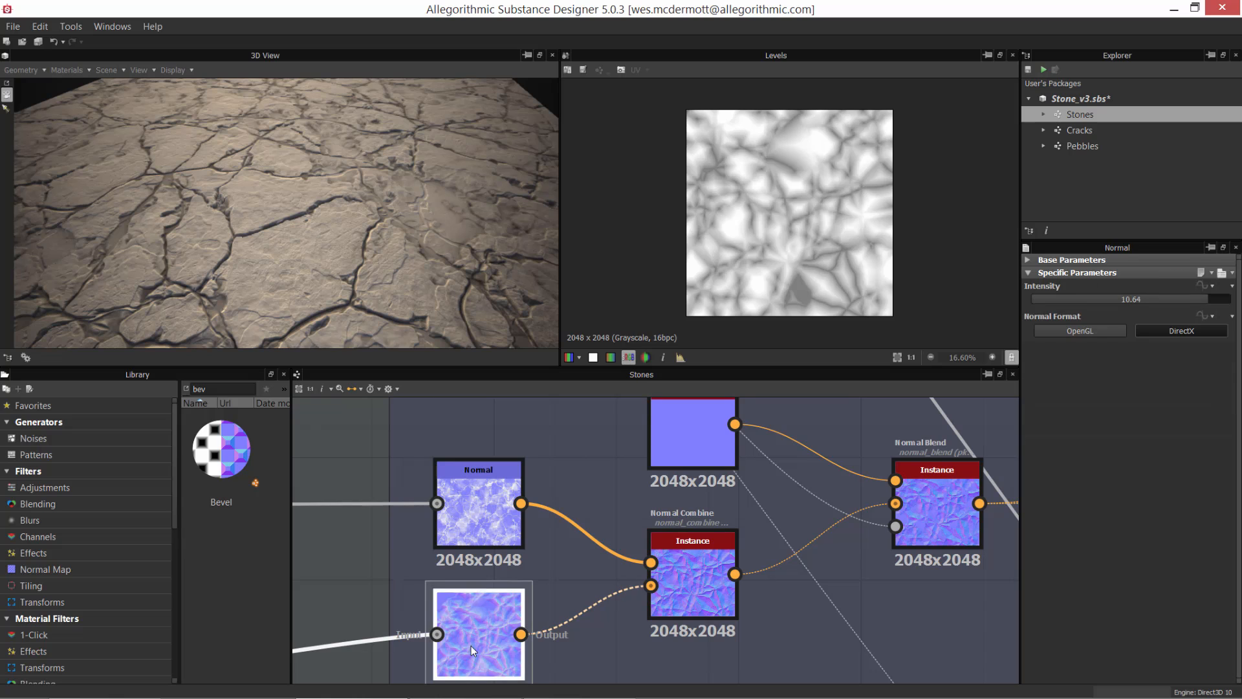
pyautogui.doubleClick(471, 646)
pyautogui.scroll(3, 807, 239)
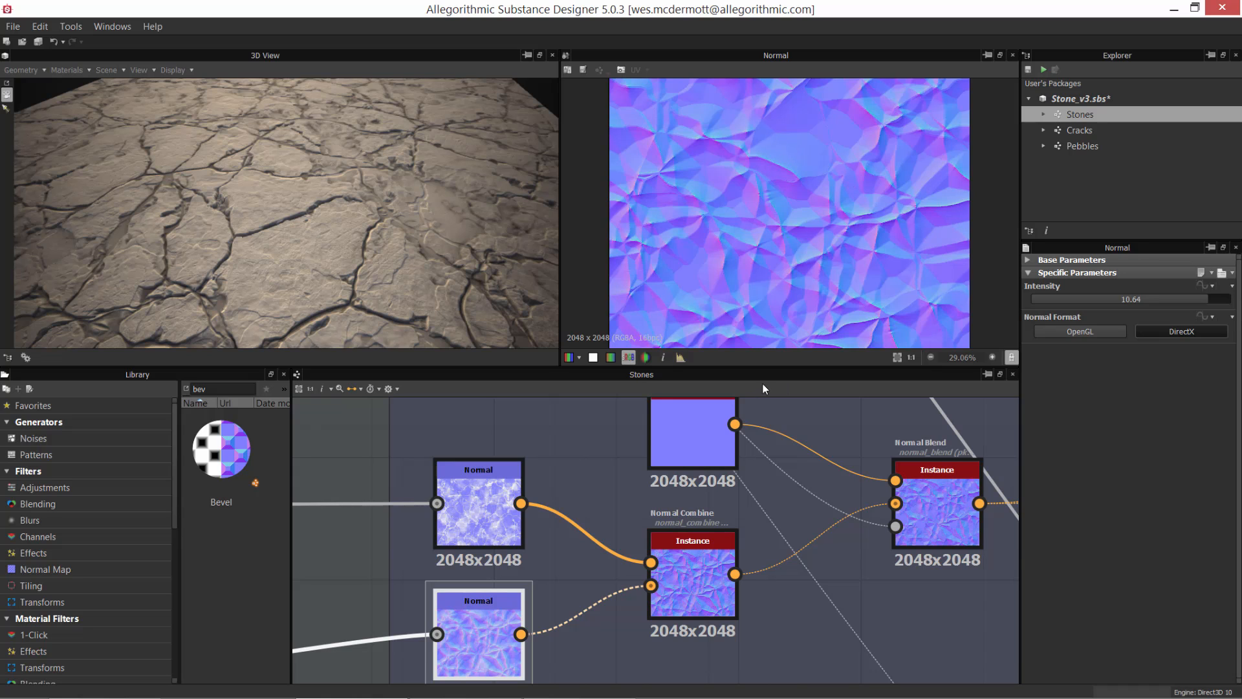
# Step: Preview the Normal Combine node in the Normal frame up close and find Normal Combine by searching the library for "normal"
pyautogui.doubleClick(681, 572)
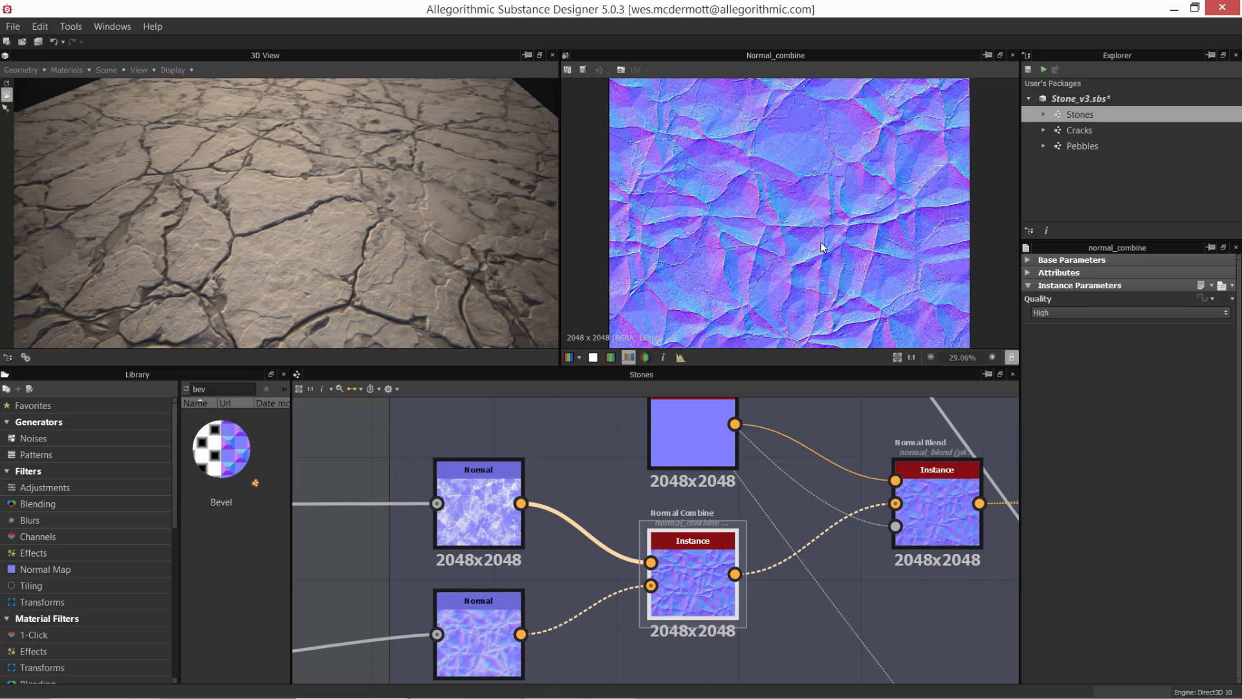
pyautogui.scroll(4, 823, 247)
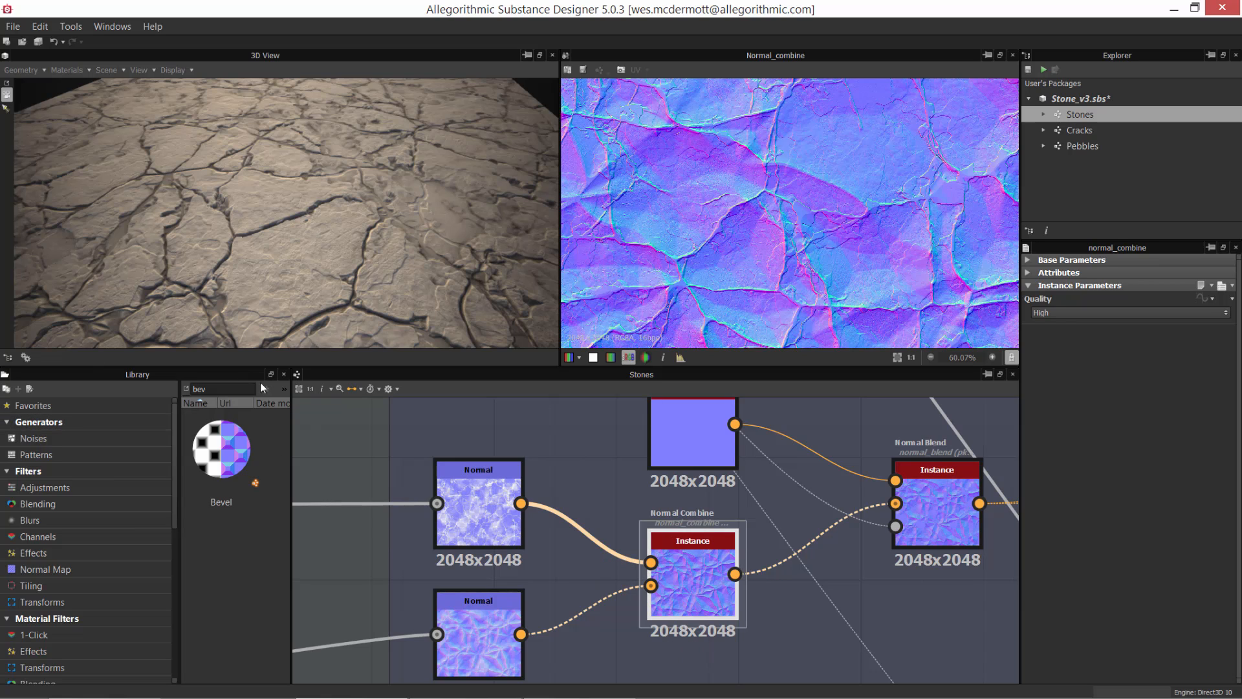
pyautogui.click(217, 390)
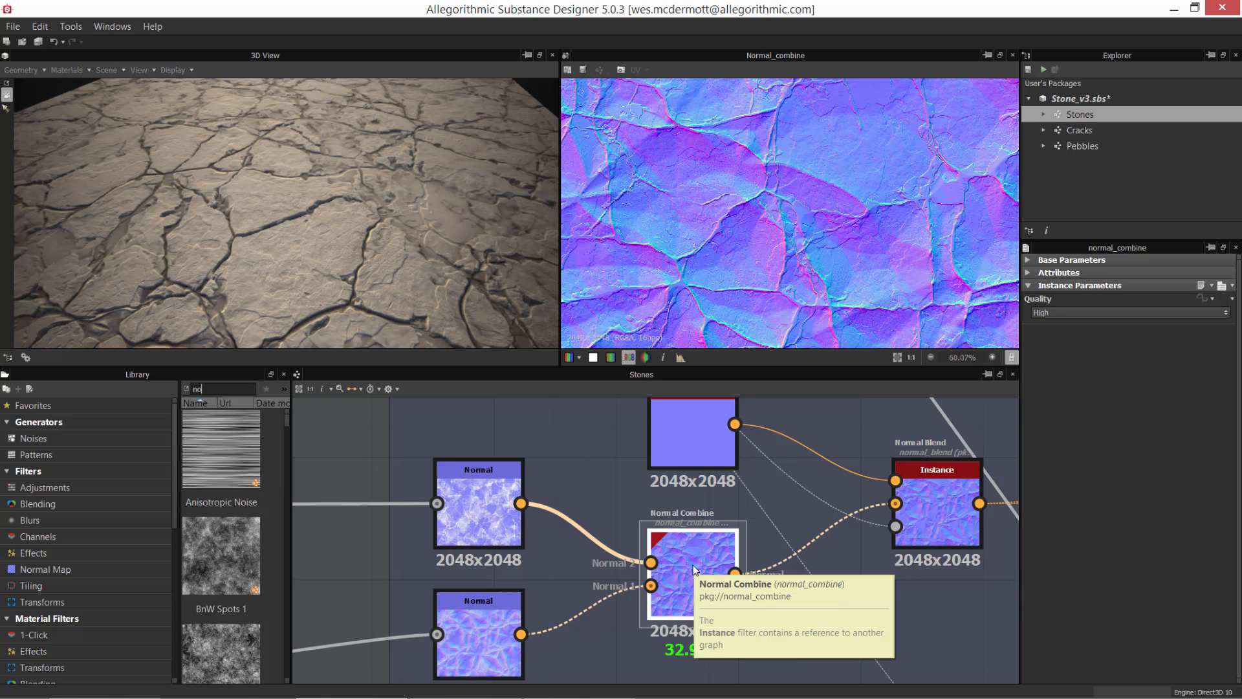
pyautogui.write('rmal')
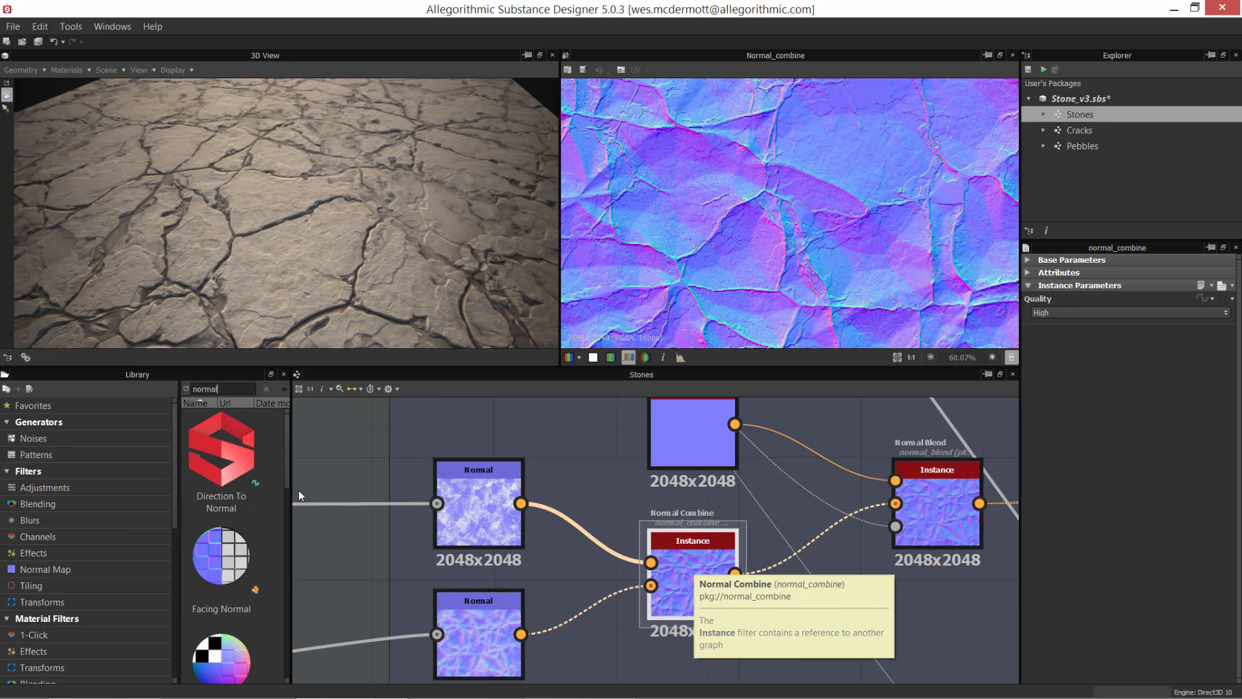
pyautogui.moveTo(288, 472); pyautogui.dragTo(281, 630)
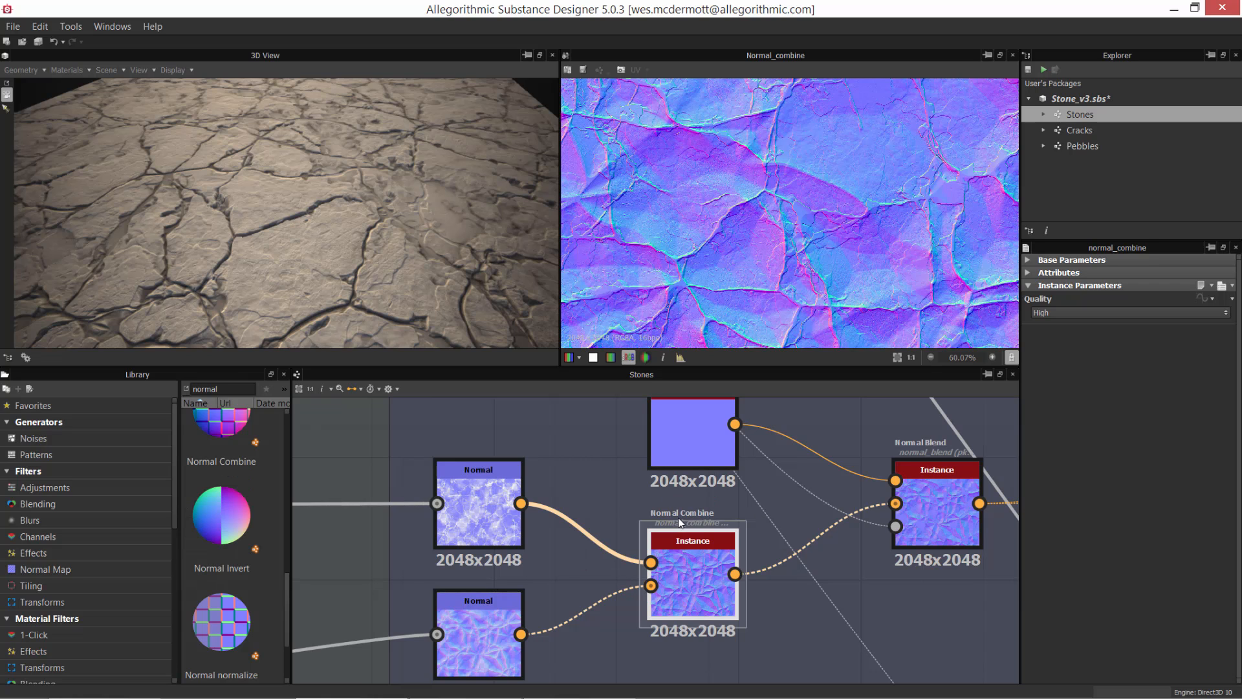
# Step: Follow the Normal Combine node's output to the Normal Blend node and preview that node
pyautogui.scroll(-3, 664, 498)
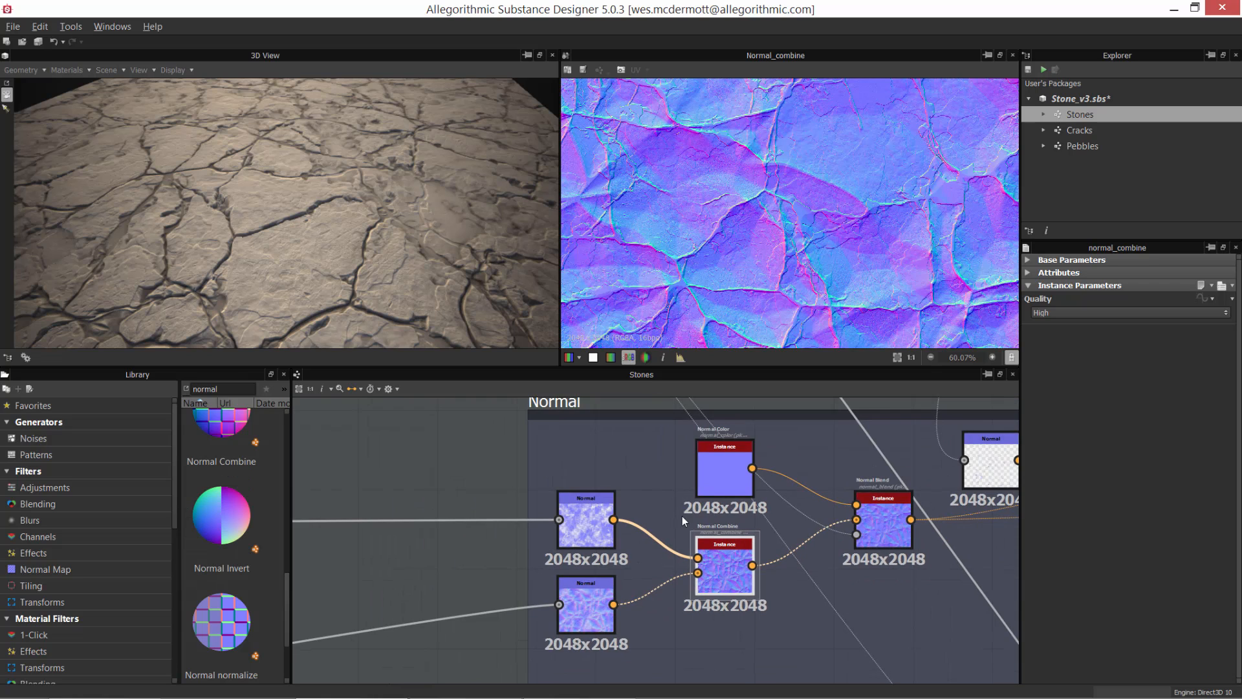
pyautogui.moveTo(631, 495); pyautogui.dragTo(678, 486)
pyautogui.moveTo(784, 546); pyautogui.dragTo(765, 522)
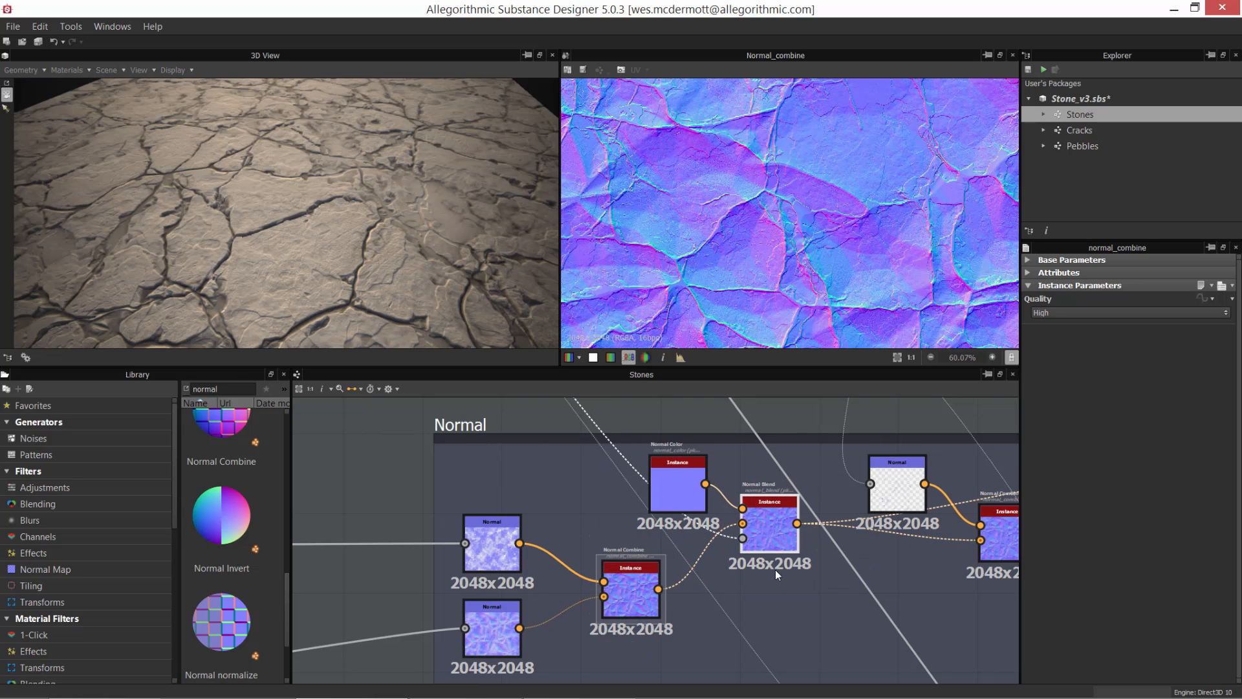
pyautogui.scroll(3, 775, 589)
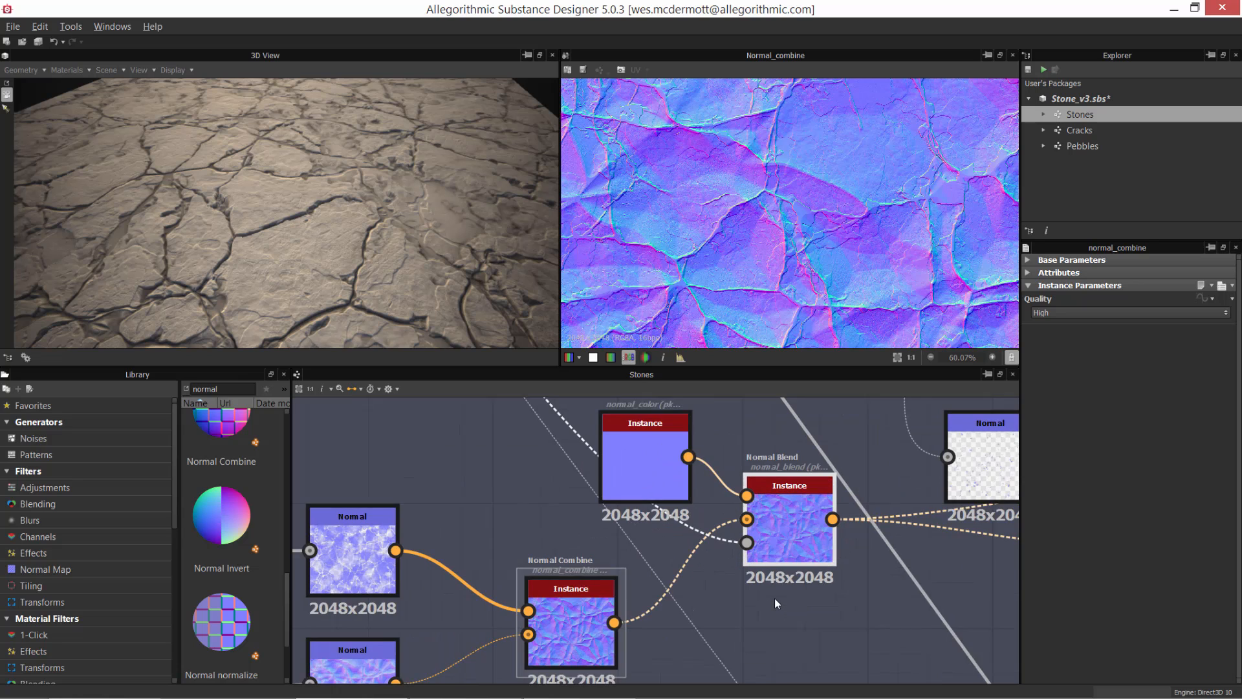
pyautogui.doubleClick(793, 521)
# Step: Apply the Normal Combine node's output to the 3D model as its normal map and examine the surface from another angle
pyautogui.doubleClick(577, 620)
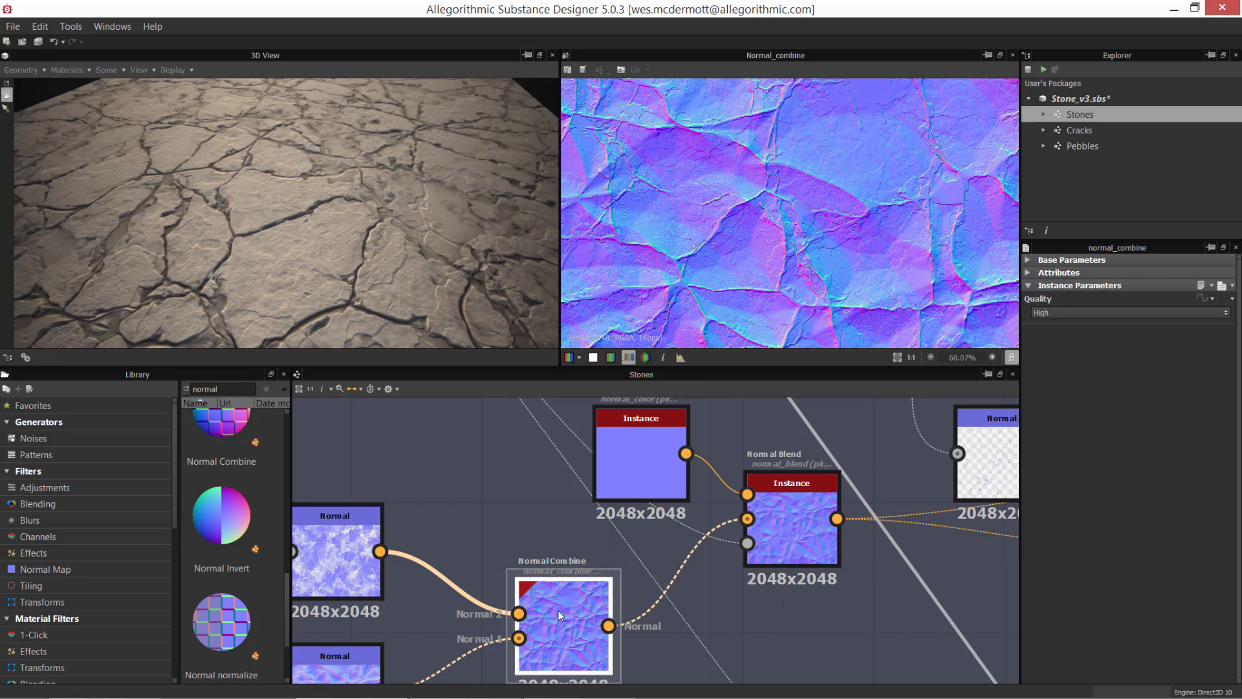
pyautogui.moveTo(558, 611)
pyautogui.mouseDown()
pyautogui.moveTo(394, 204)
pyautogui.moveTo(364, 235)
pyautogui.mouseUp()
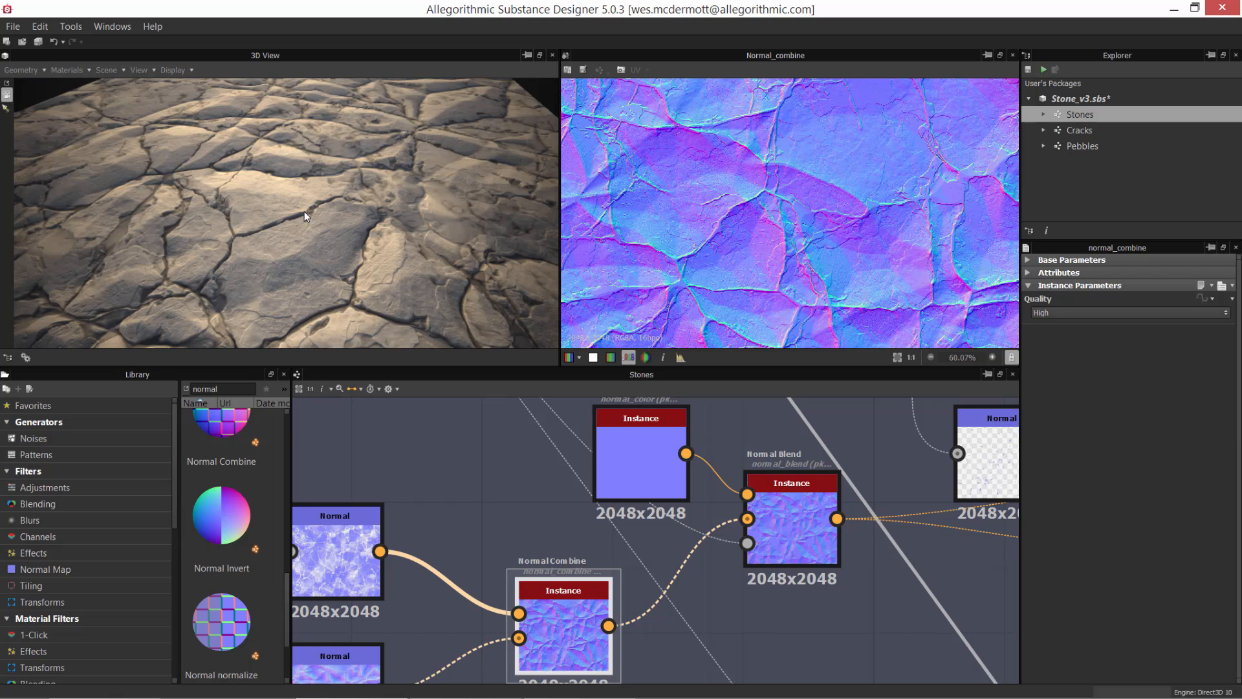
pyautogui.moveTo(304, 211); pyautogui.dragTo(433, 251)
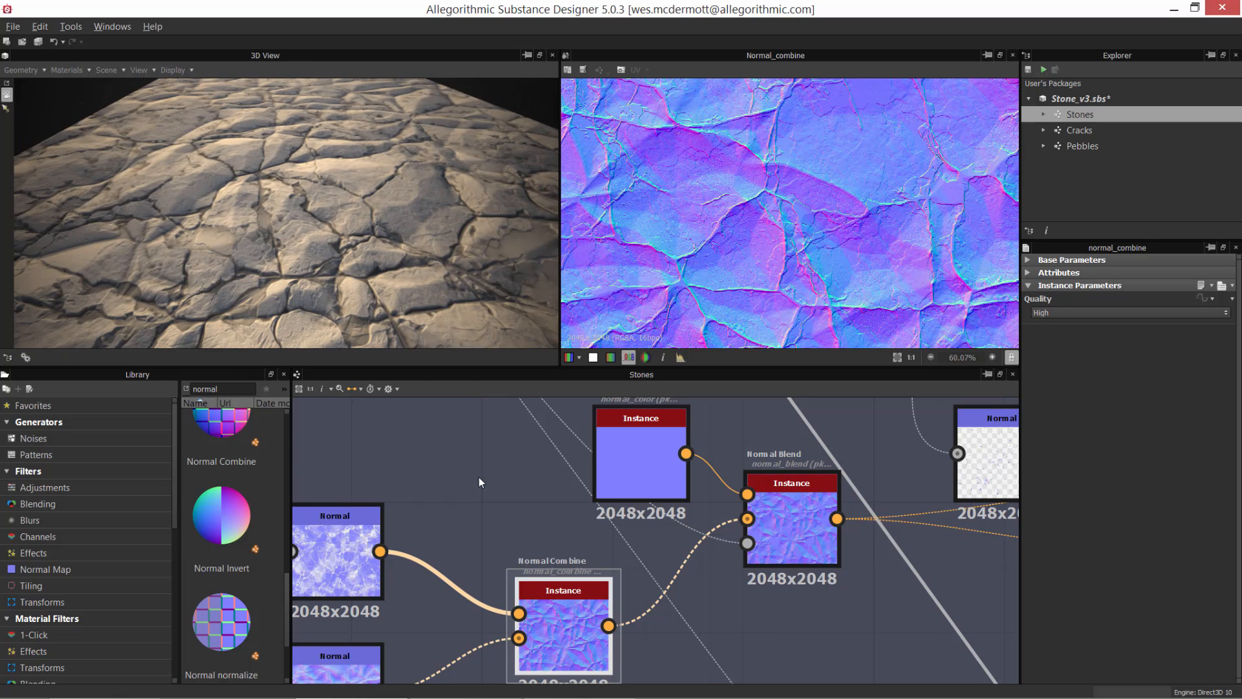
# Step: Apply only the upper Normal node's output to the 3D model's Normal channel and inspect the stones for comparison
pyautogui.moveTo(354, 561); pyautogui.dragTo(375, 255)
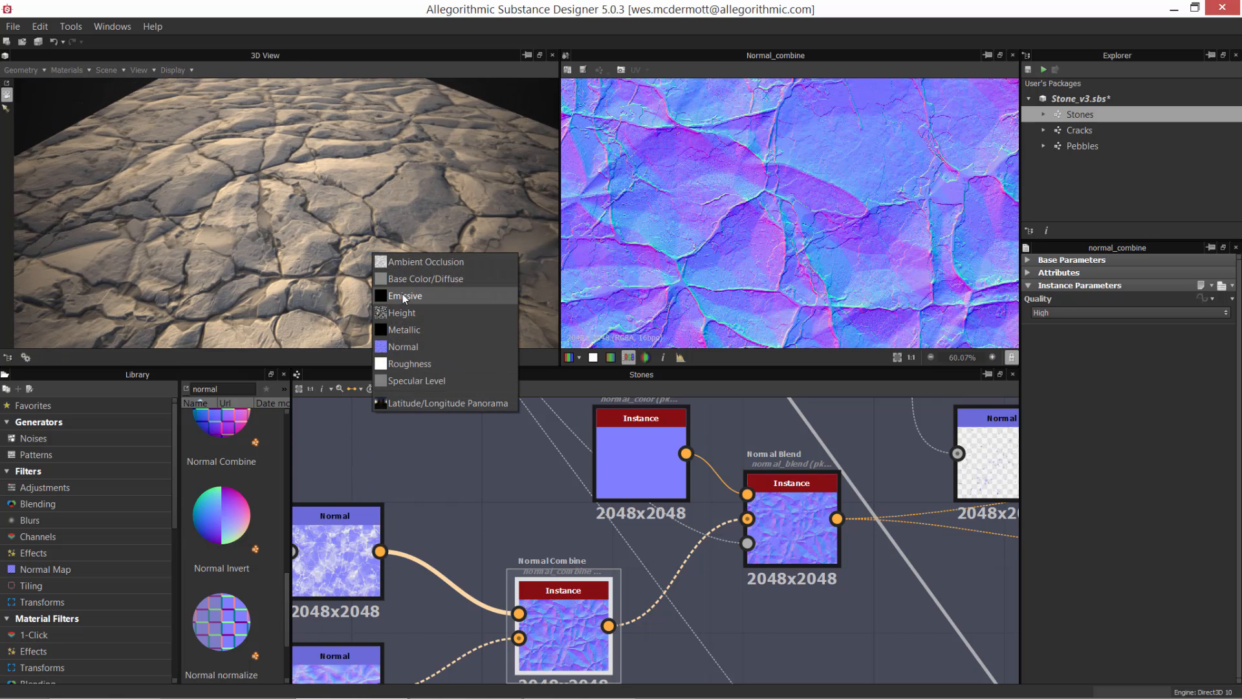
pyautogui.click(391, 348)
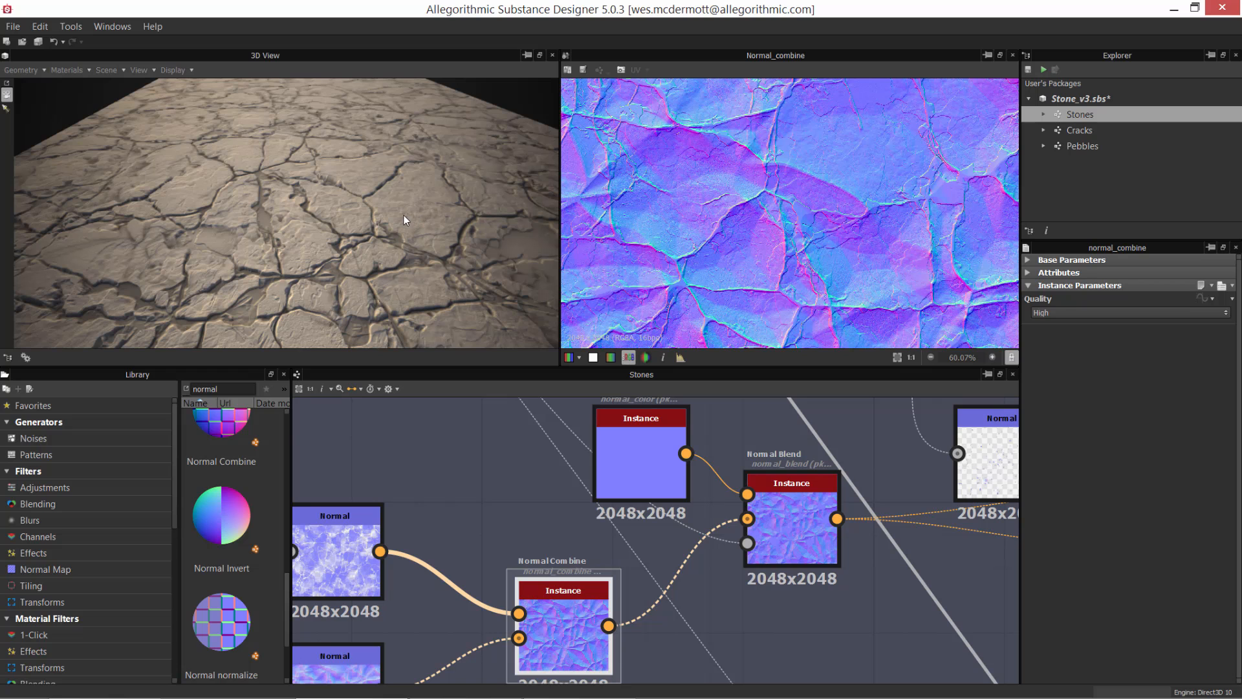
pyautogui.moveTo(402, 215)
pyautogui.mouseDown()
pyautogui.moveTo(368, 212)
pyautogui.moveTo(380, 227)
pyautogui.moveTo(422, 212)
pyautogui.moveTo(424, 223)
pyautogui.mouseUp()
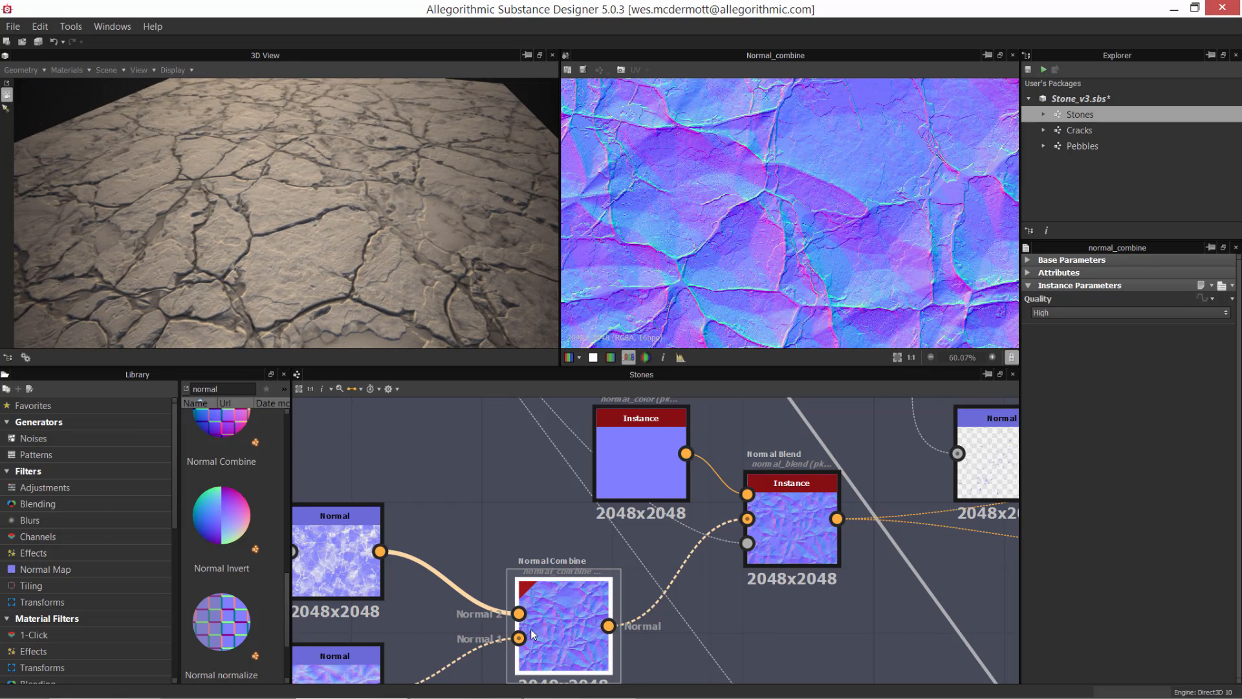
# Step: Reapply the Normal Combine node's output as the 3D model's normal map and turn the model to inspect the large shapes
pyautogui.moveTo(562, 628); pyautogui.dragTo(328, 217)
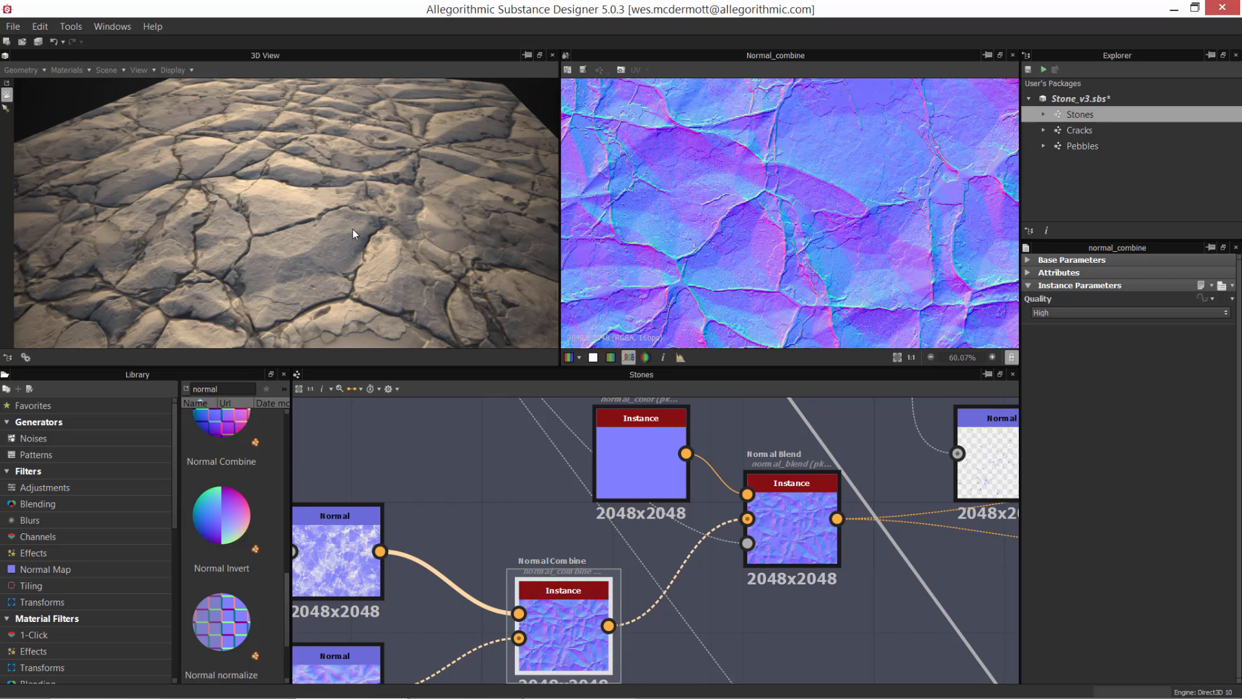
pyautogui.moveTo(298, 201); pyautogui.dragTo(541, 343)
# Step: Preview the Normal Blend node fed by Normal Color and Normal Combine, and trace its mask connection back through the graph
pyautogui.moveTo(798, 528); pyautogui.dragTo(628, 570, button='middle')
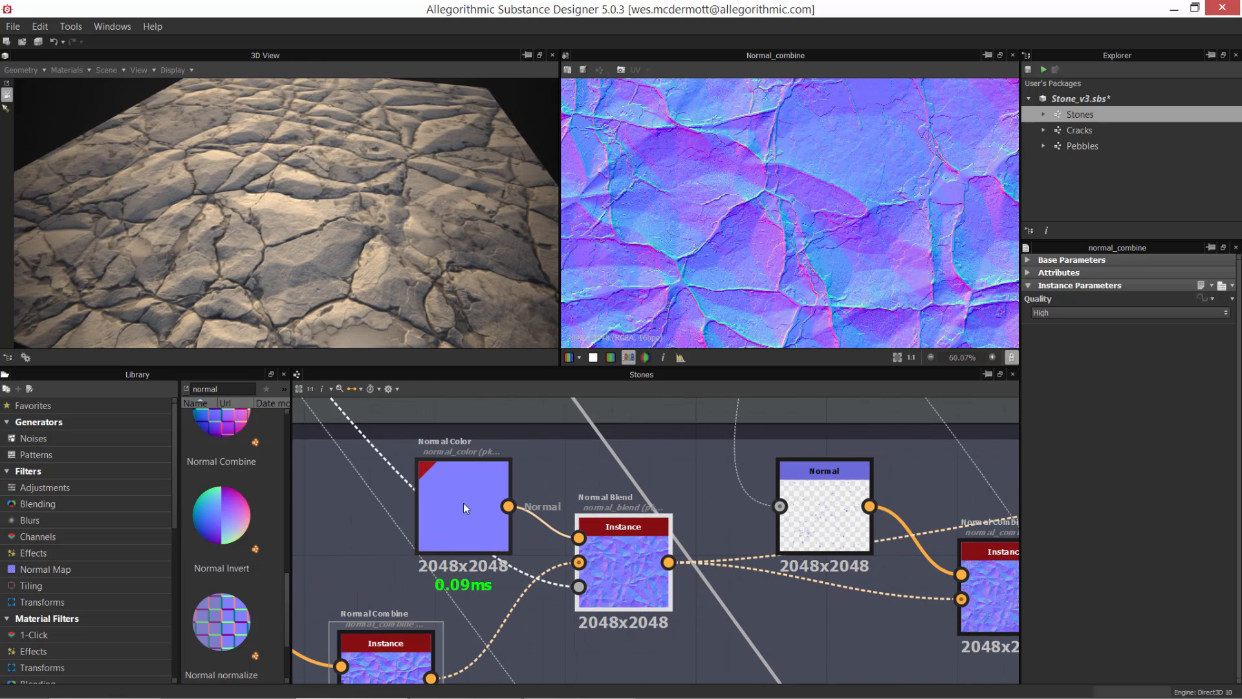
pyautogui.click(621, 553)
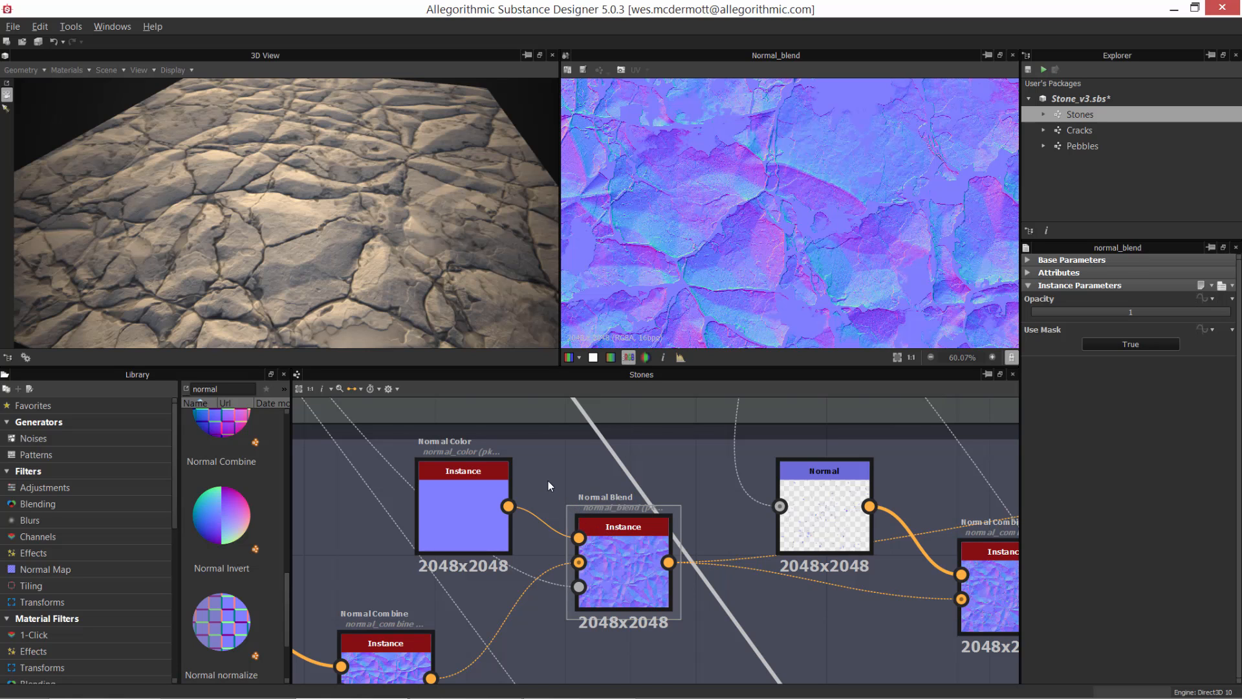
pyautogui.scroll(-8, 623, 516)
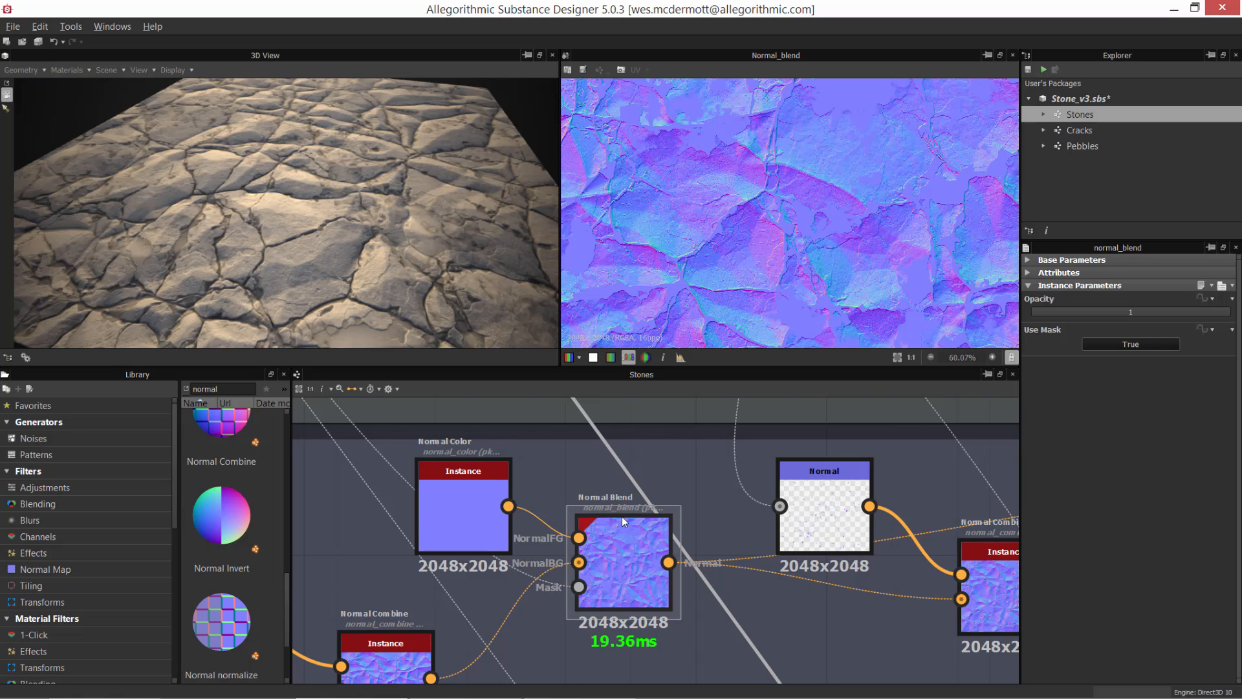
pyautogui.scroll(-4, 684, 626)
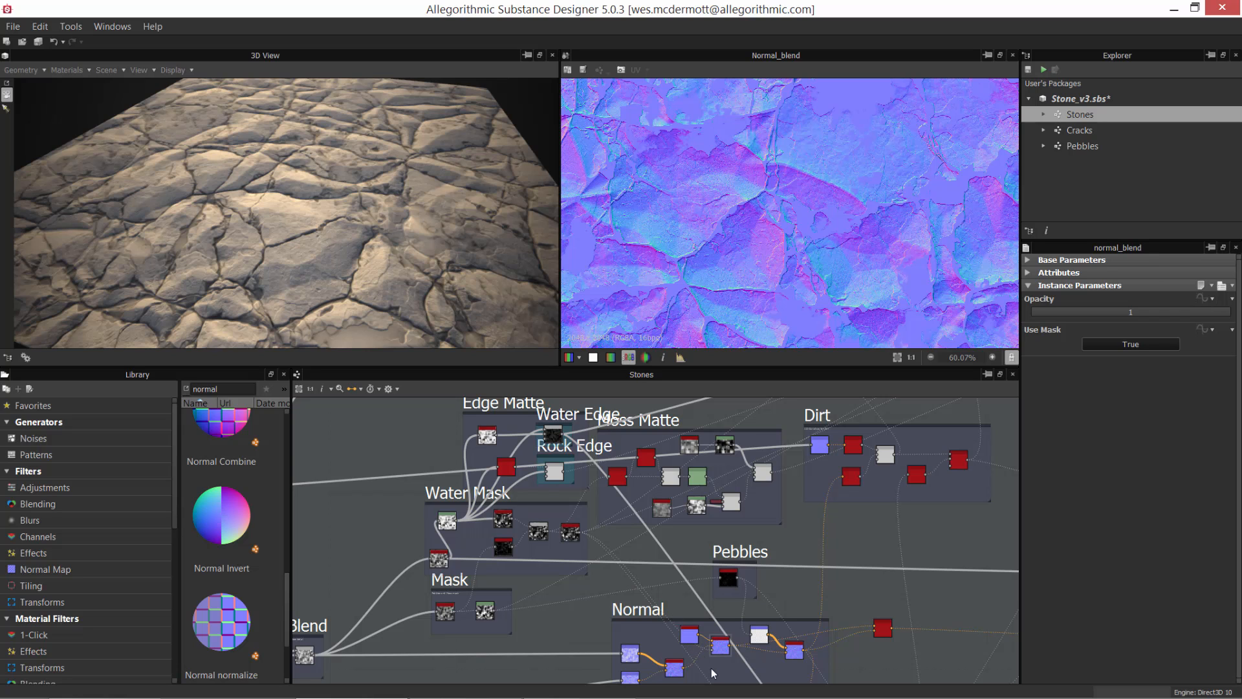
# Step: Tidy the Normal frame by moving its first Normal Combine, Normal Color and Normal Blend nodes closer to the two source Normal nodes
pyautogui.scroll(5, 714, 670)
pyautogui.moveTo(733, 661); pyautogui.dragTo(649, 407, button='middle')
pyautogui.scroll(3, 609, 457)
pyautogui.moveTo(608, 457); pyautogui.dragTo(622, 502, button='middle')
pyautogui.moveTo(547, 563); pyautogui.dragTo(511, 569)
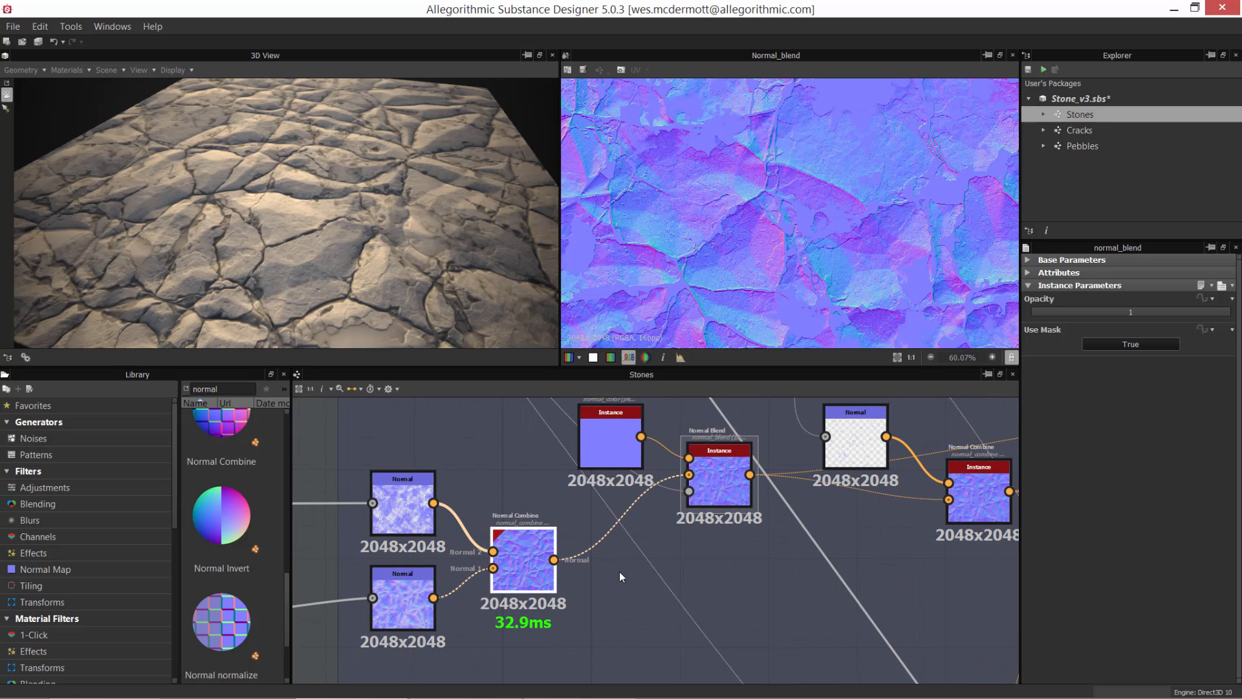
pyautogui.moveTo(617, 502); pyautogui.dragTo(619, 566, button='middle')
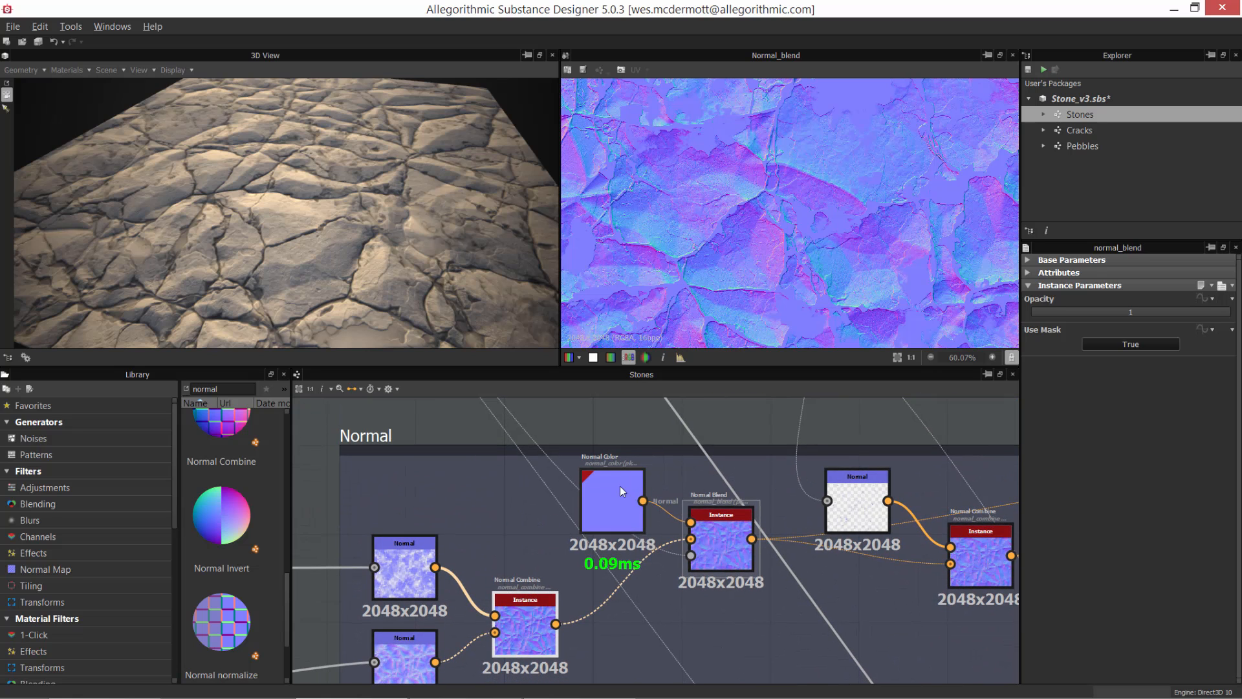
pyautogui.moveTo(619, 484); pyautogui.dragTo(589, 473)
pyautogui.moveTo(709, 537); pyautogui.dragTo(664, 499)
pyautogui.moveTo(576, 495); pyautogui.dragTo(547, 492)
pyautogui.moveTo(679, 500); pyautogui.dragTo(652, 499)
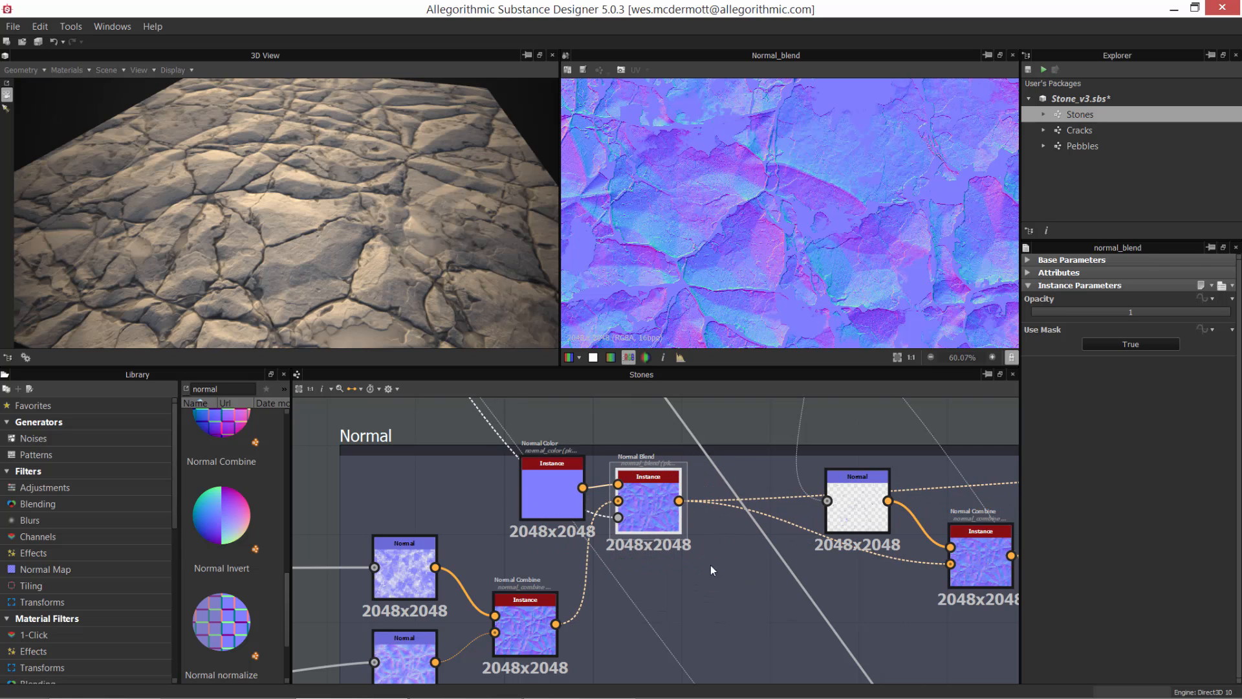
# Step: Move the Normal frame's second Normal Combine node and its source Normal node farther away from the Normal Blend node
pyautogui.scroll(-3, 638, 578)
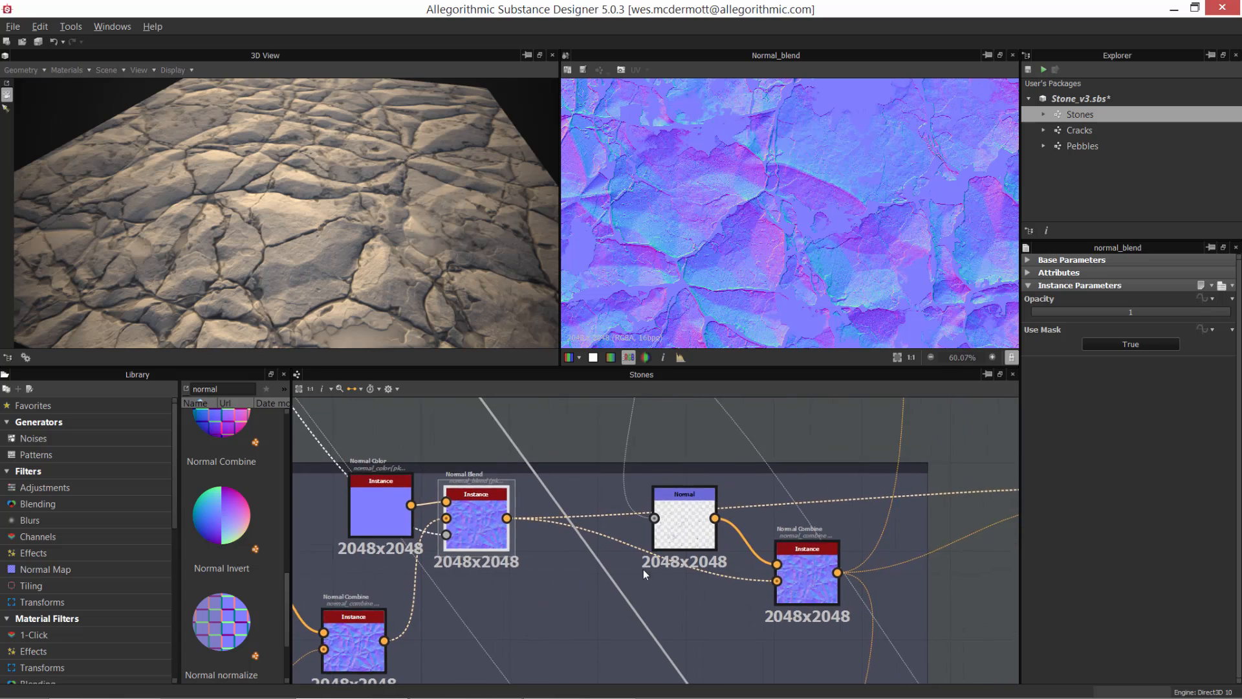
pyautogui.moveTo(641, 576); pyautogui.dragTo(692, 522, button='middle')
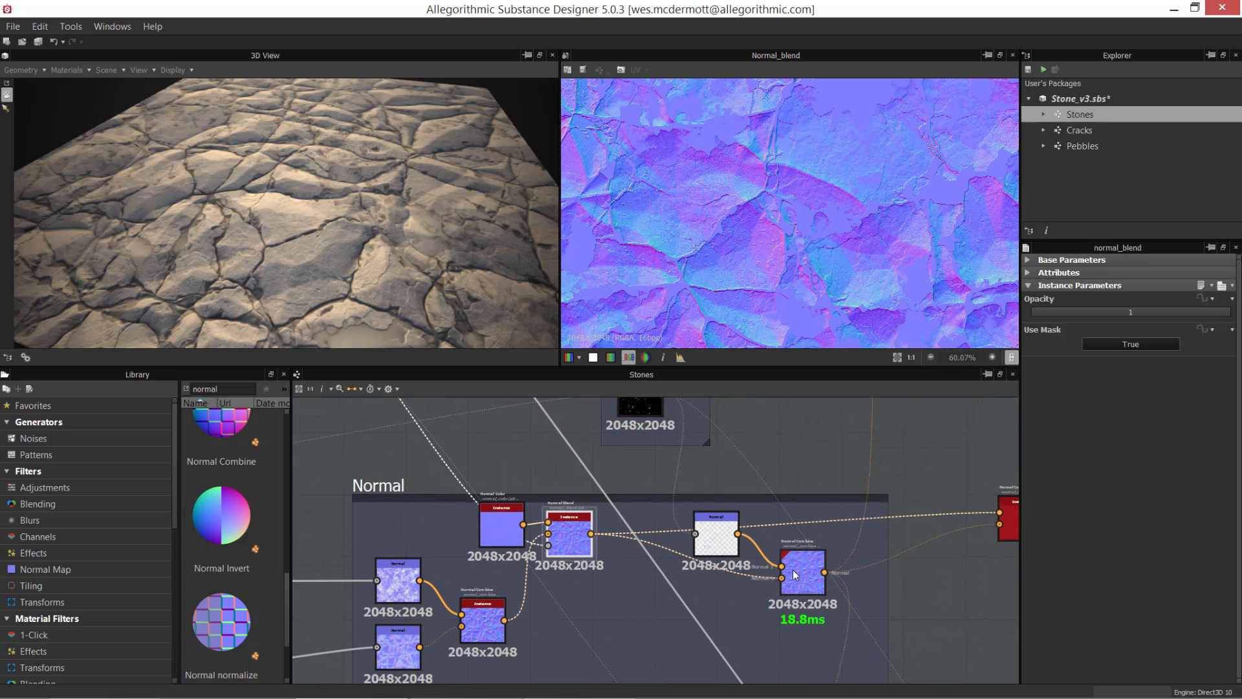
pyautogui.moveTo(800, 568); pyautogui.dragTo(831, 600)
pyautogui.moveTo(713, 549); pyautogui.dragTo(753, 549)
# Step: Trace the second Normal Combine's source Normal node back to the Pebbles node and preview the full pebble mask in an enlarged view
pyautogui.scroll(-2, 749, 547)
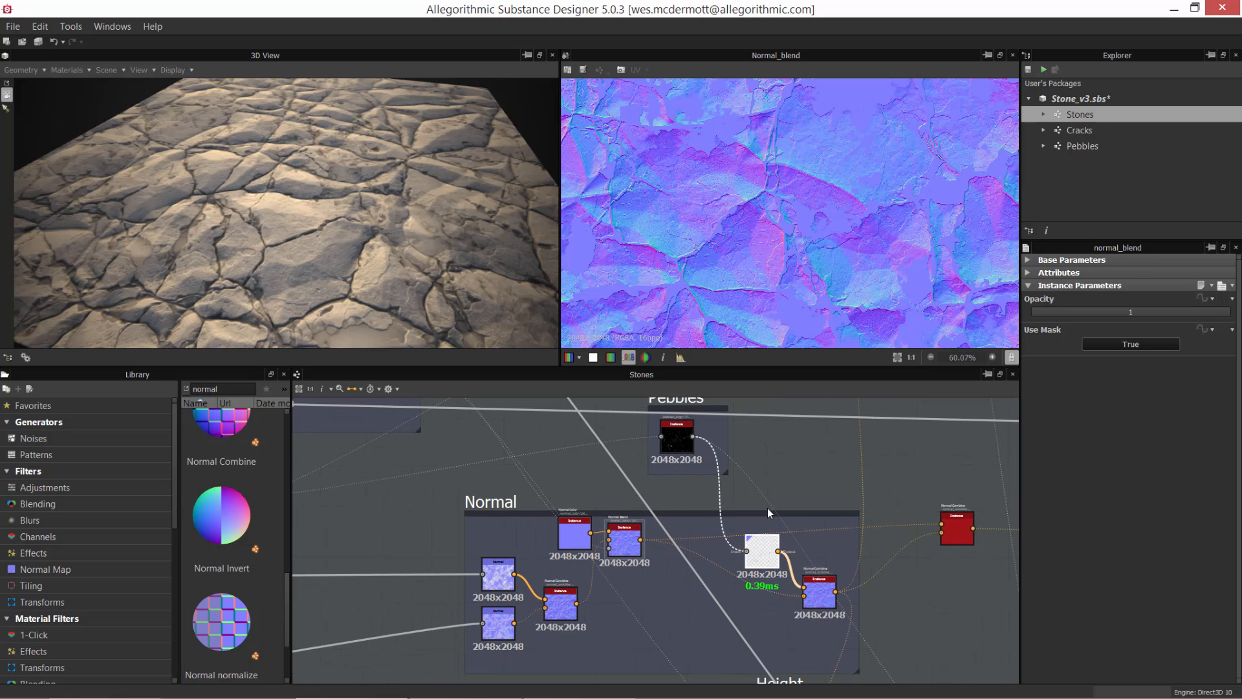
pyautogui.scroll(2, 767, 524)
pyautogui.moveTo(708, 483); pyautogui.dragTo(739, 571, button='middle')
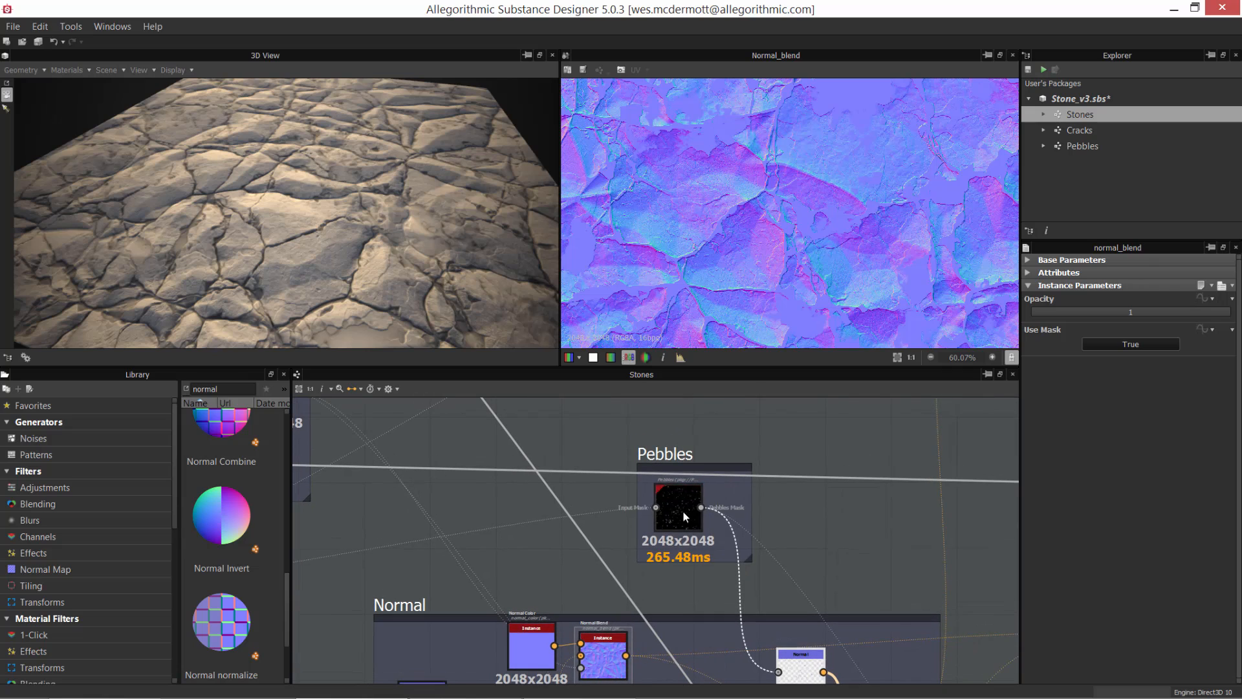
pyautogui.doubleClick(683, 511)
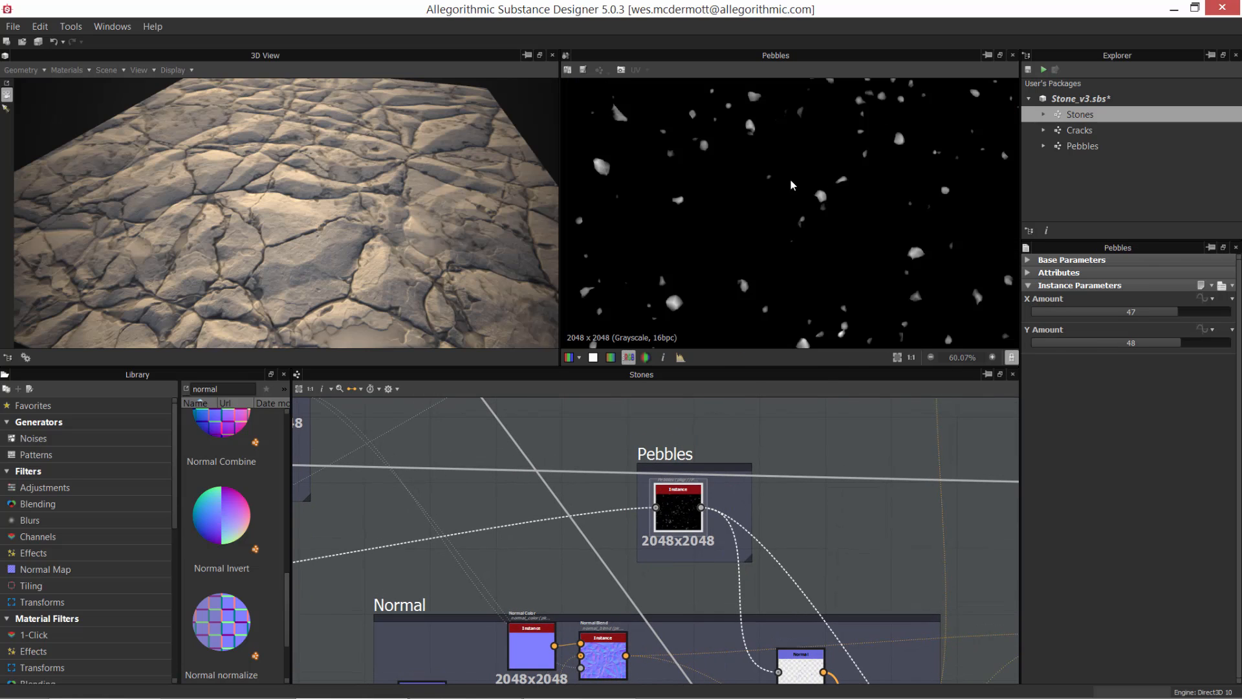
pyautogui.scroll(-3, 748, 157)
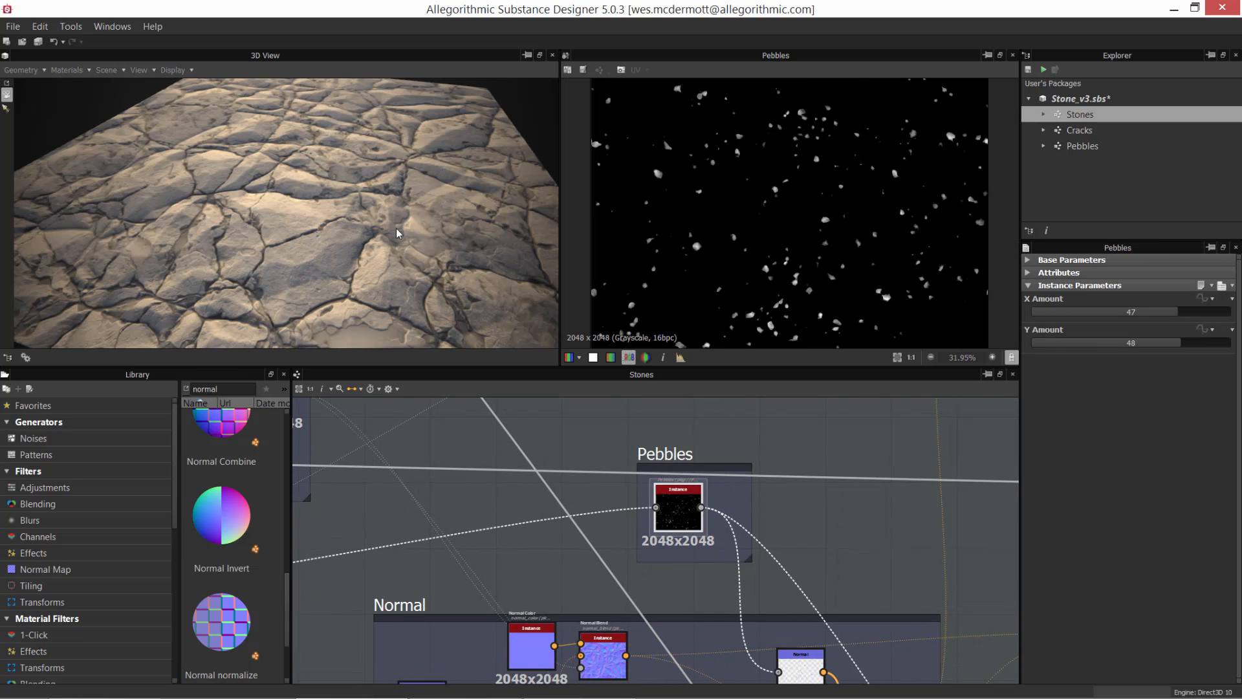
pyautogui.moveTo(630, 366); pyautogui.dragTo(630, 471)
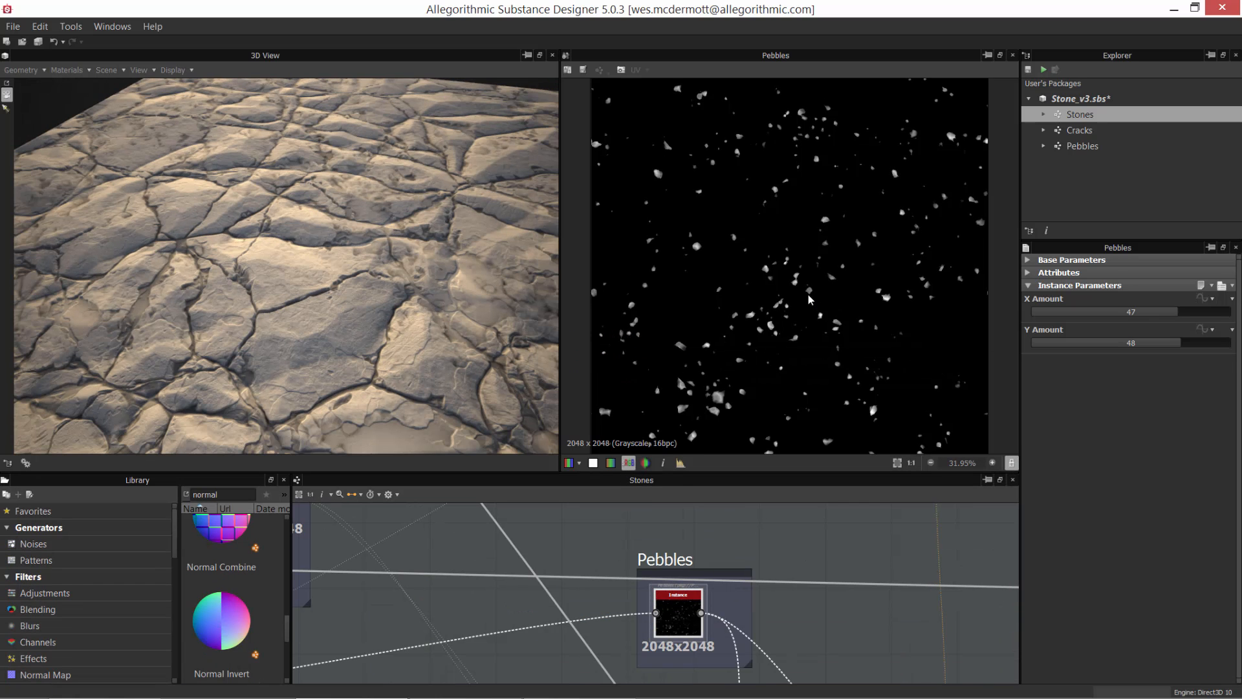
pyautogui.scroll(-2, 809, 294)
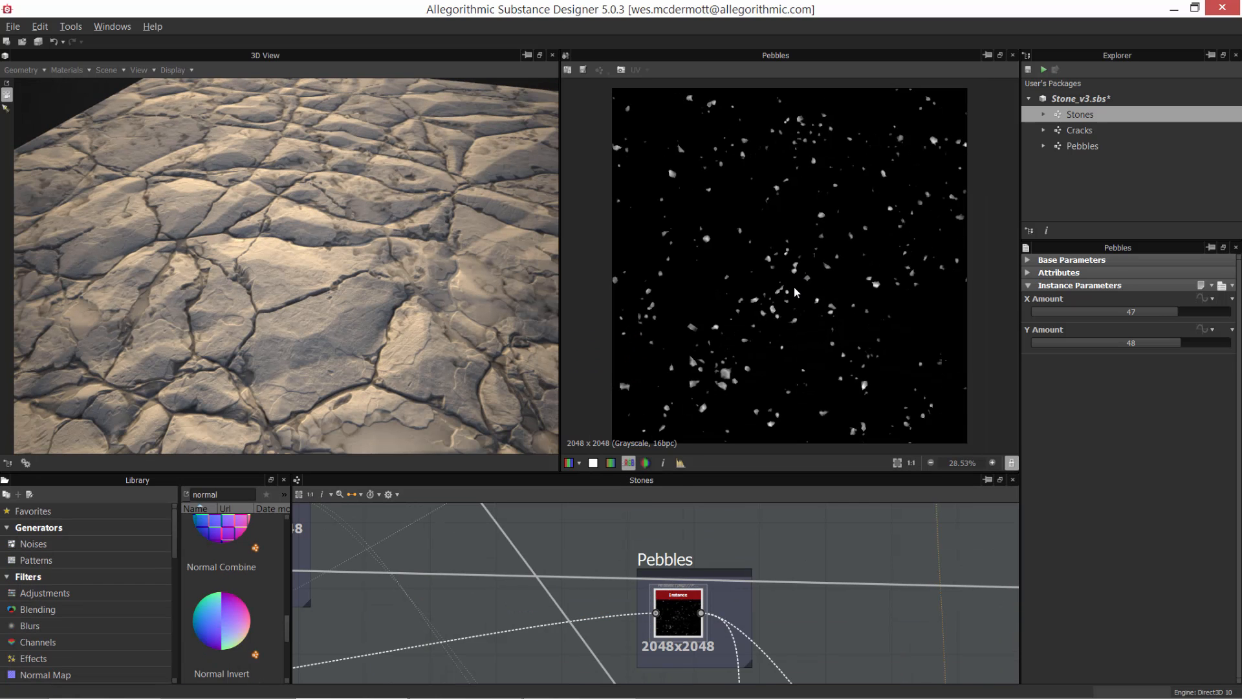
# Step: Open the Pebbles graph from the Stone_v3.sbs package and enlarge the graph area
pyautogui.click(1067, 158)
pyautogui.click(1067, 146)
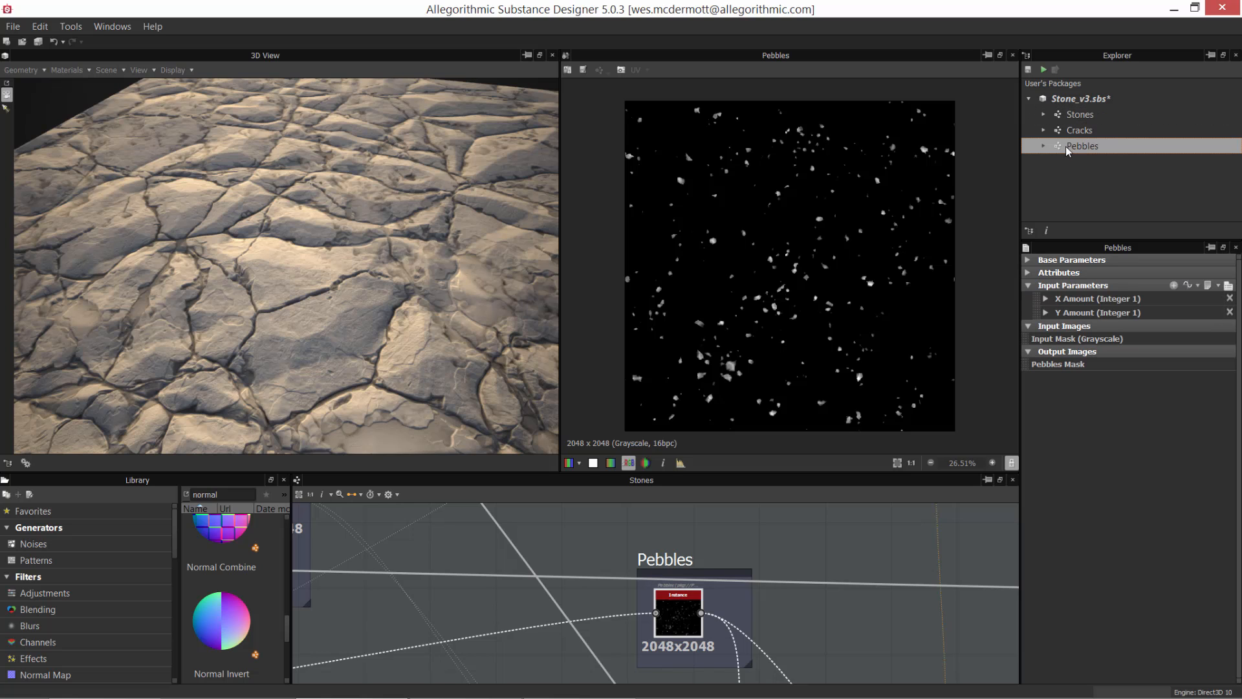
pyautogui.doubleClick(1058, 145)
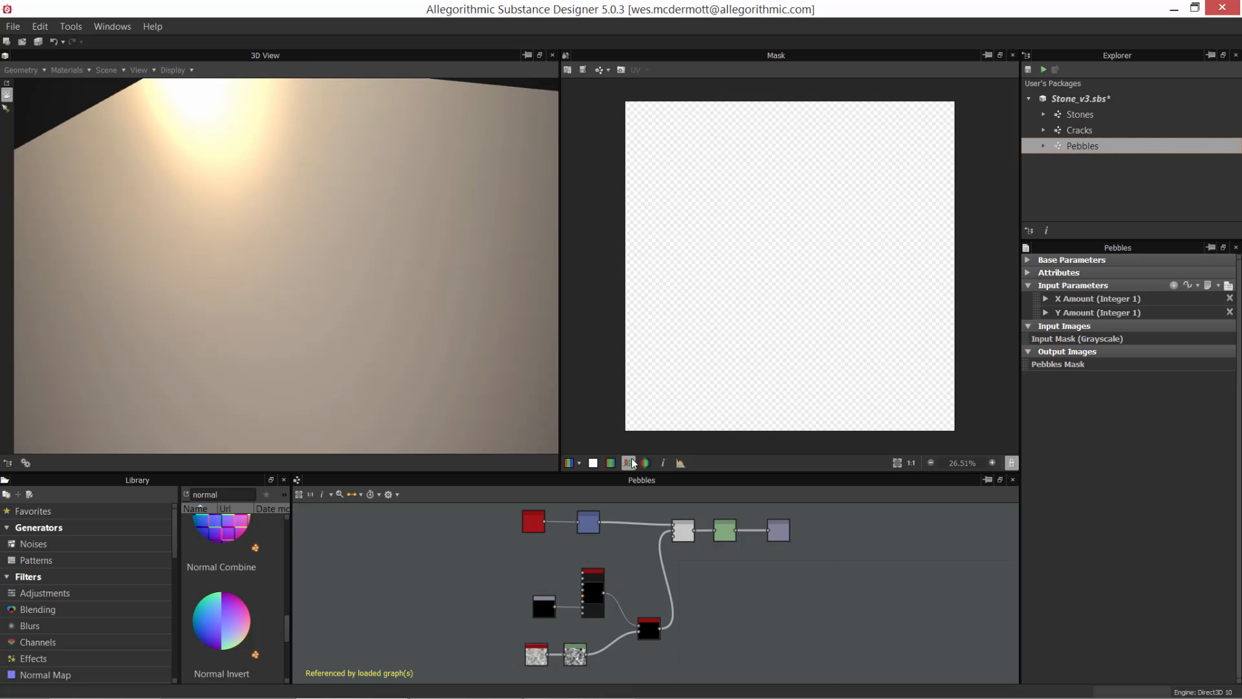
pyautogui.moveTo(640, 473); pyautogui.dragTo(651, 361)
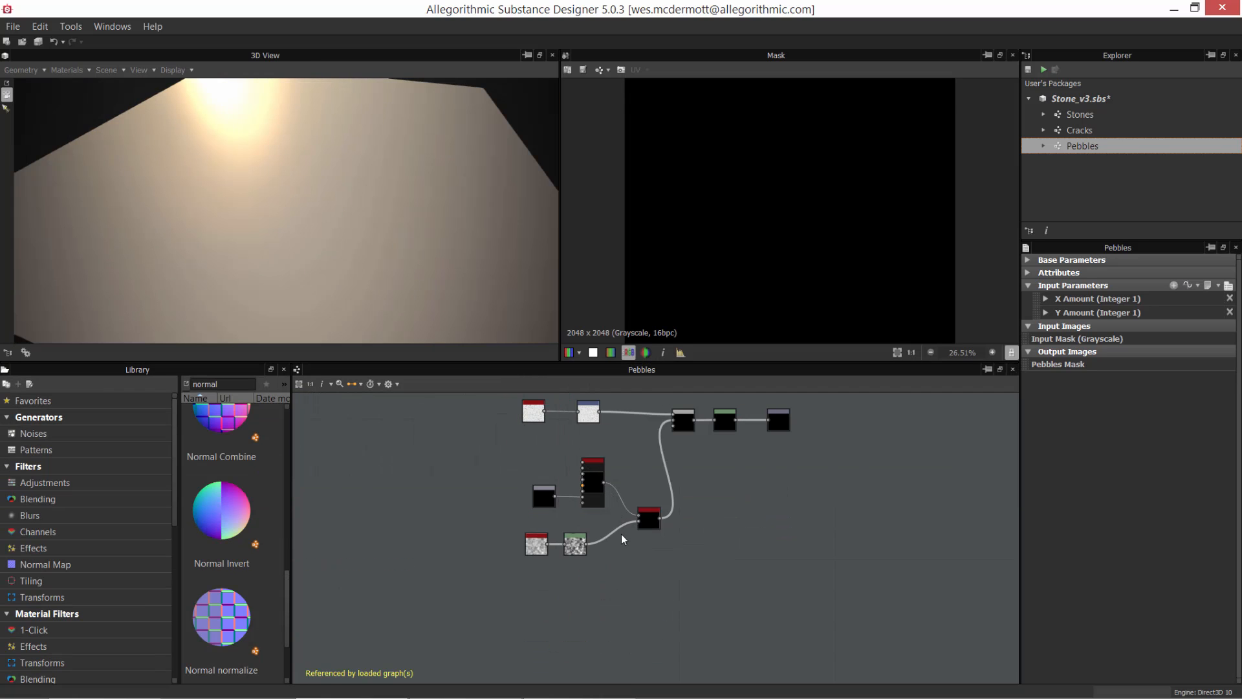
# Step: Preview the Input Mask node and move it farther away from the Tile Sampler node
pyautogui.scroll(8, 550, 432)
pyautogui.scroll(-1, 625, 491)
pyautogui.moveTo(635, 493); pyautogui.dragTo(552, 519, button='middle')
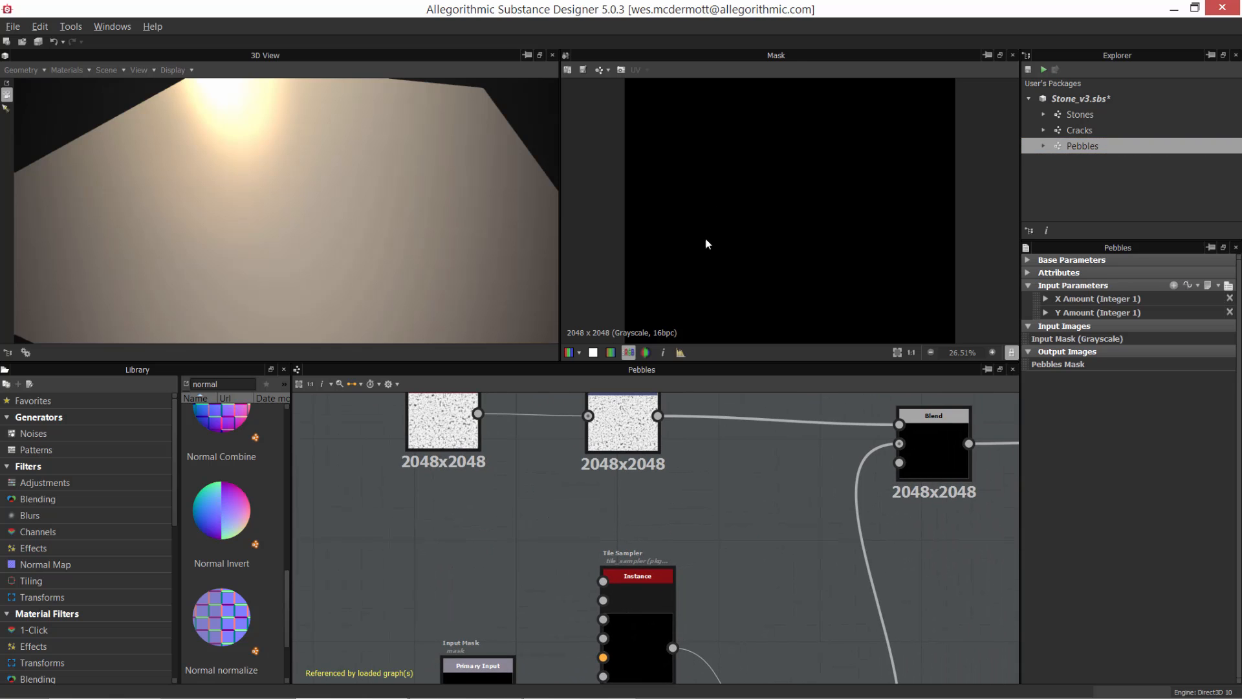
pyautogui.scroll(-1, 668, 588)
pyautogui.moveTo(651, 520); pyautogui.dragTo(661, 402, button='middle')
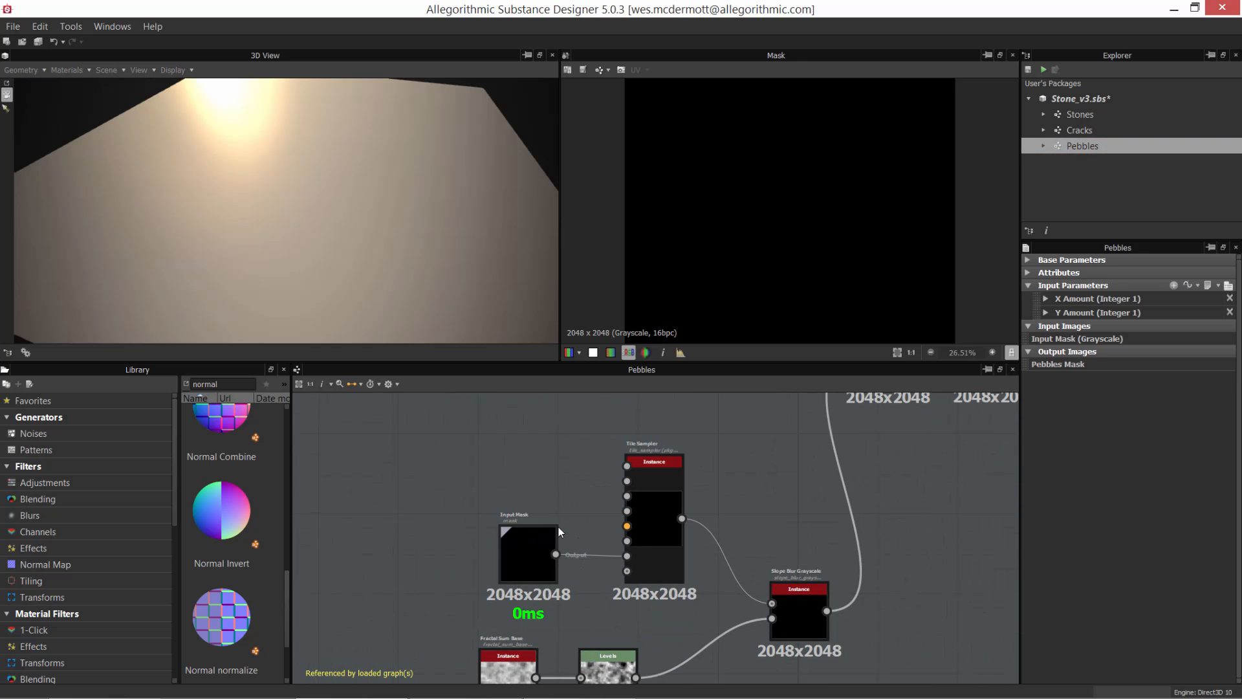
pyautogui.scroll(2, 556, 543)
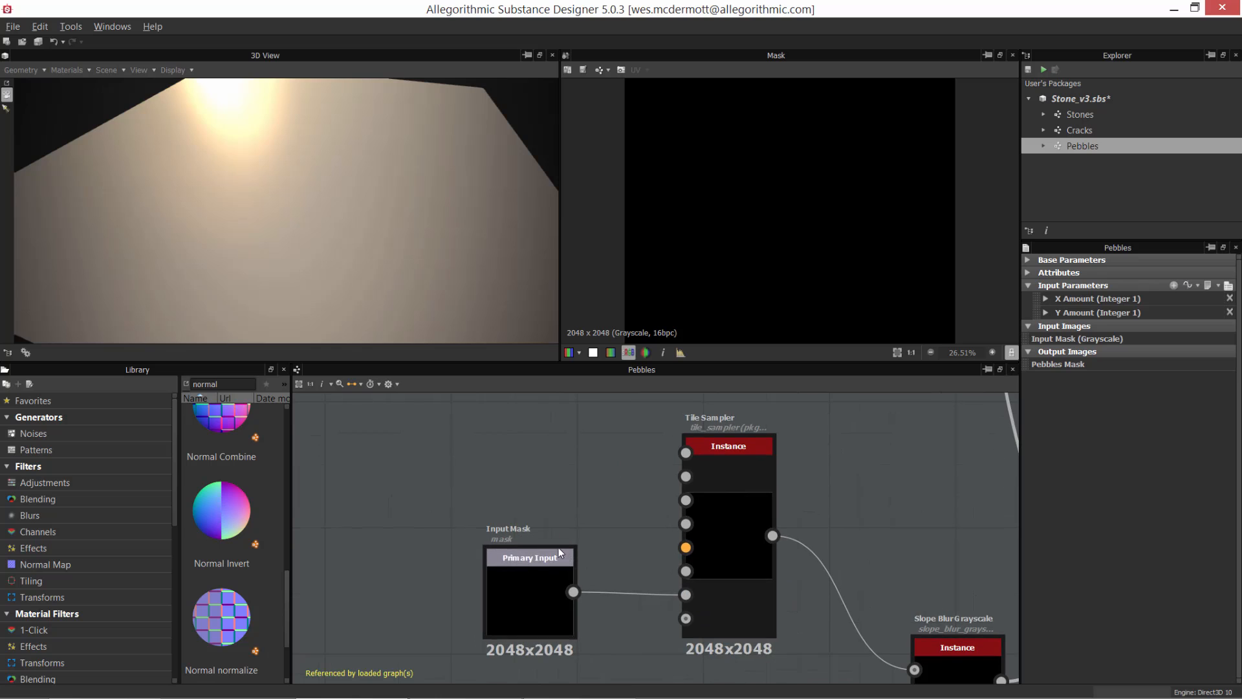
pyautogui.scroll(-1, 575, 487)
pyautogui.scroll(-2, 693, 332)
pyautogui.moveTo(548, 596); pyautogui.dragTo(546, 578, button='middle')
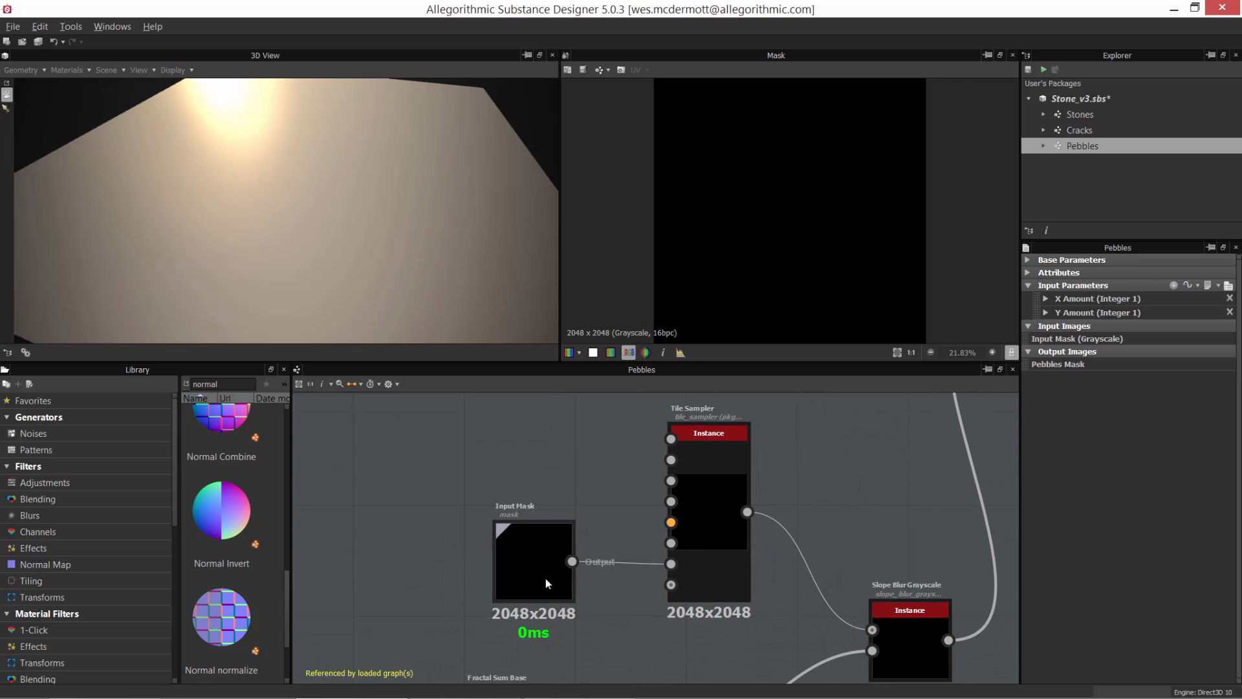
pyautogui.doubleClick(546, 549)
pyautogui.moveTo(547, 549); pyautogui.dragTo(456, 550)
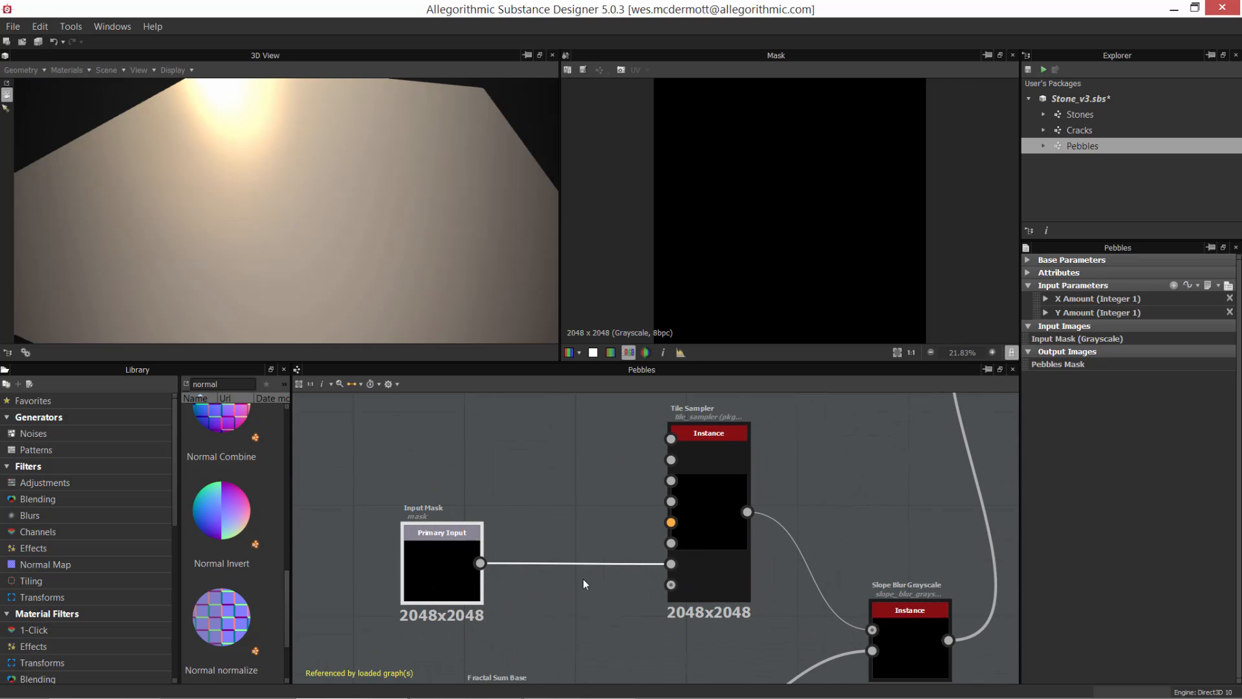
pyautogui.click(567, 507)
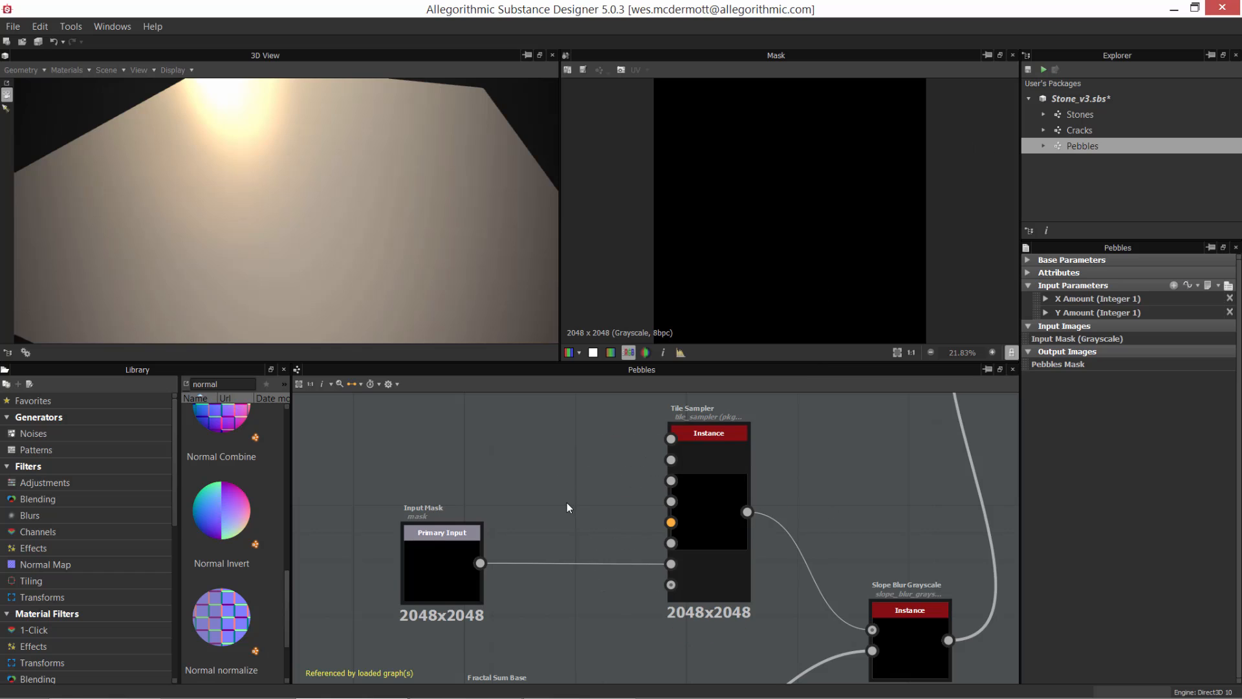
# Step: Add a Uniform Color node in Grayscale mode with output color 255 and connect it to the Tile Sampler's Mask Map Input, replacing the Input Mask
pyautogui.rightClick(521, 479)
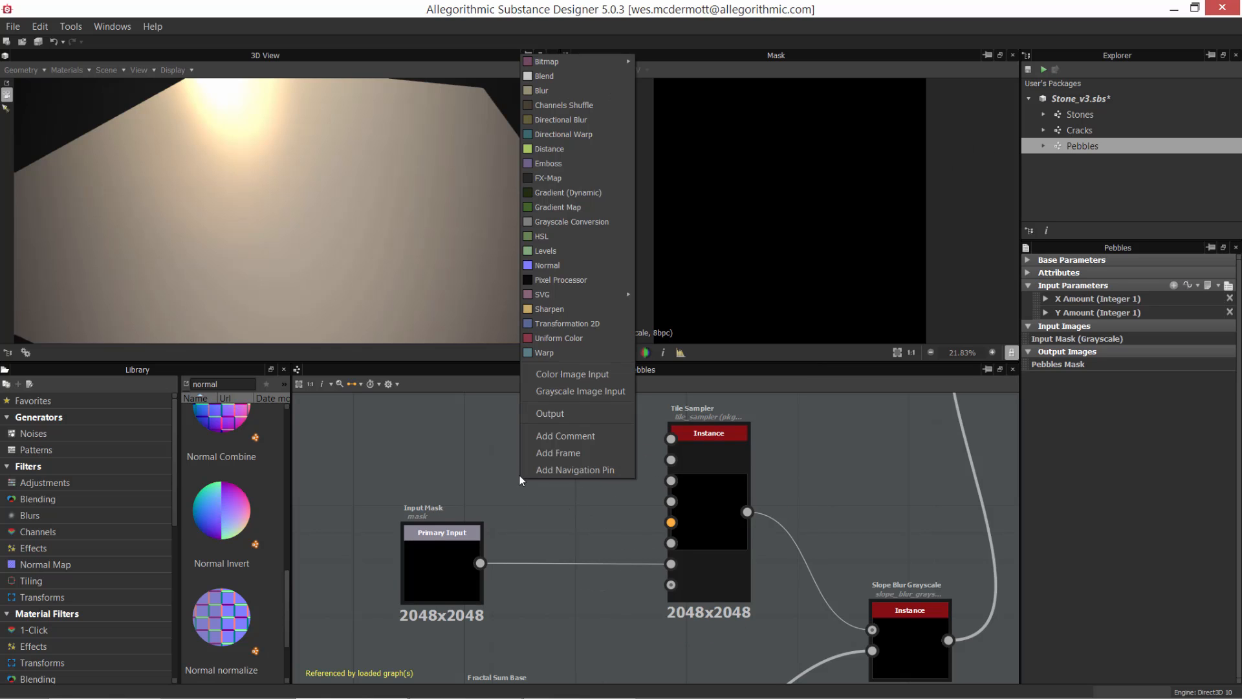
pyautogui.click(544, 338)
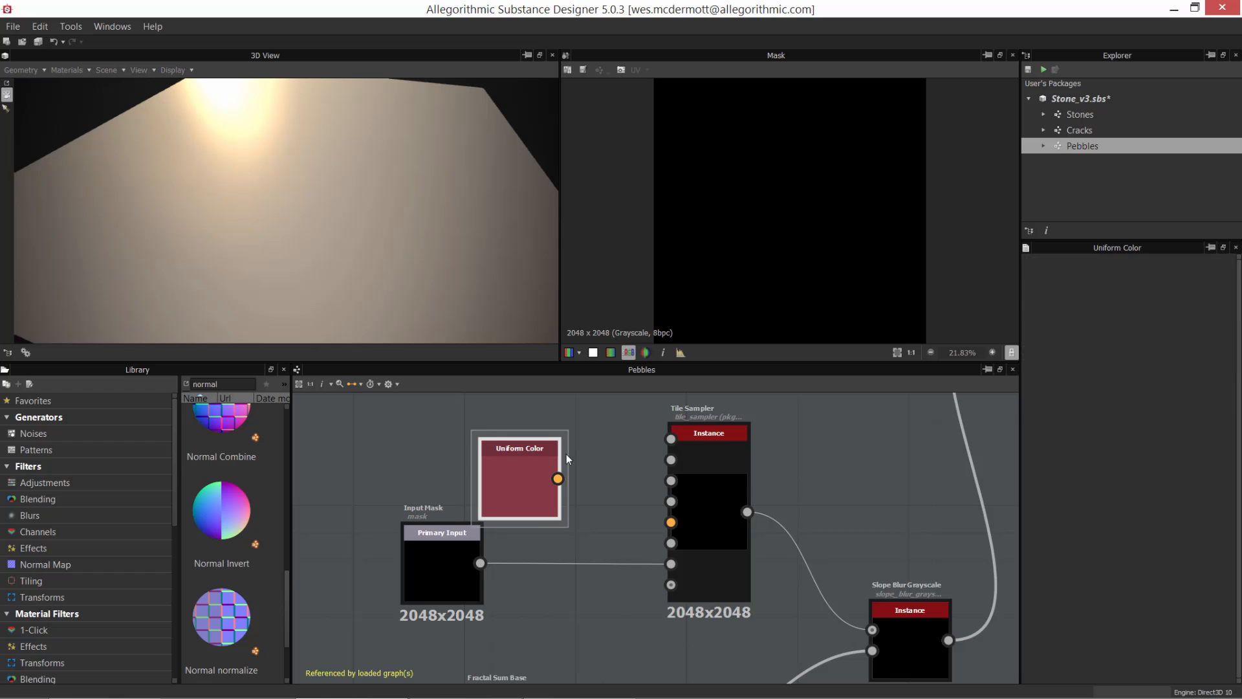
pyautogui.moveTo(545, 438); pyautogui.dragTo(572, 422)
pyautogui.click(1180, 304)
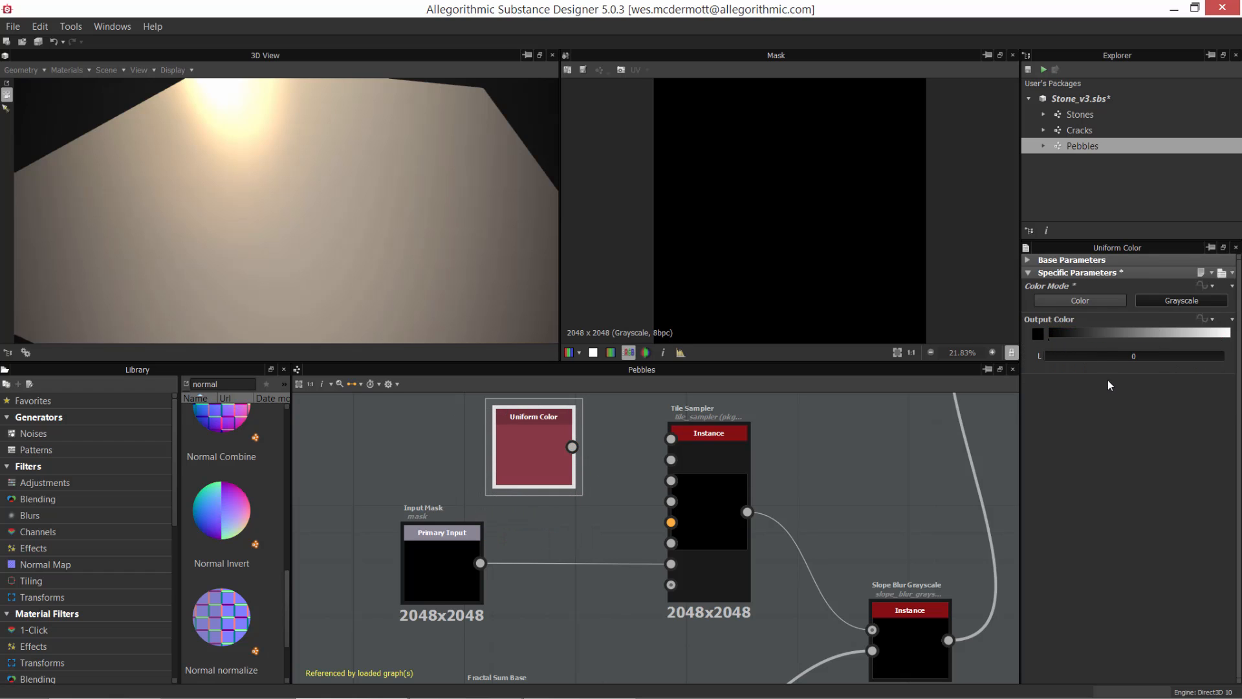
pyautogui.moveTo(1102, 358); pyautogui.dragTo(1227, 357)
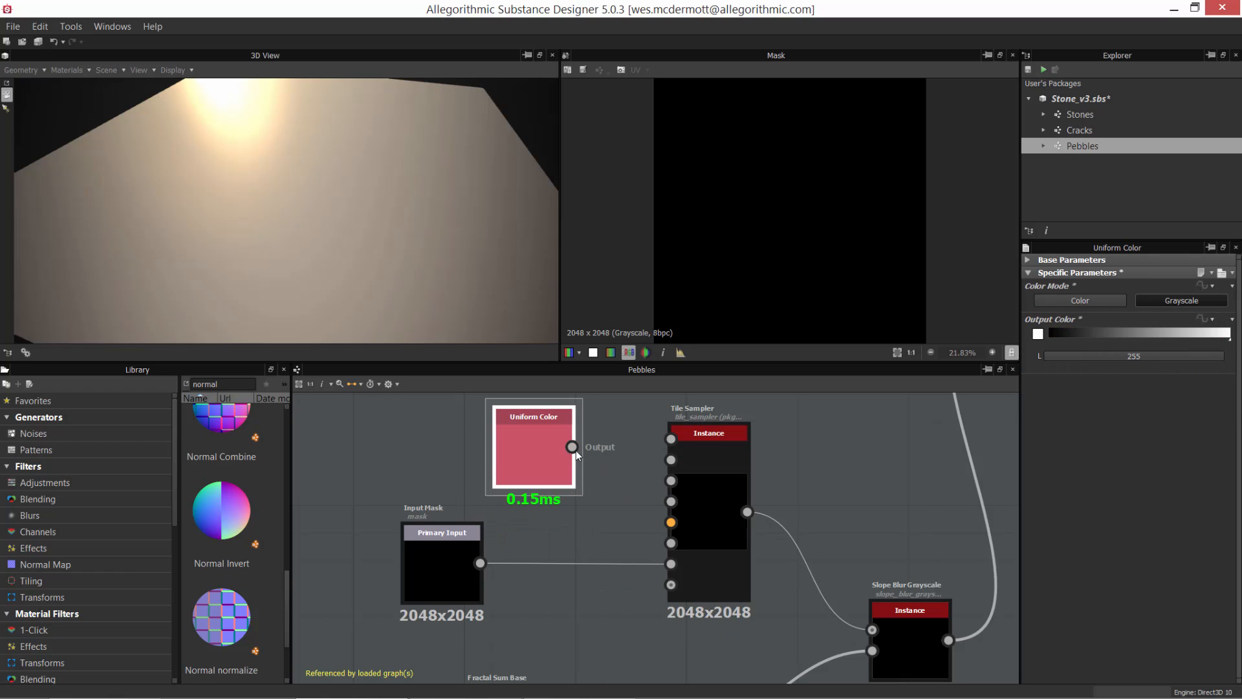
pyautogui.moveTo(572, 447); pyautogui.dragTo(671, 564)
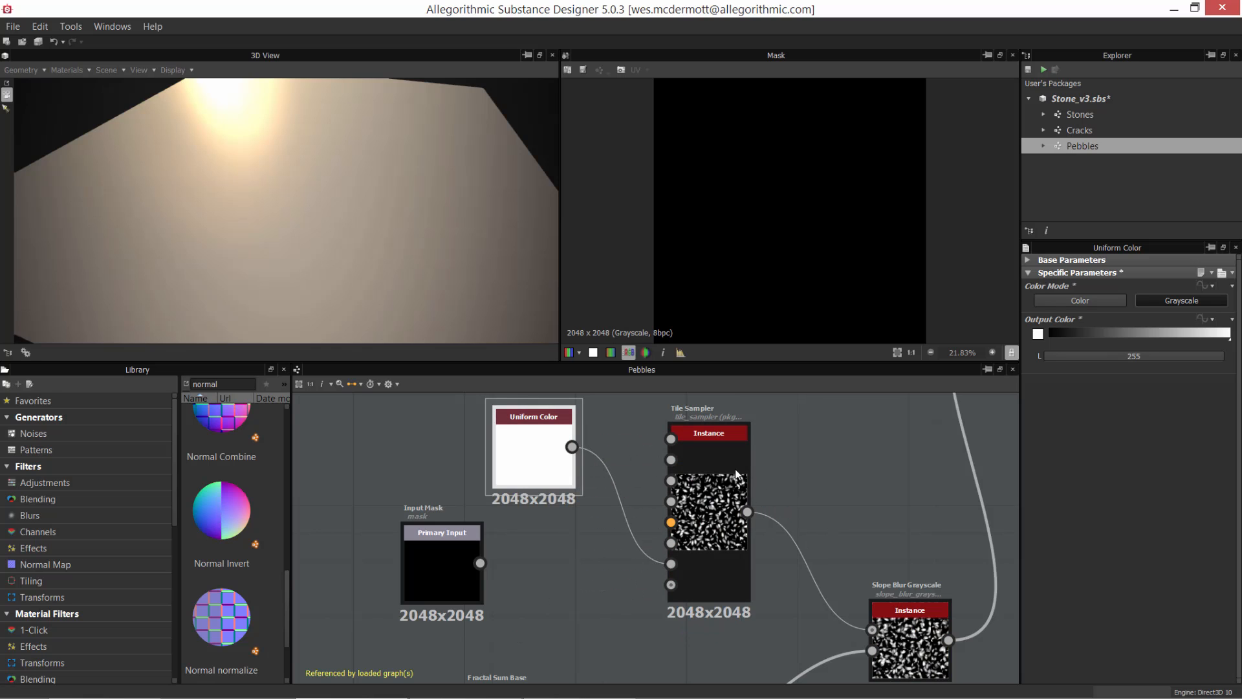
# Step: Preview the Pebbles Mask output node and inspect the pebble shapes in an enlarged view
pyautogui.scroll(-4, 686, 454)
pyautogui.moveTo(830, 448); pyautogui.dragTo(694, 454, button='middle')
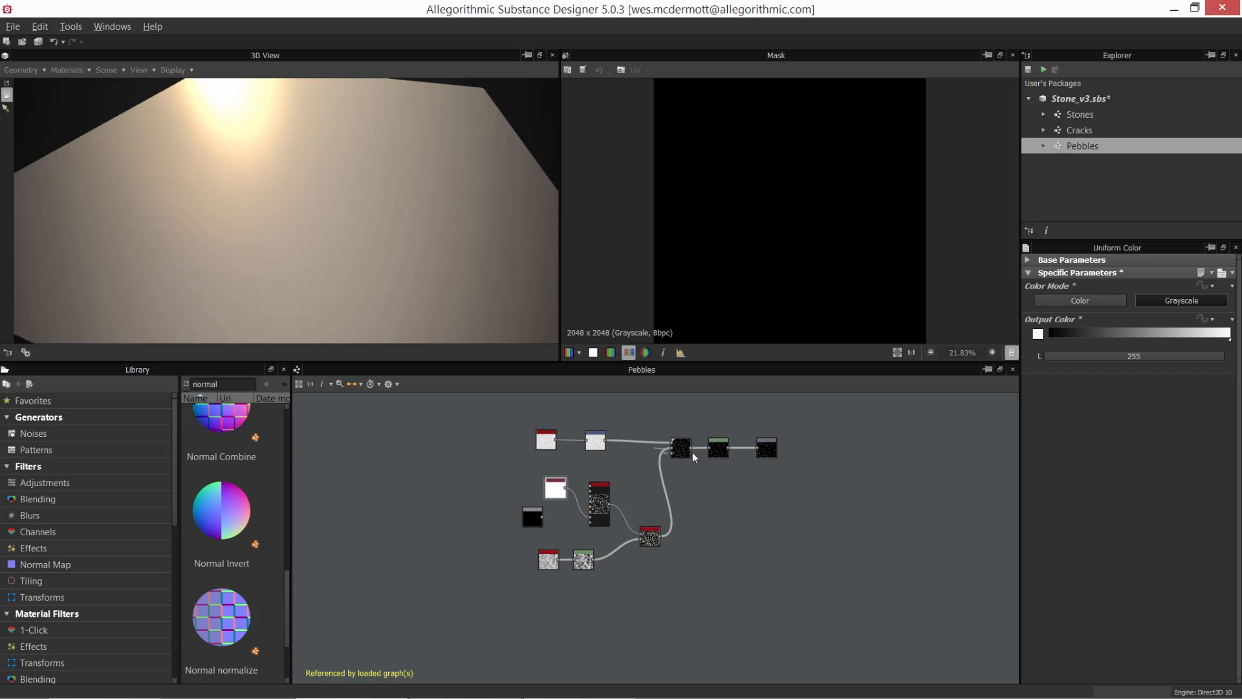
pyautogui.scroll(1, 694, 454)
pyautogui.click(798, 449)
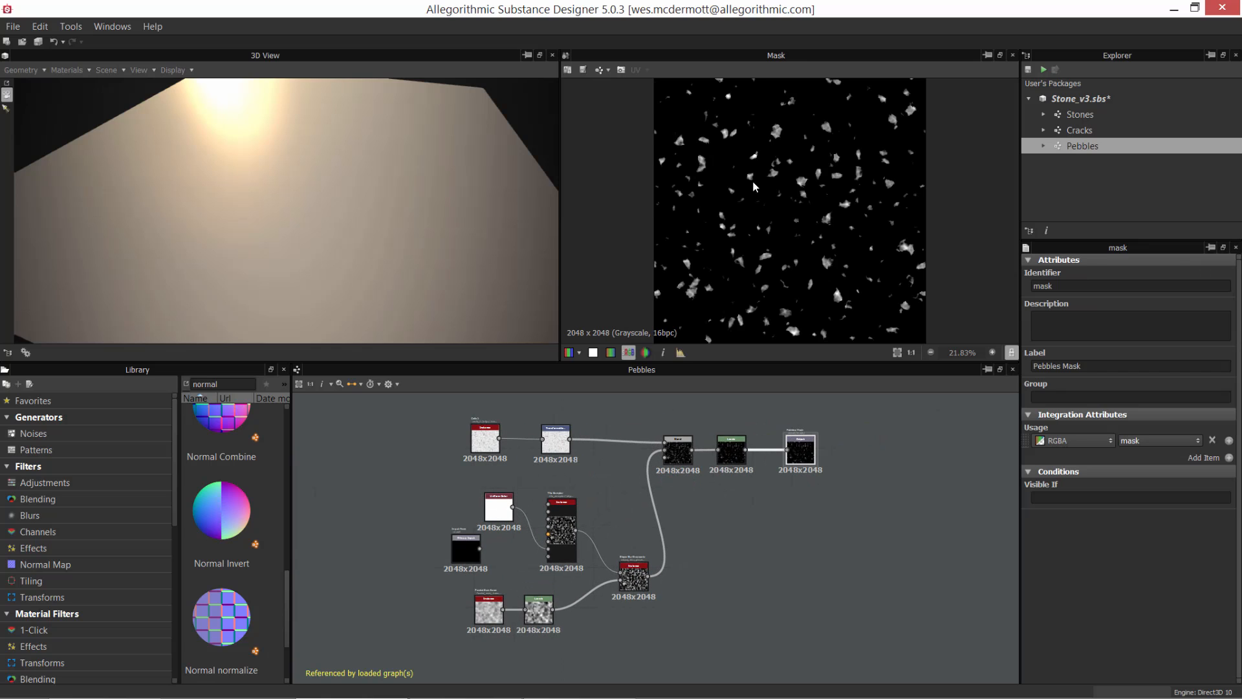
pyautogui.scroll(6, 844, 285)
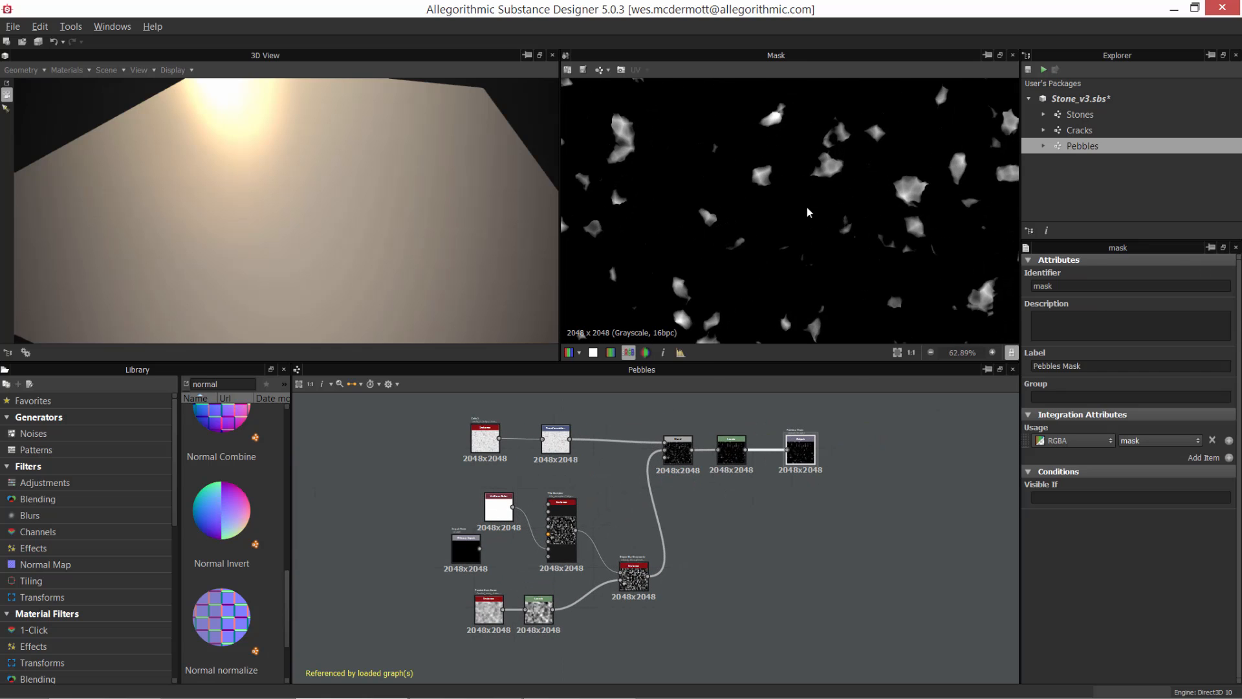
# Step: Open the Tile Sampler node's parameters and search the Library for "tile sam"
pyautogui.scroll(5, 621, 555)
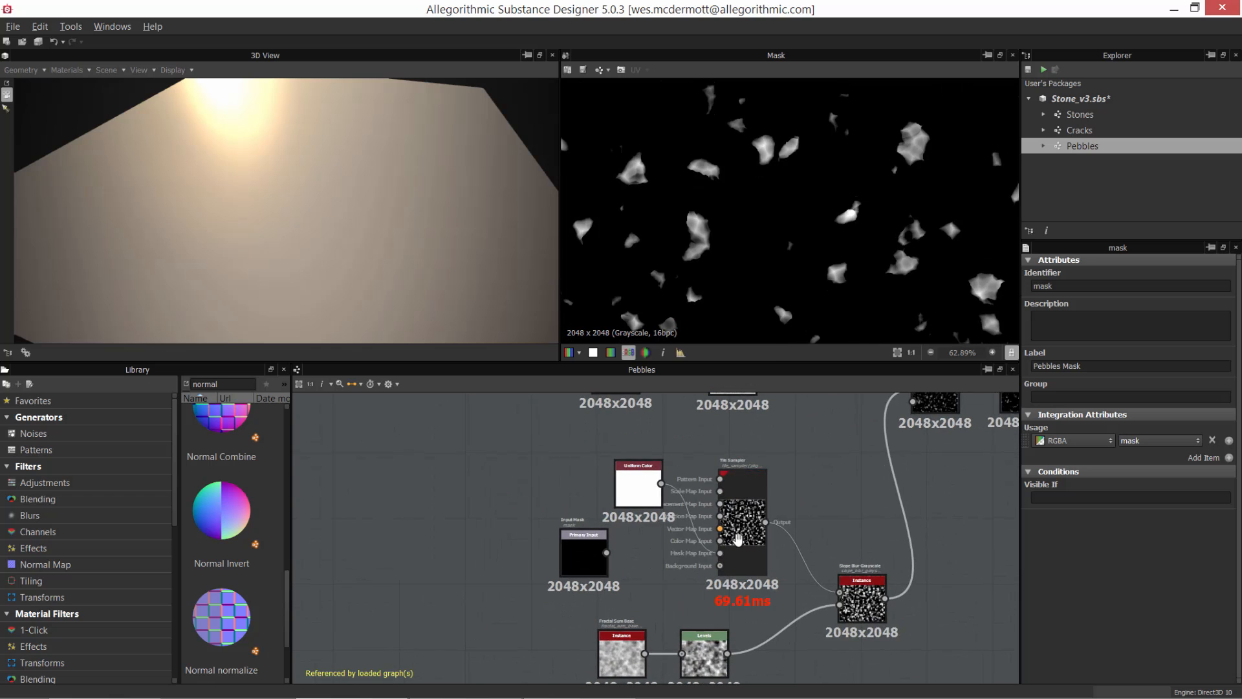
pyautogui.scroll(1, 677, 534)
pyautogui.moveTo(724, 536); pyautogui.dragTo(726, 509, button='middle')
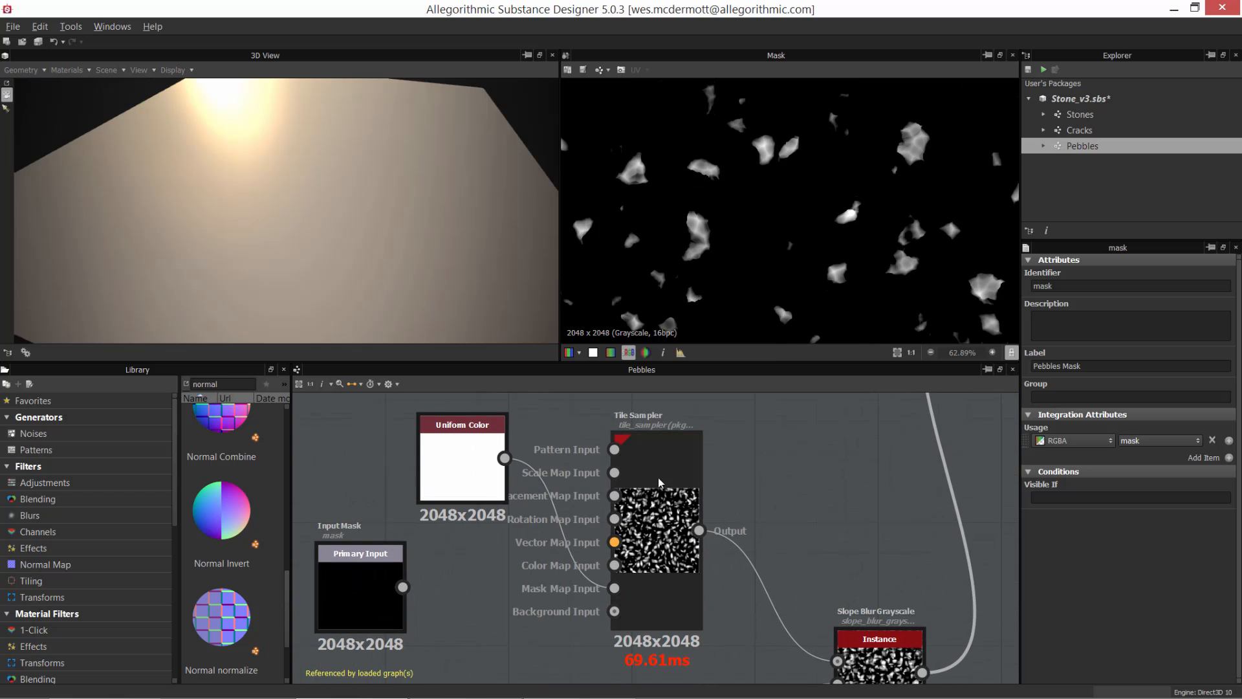
pyautogui.click(660, 497)
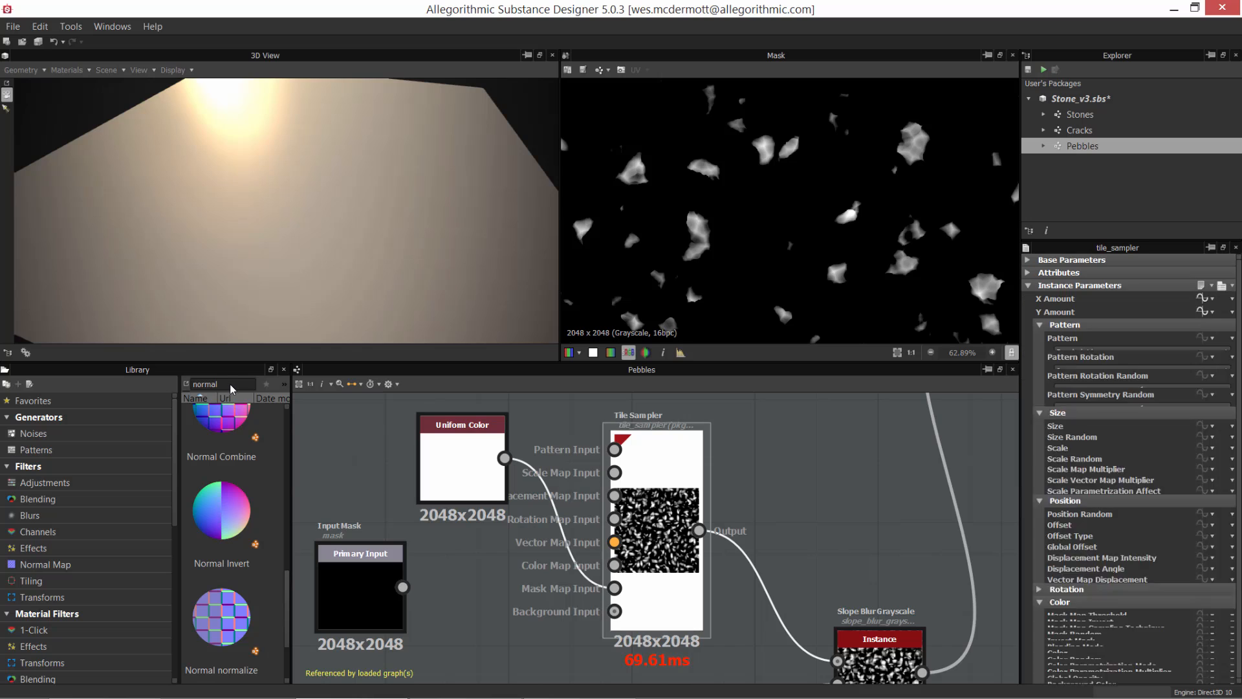
pyautogui.write('tile')
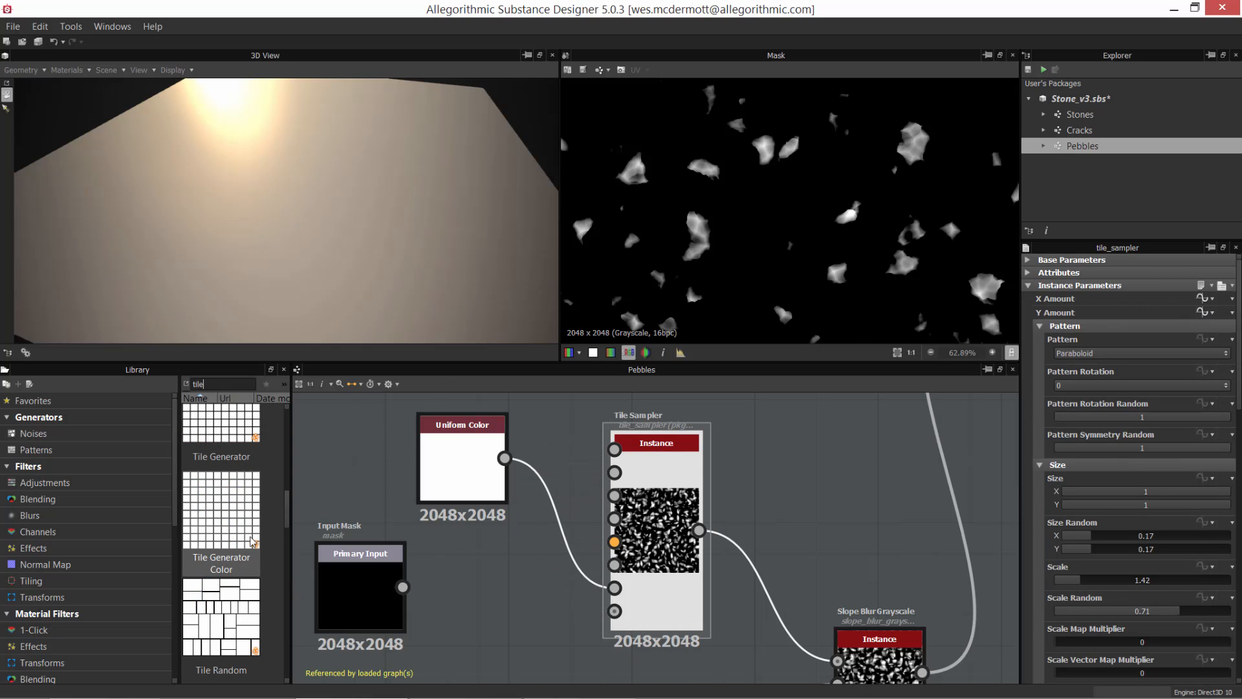
pyautogui.moveTo(289, 508); pyautogui.dragTo(271, 414)
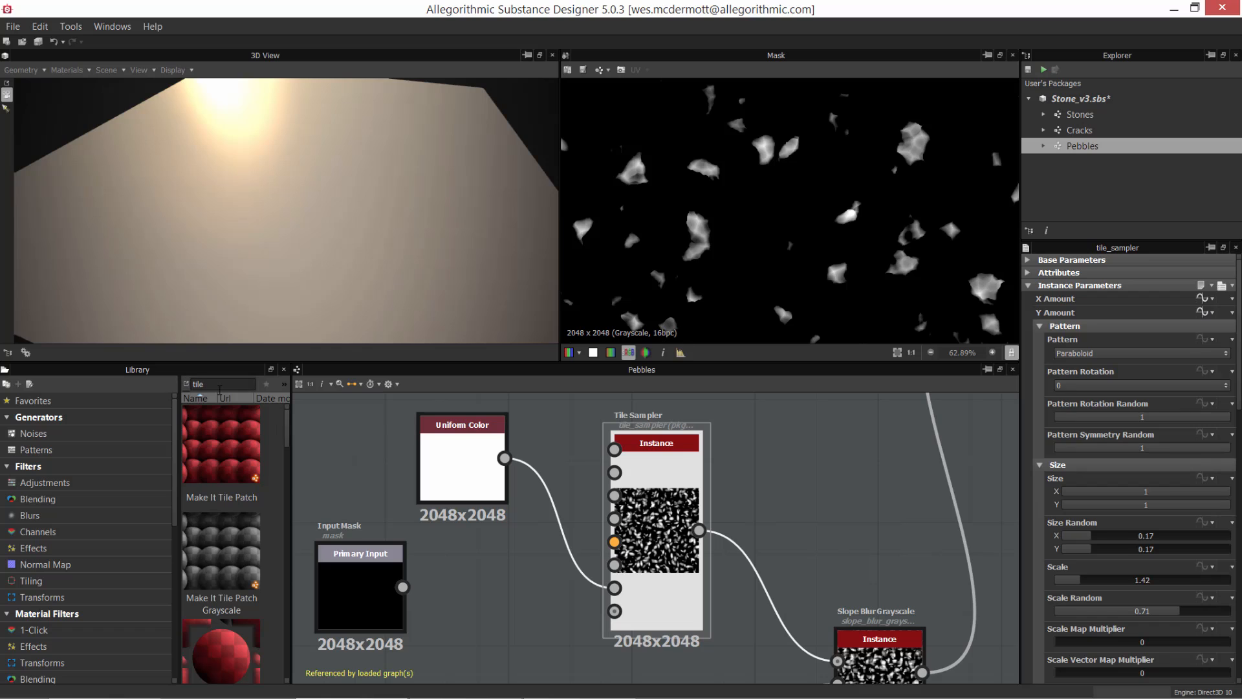
pyautogui.click(222, 391)
pyautogui.write('sam')
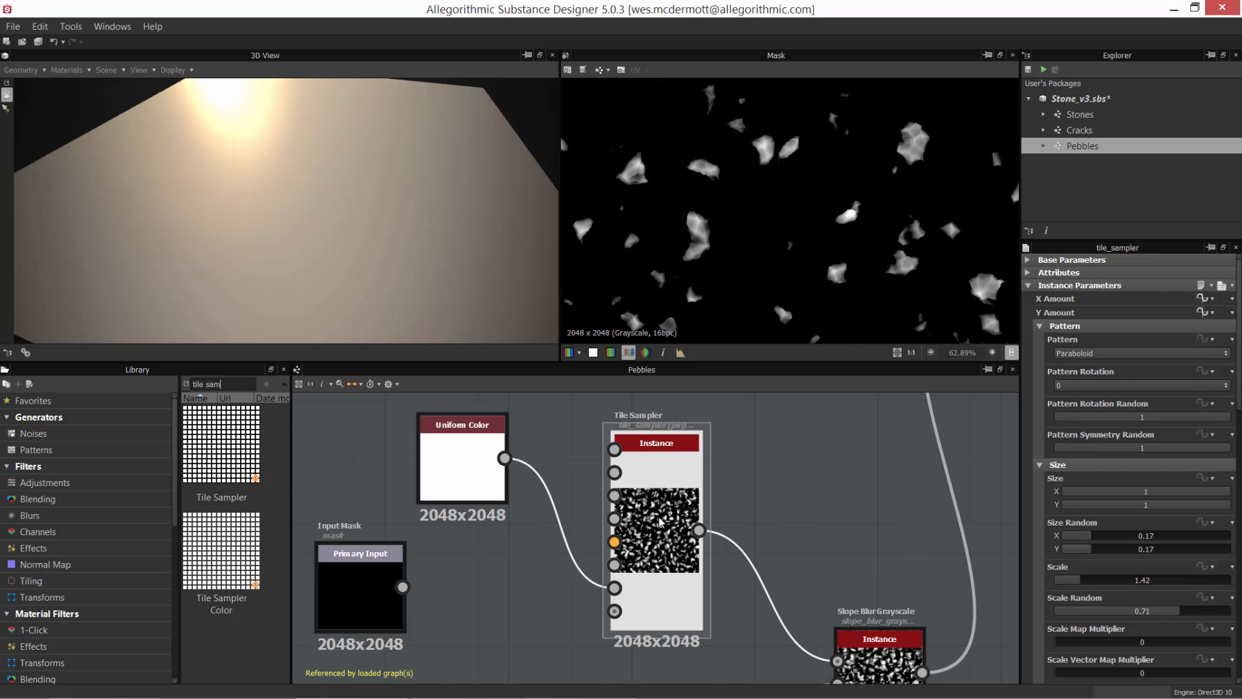
# Step: Preview the Tile Sampler's full output and review its Pattern, Size and Position parameters
pyautogui.doubleClick(651, 516)
pyautogui.moveTo(650, 516); pyautogui.dragTo(678, 516)
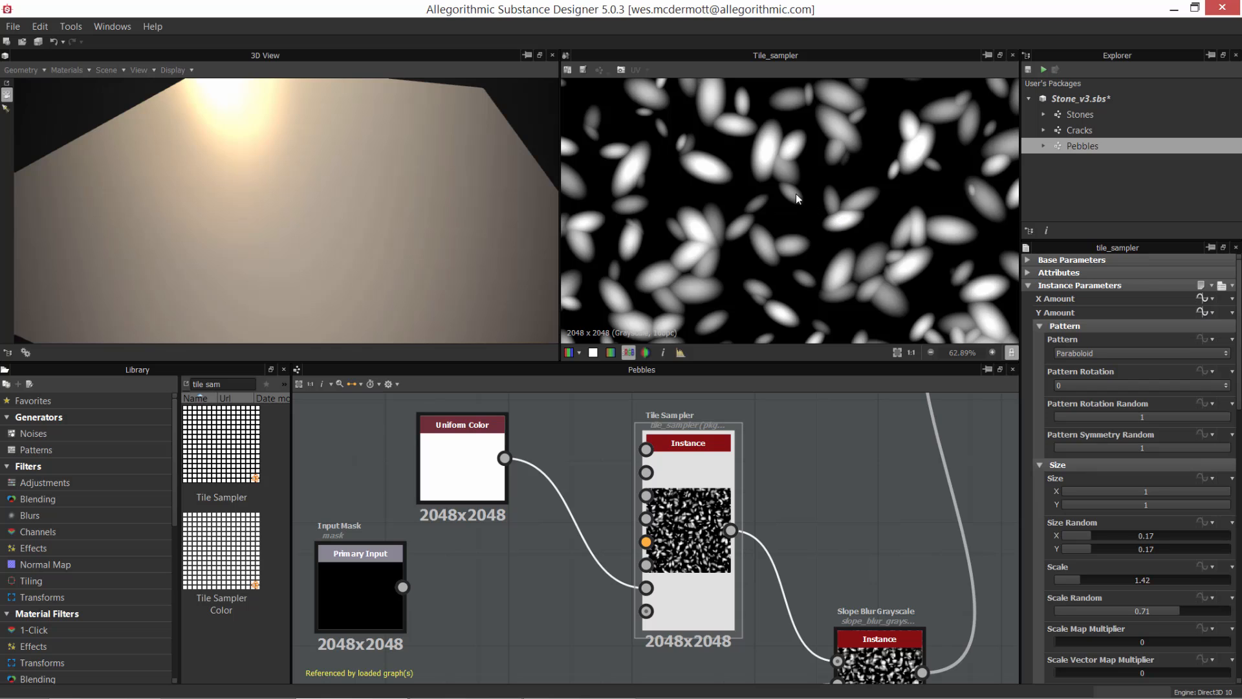
pyautogui.scroll(-5, 796, 193)
pyautogui.scroll(3, 812, 212)
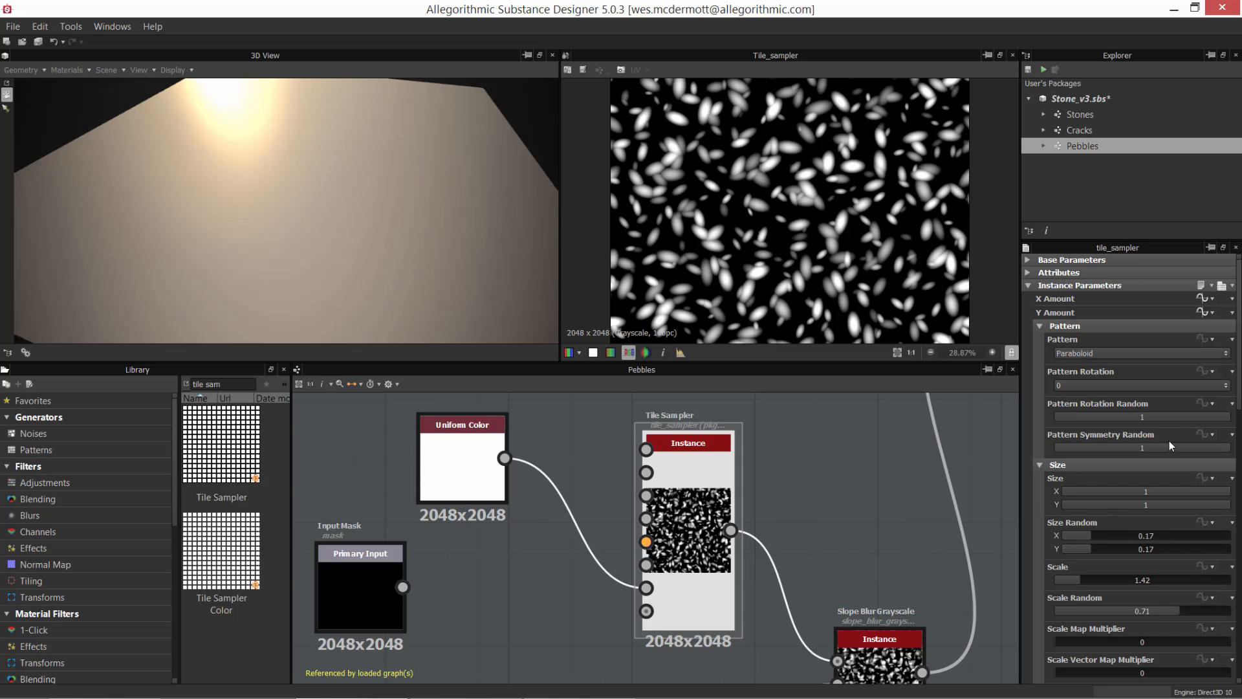
pyautogui.scroll(-3, 1240, 424)
pyautogui.scroll(-2, 1229, 414)
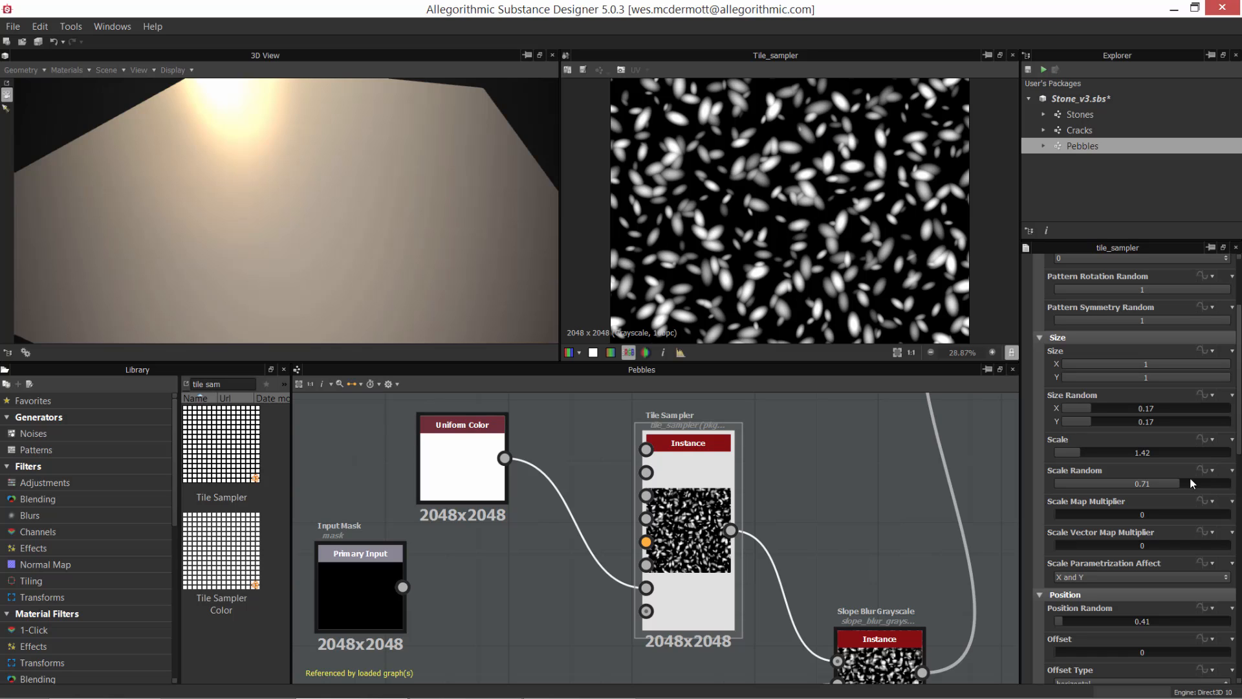
pyautogui.scroll(-5, 1238, 440)
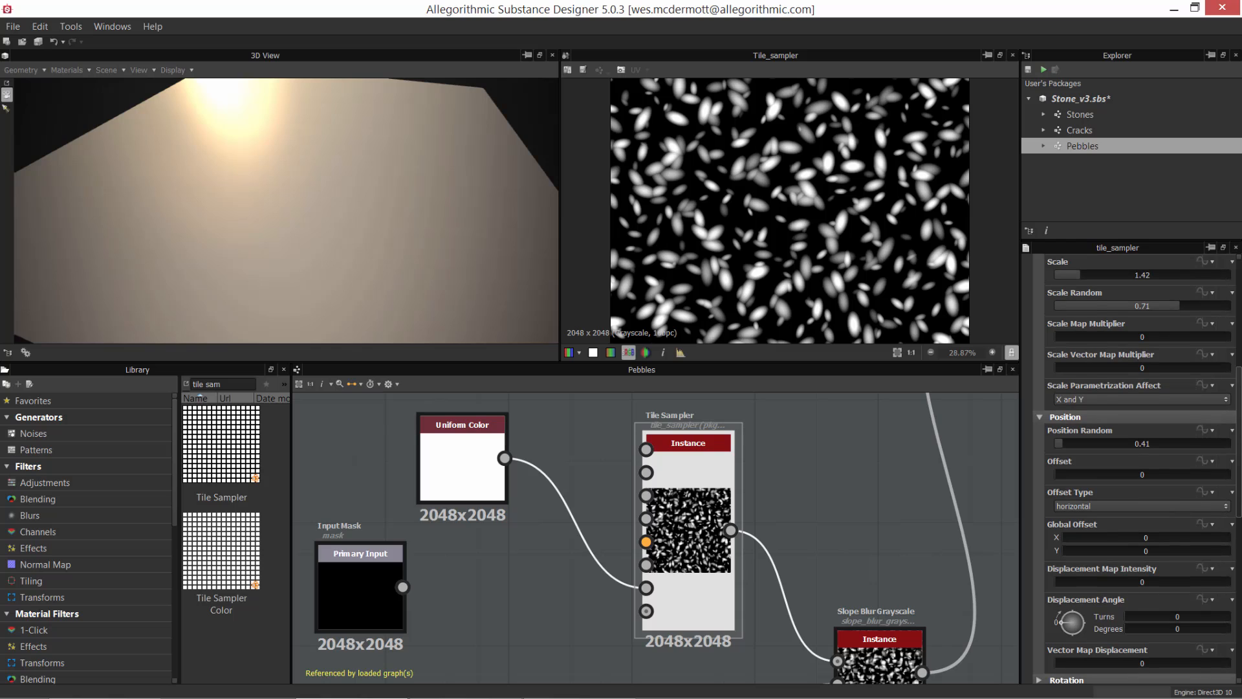
# Step: Reposition the Tile Sampler node to show its map inputs, and review its Position and Mask Map parameters
pyautogui.moveTo(678, 522); pyautogui.dragTo(655, 522)
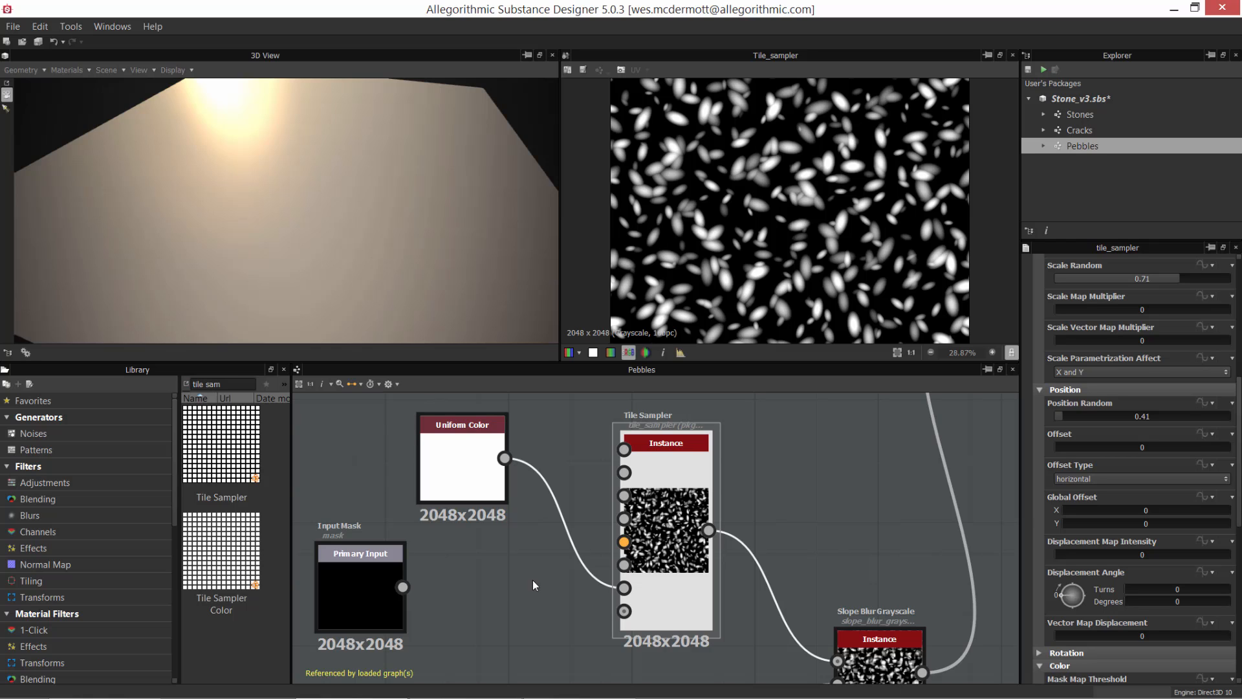
pyautogui.moveTo(647, 522); pyautogui.dragTo(643, 506)
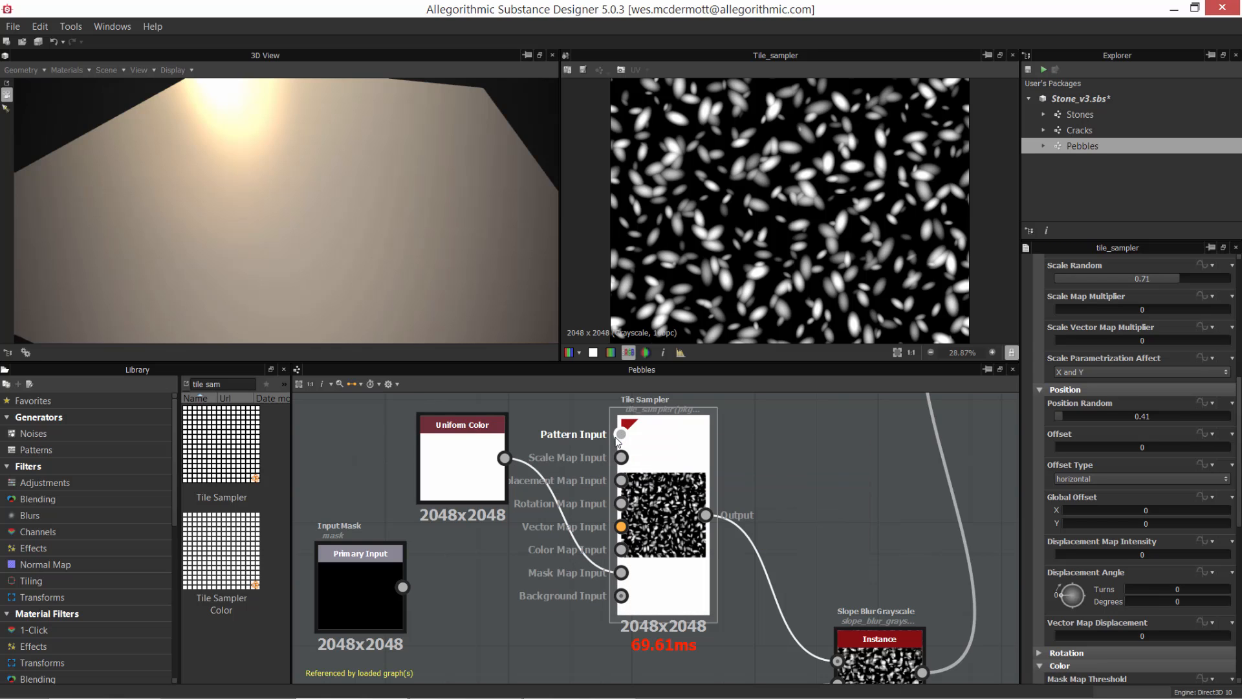
pyautogui.moveTo(637, 620); pyautogui.dragTo(662, 620)
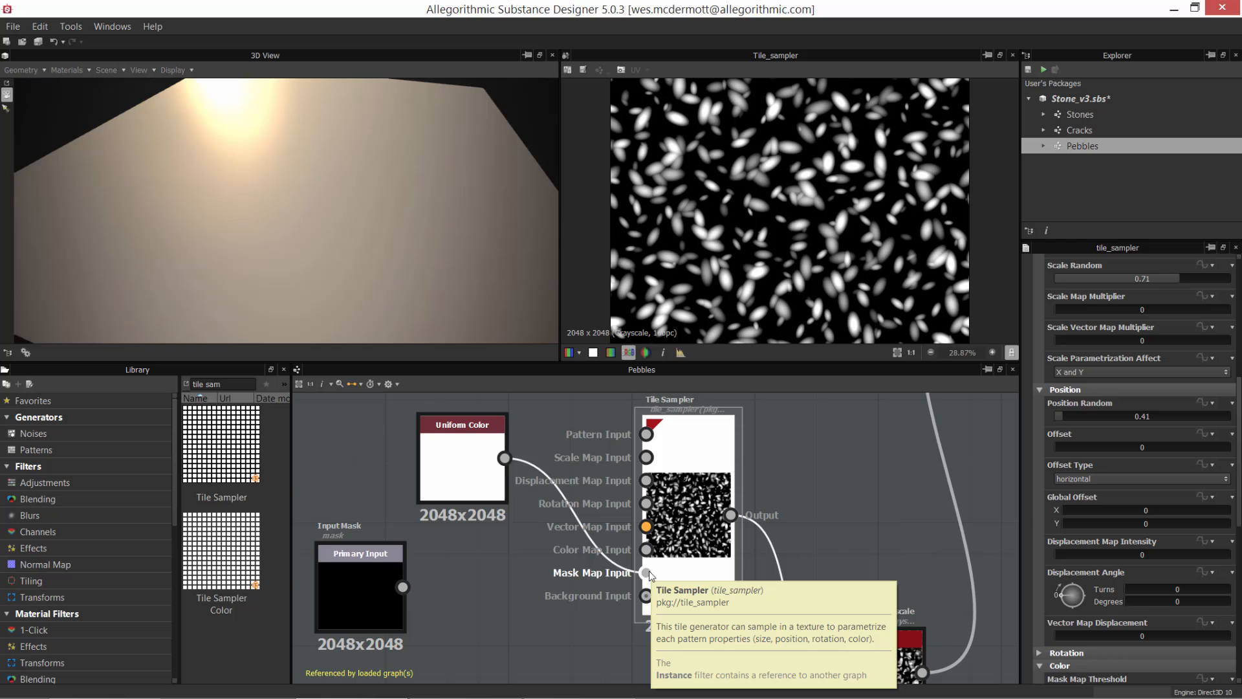
pyautogui.moveTo(689, 488); pyautogui.dragTo(688, 519)
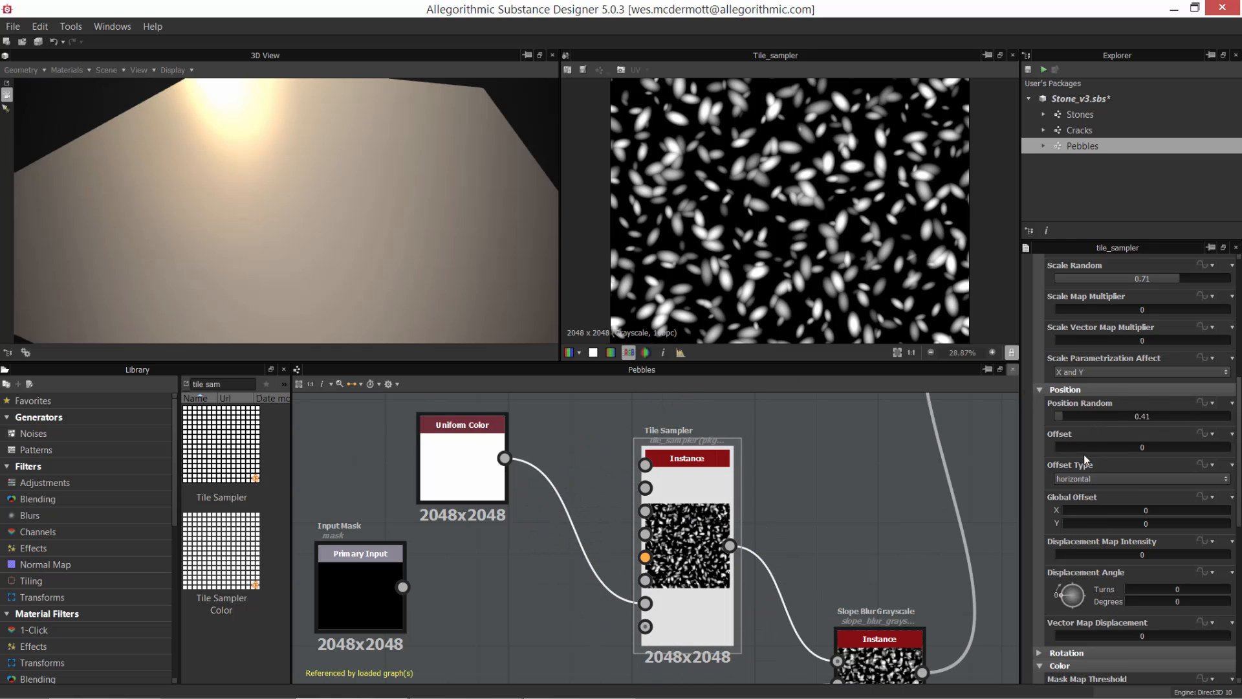
pyautogui.scroll(-2, 1139, 453)
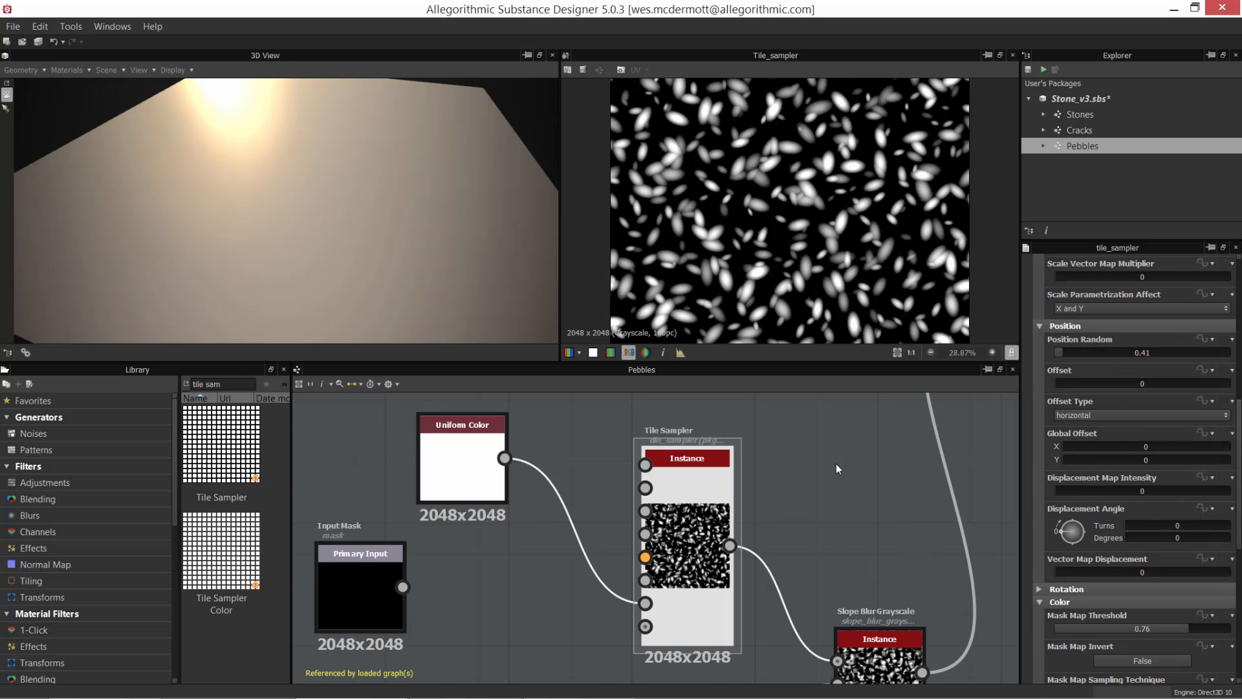
# Step: Preview the Slope Blur Grayscale node, and the Fractal Sum Base and Levels nodes that feed its Slope input
pyautogui.moveTo(839, 470); pyautogui.dragTo(793, 406, button='middle')
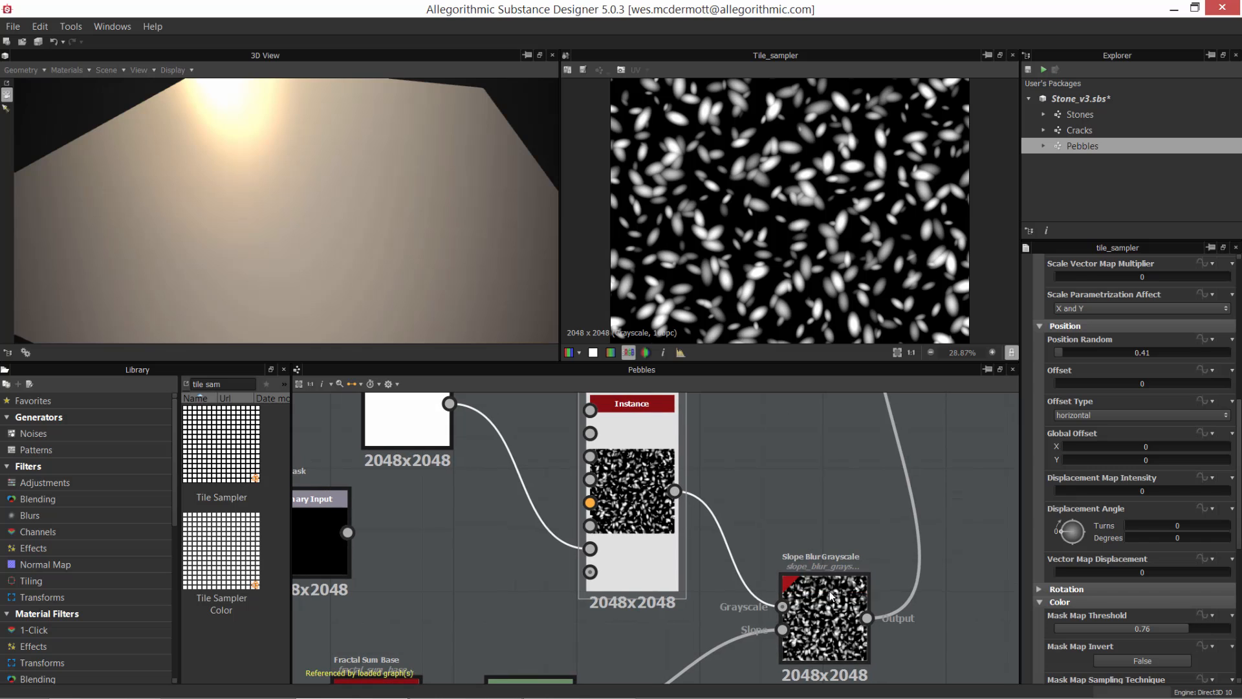
pyautogui.click(814, 601)
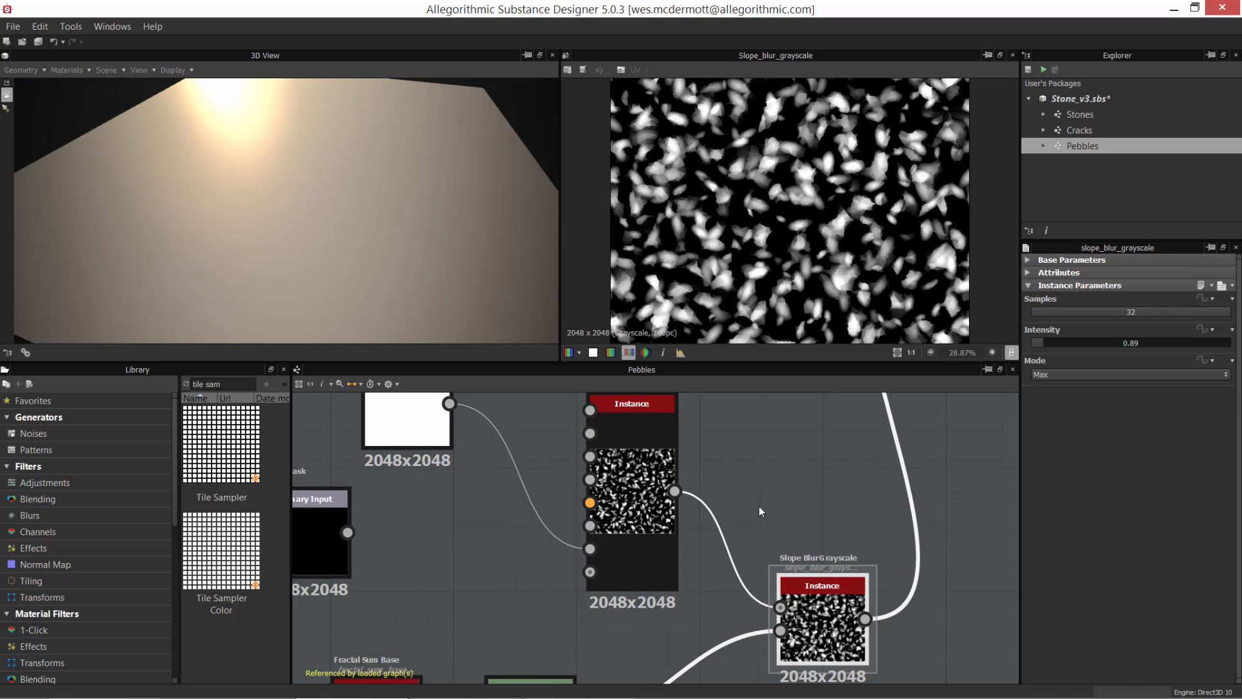
pyautogui.moveTo(676, 591); pyautogui.dragTo(801, 462, button='middle')
pyautogui.click(513, 585)
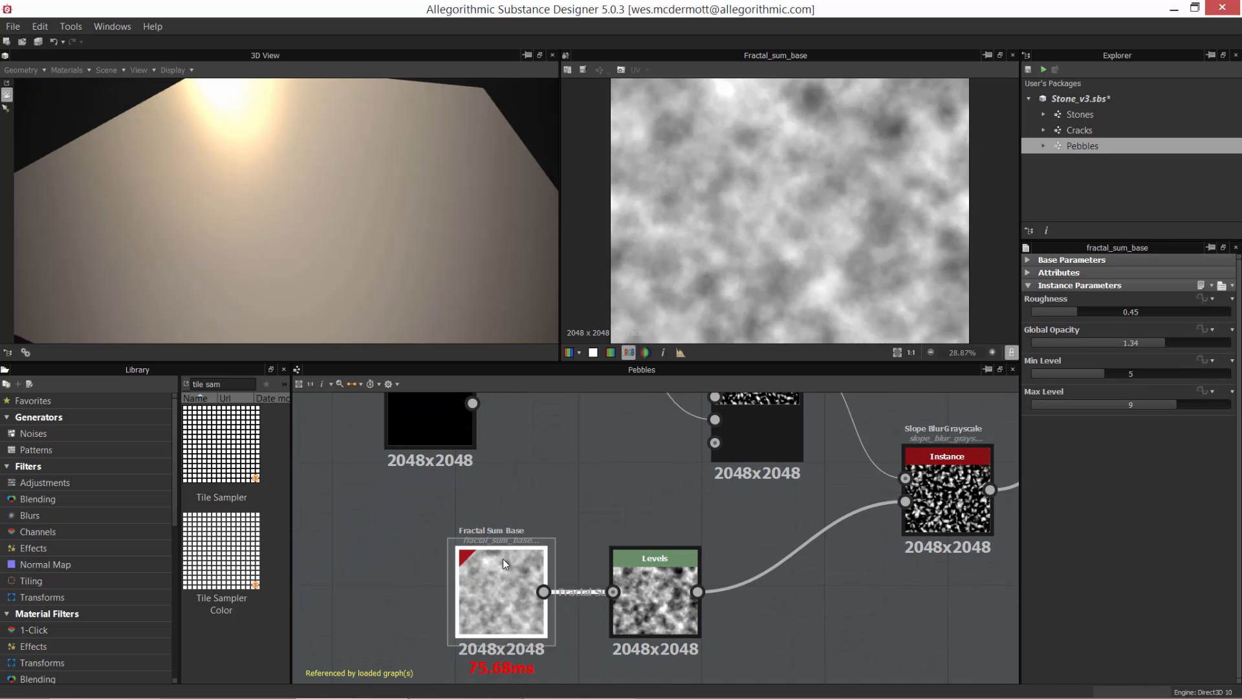
pyautogui.click(655, 598)
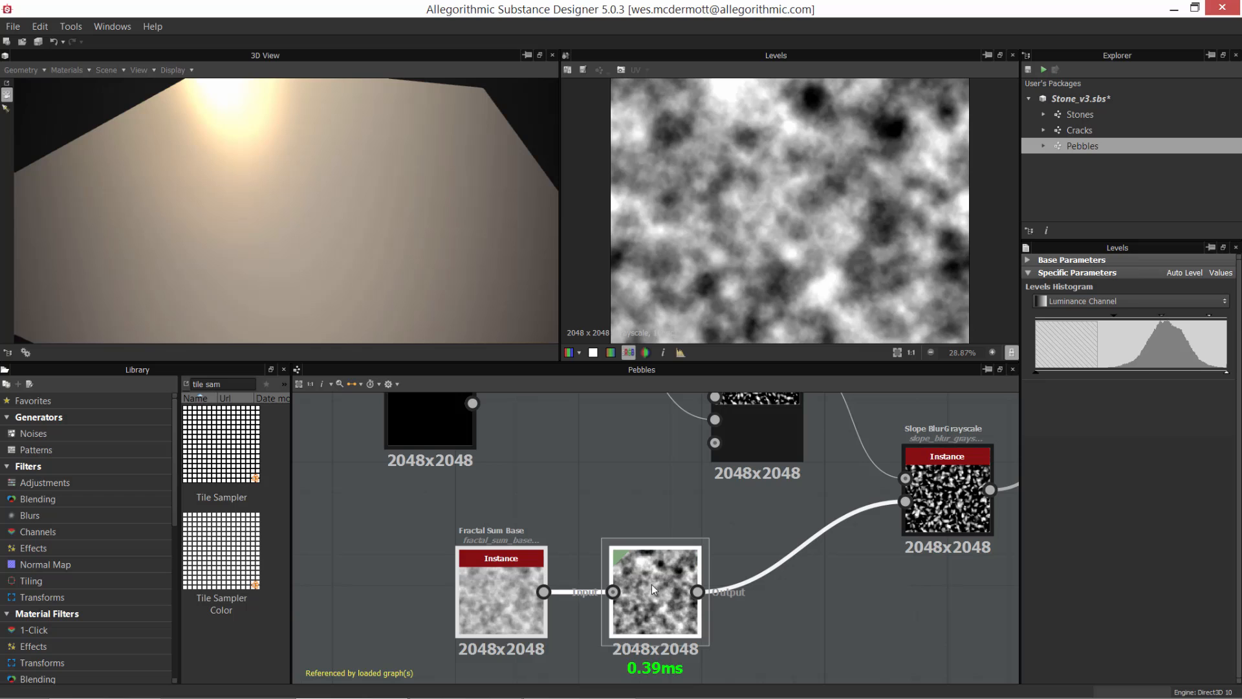
# Step: Move the Levels node closer to Fractal Sum Base and inspect the Slope Blur Grayscale result in an enlarged view
pyautogui.moveTo(651, 584); pyautogui.dragTo(558, 592)
pyautogui.moveTo(662, 576); pyautogui.dragTo(462, 635, button='middle')
pyautogui.doubleClick(761, 567)
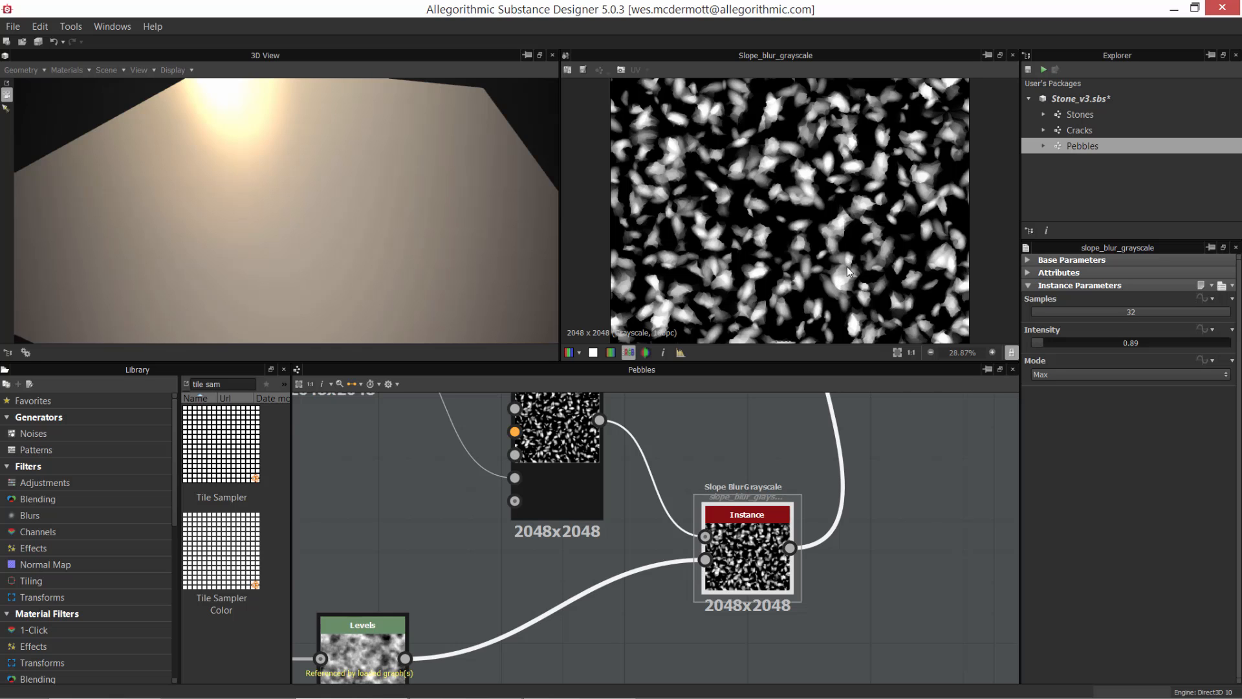
pyautogui.scroll(7, 849, 272)
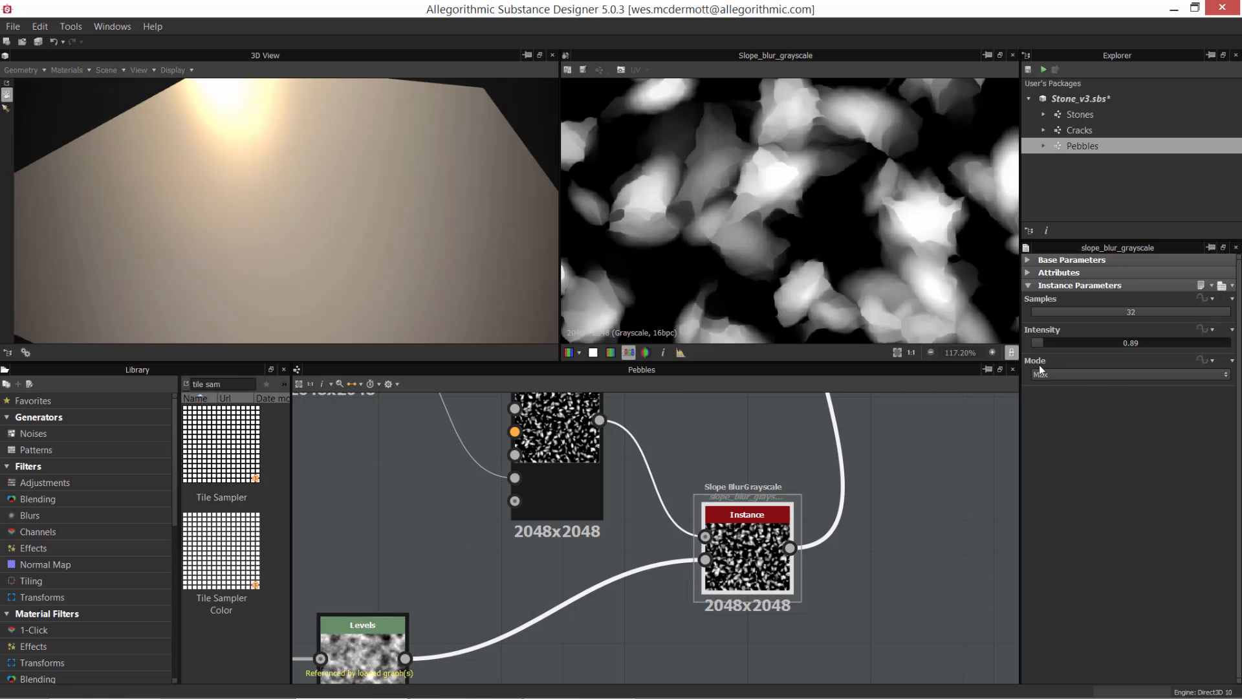
# Step: Set the Slope Blur Grayscale node's Mode to Min
pyautogui.click(1054, 376)
pyautogui.click(1051, 401)
pyautogui.click(1068, 375)
pyautogui.click(1047, 397)
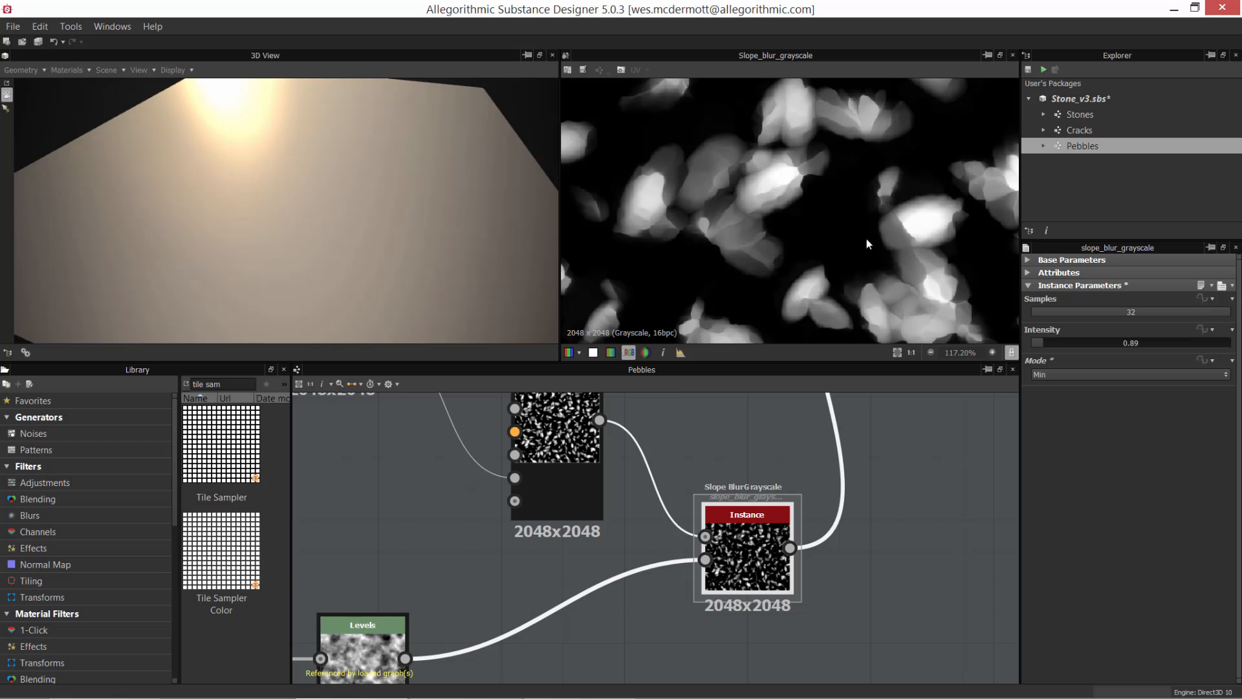
# Step: Examine the pebble edges and shapes in the Slope Blur Grayscale preview, both close up and across a wider area
pyautogui.keyDown('alt'); pyautogui.moveTo(774, 175); pyautogui.dragTo(812, 215, button='right'); pyautogui.keyUp('alt')
pyautogui.keyDown('alt'); pyautogui.moveTo(847, 240); pyautogui.dragTo(724, 249, button='middle'); pyautogui.keyUp('alt')
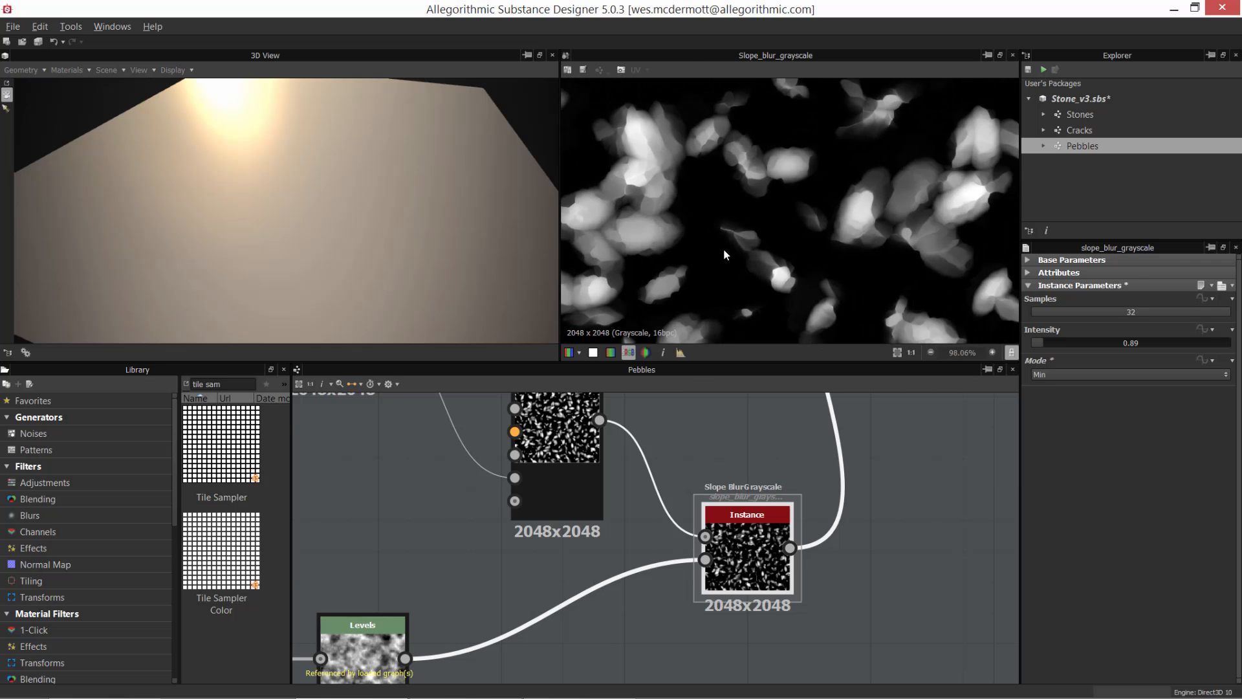
pyautogui.keyDown('alt'); pyautogui.moveTo(724, 248); pyautogui.dragTo(713, 248, button='right'); pyautogui.keyUp('alt')
pyautogui.moveTo(840, 246)
pyautogui.keyDown('alt'); pyautogui.mouseDown(button='middle')
pyautogui.moveTo(704, 202)
pyautogui.moveTo(801, 233)
pyautogui.mouseUp(button='middle'); pyautogui.keyUp('alt')
pyautogui.keyDown('alt'); pyautogui.moveTo(801, 233); pyautogui.dragTo(770, 188, button='right'); pyautogui.keyUp('alt')
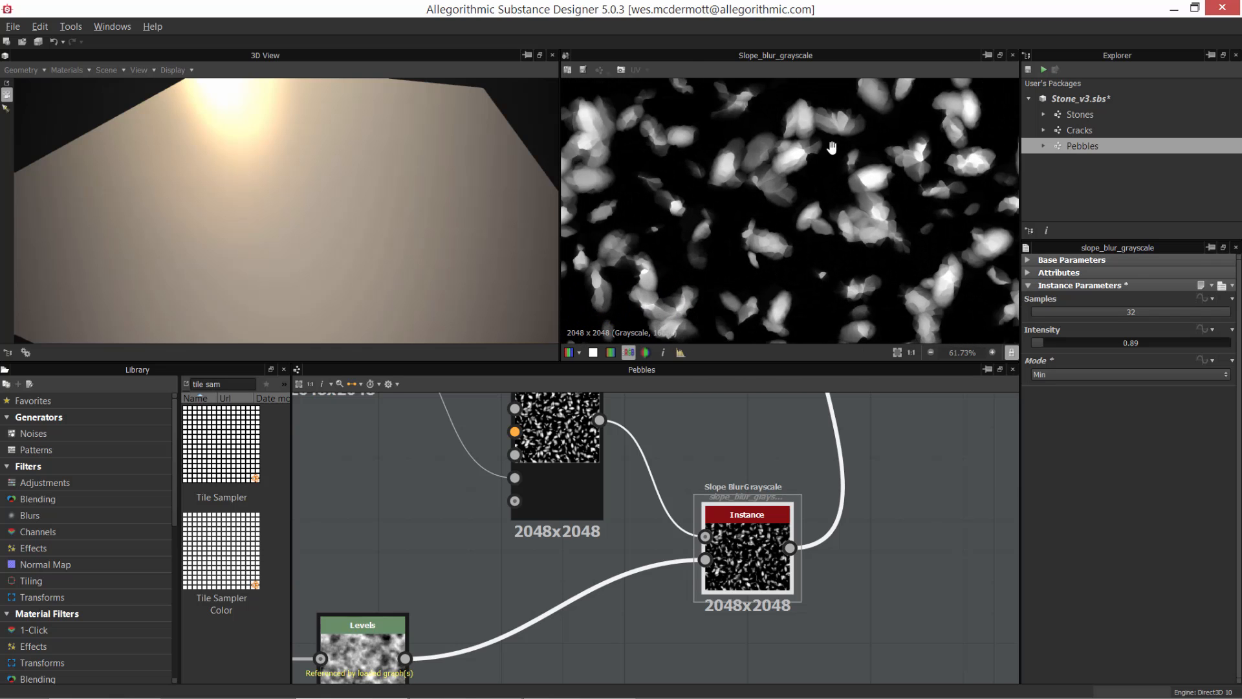
pyautogui.keyDown('alt'); pyautogui.moveTo(770, 187); pyautogui.dragTo(810, 167, button='middle'); pyautogui.keyUp('alt')
pyautogui.keyDown('alt'); pyautogui.moveTo(810, 166); pyautogui.dragTo(838, 236, button='right'); pyautogui.keyUp('alt')
pyautogui.keyDown('alt'); pyautogui.moveTo(839, 235); pyautogui.dragTo(819, 180, button='middle'); pyautogui.keyUp('alt')
pyautogui.keyDown('alt'); pyautogui.moveTo(819, 180); pyautogui.dragTo(854, 208, button='right'); pyautogui.keyUp('alt')
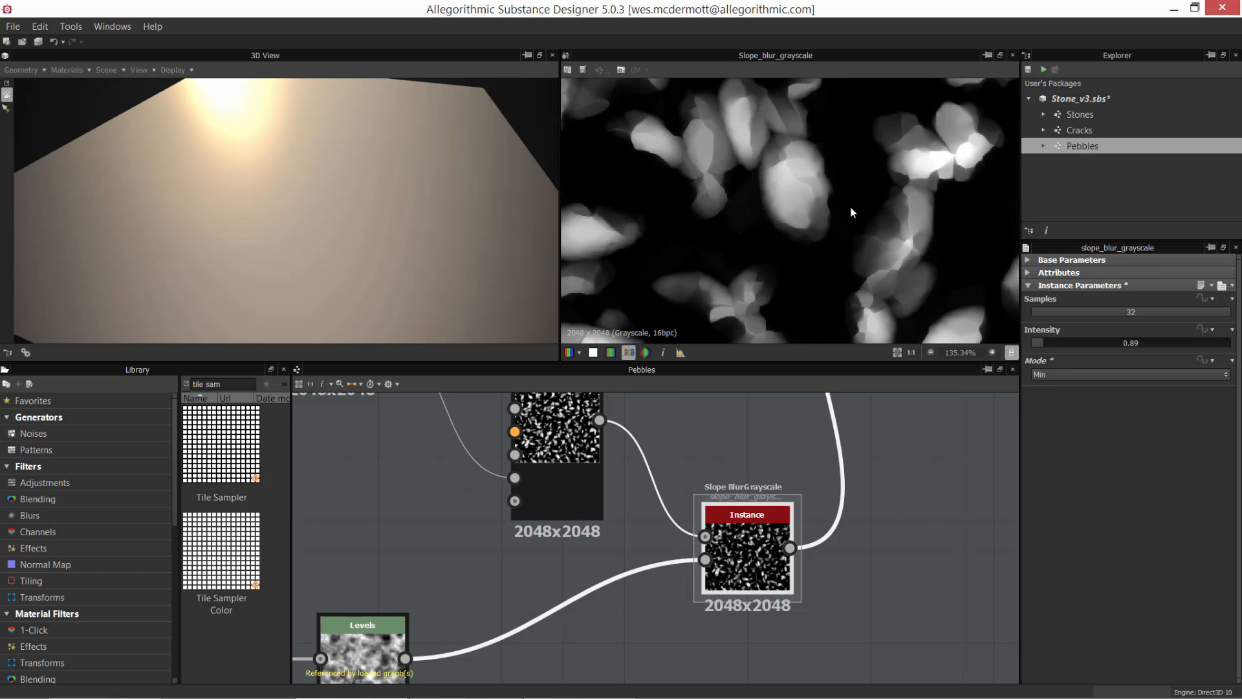
pyautogui.scroll(-2, 846, 200)
# Step: Switch the Slope Blur Grayscale Mode to Max for comparison and return it to Min
pyautogui.click(1049, 375)
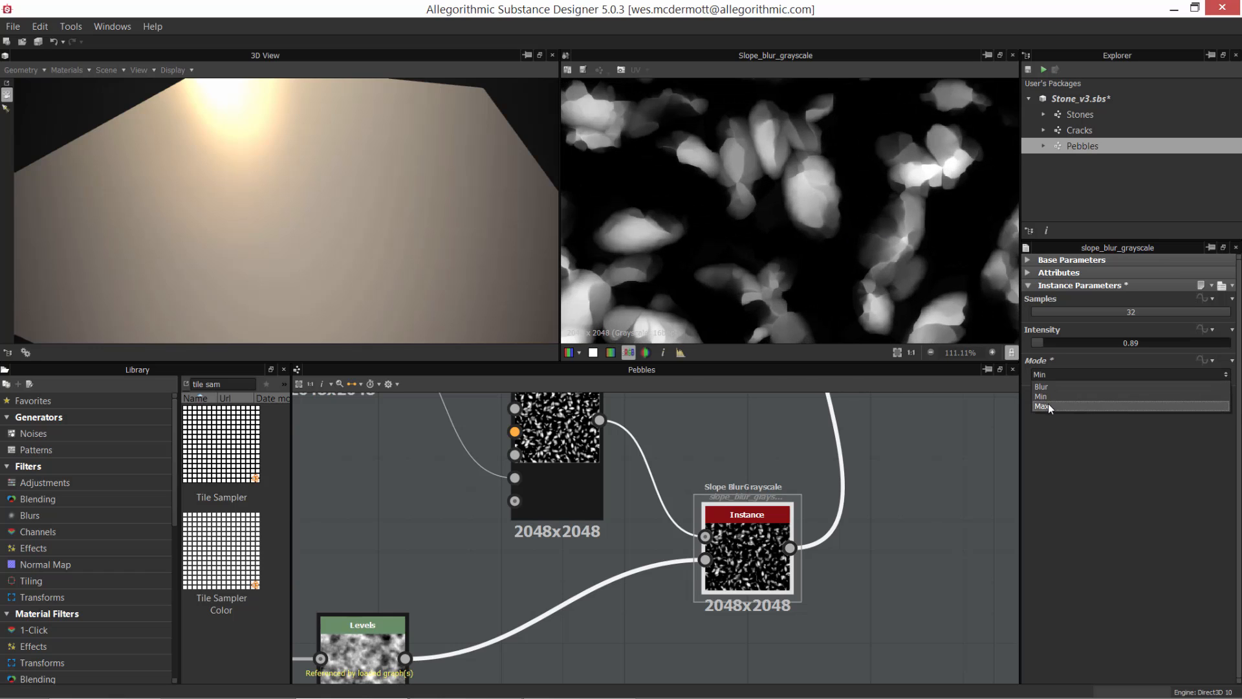
pyautogui.click(1047, 399)
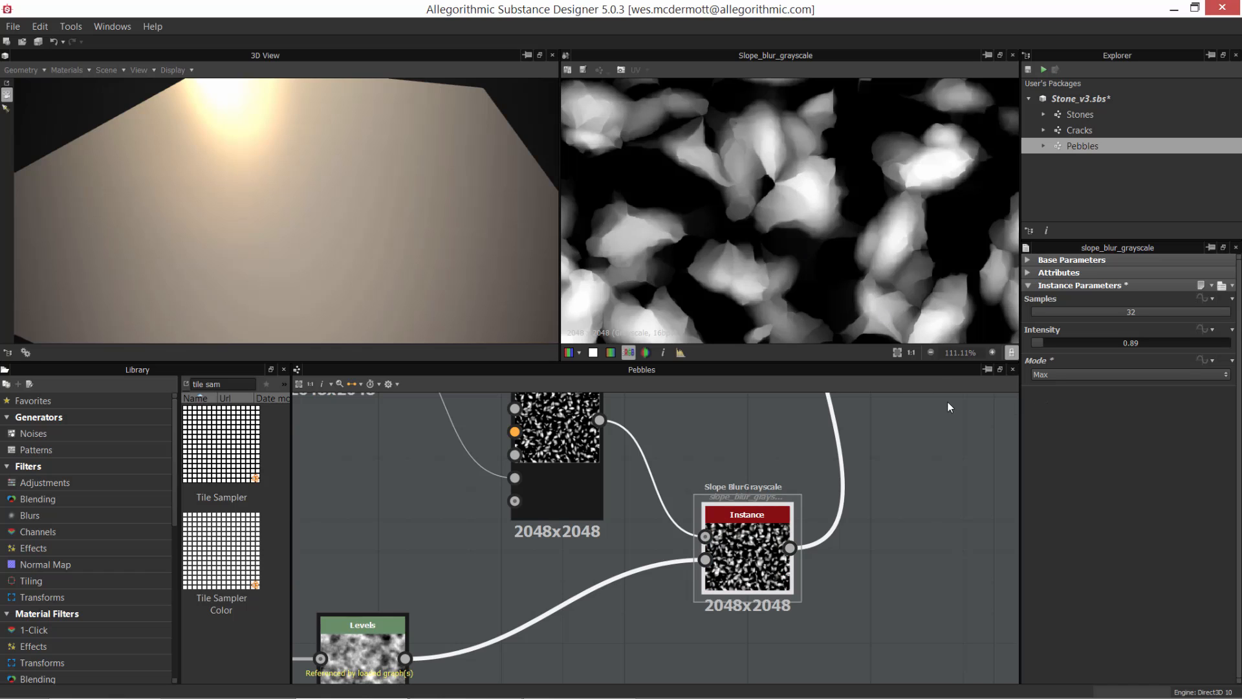
pyautogui.click(1046, 374)
pyautogui.click(1047, 386)
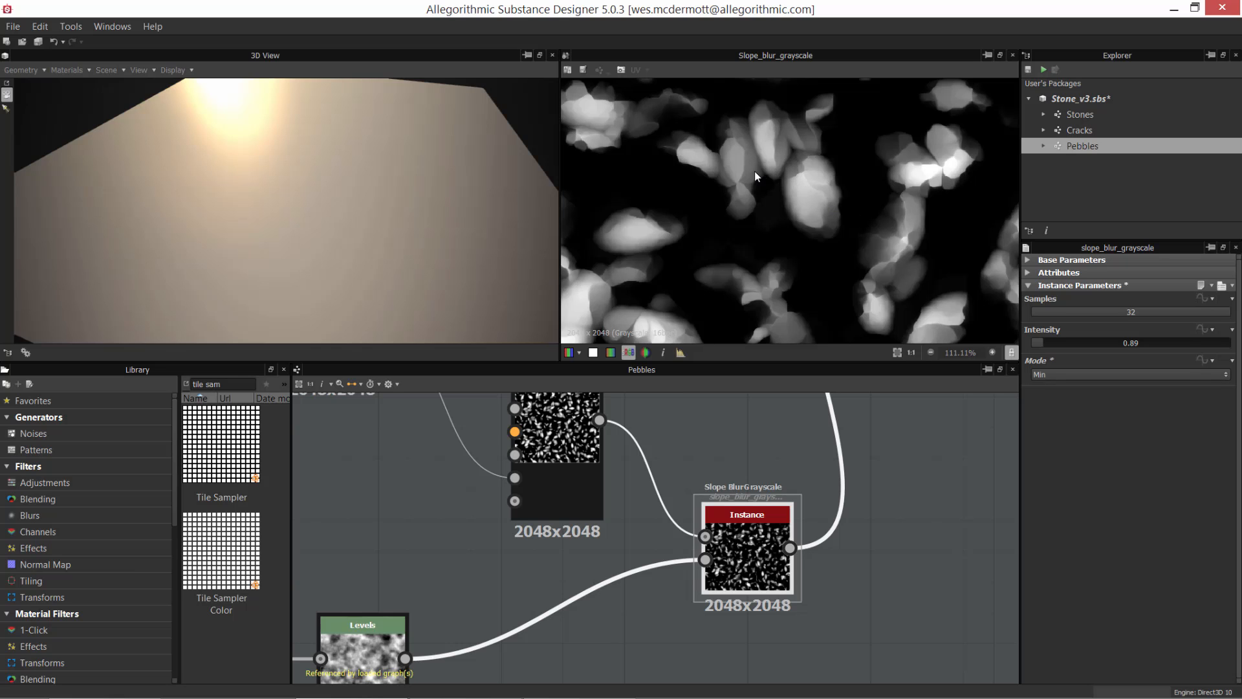
# Step: Inspect the chipped edges and surface facets of individual pebbles in the Min-mode Slope Blur Grayscale result
pyautogui.scroll(-4, 795, 240)
pyautogui.moveTo(795, 239); pyautogui.dragTo(783, 209, button='middle')
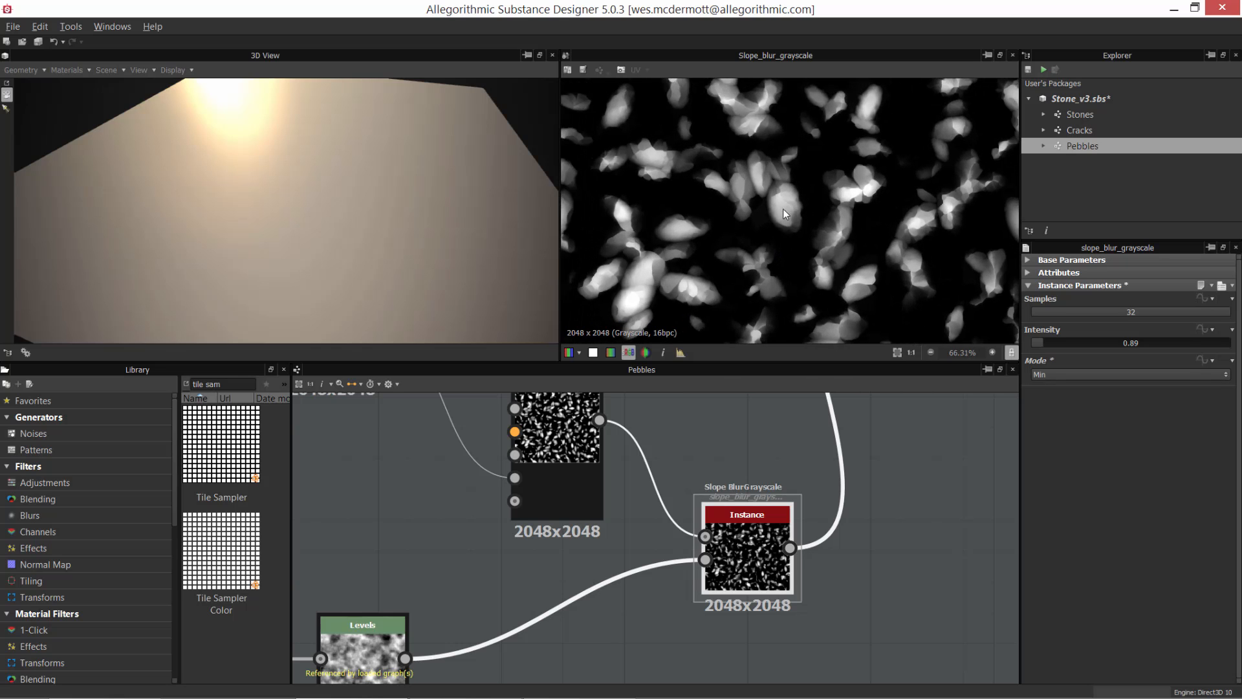
pyautogui.scroll(2, 777, 198)
pyautogui.scroll(3, 696, 208)
pyautogui.moveTo(697, 209); pyautogui.dragTo(757, 192, button='middle')
pyautogui.scroll(3, 802, 216)
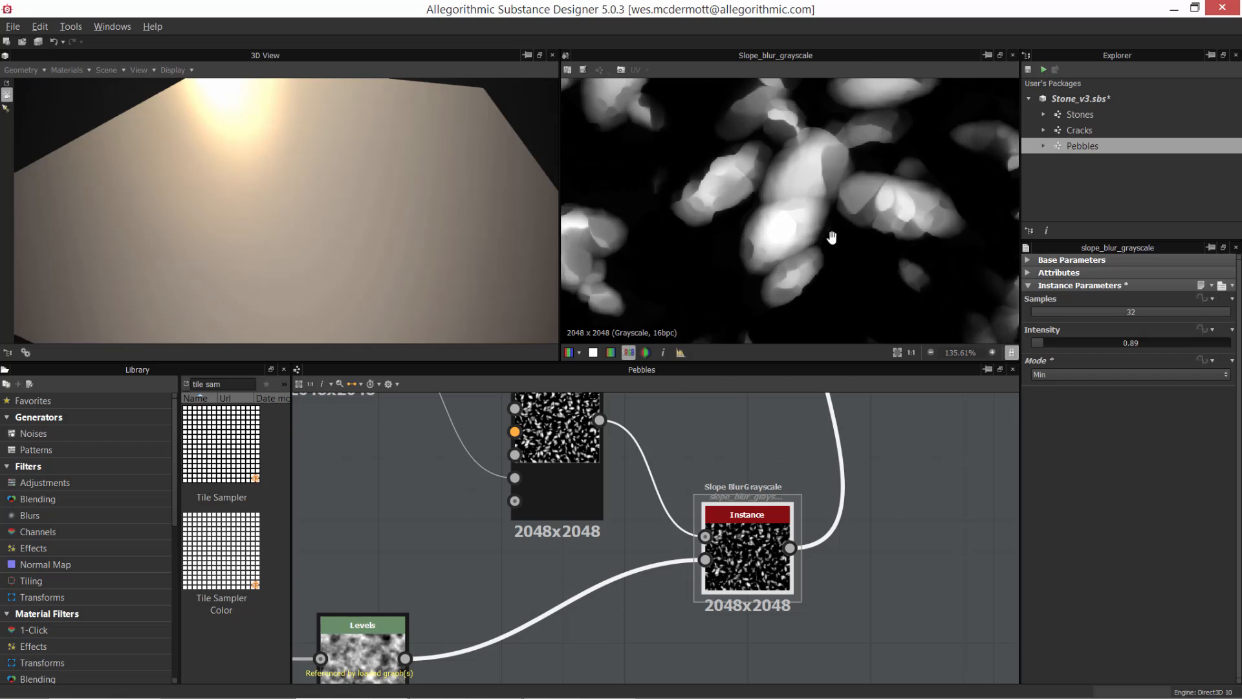
pyautogui.moveTo(832, 239); pyautogui.dragTo(891, 244, button='middle')
pyautogui.scroll(-2, 870, 195)
pyautogui.moveTo(862, 165); pyautogui.dragTo(822, 202, button='middle')
pyautogui.scroll(-1, 822, 201)
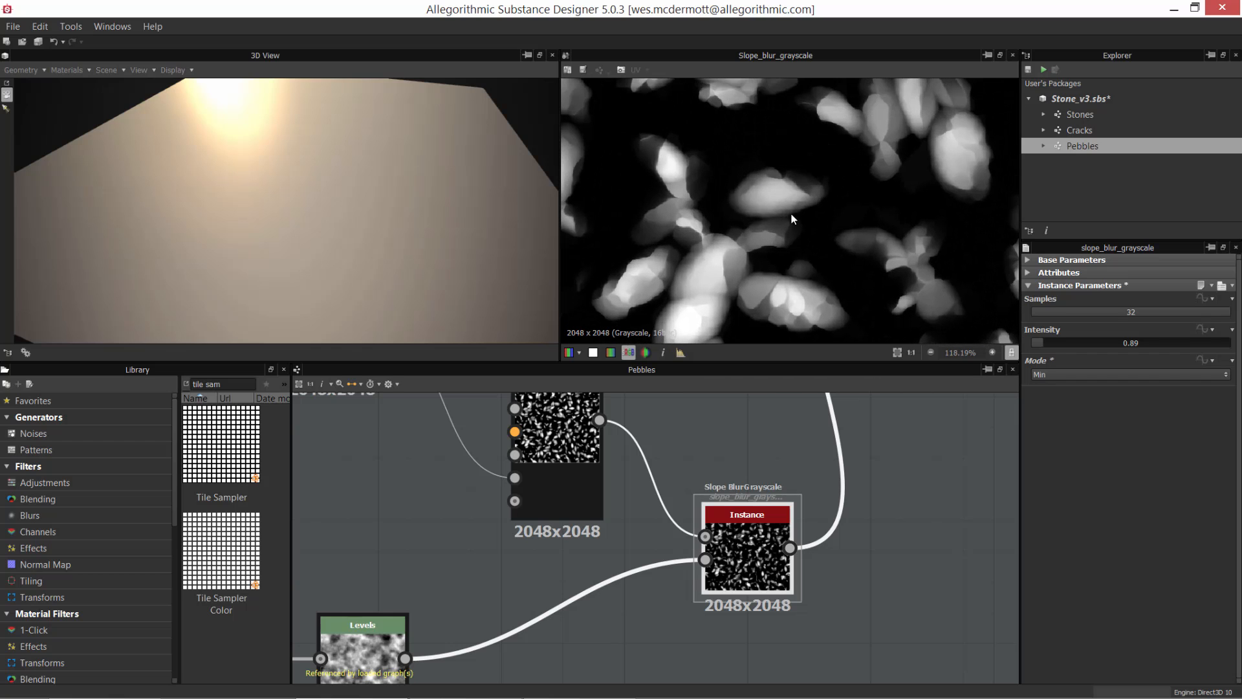
pyautogui.scroll(-2, 853, 236)
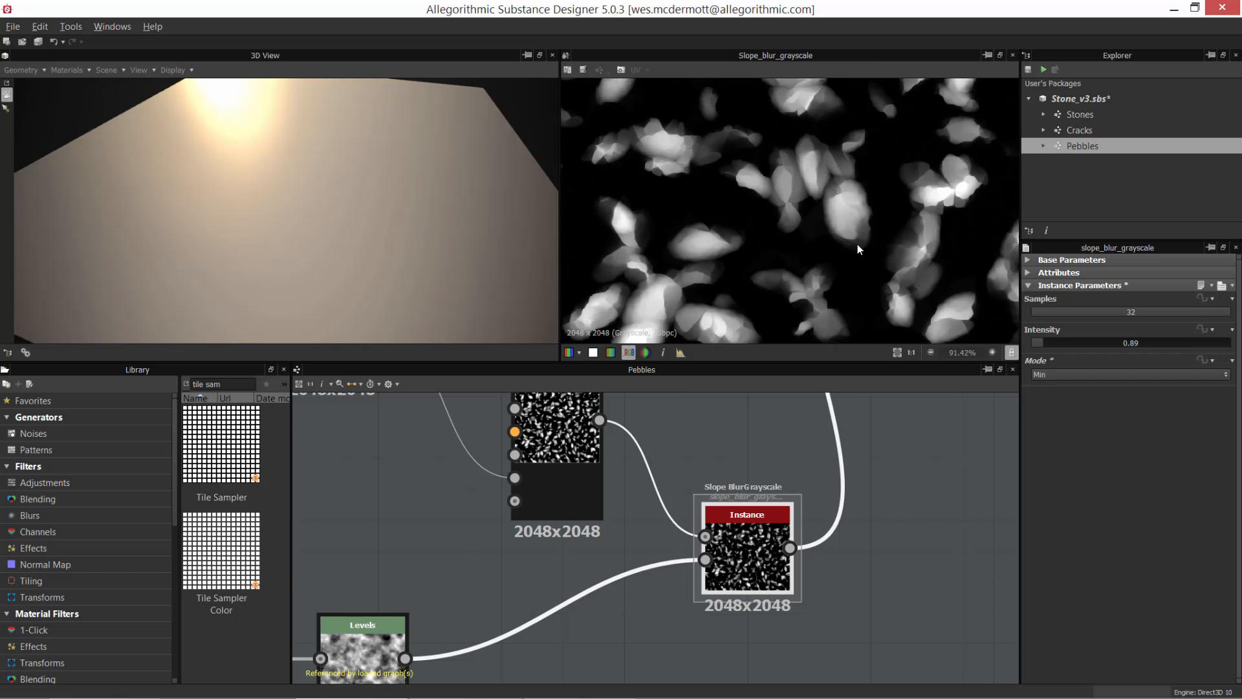
pyautogui.scroll(8, 835, 258)
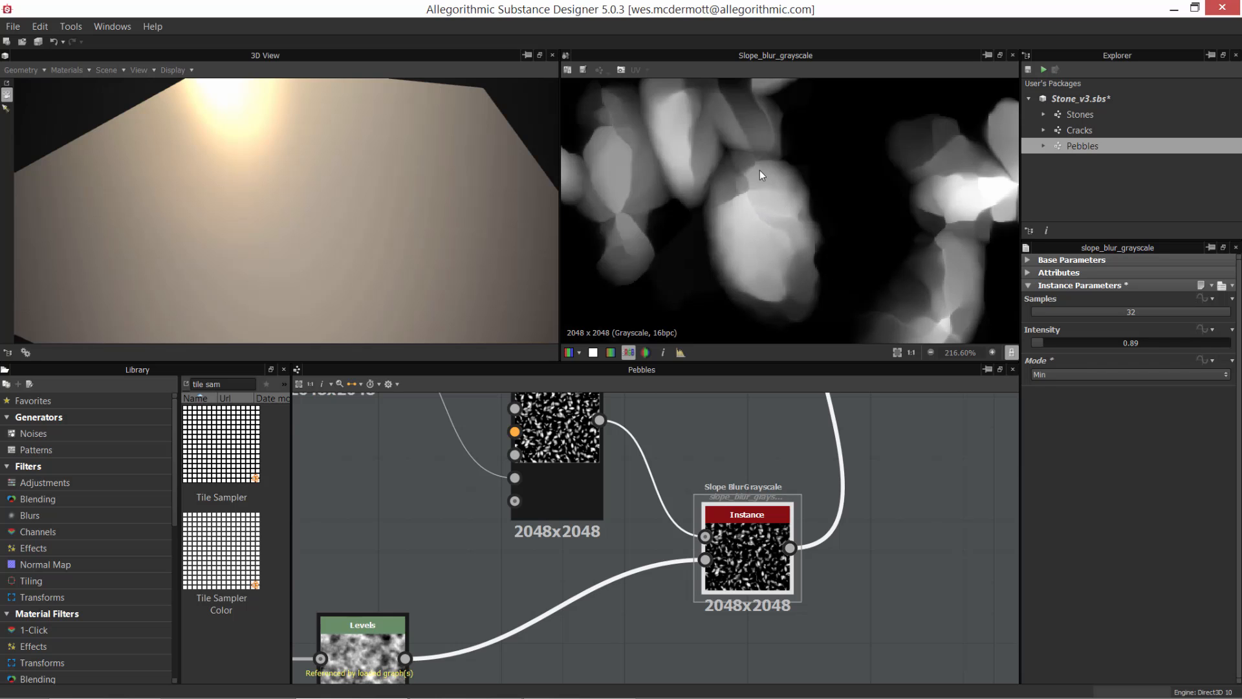
pyautogui.scroll(-5, 822, 218)
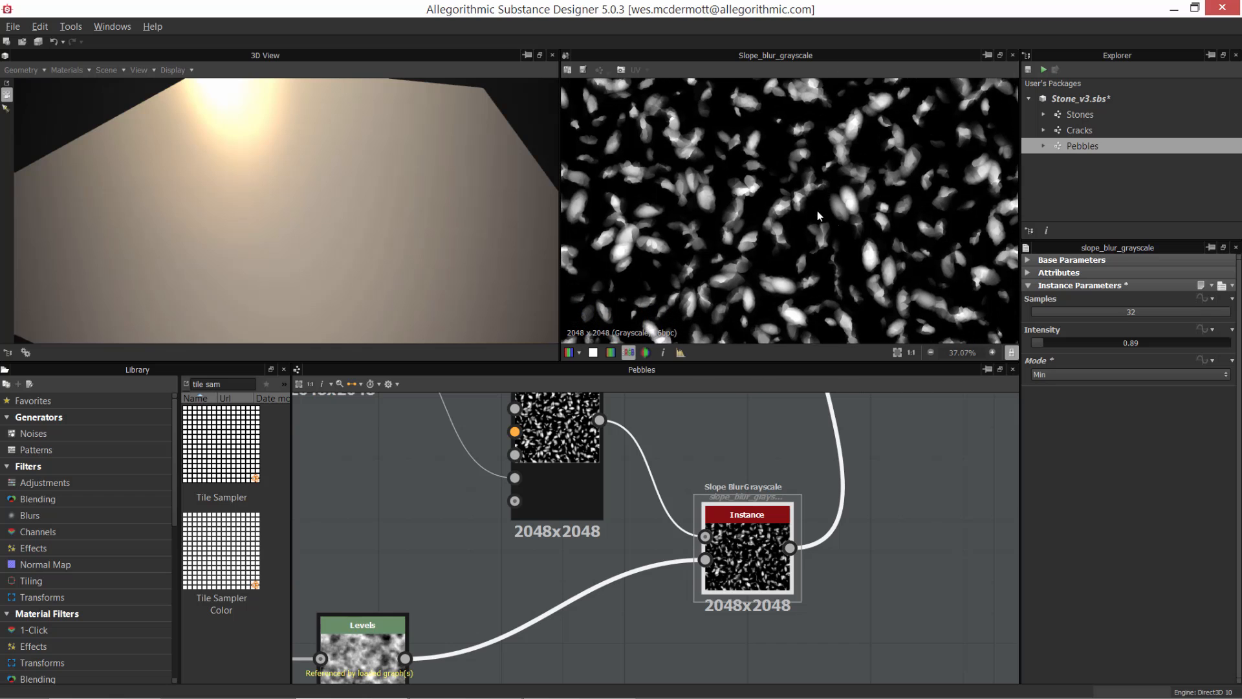
pyautogui.scroll(3, 845, 218)
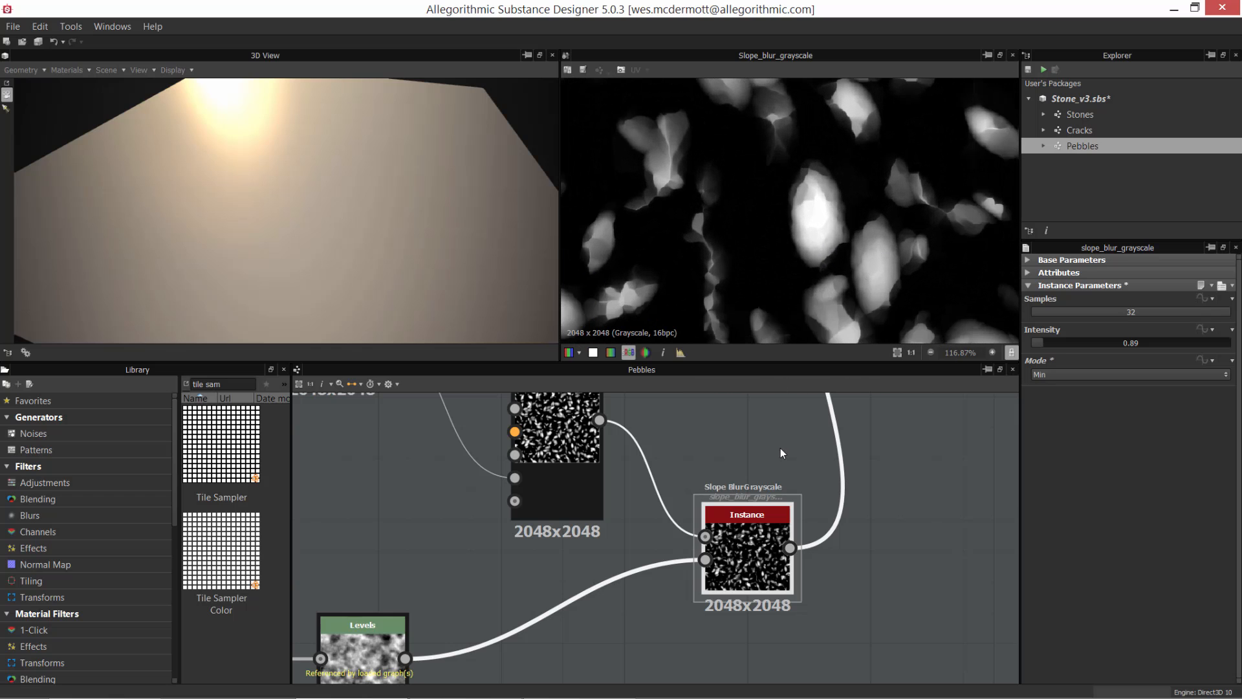
# Step: Preview the Blend node that follows Slope Blur Grayscale and examine its Subtract result on the pebbles
pyautogui.scroll(-4, 781, 448)
pyautogui.moveTo(776, 480); pyautogui.dragTo(710, 581, button='middle')
pyautogui.moveTo(798, 502); pyautogui.dragTo(775, 565, button='middle')
pyautogui.scroll(2, 704, 488)
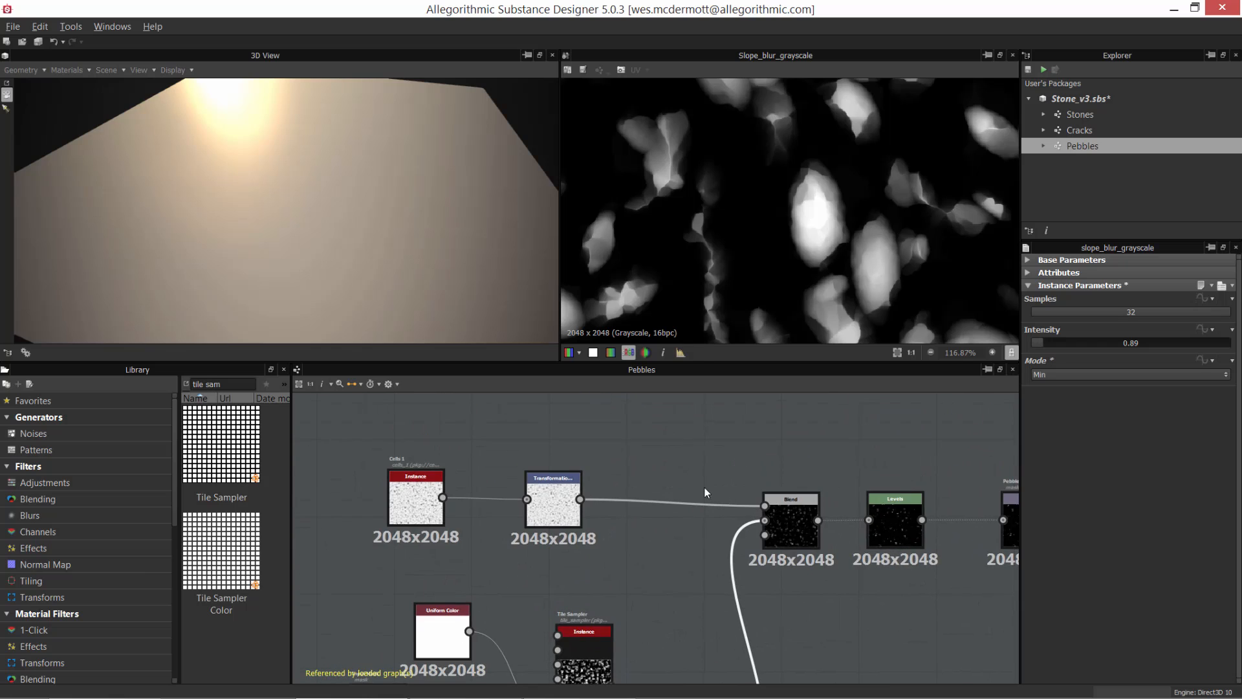
pyautogui.scroll(3, 705, 488)
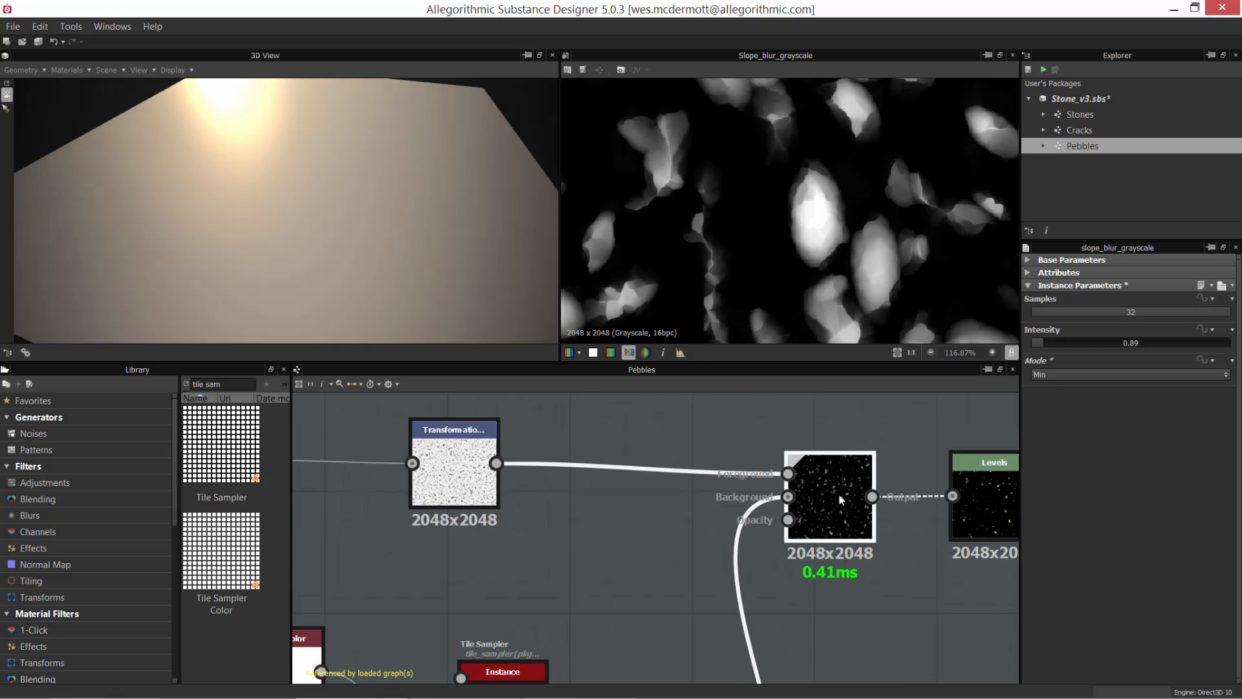
pyautogui.doubleClick(841, 499)
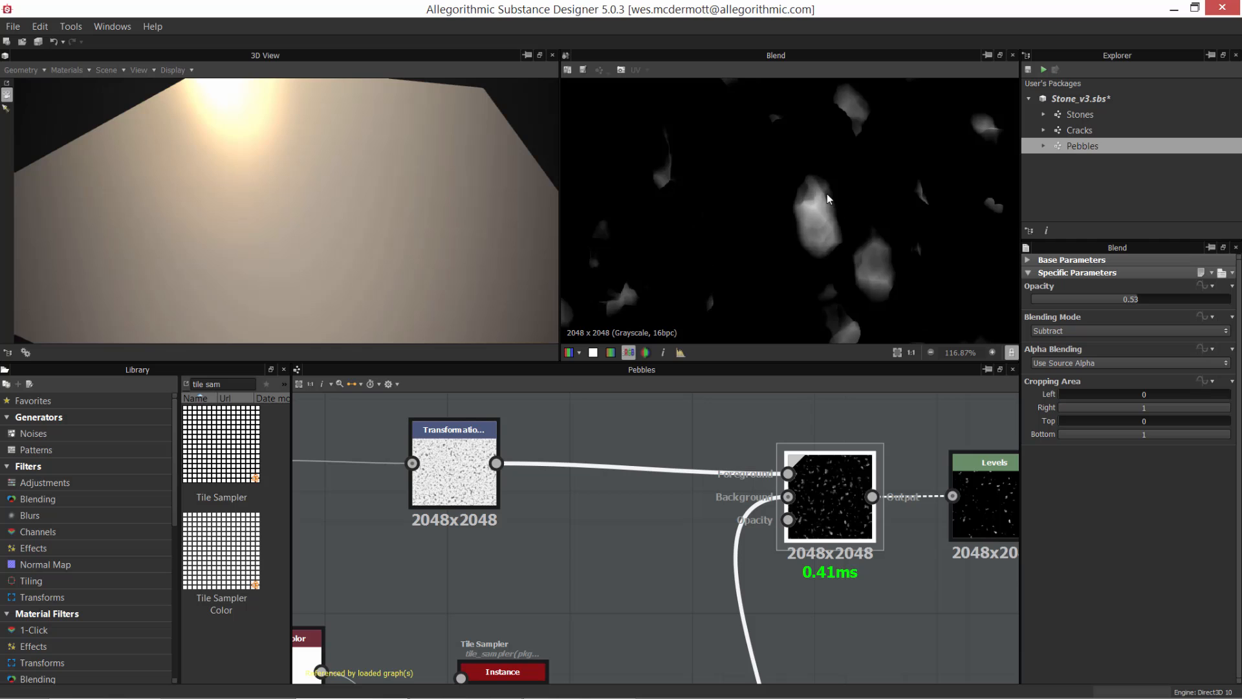
pyautogui.scroll(-5, 827, 198)
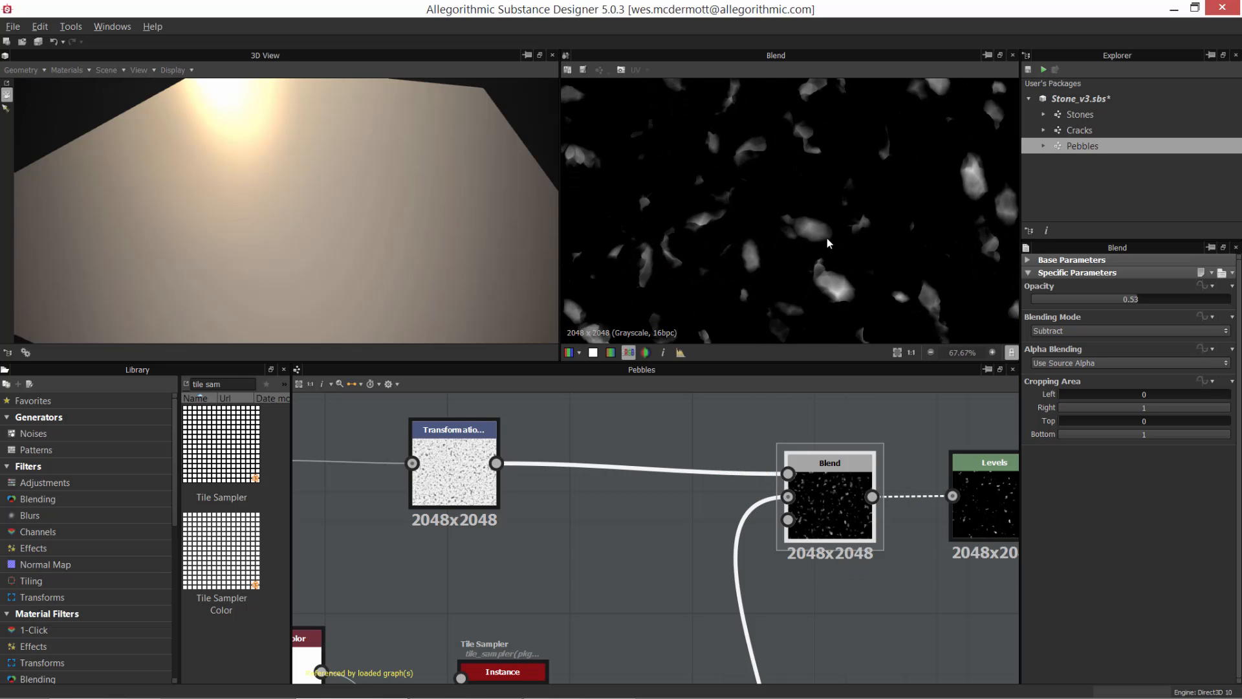
pyautogui.scroll(8, 828, 243)
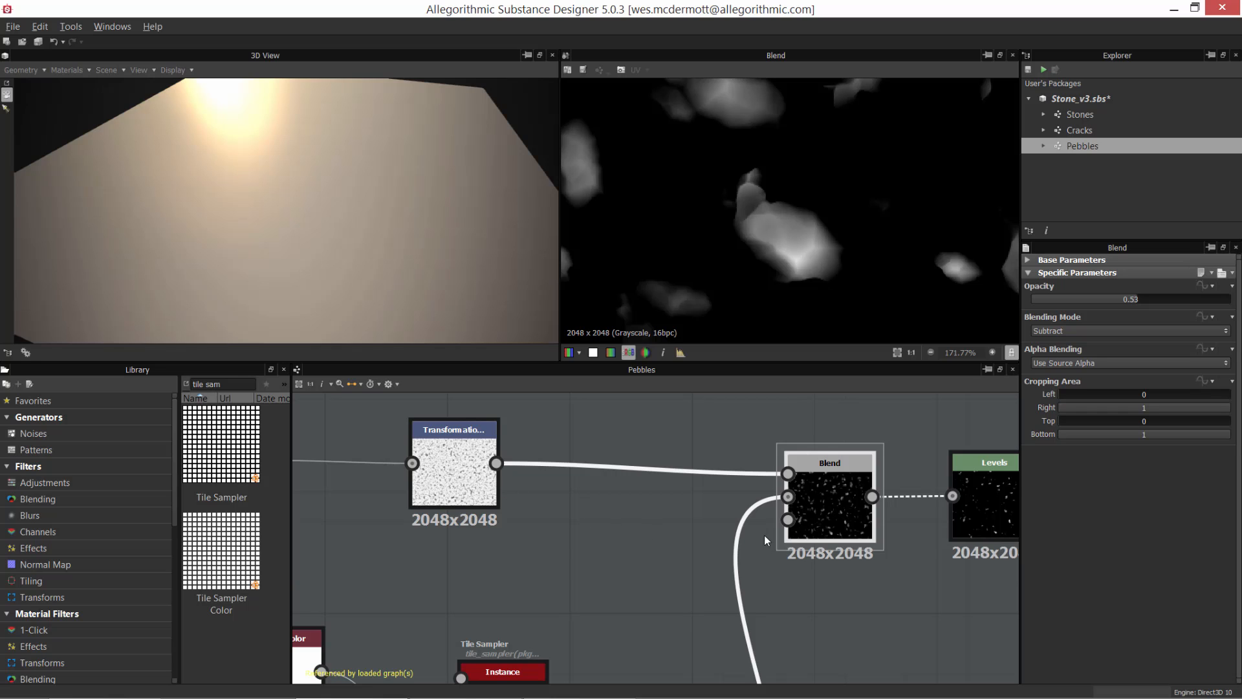
# Step: Preview the Cells 1 and Transformation 2D nodes that feed the Blend node's Foreground input
pyautogui.moveTo(621, 497); pyautogui.dragTo(810, 501, button='middle')
pyautogui.scroll(-1, 704, 523)
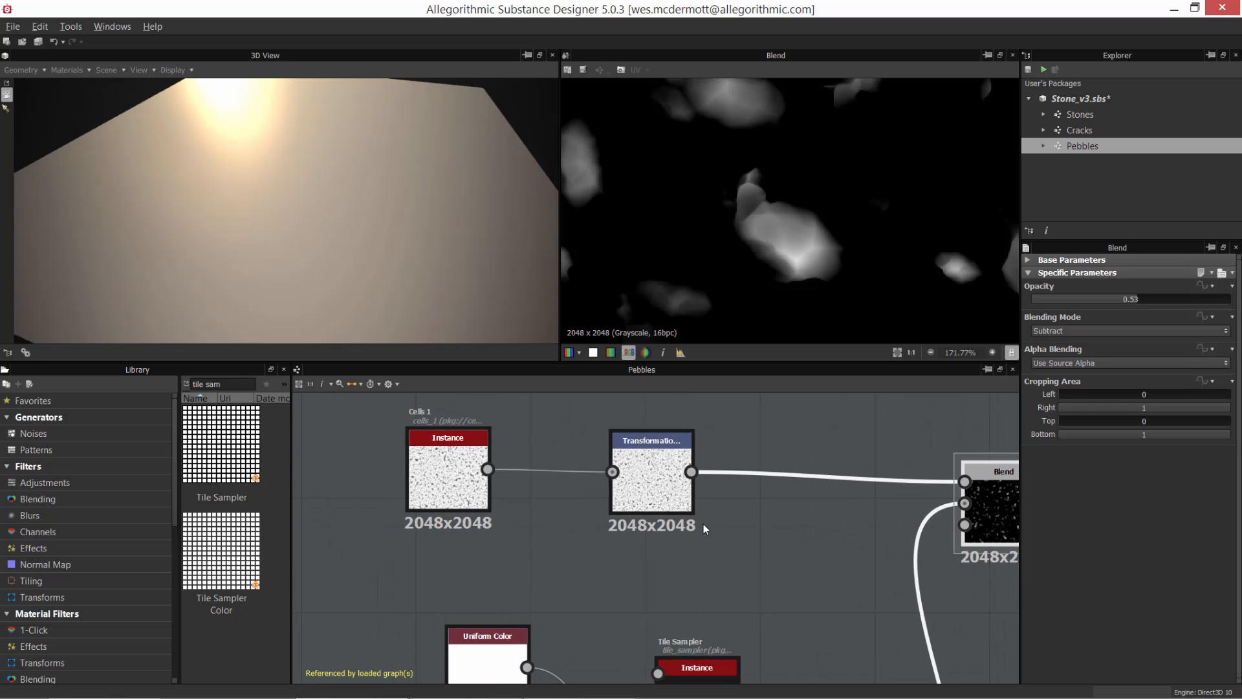
pyautogui.doubleClick(448, 472)
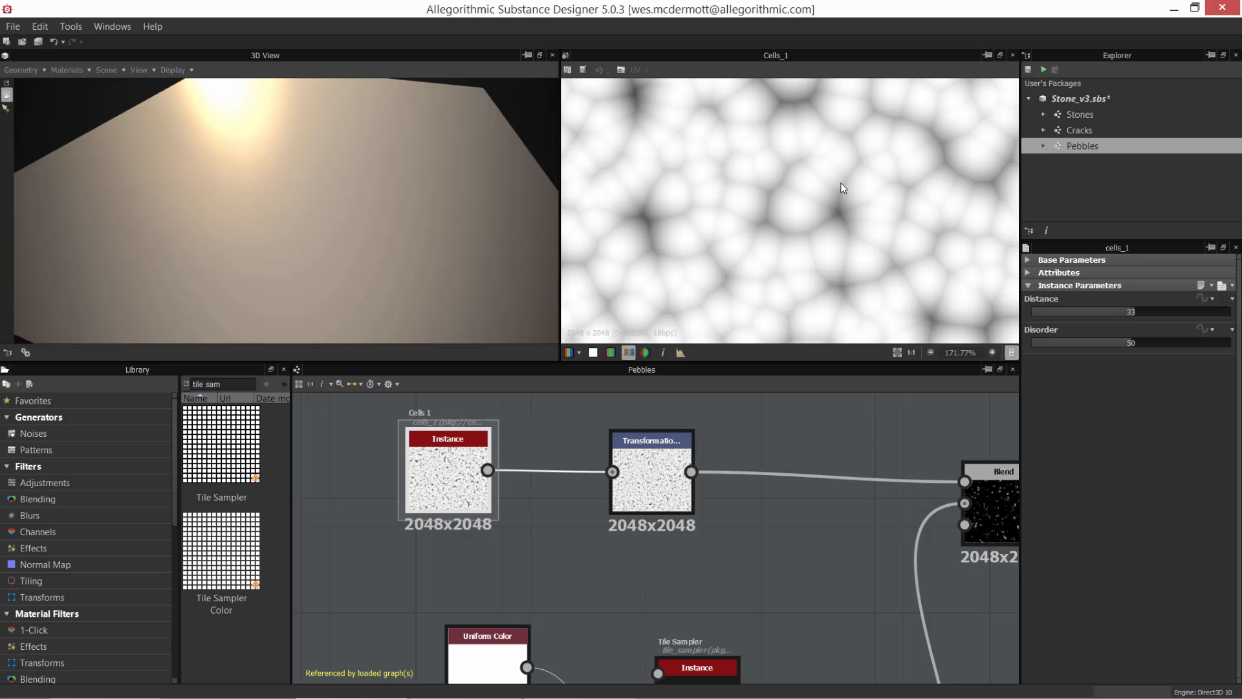
pyautogui.scroll(-3, 823, 197)
pyautogui.moveTo(720, 475); pyautogui.dragTo(581, 472, button='middle')
pyautogui.doubleClick(512, 473)
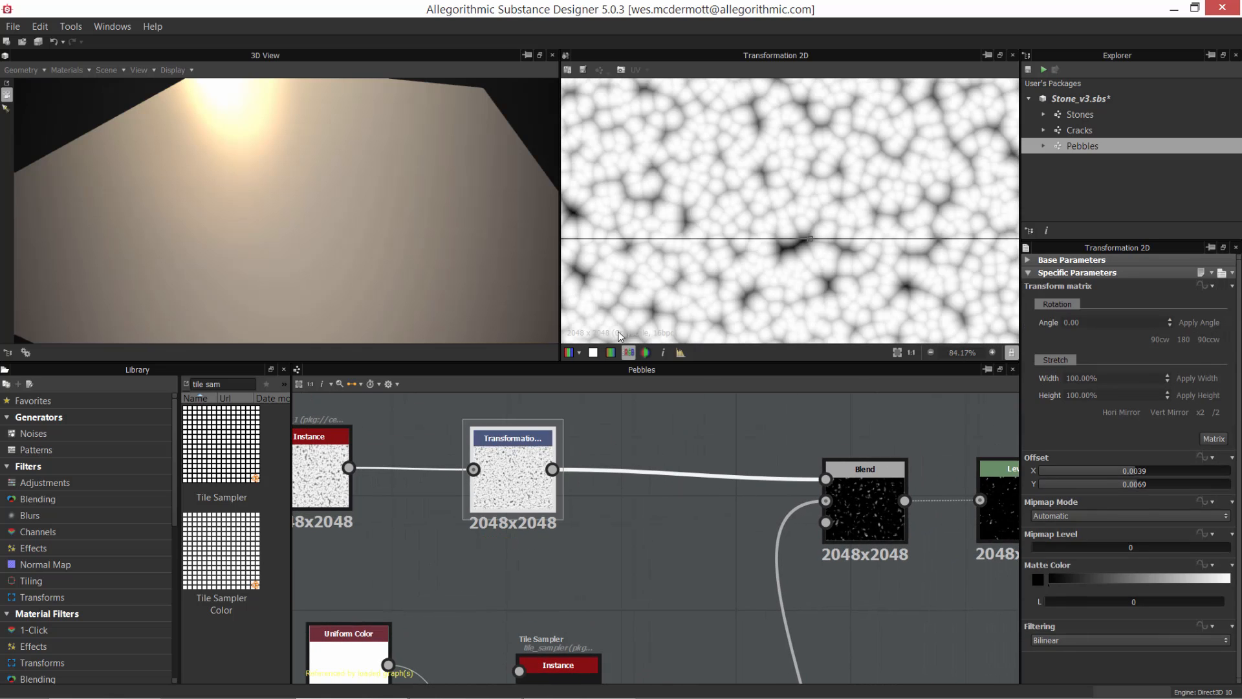
pyautogui.scroll(-4, 823, 242)
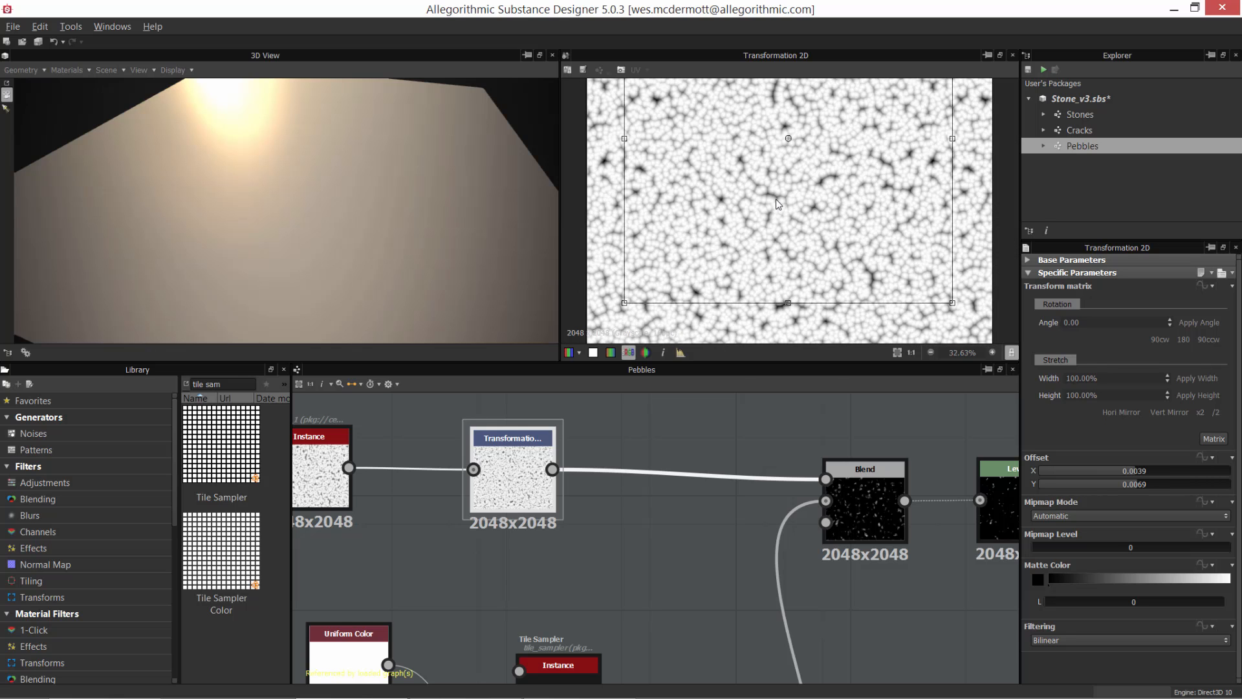
# Step: Preview the Blend node again, reduce its Opacity to 0.37 and check the pebbles in the preview
pyautogui.moveTo(884, 508); pyautogui.dragTo(743, 445, button='middle')
pyautogui.doubleClick(742, 445)
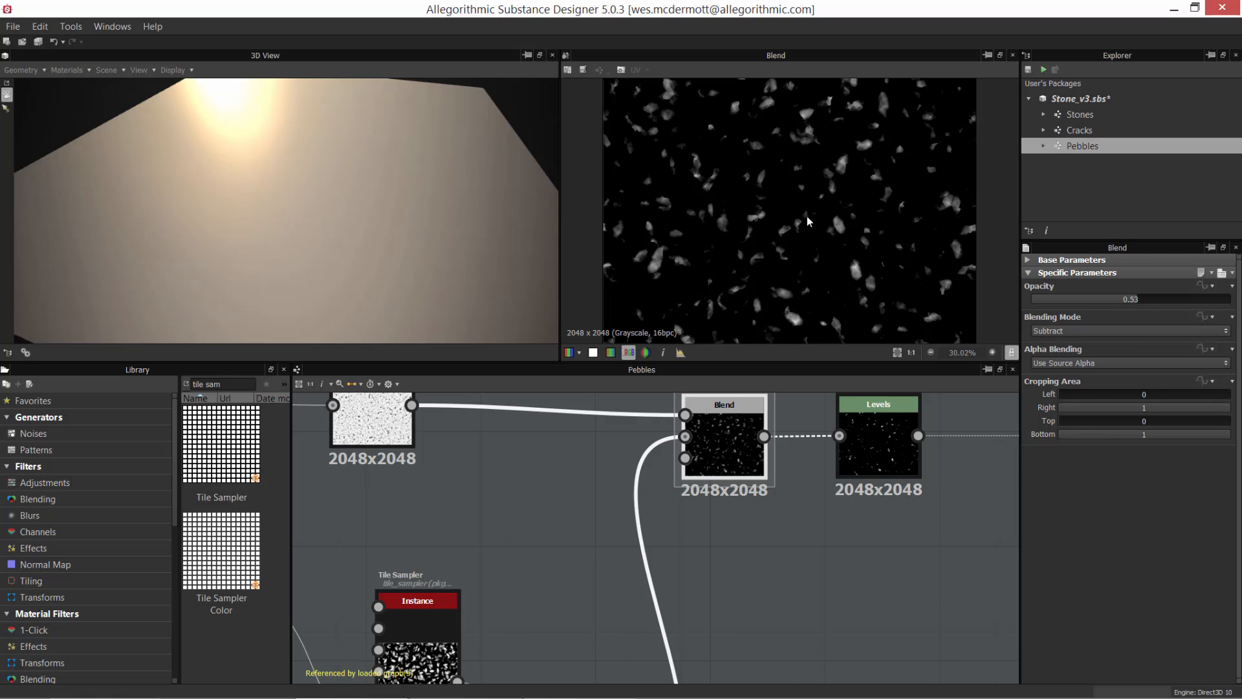
pyautogui.scroll(7, 845, 249)
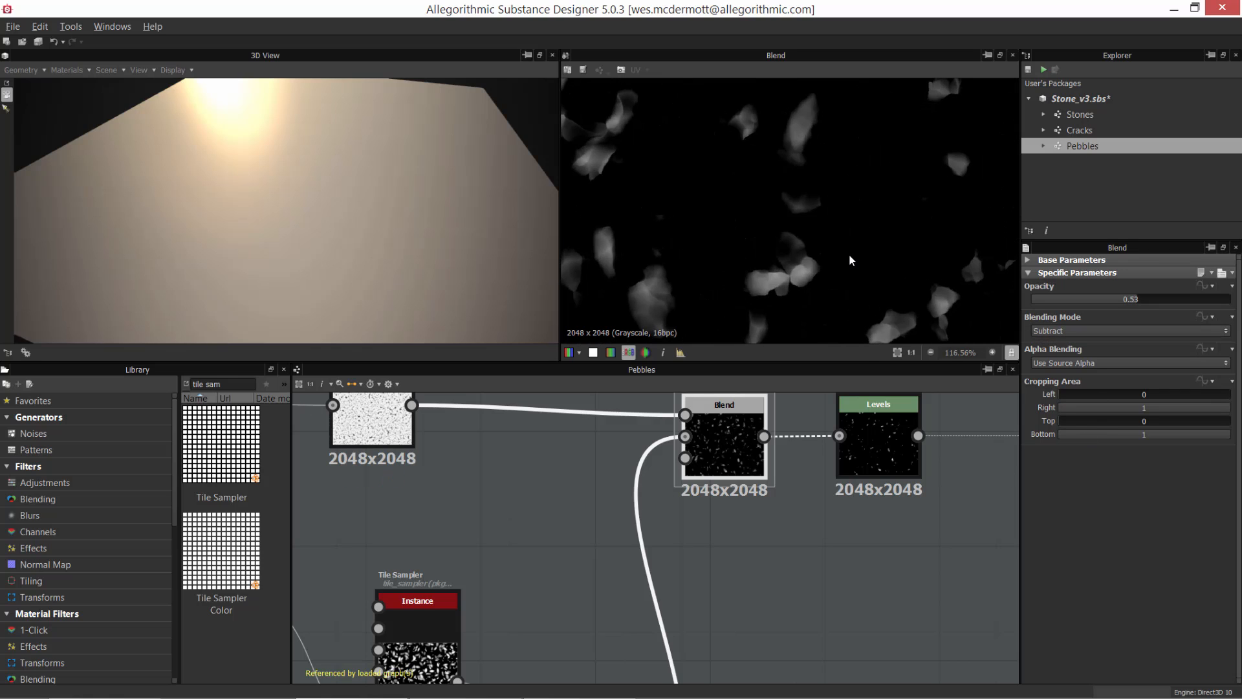
pyautogui.scroll(3, 836, 220)
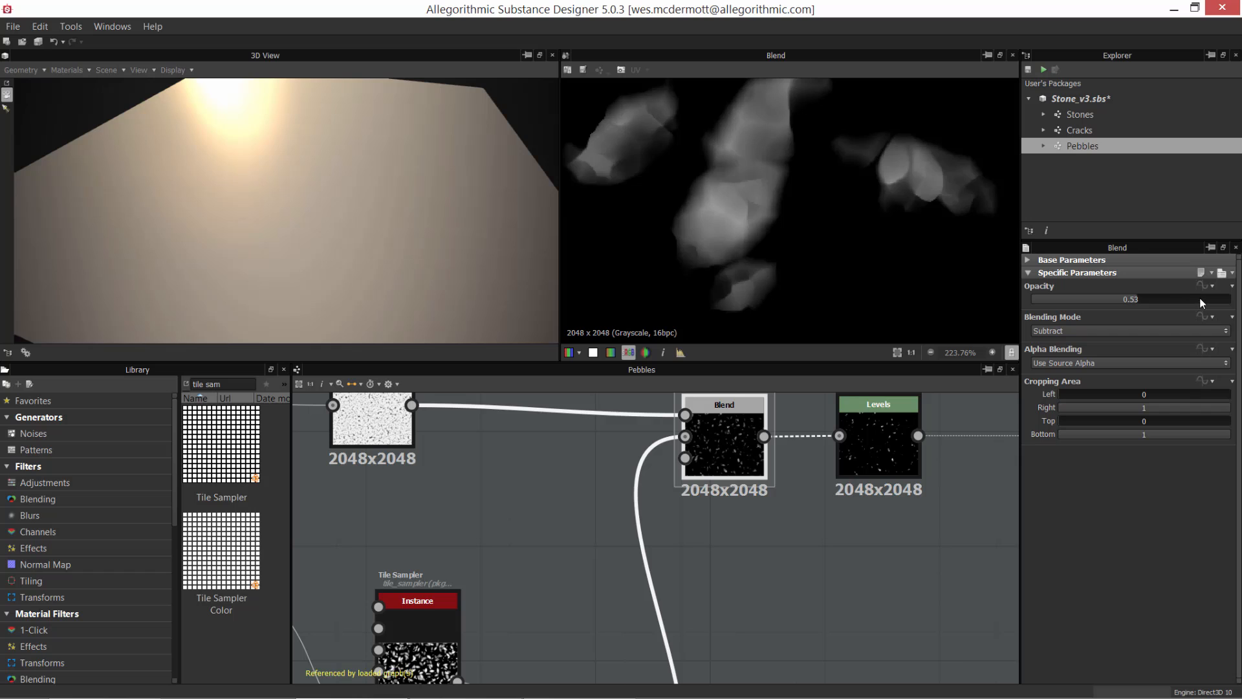
pyautogui.moveTo(1200, 297); pyautogui.dragTo(1104, 305)
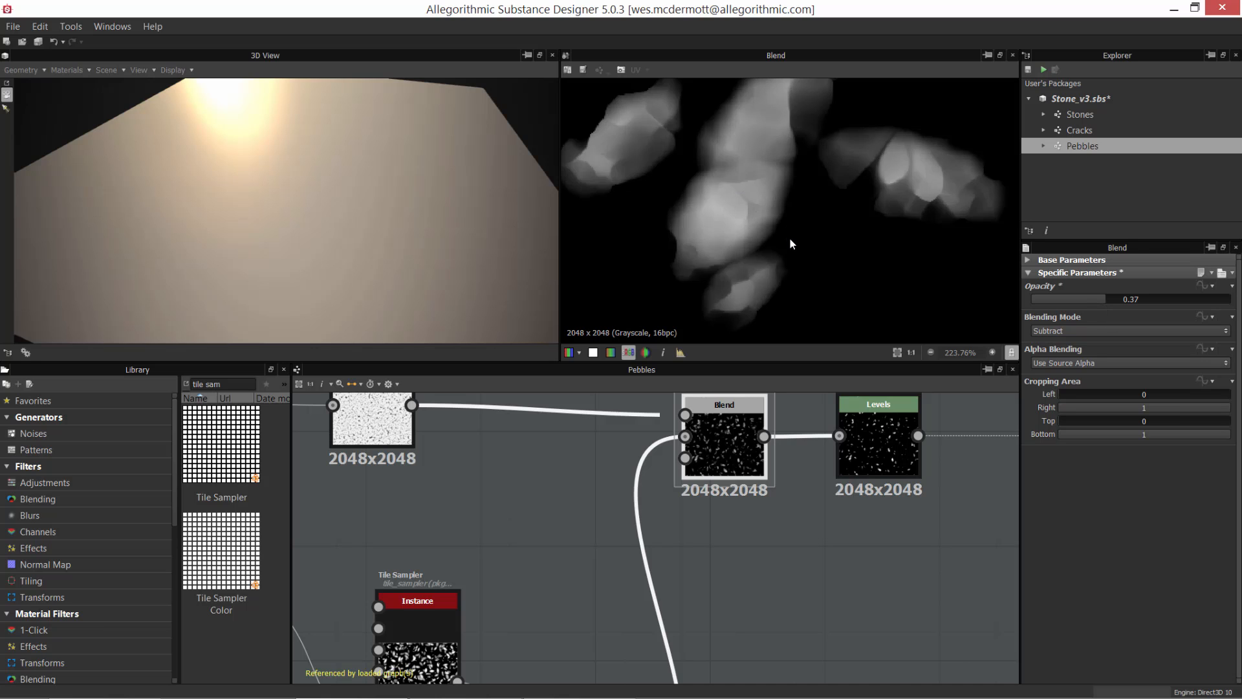
pyautogui.scroll(-5, 790, 242)
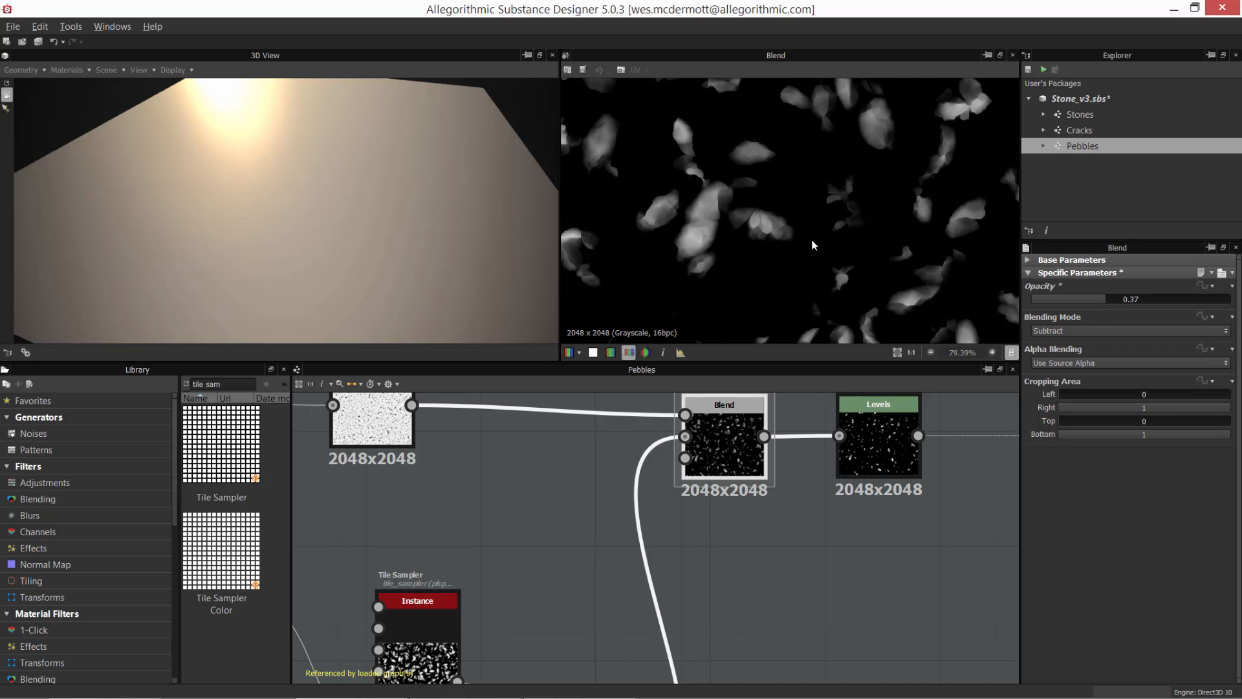
pyautogui.scroll(1, 672, 533)
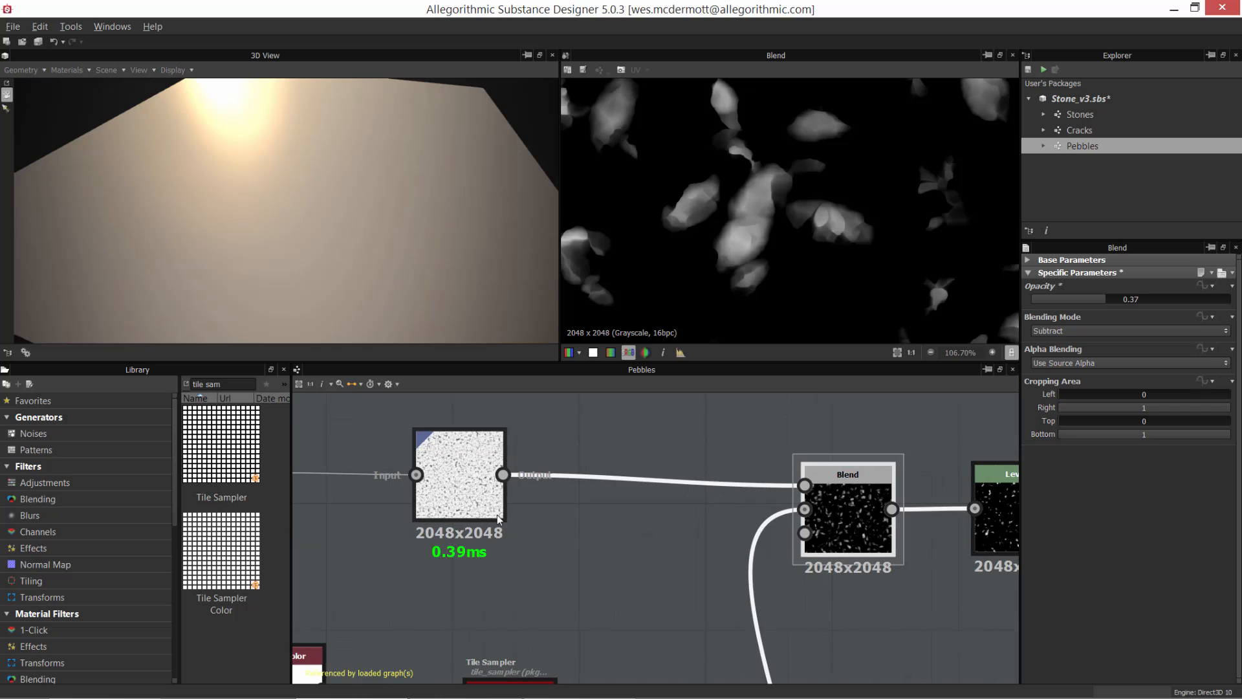
# Step: Set the Cells 1 node's Distance to 45 and Disorder to 70.95, and check the effect in the Blend preview
pyautogui.moveTo(480, 504); pyautogui.dragTo(638, 501, button='middle')
pyautogui.click(374, 474)
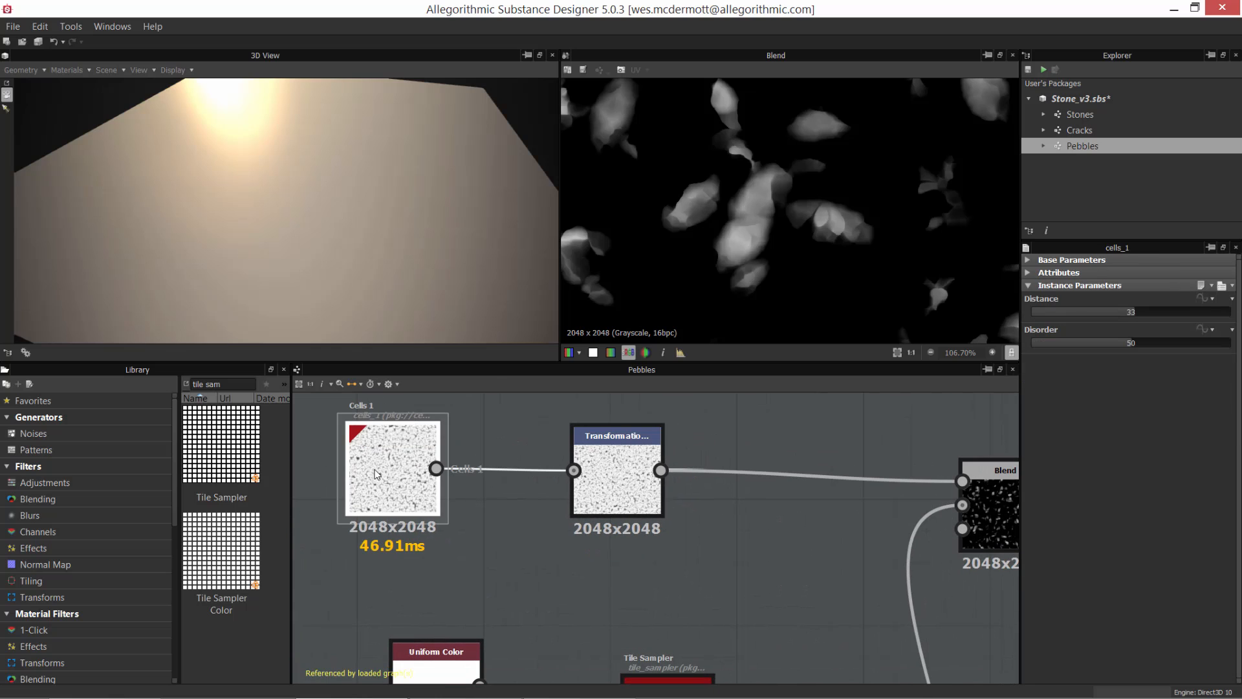
pyautogui.moveTo(1100, 312)
pyautogui.mouseDown()
pyautogui.moveTo(1105, 333)
pyautogui.moveTo(1175, 314)
pyautogui.moveTo(1093, 308)
pyautogui.mouseUp()
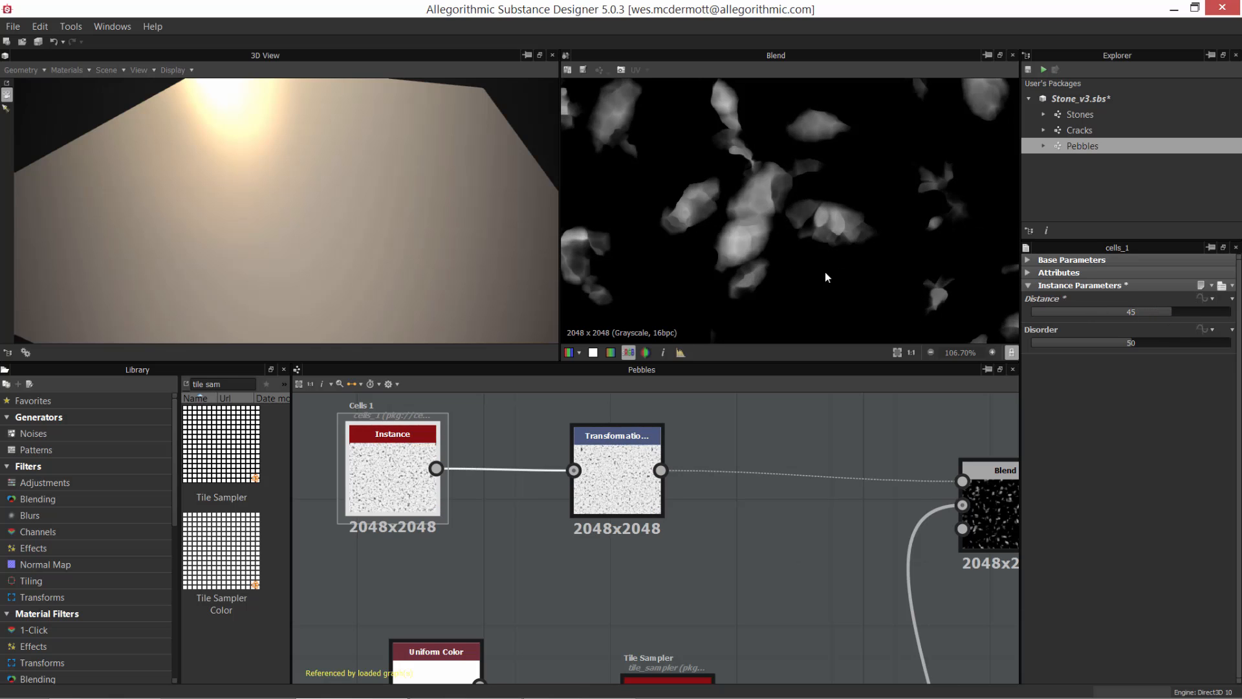
pyautogui.moveTo(1145, 342); pyautogui.dragTo(1174, 343)
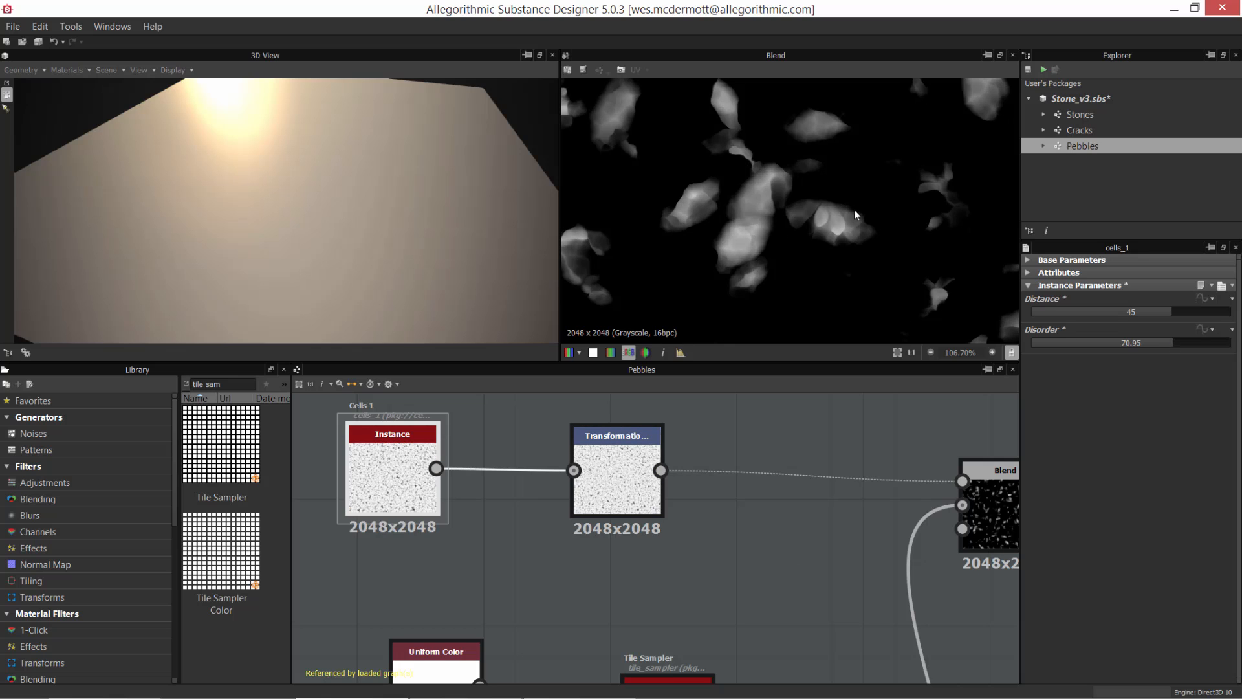
pyautogui.scroll(-5, 830, 231)
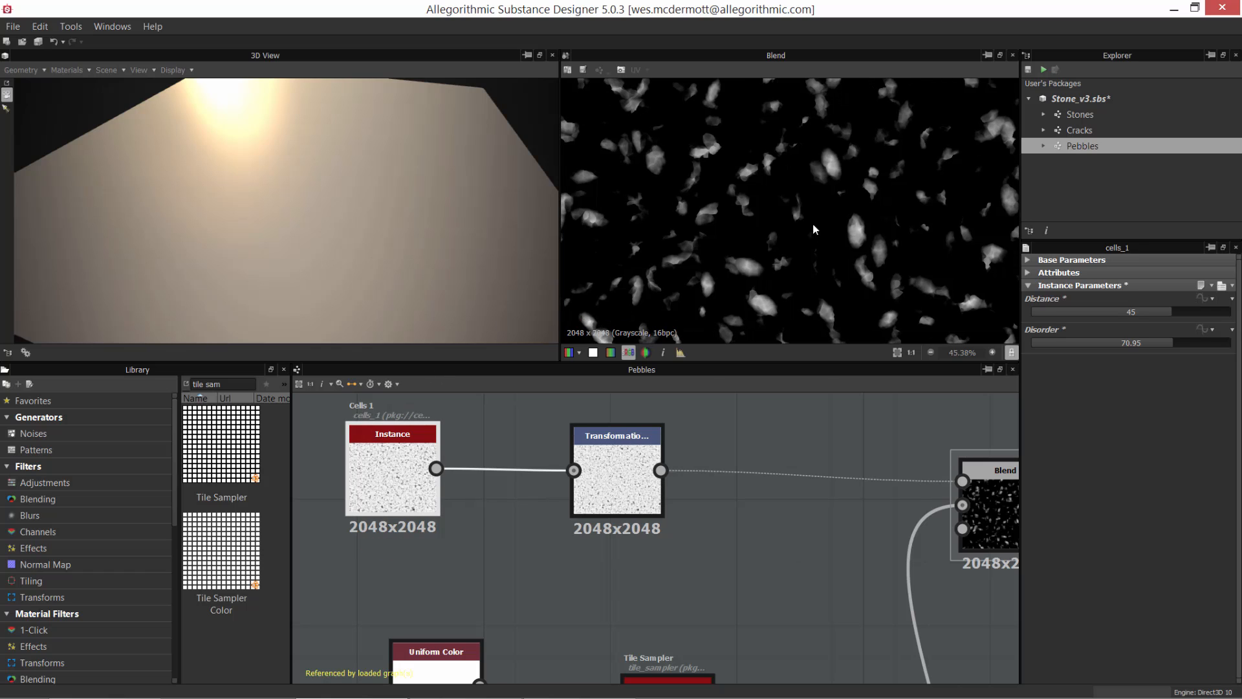
pyautogui.scroll(8, 850, 258)
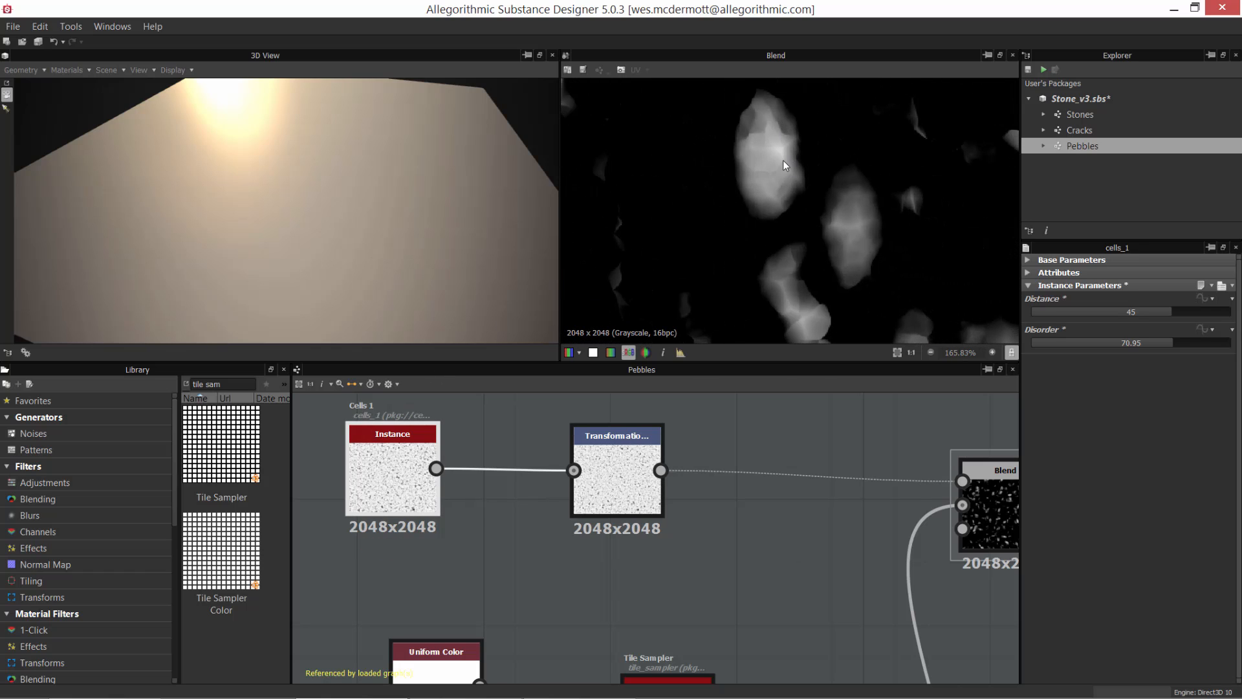
pyautogui.scroll(-7, 809, 230)
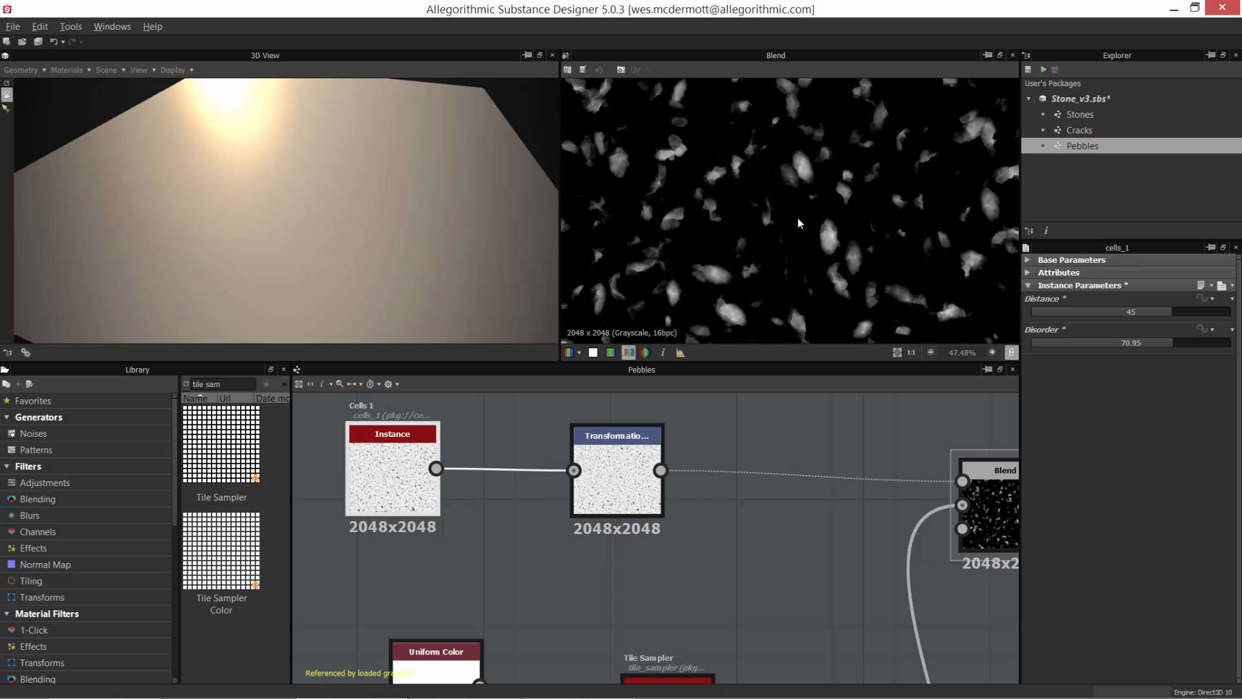
# Step: Select the Blend node again and examine the subtracted pebble shapes up close in its preview
pyautogui.press('f')
pyautogui.moveTo(759, 533); pyautogui.dragTo(748, 535, button='middle')
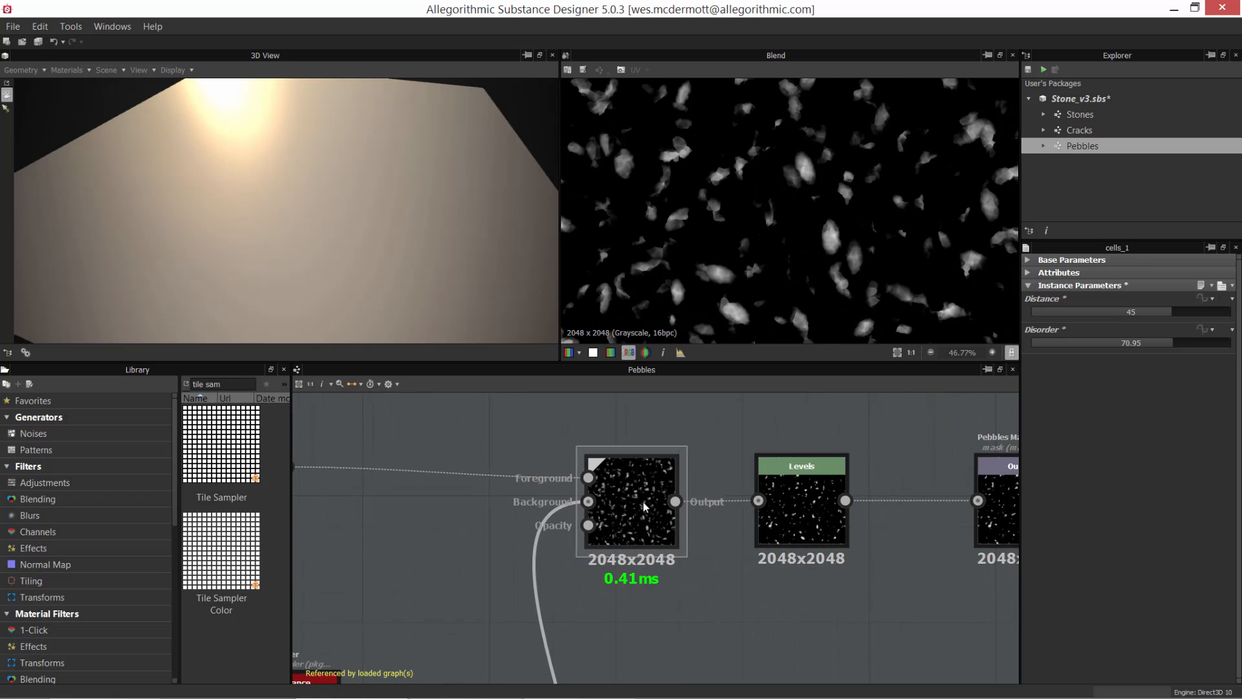
pyautogui.click(655, 494)
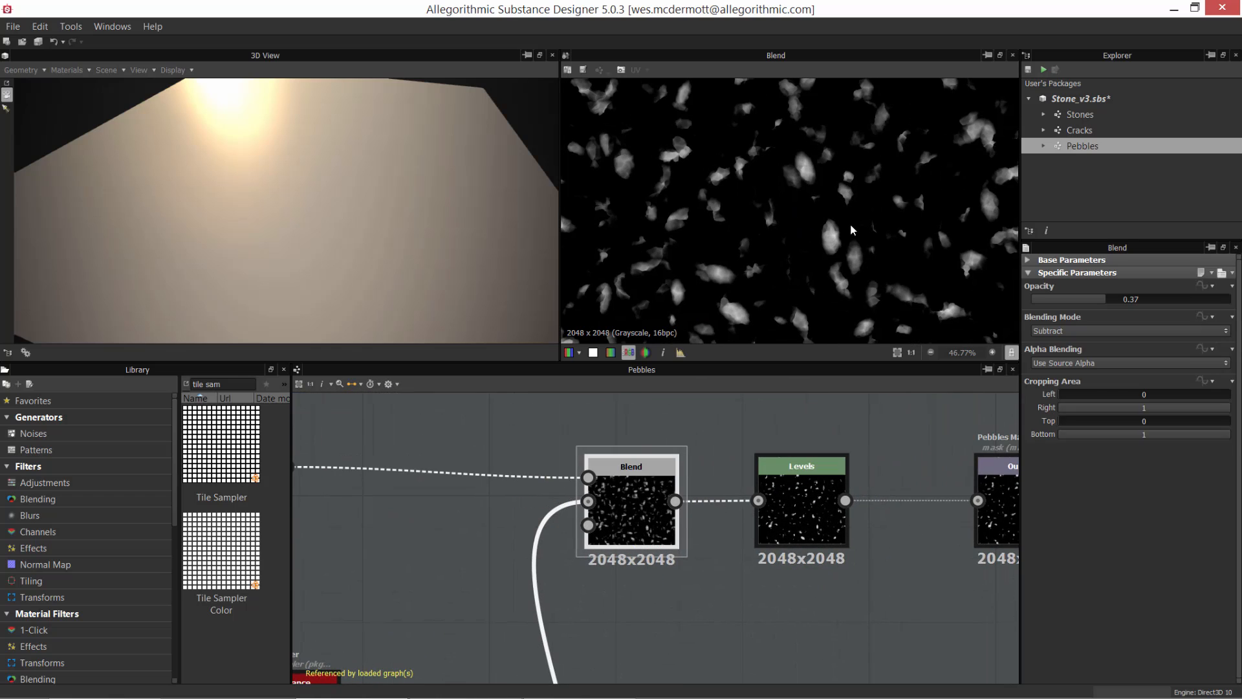
pyautogui.scroll(4, 852, 229)
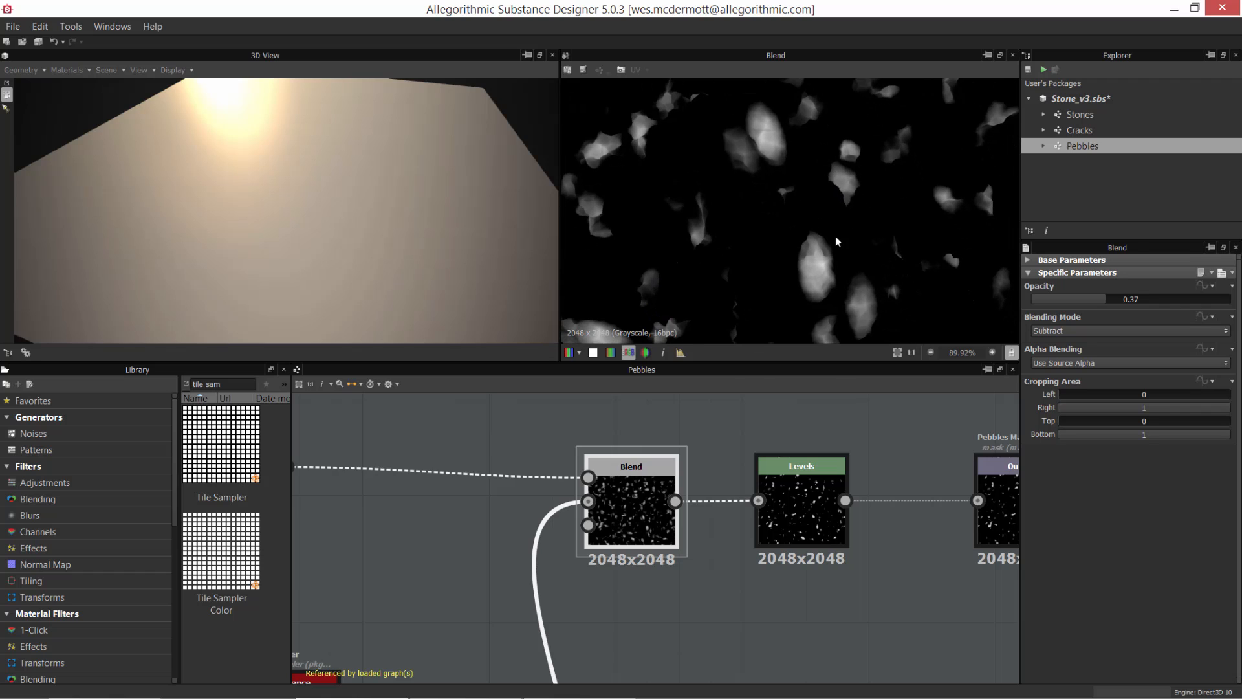
# Step: Preview the Levels node that follows the Blend node and examine the remaining pebbles up close
pyautogui.doubleClick(821, 512)
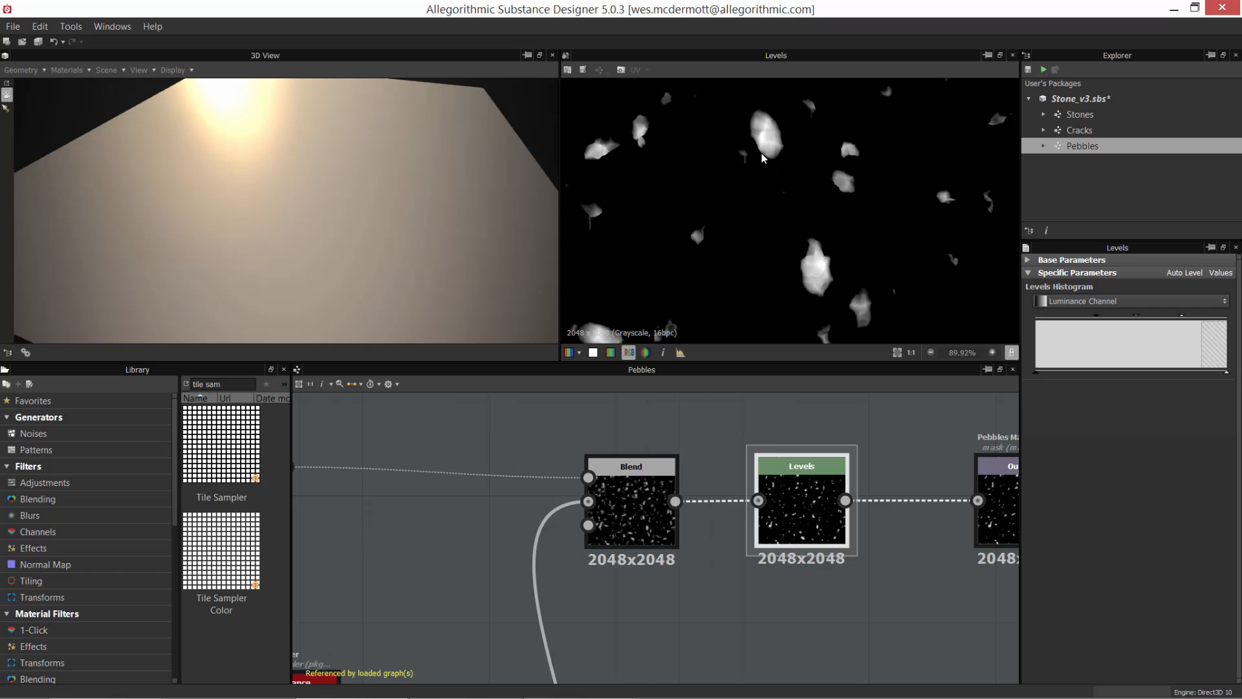
pyautogui.moveTo(818, 243); pyautogui.dragTo(893, 111, button='middle')
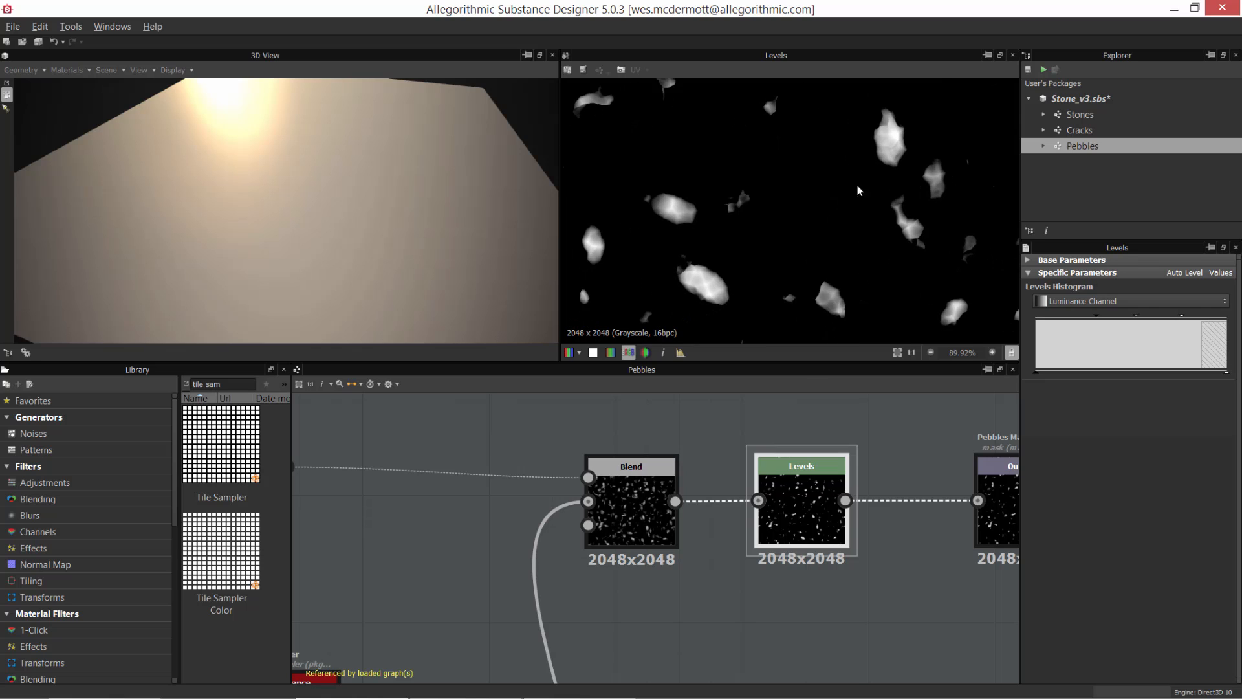
pyautogui.scroll(1, 847, 196)
pyautogui.moveTo(837, 205); pyautogui.dragTo(897, 182, button='middle')
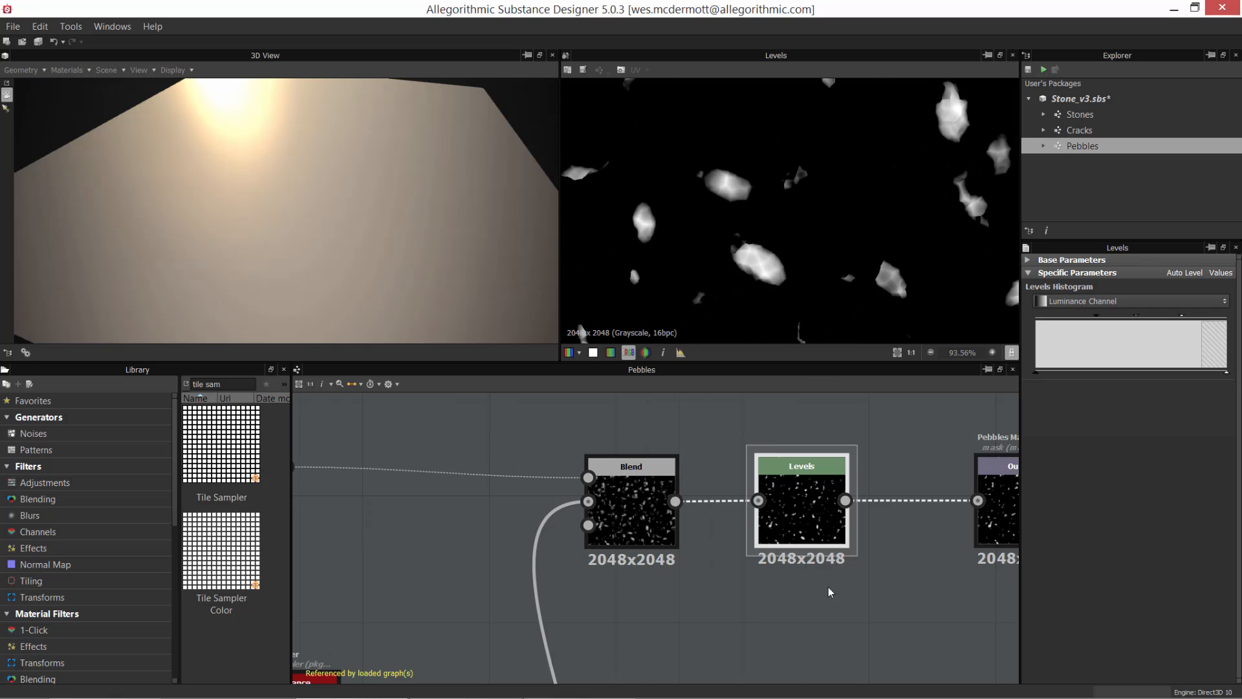
# Step: Preview the Pebbles Mask output node and examine the finished pebble mask at different magnifications
pyautogui.moveTo(855, 521); pyautogui.dragTo(696, 536, button='middle')
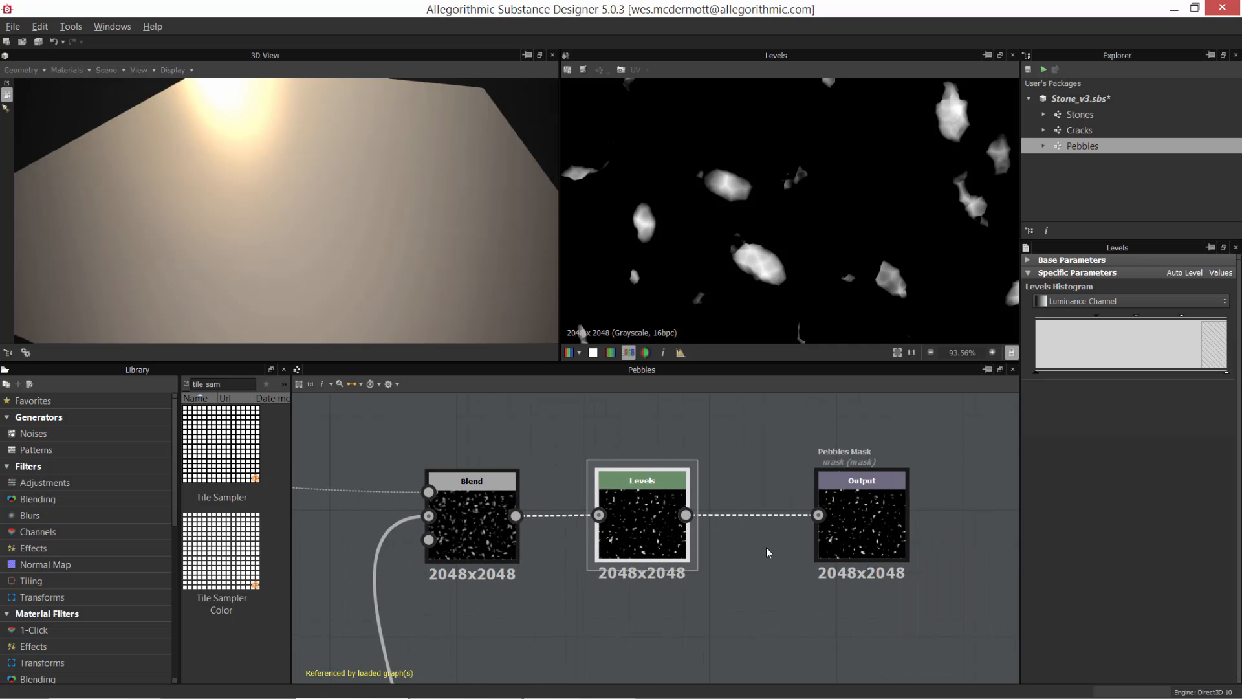
pyautogui.scroll(-1, 770, 550)
pyautogui.moveTo(839, 549); pyautogui.dragTo(786, 557, button='middle')
pyautogui.click(787, 560)
pyautogui.moveTo(812, 523); pyautogui.dragTo(862, 528)
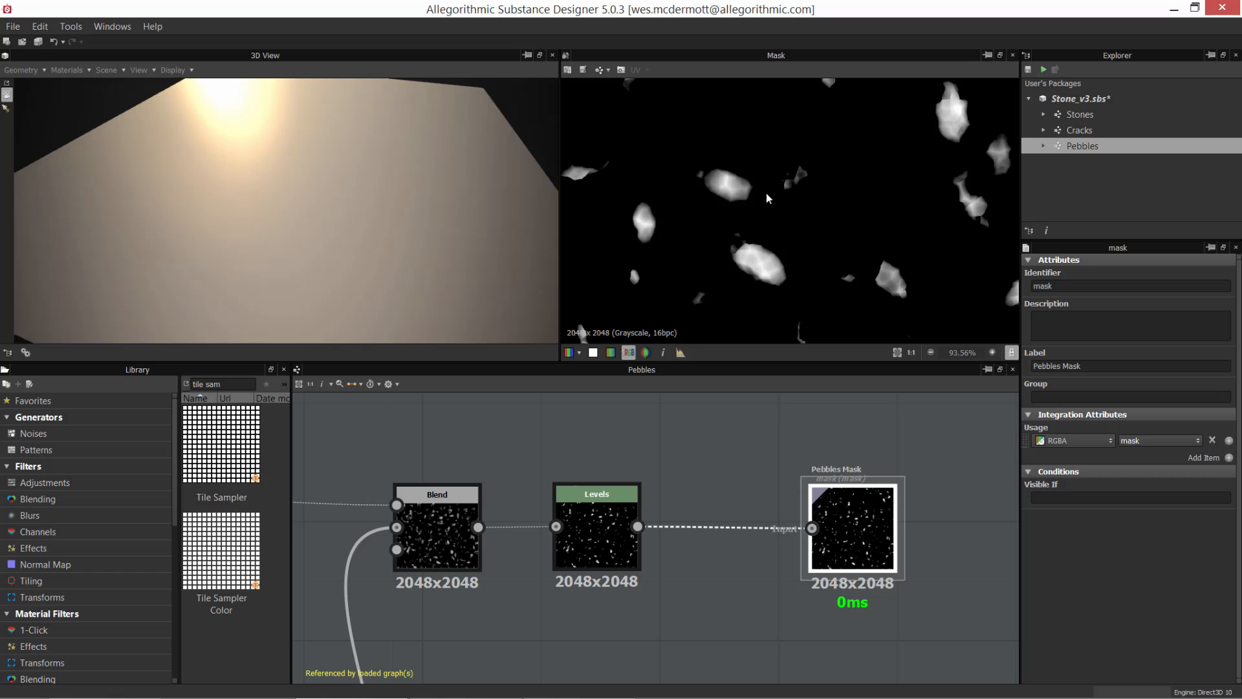
pyautogui.scroll(-2, 767, 198)
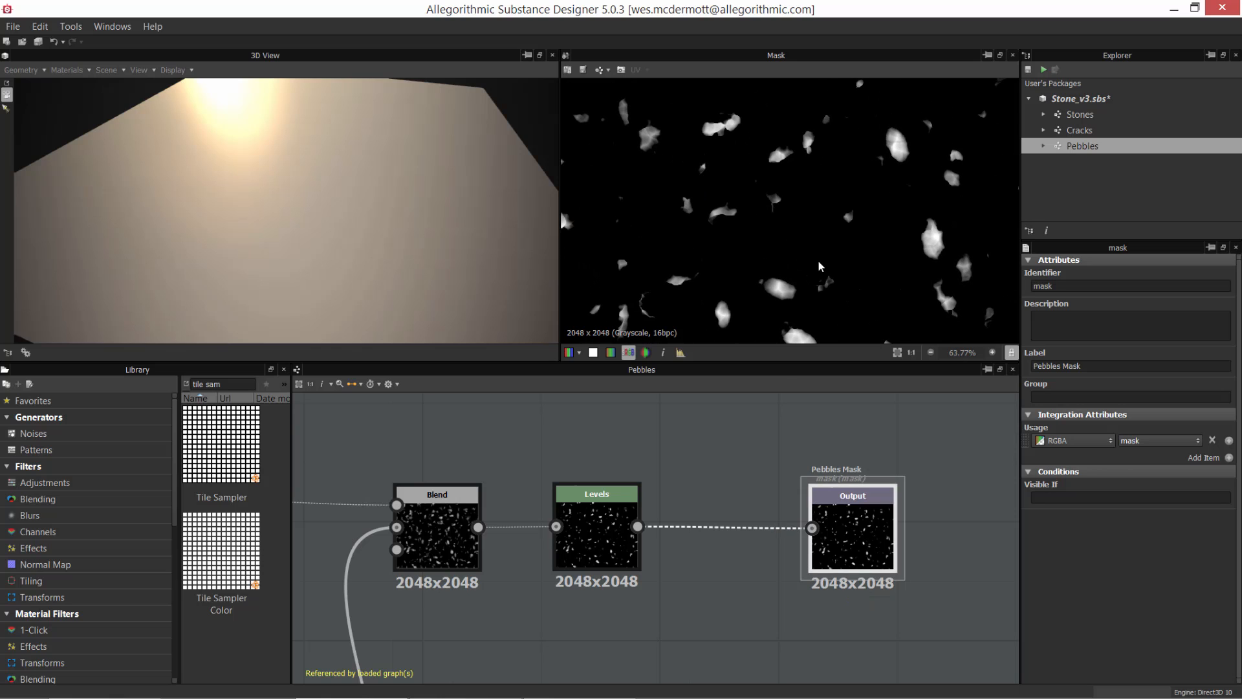
pyautogui.moveTo(835, 202); pyautogui.dragTo(827, 173, button='middle')
pyautogui.scroll(-3, 865, 275)
pyautogui.scroll(2, 802, 175)
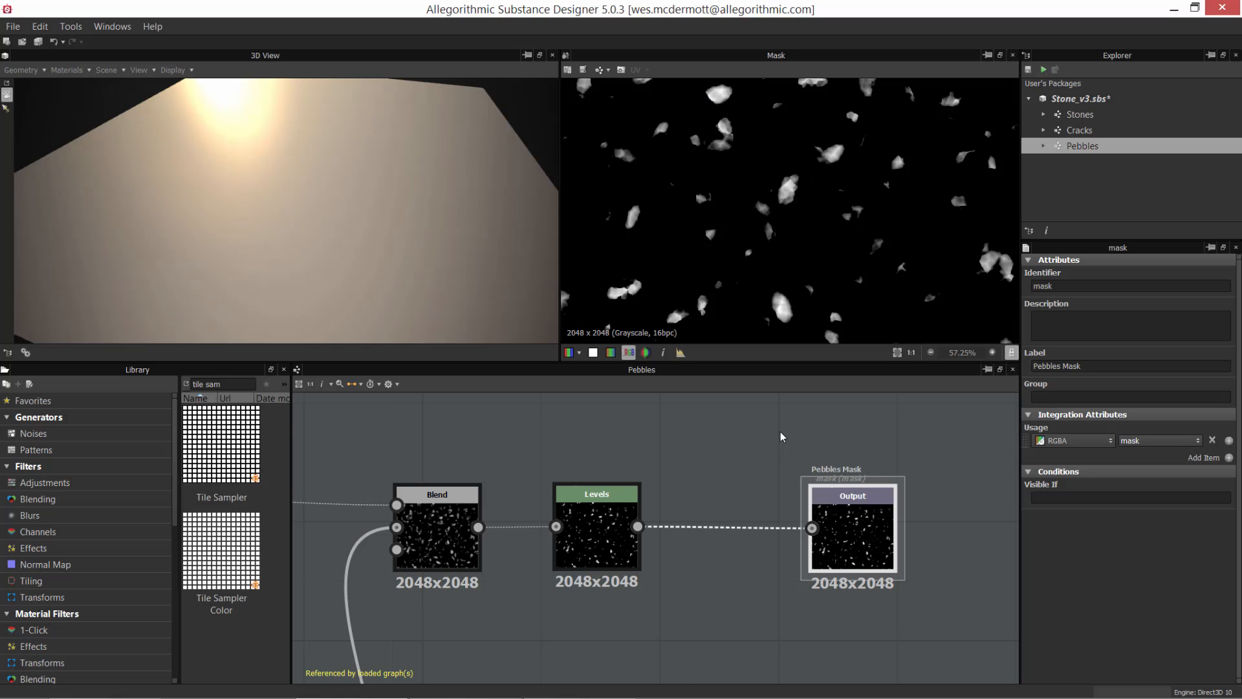
# Step: Try the Max mode on the Slope Blur Grayscale node, restore Min and compare the resulting pebble masks
pyautogui.scroll(-4, 782, 438)
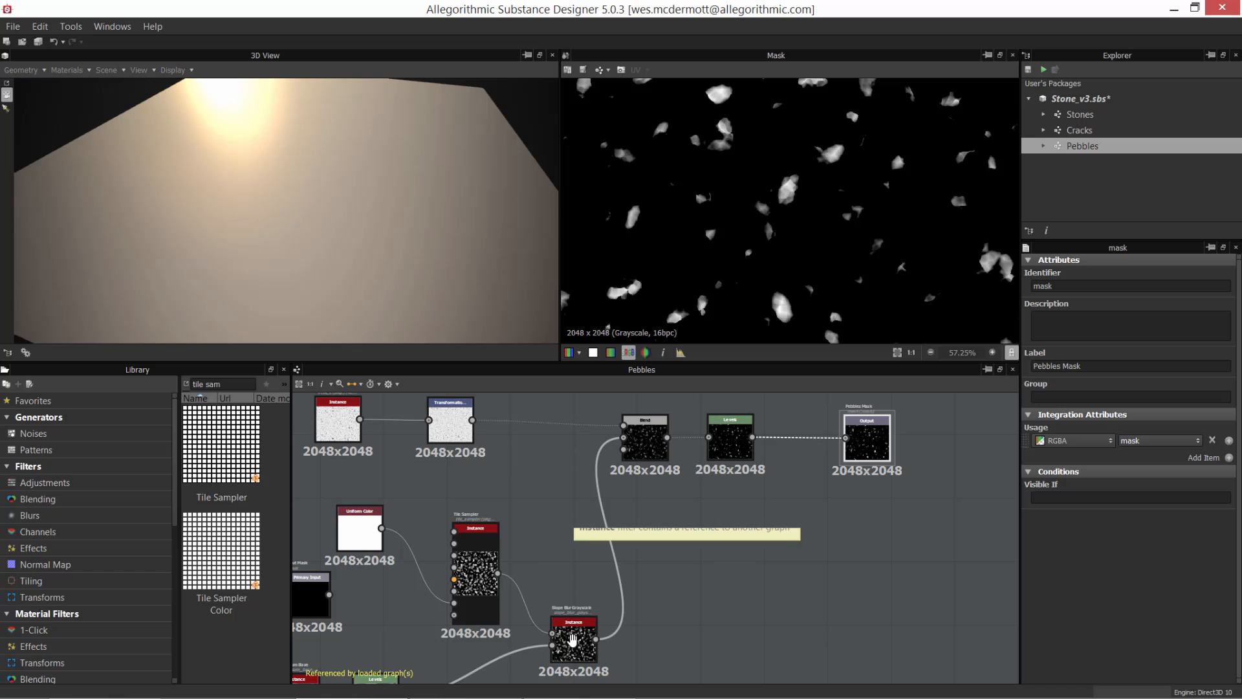
pyautogui.rightClick(569, 641)
pyautogui.click(570, 641)
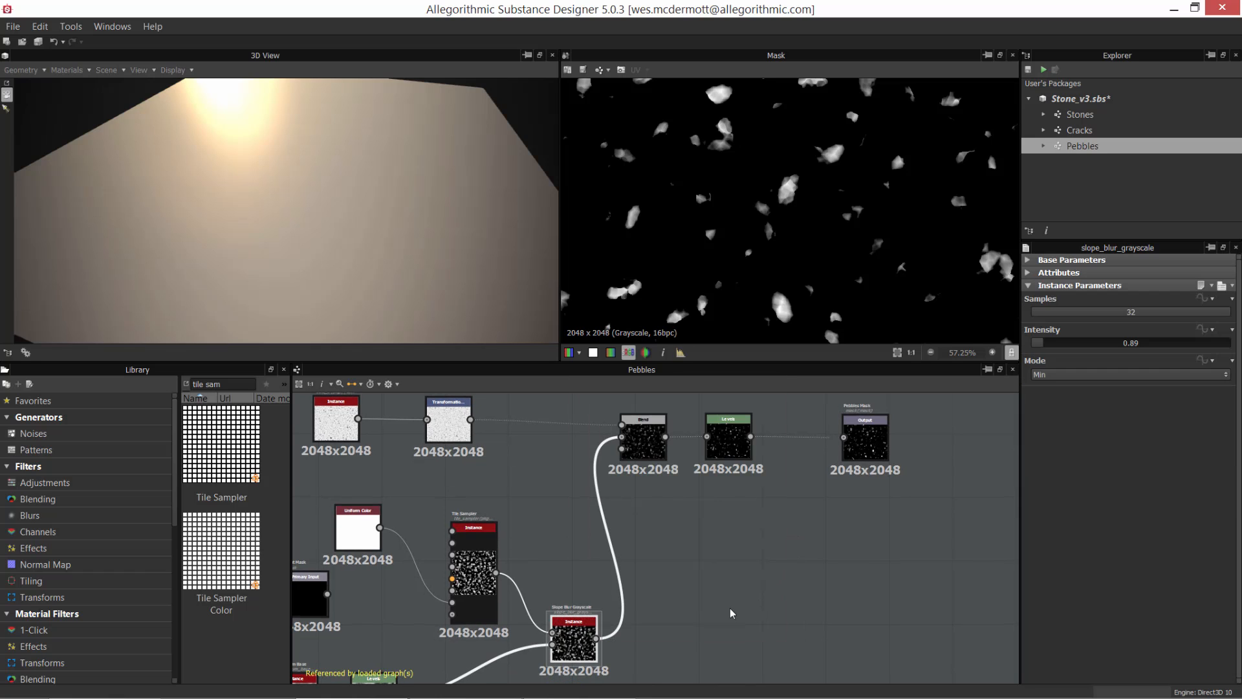
pyautogui.click(1039, 375)
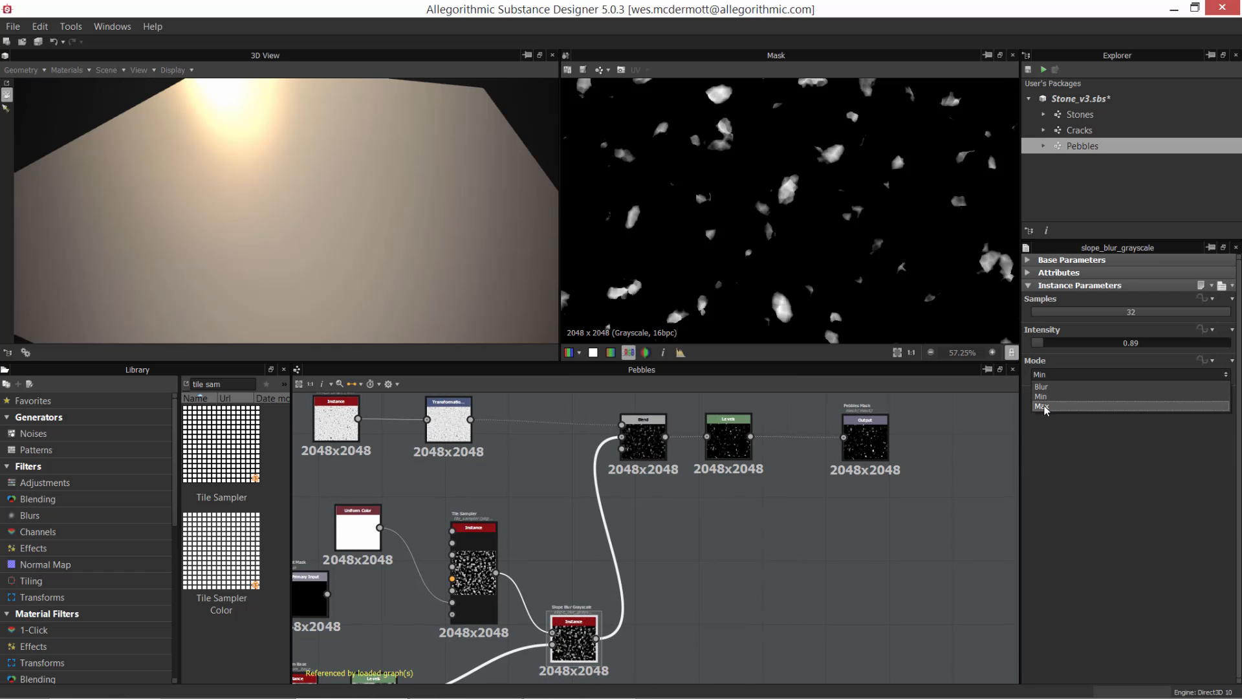
pyautogui.click(1043, 401)
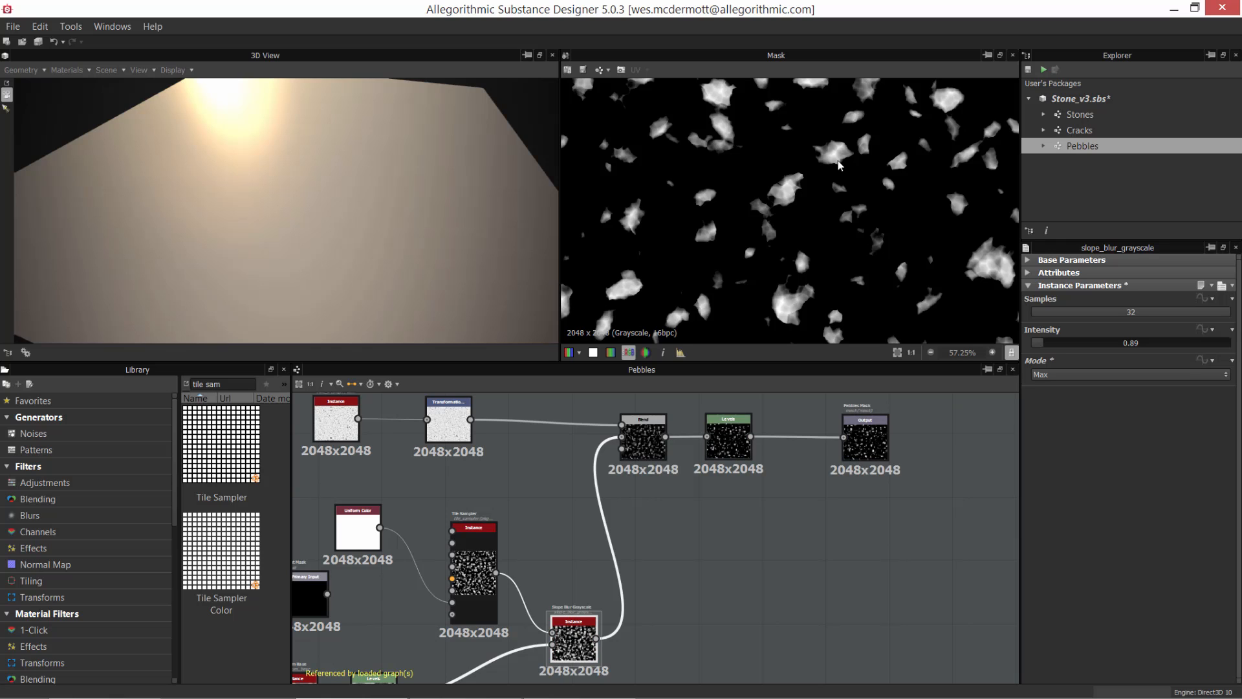
pyautogui.click(1048, 375)
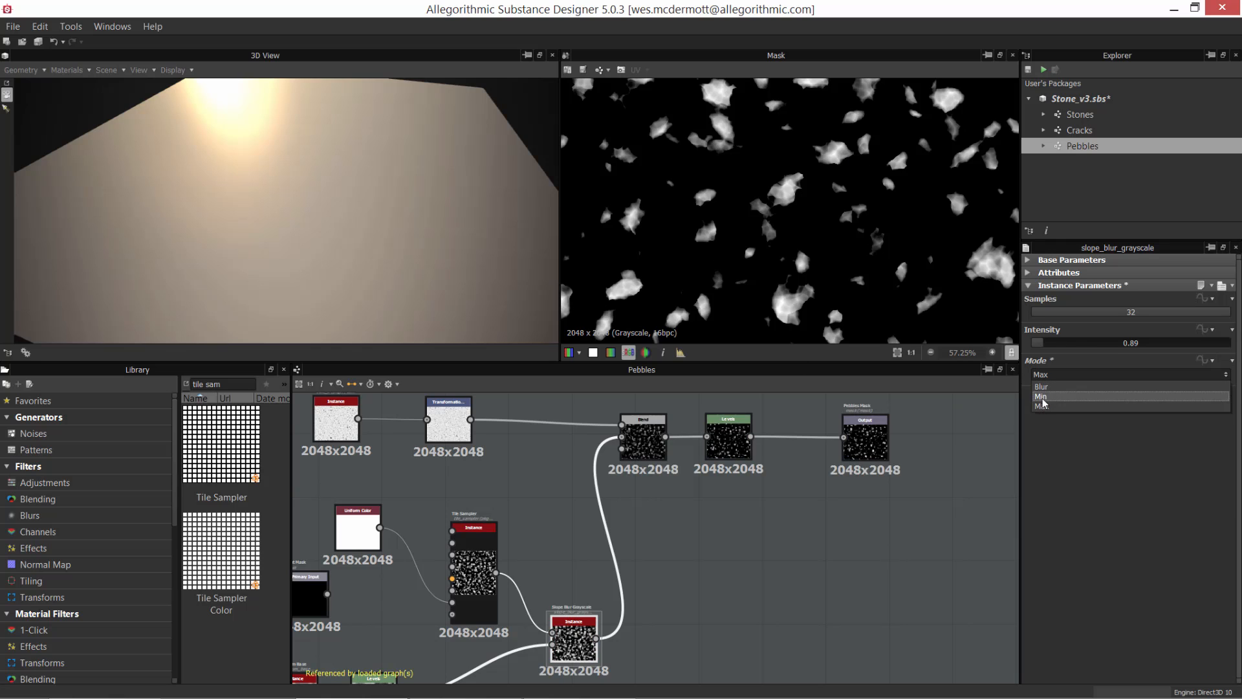
pyautogui.click(1044, 389)
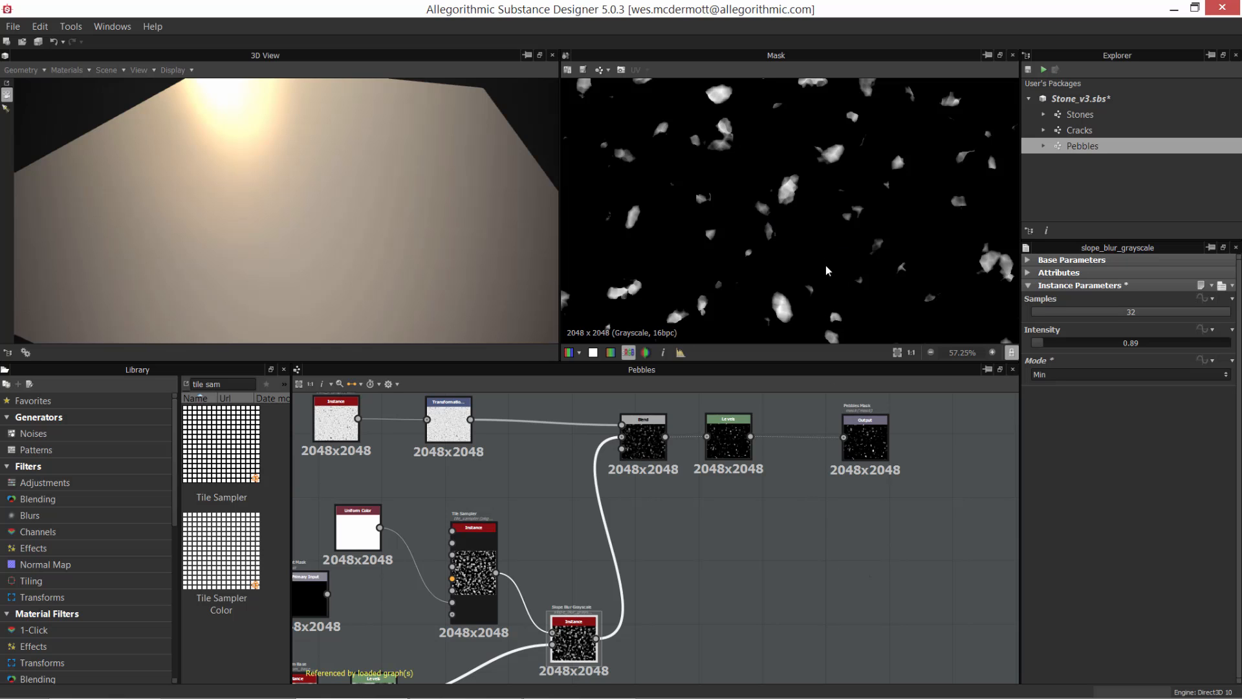
pyautogui.scroll(2, 832, 280)
pyautogui.moveTo(832, 279); pyautogui.dragTo(869, 186, button='middle')
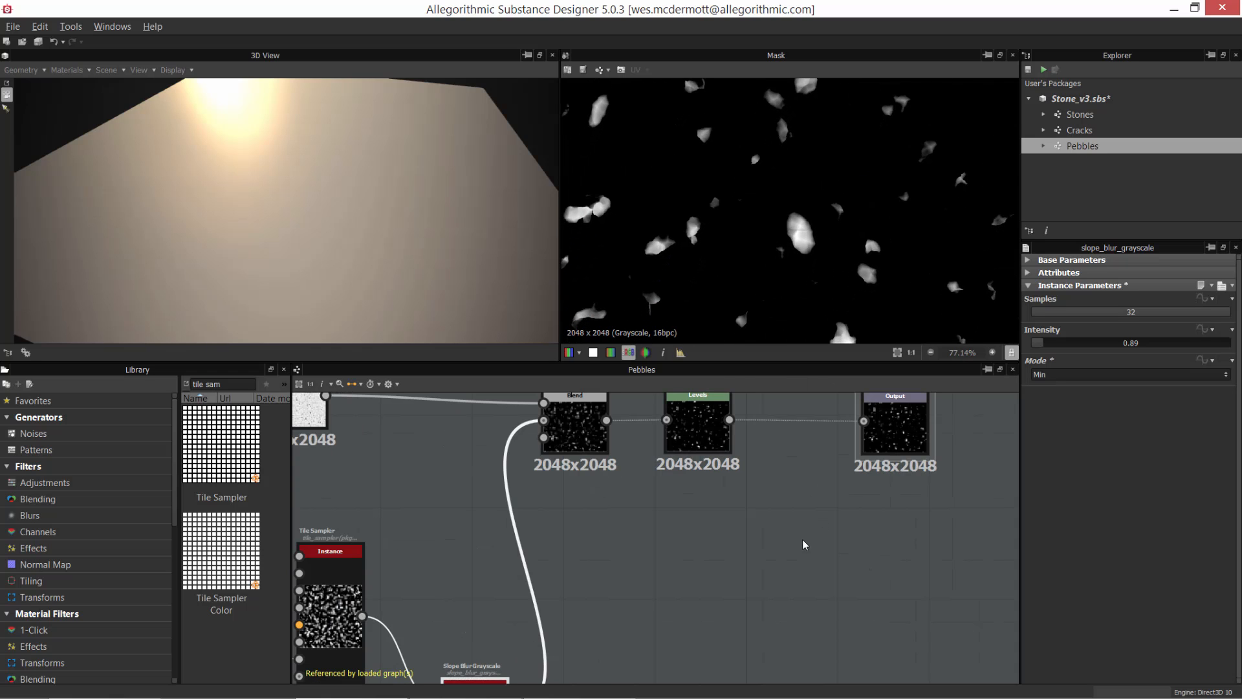
# Step: Show the Pebbles graph's input parameters and the Tile Sampler node's instance parameters
pyautogui.click(818, 528)
pyautogui.click(817, 525)
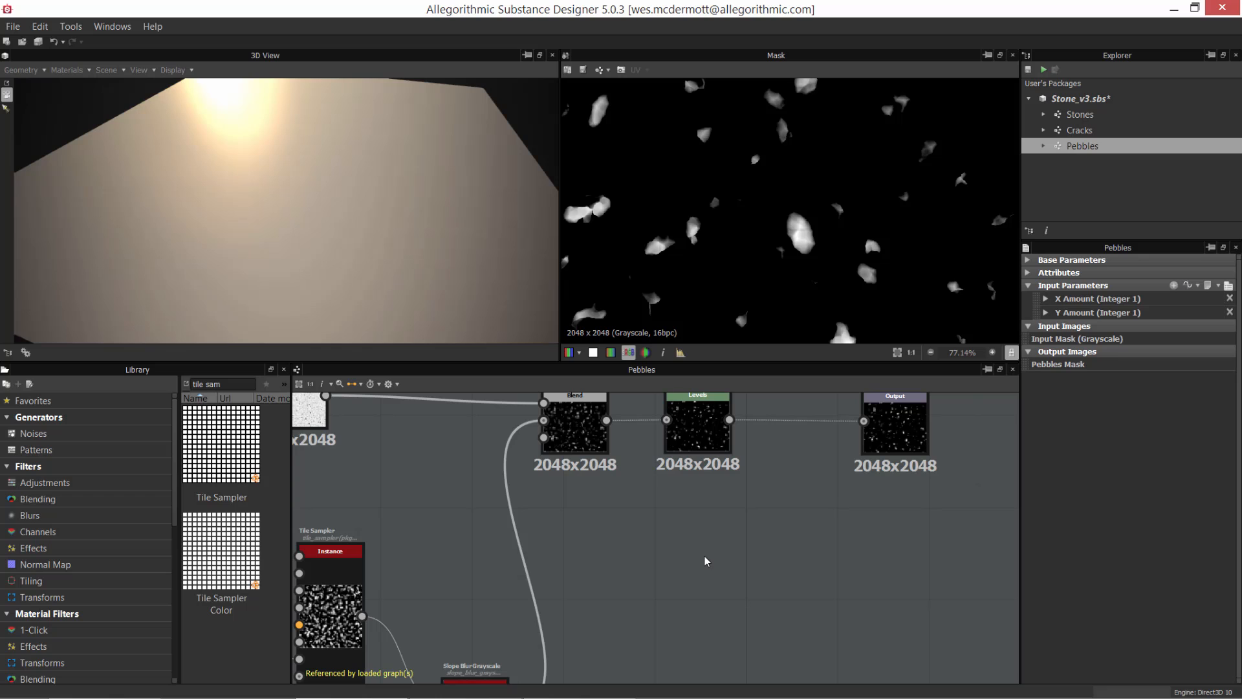
pyautogui.scroll(-4, 690, 546)
pyautogui.moveTo(629, 578); pyautogui.dragTo(752, 478, button='middle')
pyautogui.scroll(5, 617, 495)
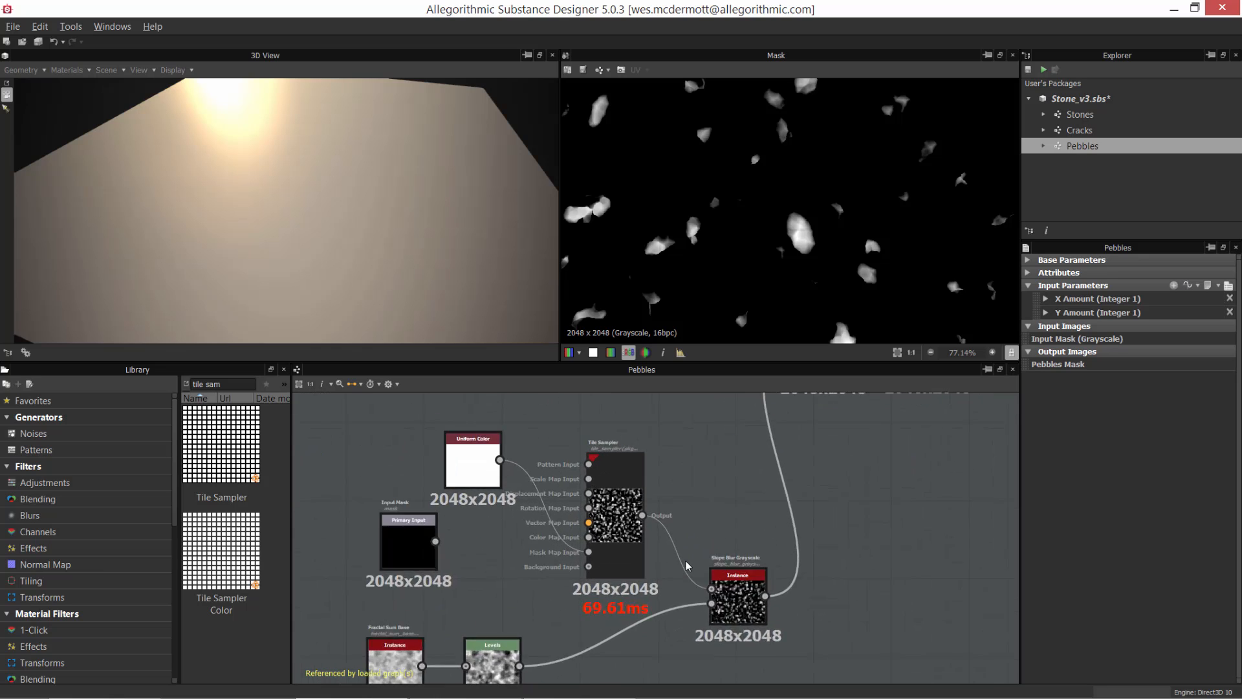
pyautogui.click(610, 502)
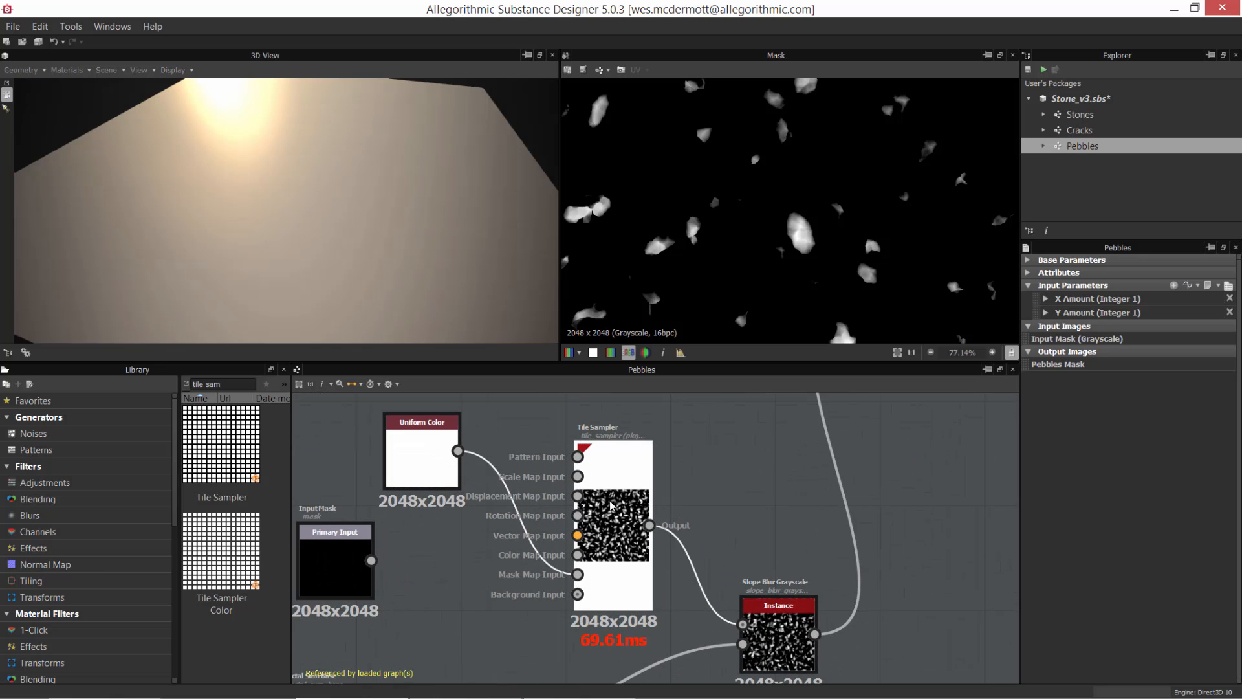
pyautogui.click(610, 505)
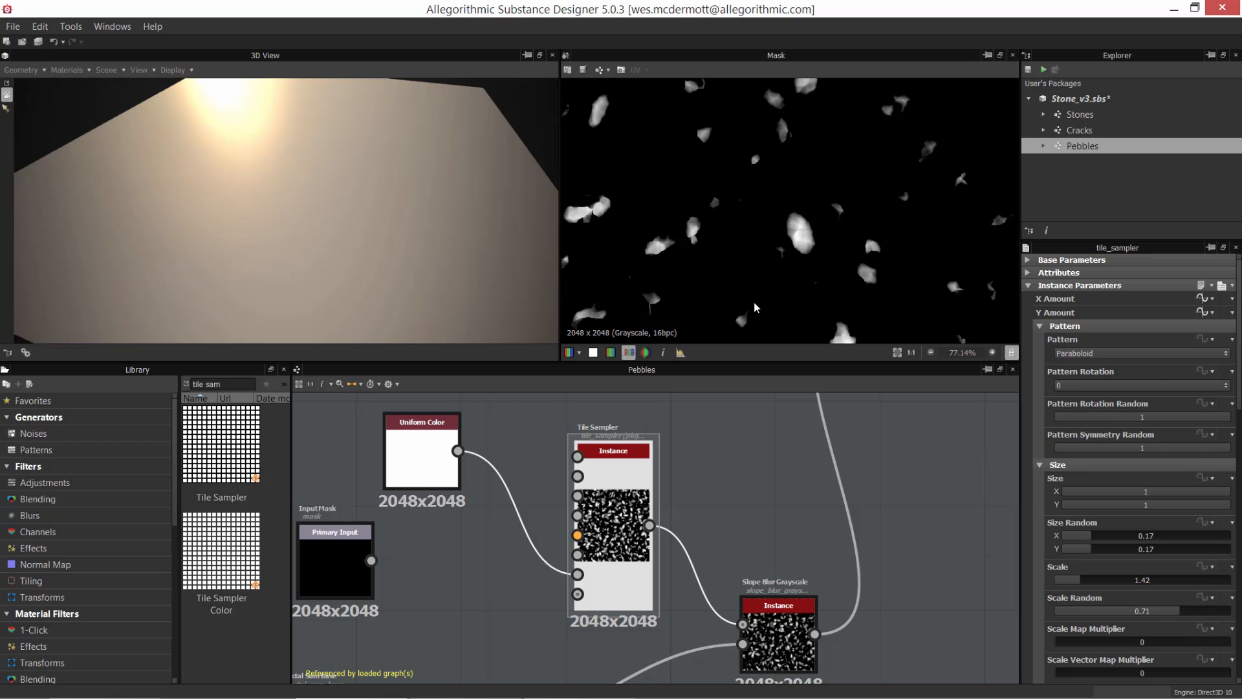
# Step: Open the Stones graph and preview its Pebbles instance node with the X Amount and Y Amount parameters
pyautogui.click(1080, 117)
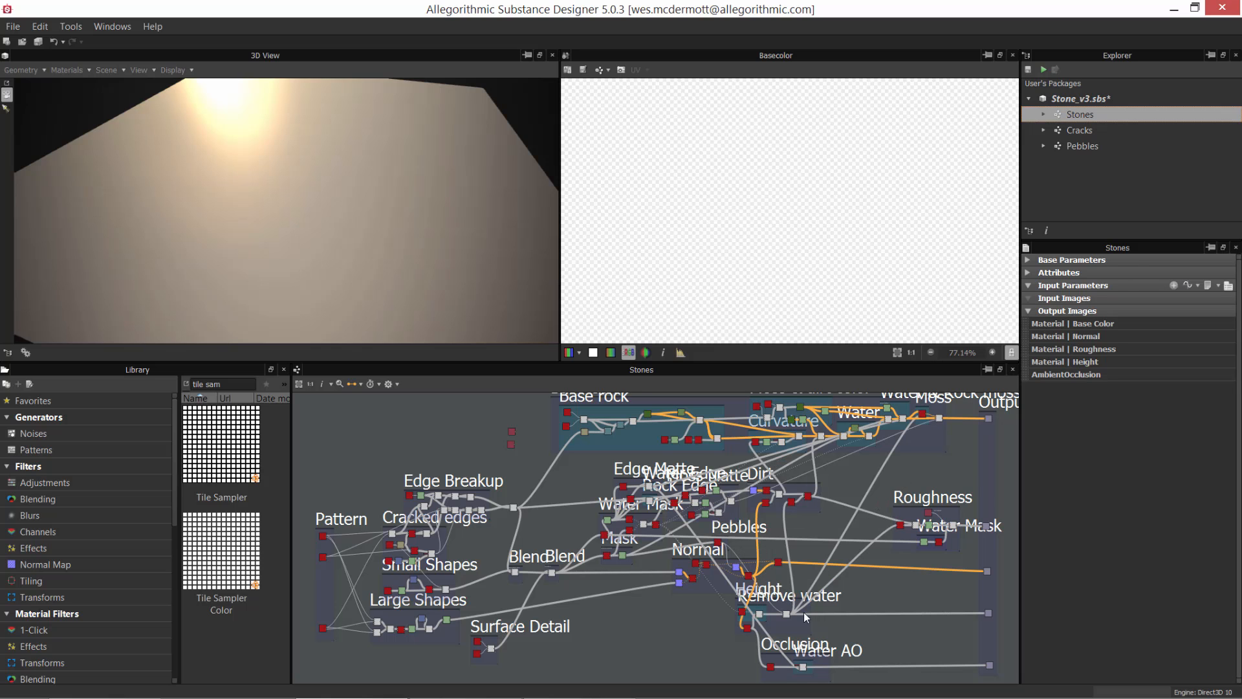
pyautogui.scroll(5, 741, 556)
pyautogui.moveTo(741, 556); pyautogui.dragTo(763, 495, button='middle')
pyautogui.scroll(3, 728, 612)
pyautogui.doubleClick(676, 483)
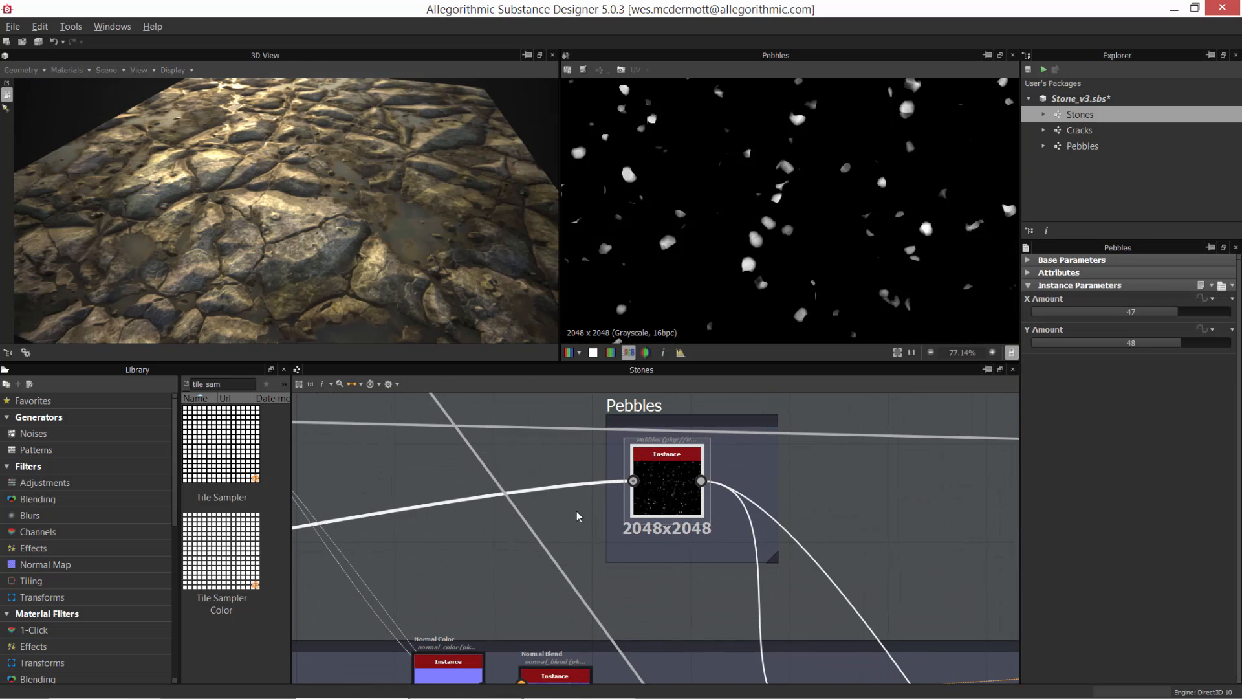
# Step: Show the unconnected plain gray node as Base Color/Diffuse and the plain white node as Roughness in the 3D view
pyautogui.scroll(-8, 578, 516)
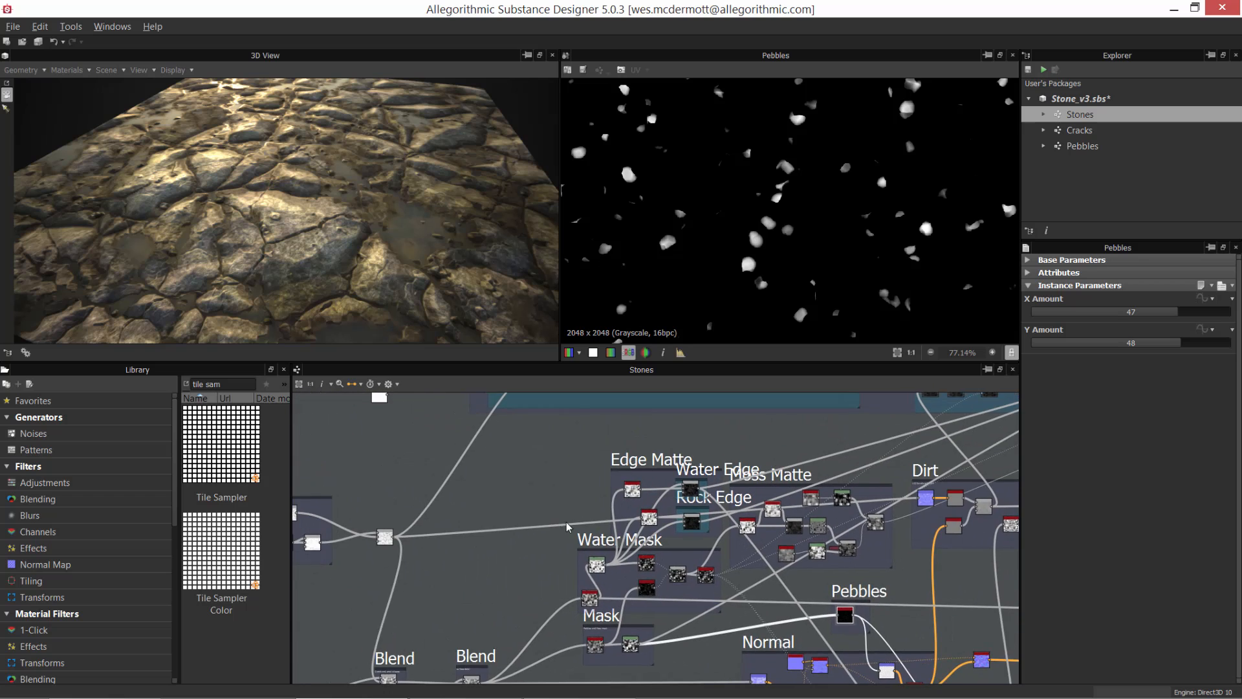
pyautogui.moveTo(566, 522); pyautogui.dragTo(712, 607, button='middle')
pyautogui.rightClick(506, 429)
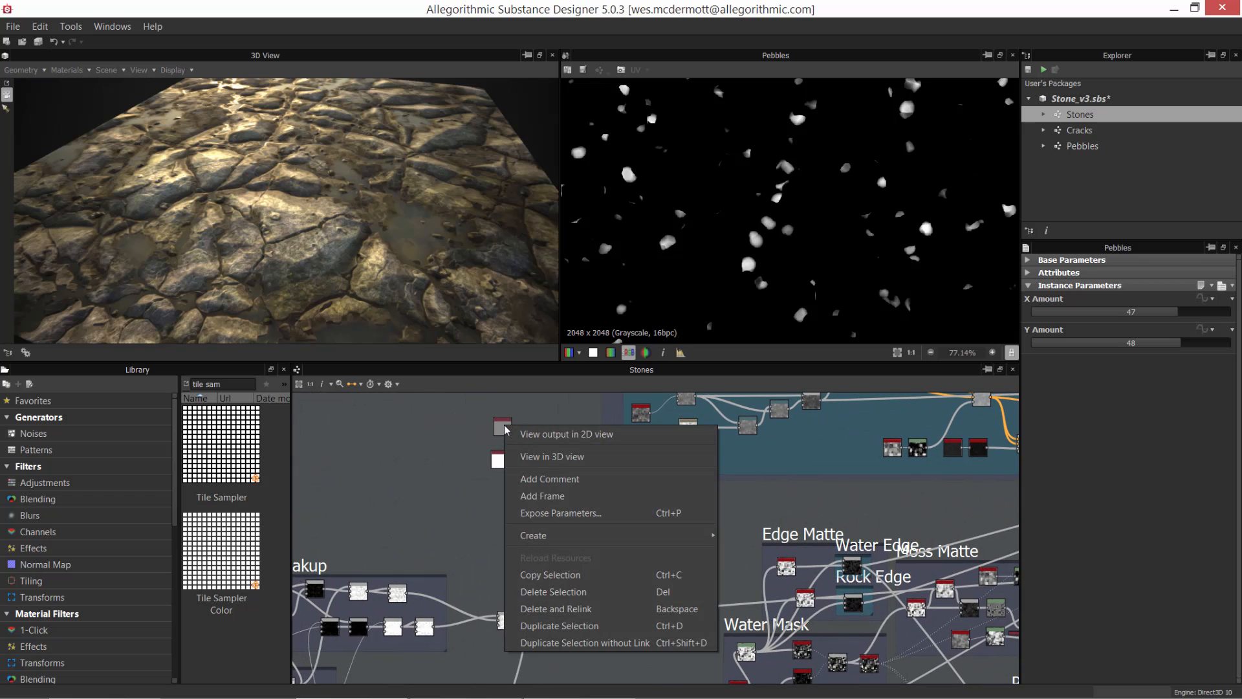
pyautogui.moveTo(500, 426); pyautogui.dragTo(499, 416, button='right')
pyautogui.moveTo(439, 268); pyautogui.dragTo(439, 268, button='right')
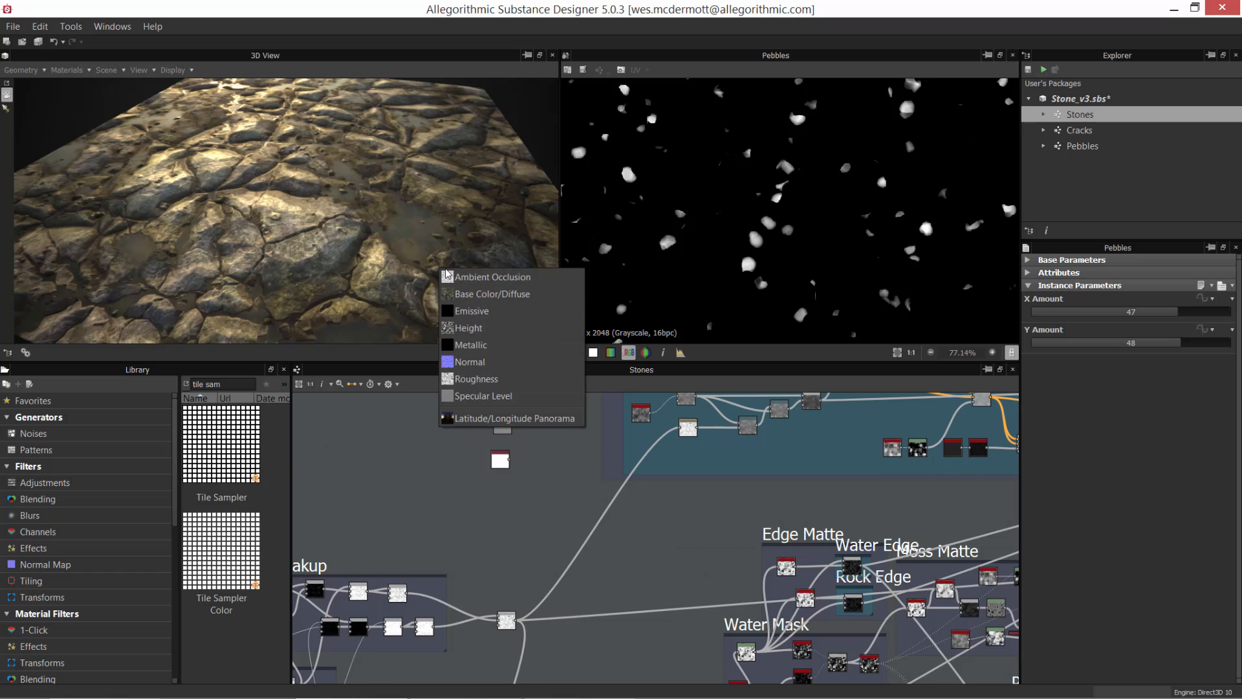
pyautogui.click(480, 292)
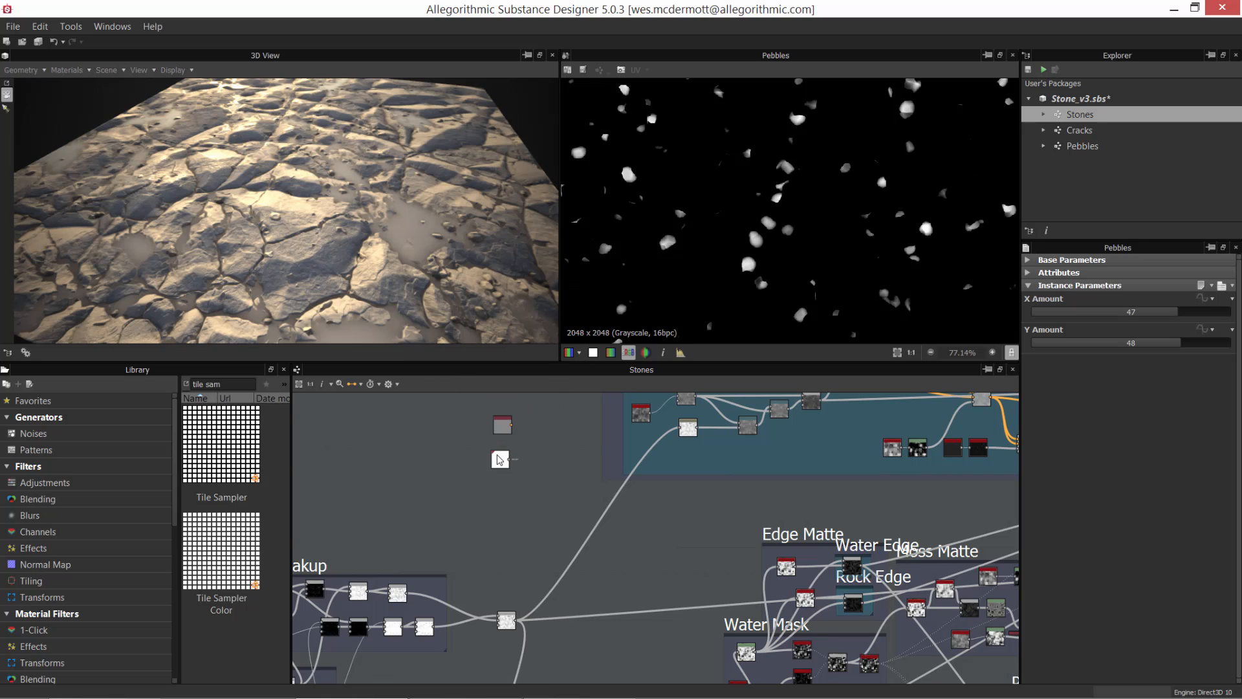
pyautogui.moveTo(500, 459); pyautogui.dragTo(427, 284, button='right')
pyautogui.click(470, 388)
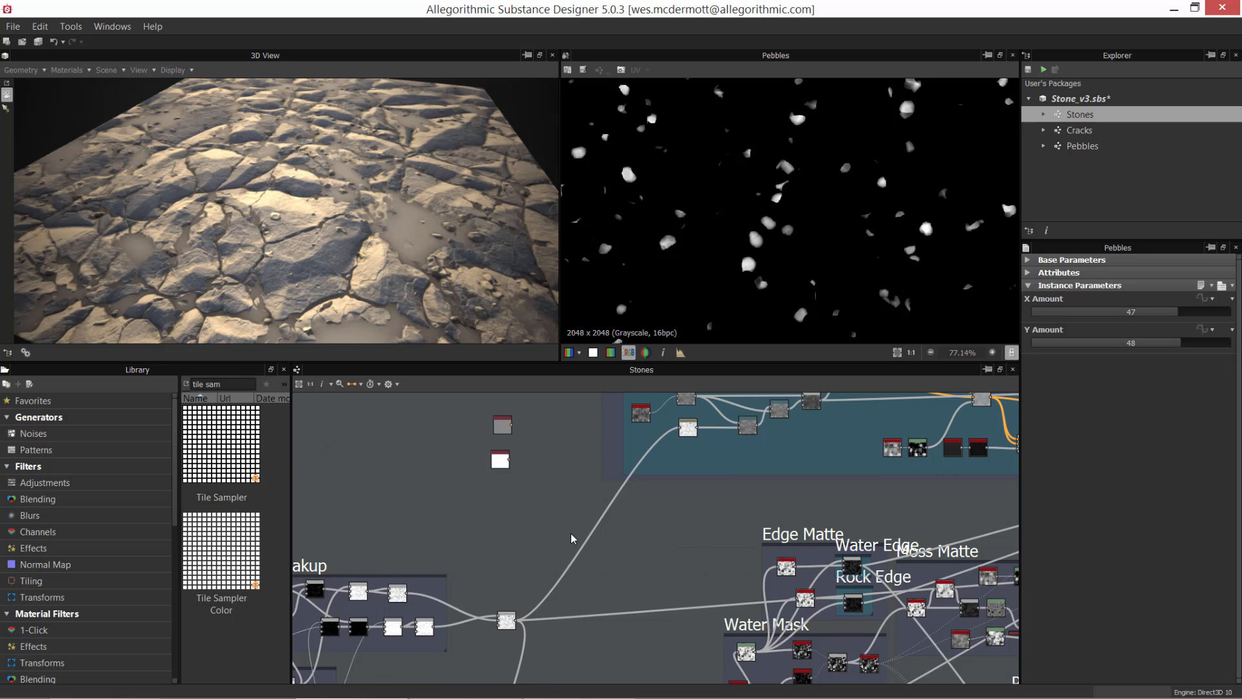
# Step: Select the Pebbles instance above the Normal frame and move it slightly higher inside its own frame
pyautogui.moveTo(801, 556); pyautogui.dragTo(430, 521, button='middle')
pyautogui.moveTo(707, 541); pyautogui.dragTo(596, 510, button='middle')
pyautogui.scroll(-2, 615, 520)
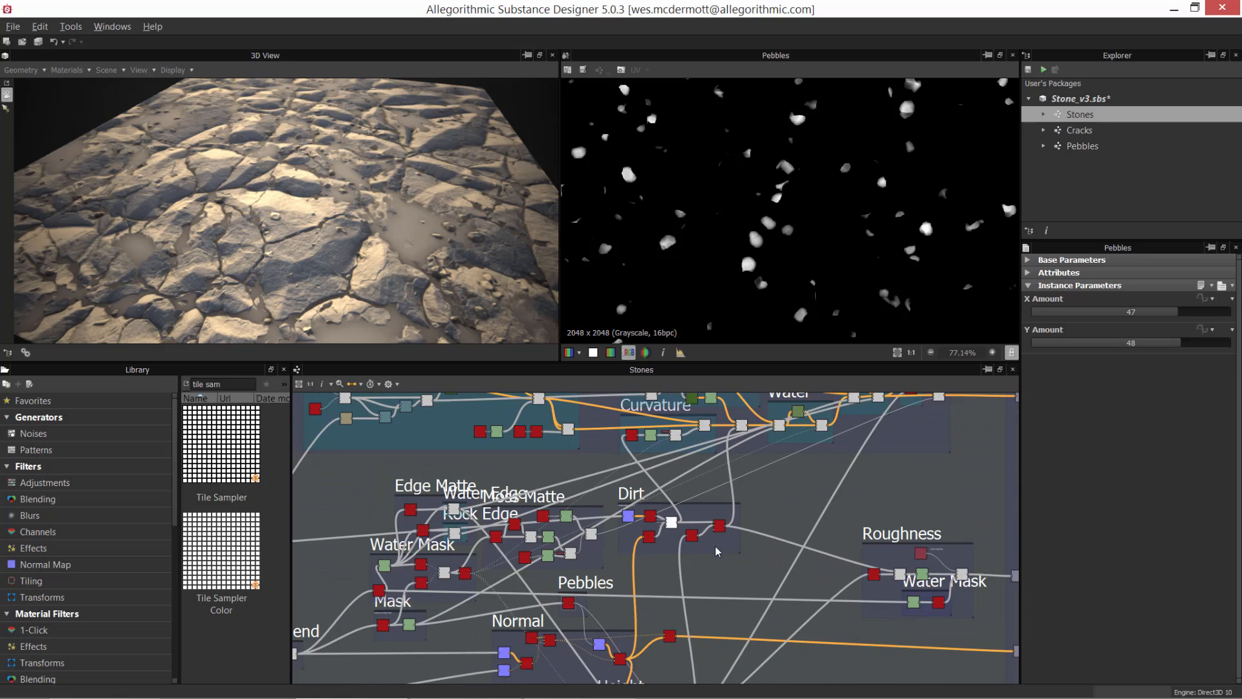
pyautogui.moveTo(809, 602); pyautogui.dragTo(836, 396, button='middle')
pyautogui.scroll(2, 758, 514)
pyautogui.moveTo(649, 472); pyautogui.dragTo(755, 523, button='middle')
pyautogui.scroll(2, 756, 523)
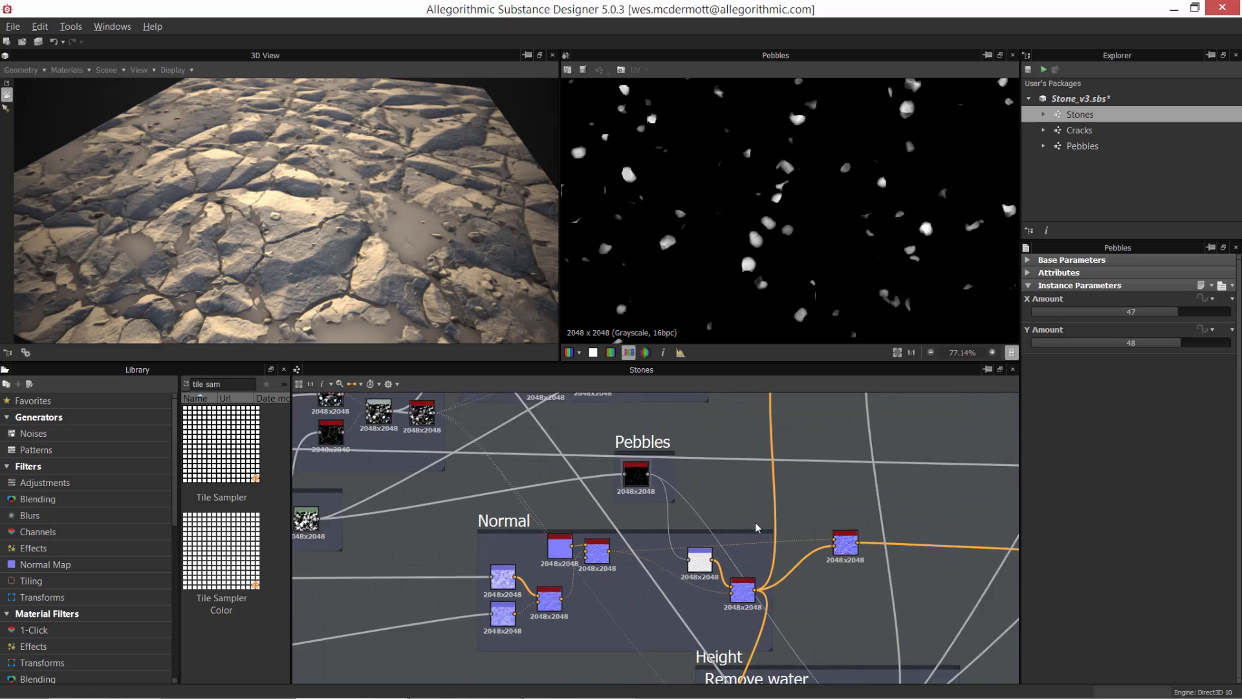
pyautogui.scroll(3, 755, 522)
pyautogui.click(682, 511)
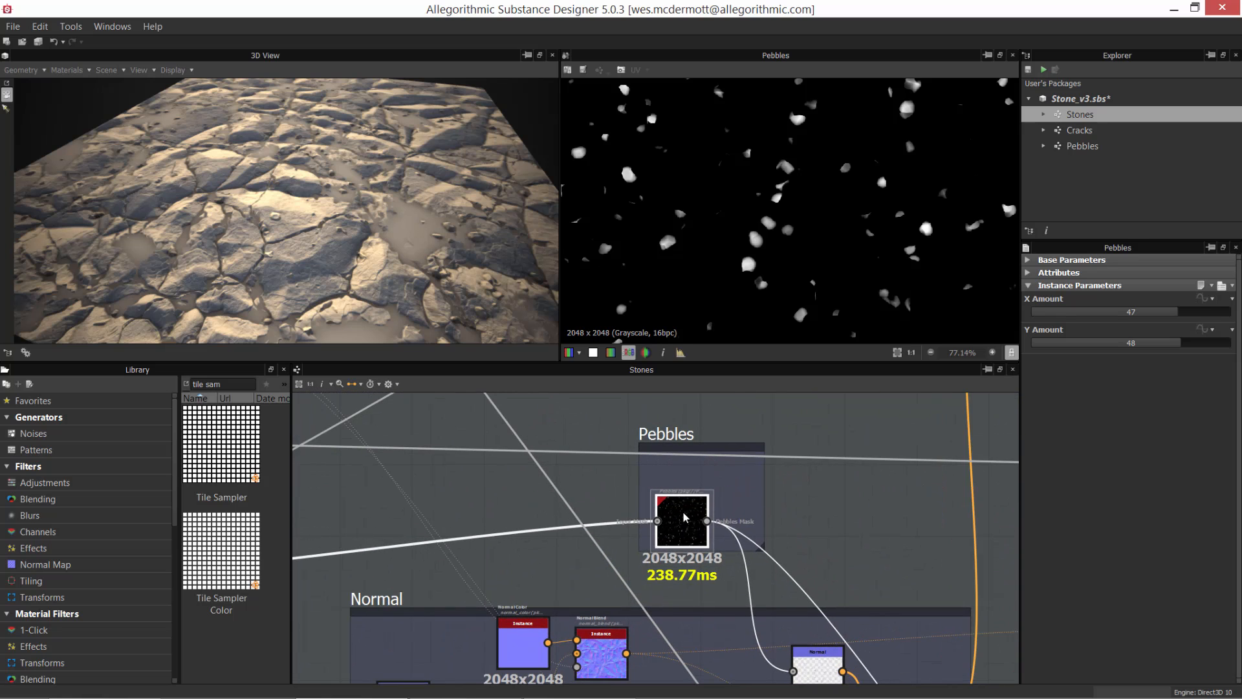
pyautogui.moveTo(686, 517); pyautogui.dragTo(693, 486)
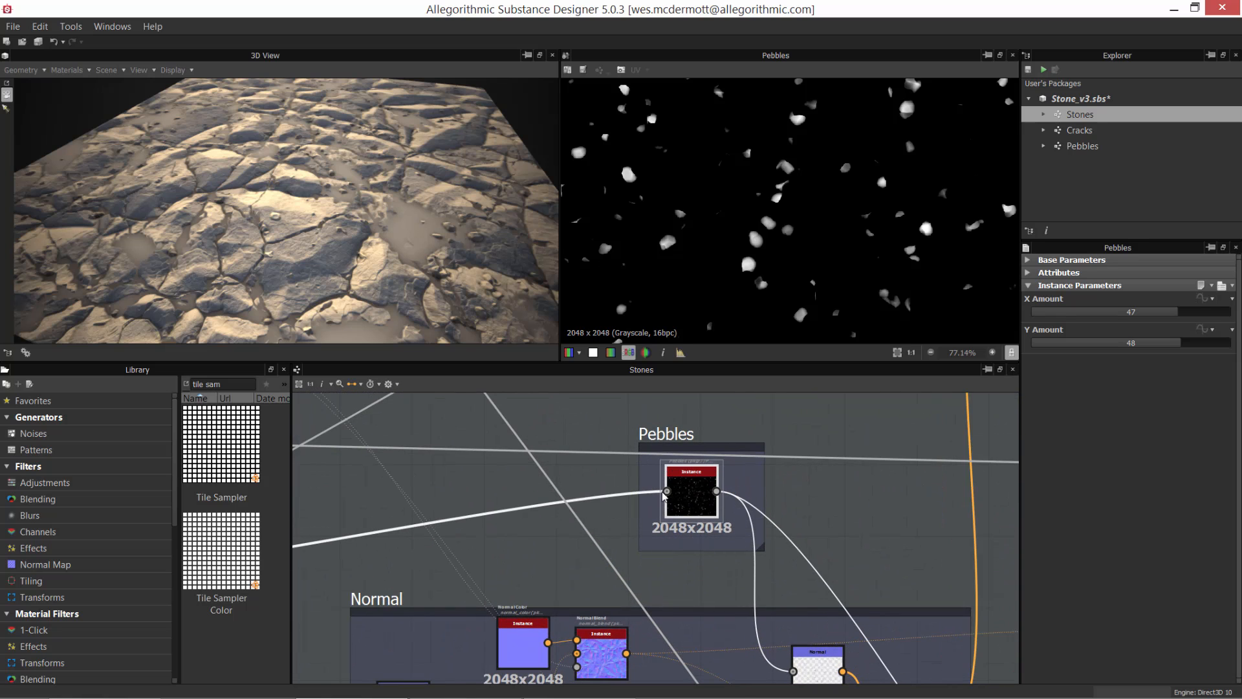
pyautogui.scroll(-2, 734, 537)
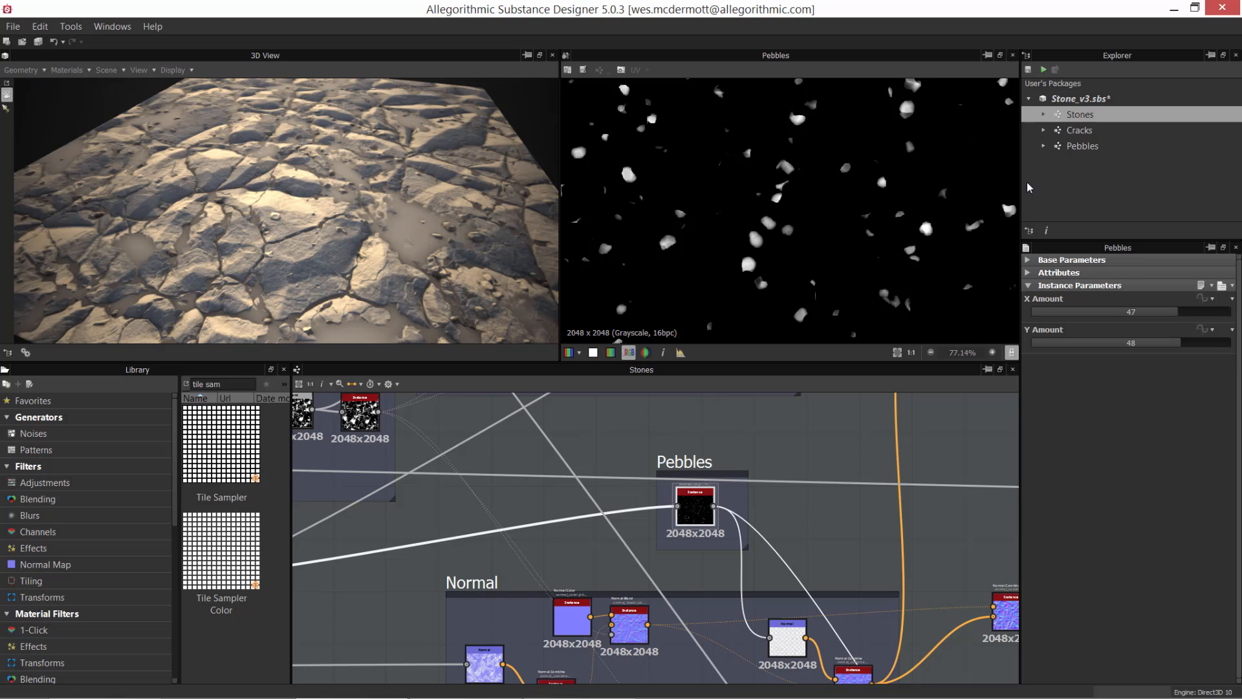
# Step: Select the Pebbles graph in the package and examine the pebbles on the stone surface in the 3D view
pyautogui.click(1079, 149)
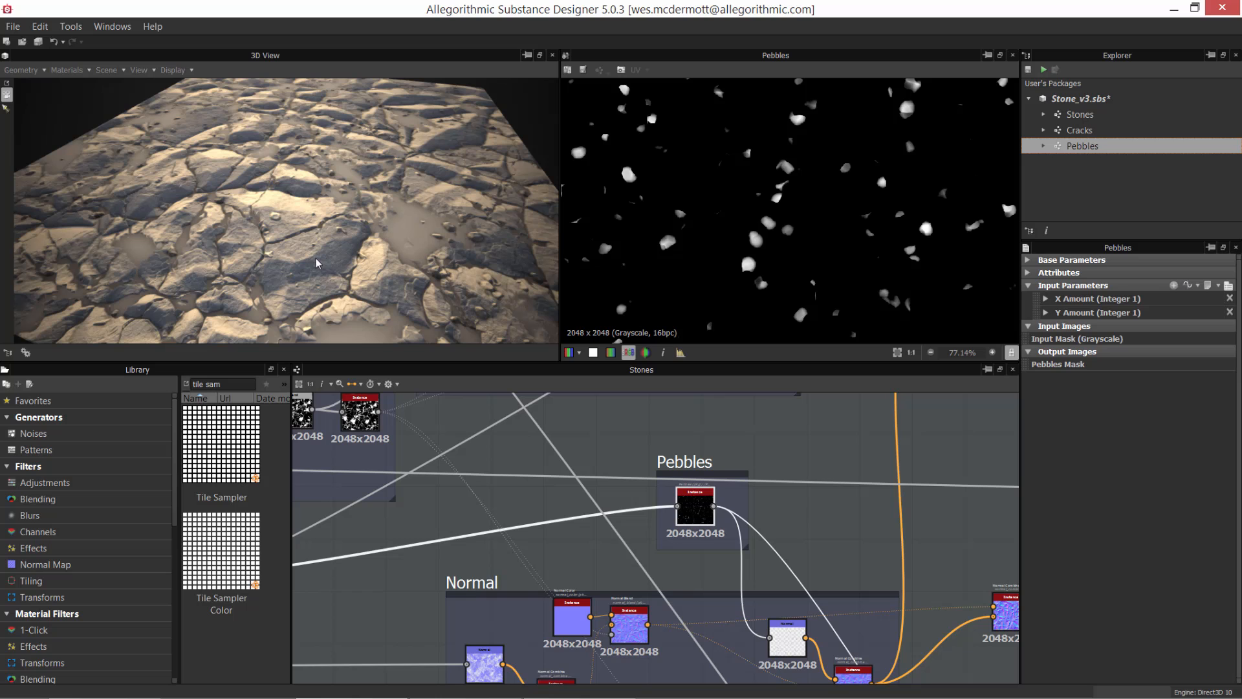
pyautogui.keyDown('alt'); pyautogui.moveTo(304, 250); pyautogui.dragTo(275, 227, button='right'); pyautogui.keyUp('alt')
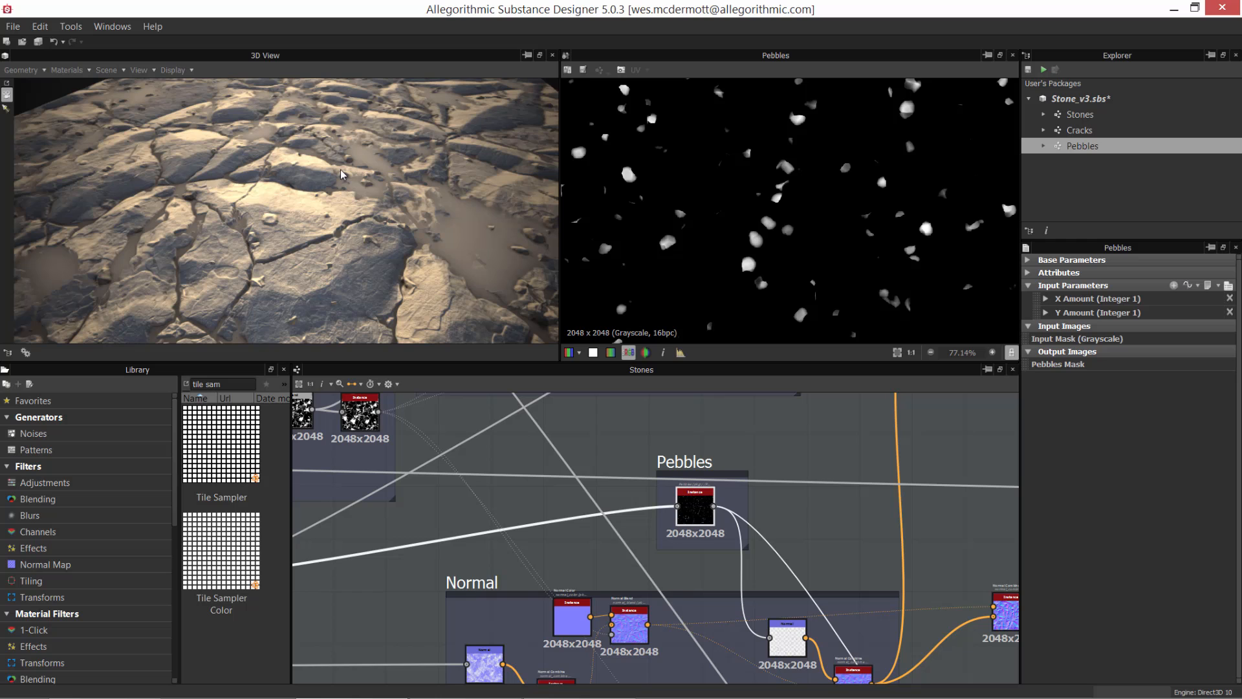
# Step: Open the Pebbles graph and delete its unconnected white Uniform Color node
pyautogui.keyDown('alt'); pyautogui.moveTo(396, 206); pyautogui.dragTo(461, 251, button='right'); pyautogui.keyUp('alt')
pyautogui.keyDown('alt'); pyautogui.moveTo(615, 487); pyautogui.dragTo(671, 419, button='middle'); pyautogui.keyUp('alt')
pyautogui.doubleClick(1058, 148)
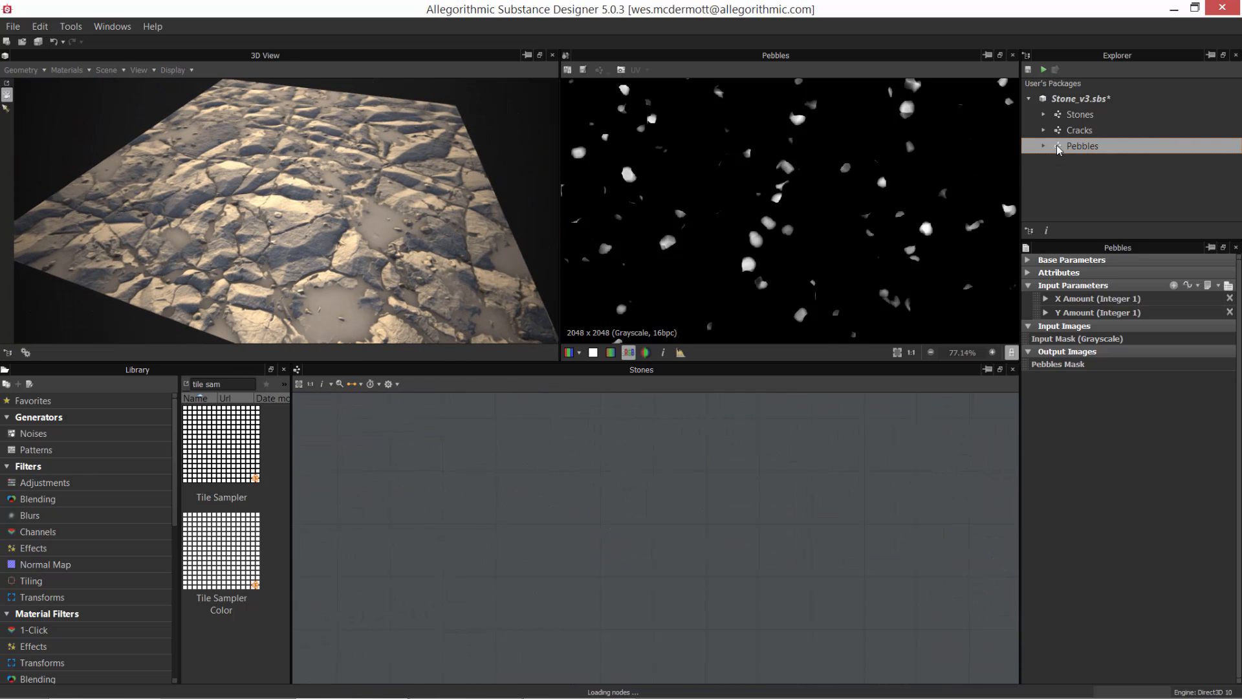
pyautogui.moveTo(459, 557); pyautogui.dragTo(557, 564)
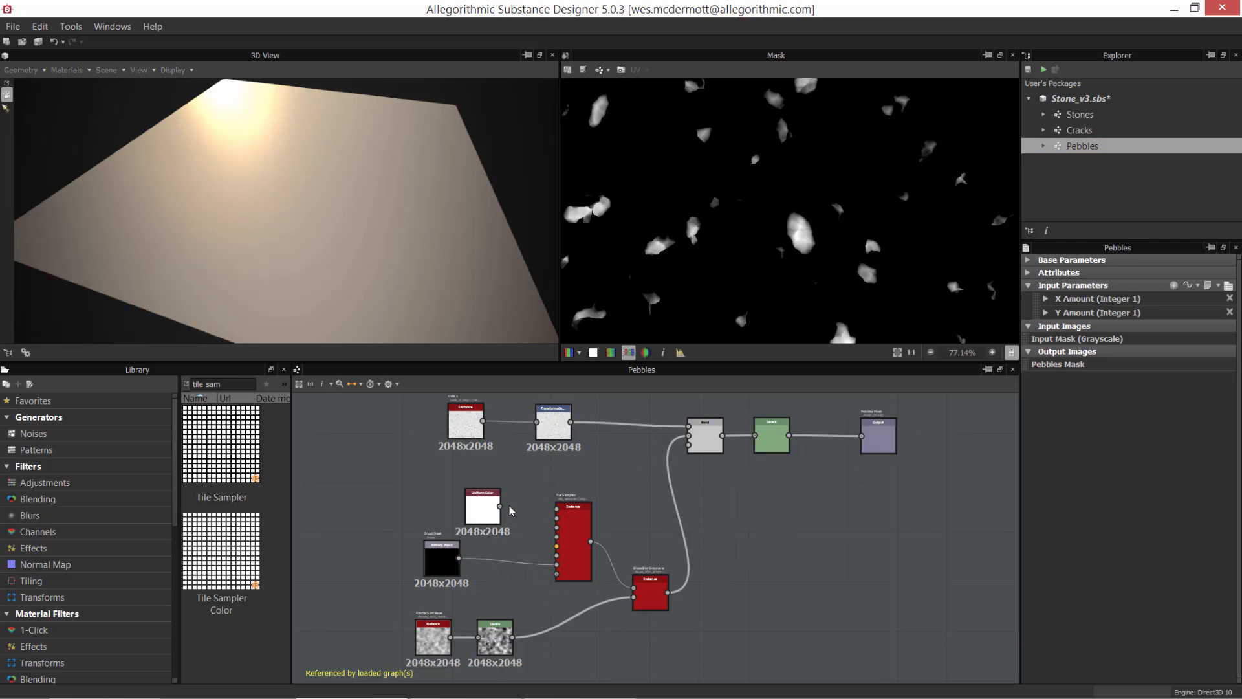
pyautogui.click(467, 521)
pyautogui.press('Delete')
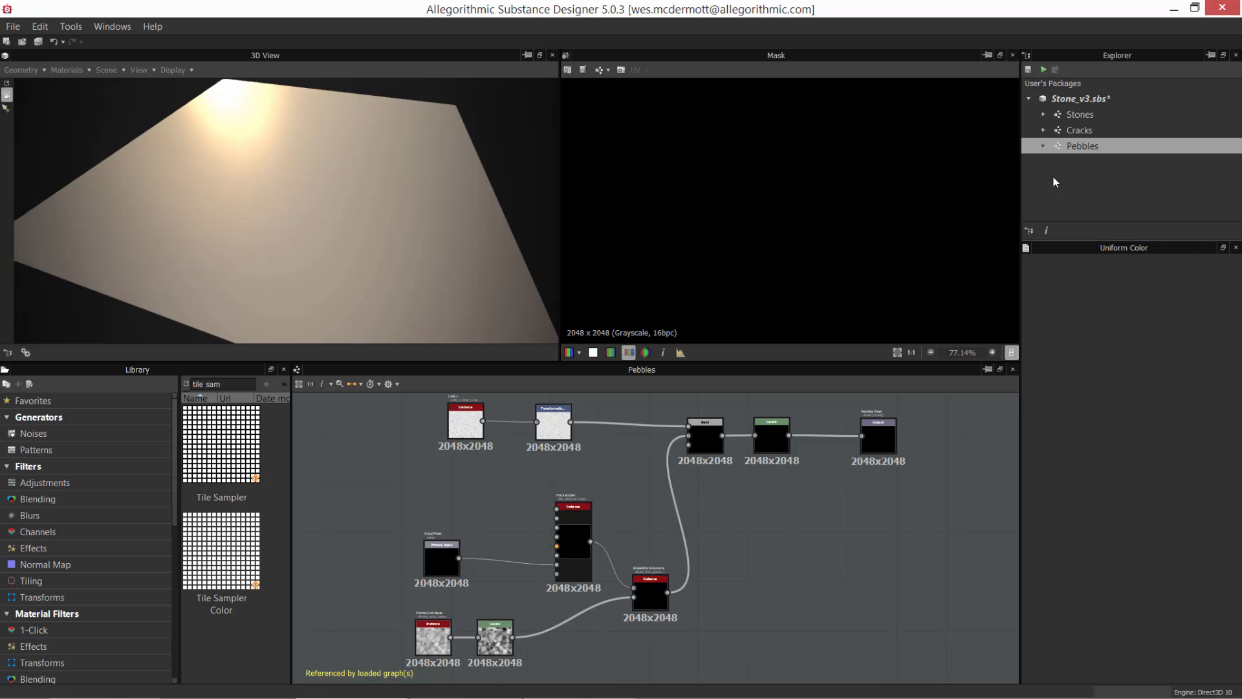
# Step: Reopen the Stones graph and apply its two unconnected plain nodes as Base Color/Diffuse and Roughness in the 3D view
pyautogui.doubleClick(1057, 114)
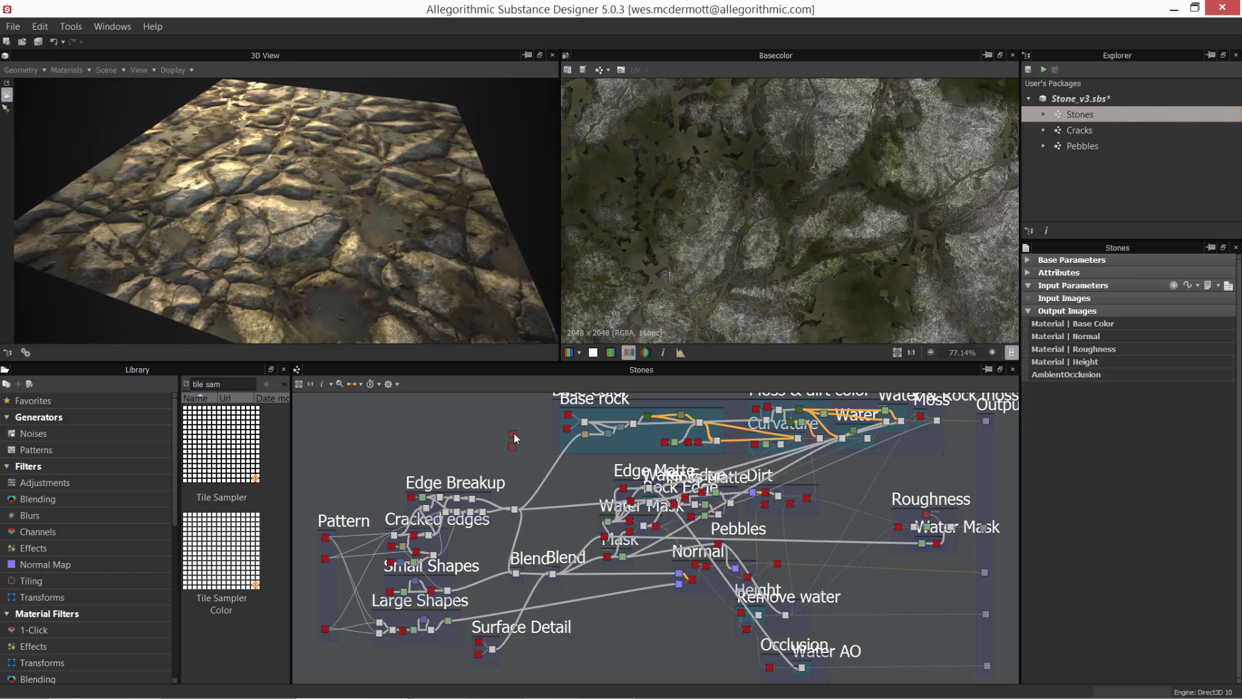
pyautogui.moveTo(513, 436); pyautogui.dragTo(434, 289)
pyautogui.click(495, 315)
pyautogui.moveTo(512, 449); pyautogui.dragTo(417, 283)
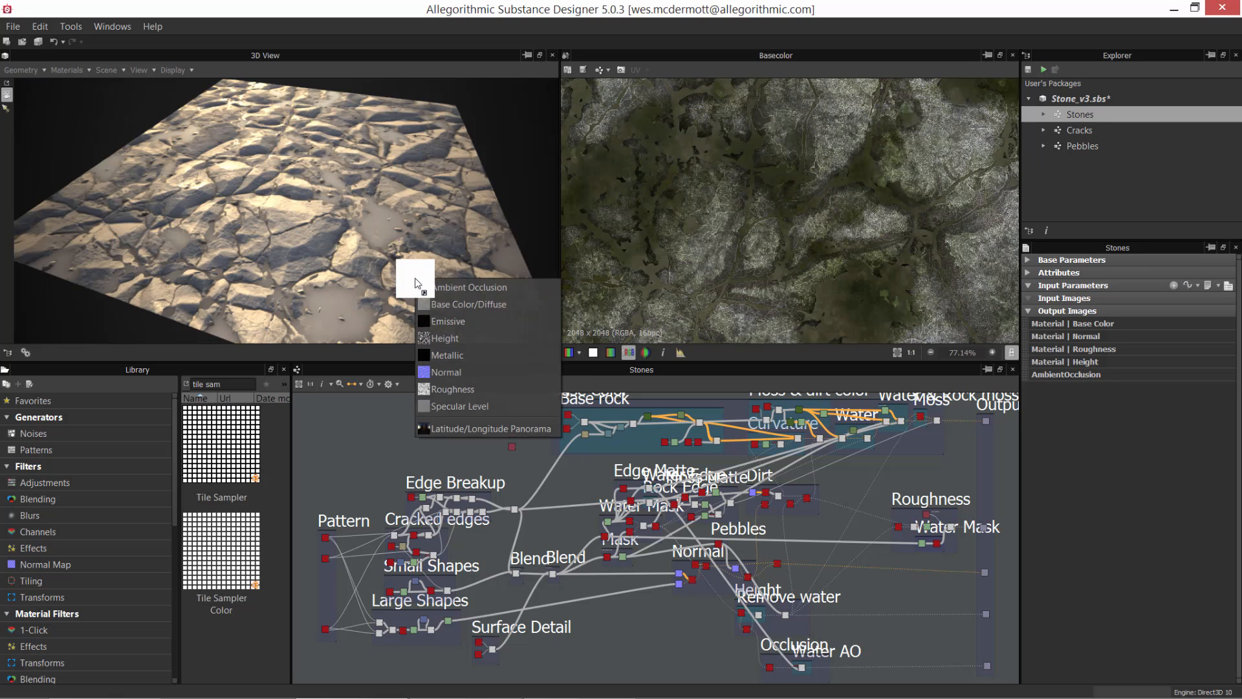
pyautogui.click(458, 391)
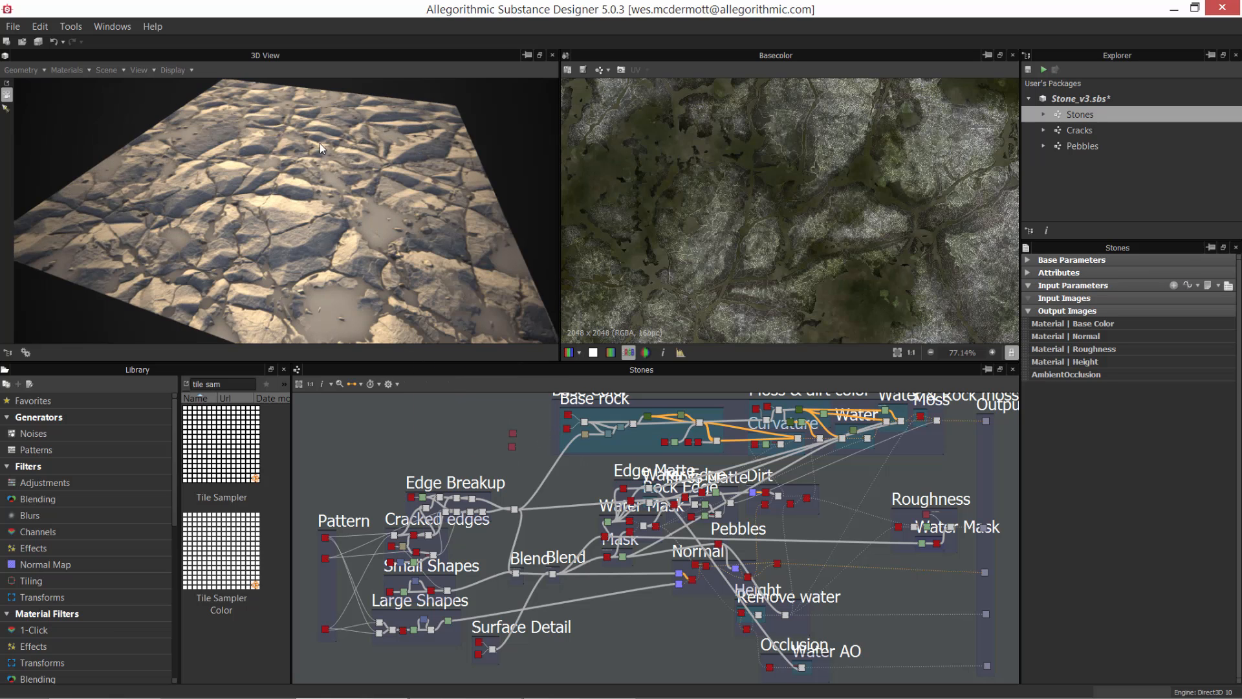
pyautogui.scroll(5, 372, 251)
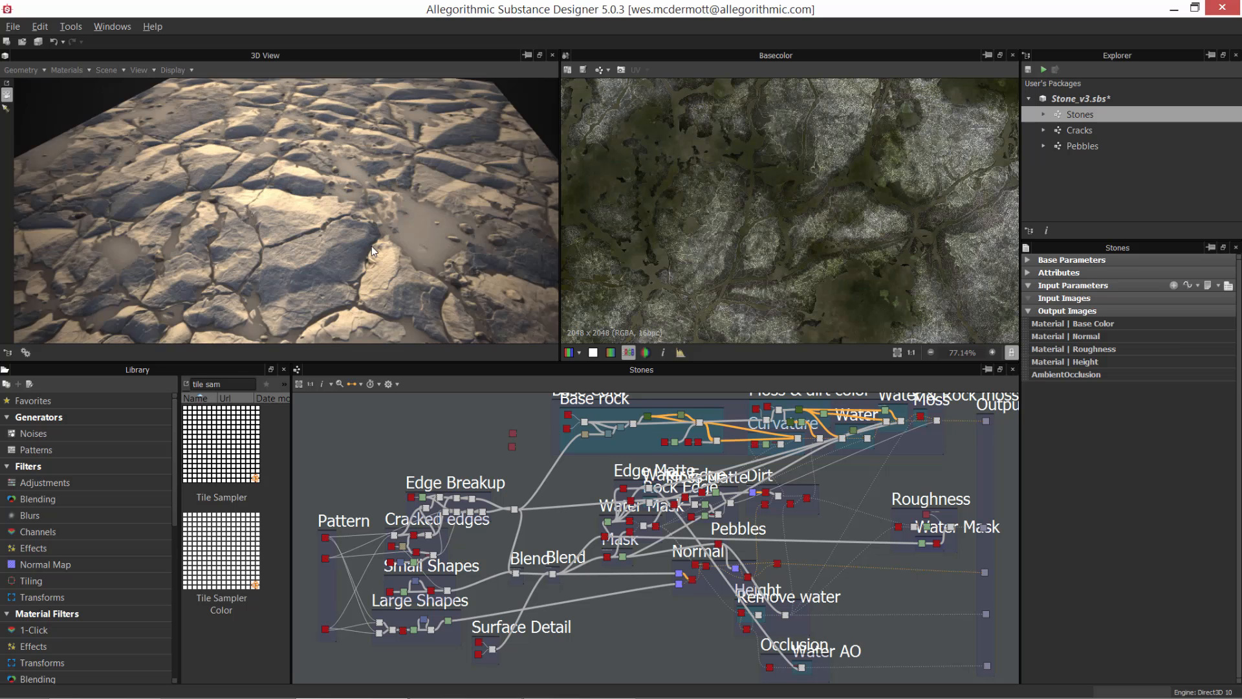
pyautogui.keyDown('alt'); pyautogui.moveTo(372, 246); pyautogui.dragTo(285, 201); pyautogui.keyUp('alt')
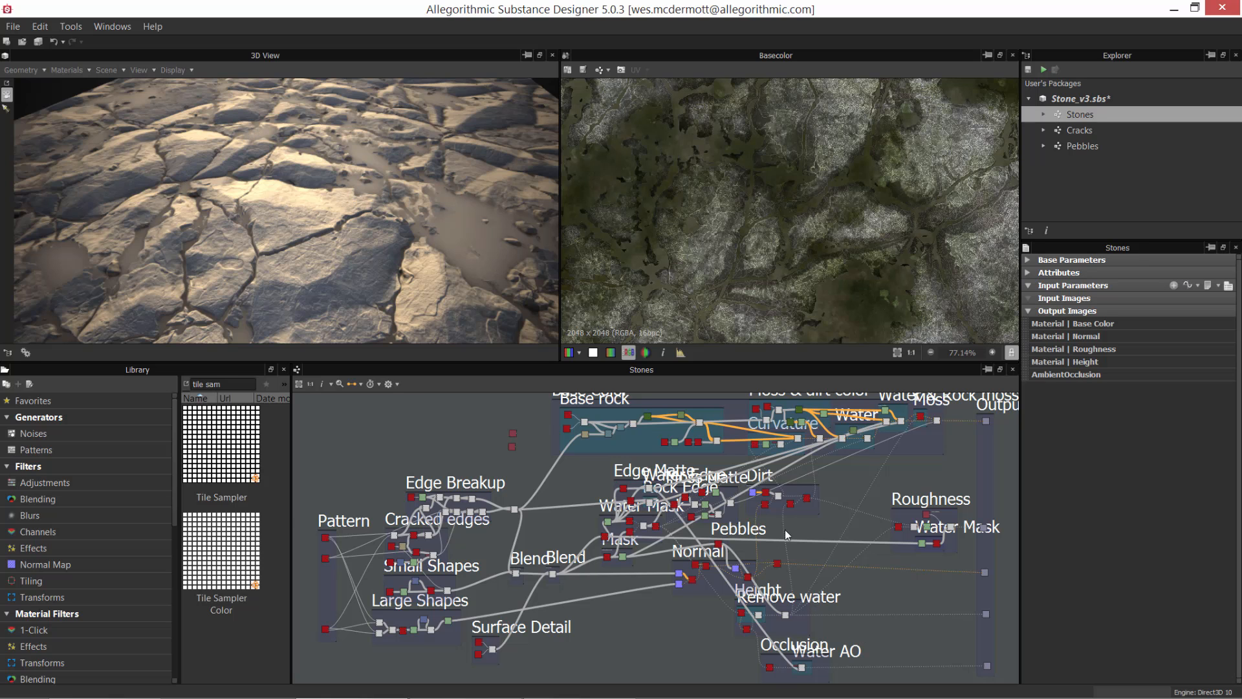
# Step: Select the Pebbles instance node above the Normal frame to show its instance parameters
pyautogui.scroll(6, 785, 530)
pyautogui.keyDown('alt'); pyautogui.moveTo(668, 504); pyautogui.dragTo(806, 537, button='middle'); pyautogui.keyUp('alt')
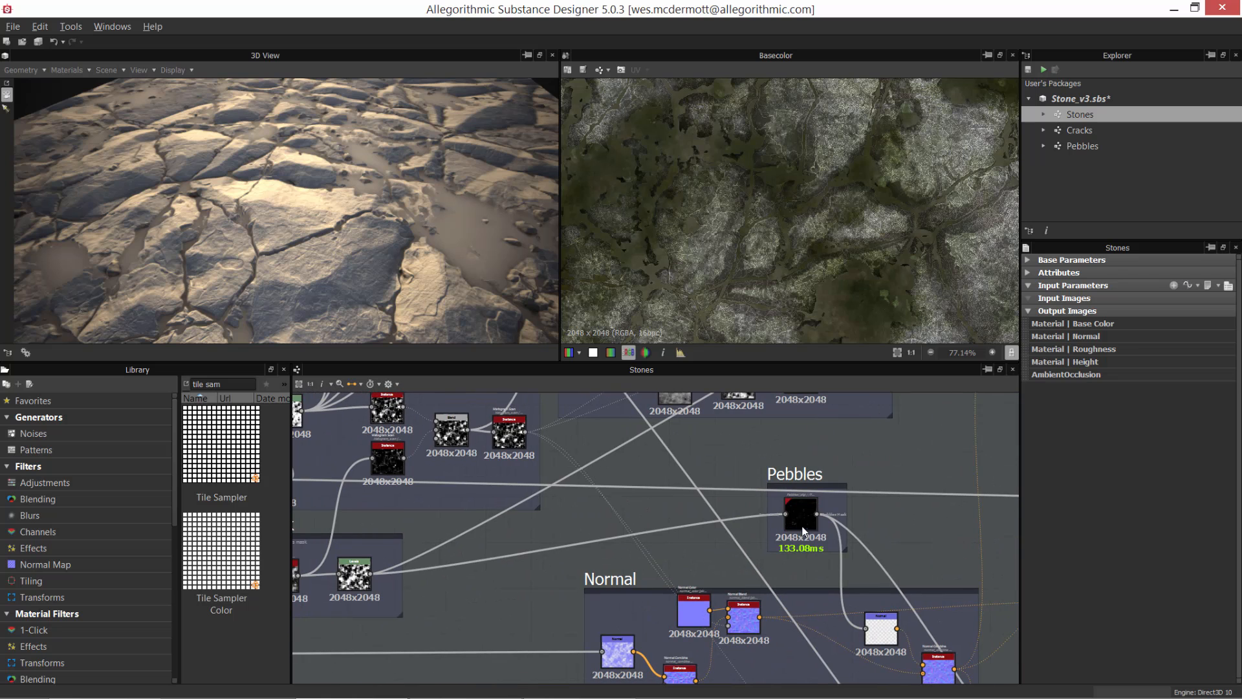
pyautogui.click(803, 518)
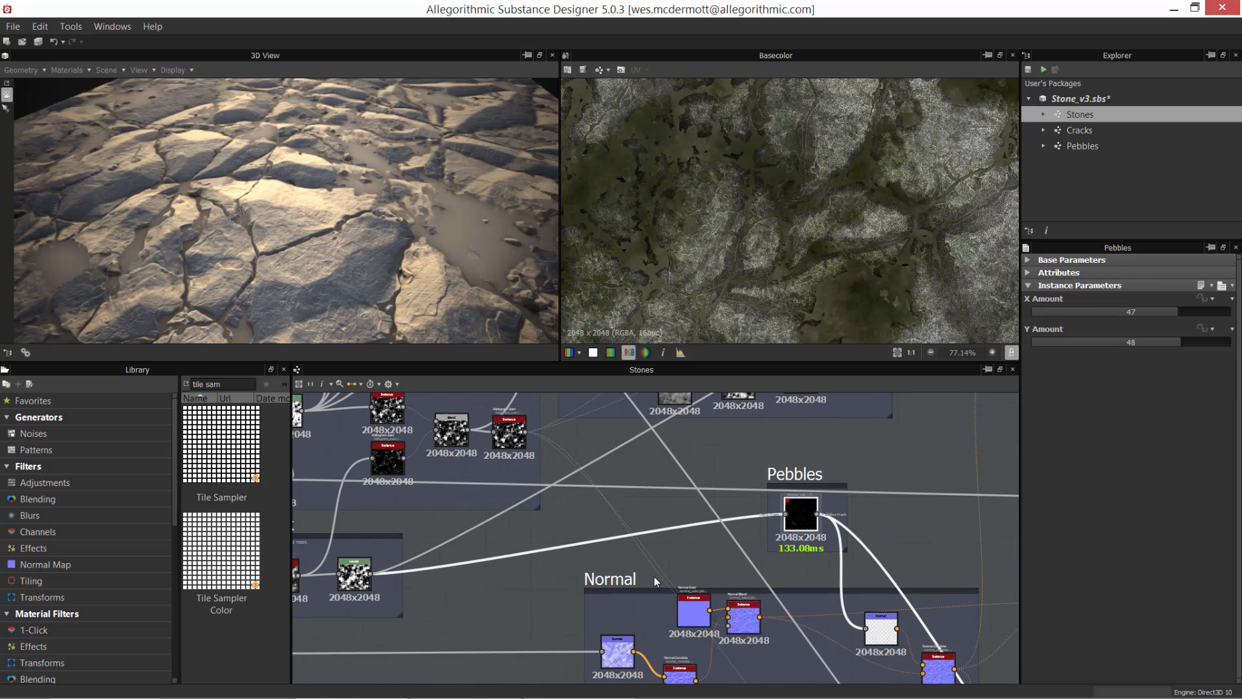
# Step: Preview the surface detail Blend node that feeds the Mask frame and examine its full grayscale texture
pyautogui.keyDown('alt'); pyautogui.moveTo(484, 589); pyautogui.dragTo(856, 515, button='middle'); pyautogui.keyUp('alt')
pyautogui.scroll(1, 582, 567)
pyautogui.scroll(-2, 623, 479)
pyautogui.moveTo(610, 555); pyautogui.dragTo(667, 516, button='middle')
pyautogui.click(531, 527)
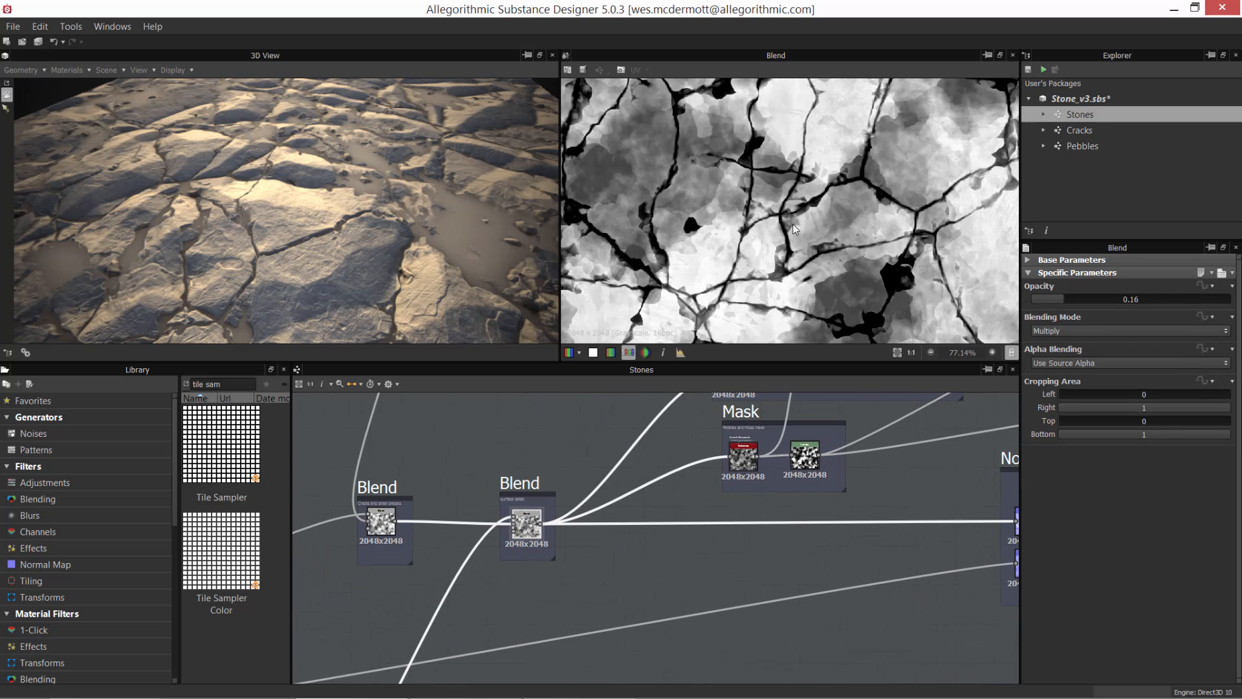
pyautogui.scroll(-5, 786, 225)
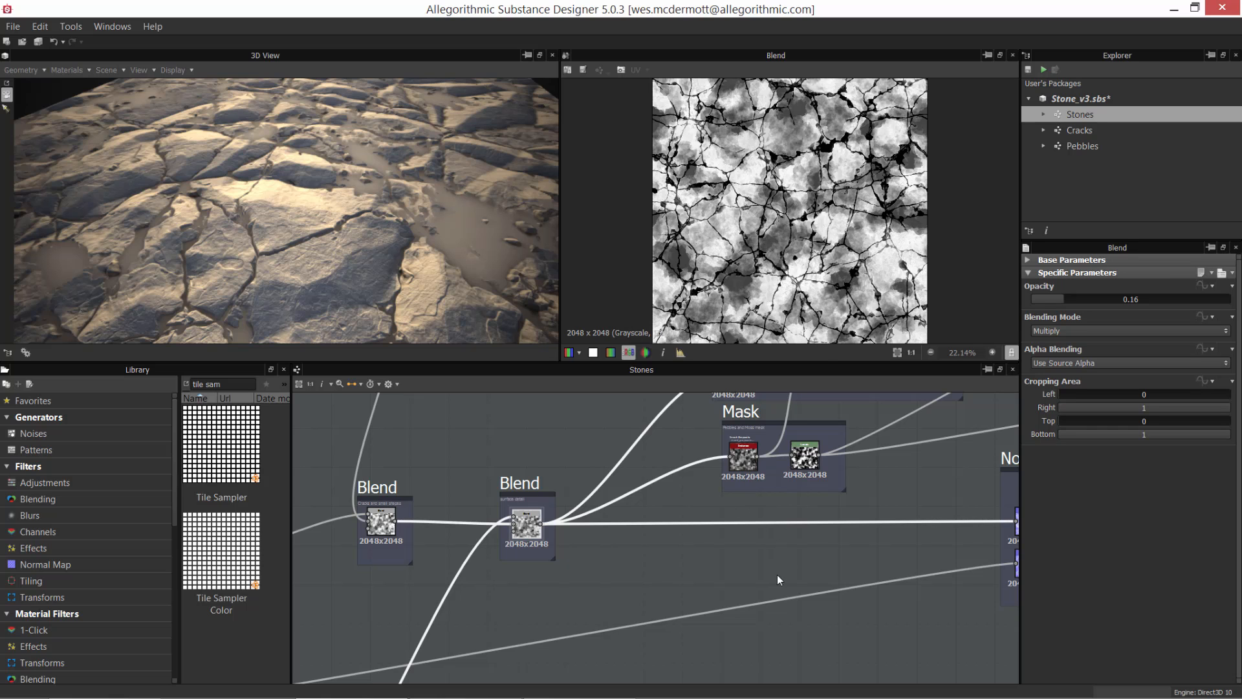
# Step: Preview the Invert Grayscale node in the Mask frame, which takes the Blend output as its input
pyautogui.keyDown('alt'); pyautogui.moveTo(745, 489); pyautogui.dragTo(798, 616, button='right'); pyautogui.keyUp('alt')
pyautogui.keyDown('alt'); pyautogui.moveTo(777, 567); pyautogui.dragTo(914, 600, button='middle'); pyautogui.keyUp('alt')
pyautogui.keyDown('alt'); pyautogui.moveTo(914, 599); pyautogui.dragTo(755, 531, button='right'); pyautogui.keyUp('alt')
pyautogui.keyDown('alt'); pyautogui.moveTo(754, 531); pyautogui.dragTo(818, 518, button='middle'); pyautogui.keyUp('alt')
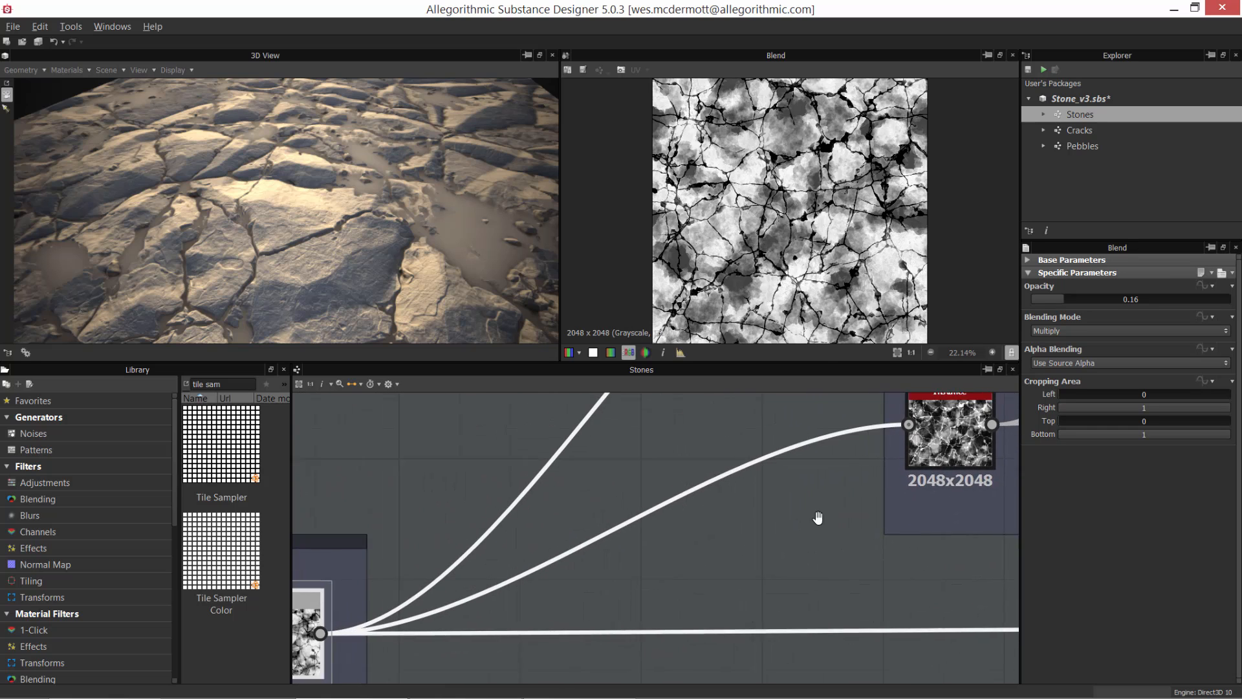
pyautogui.keyDown('alt'); pyautogui.moveTo(819, 518); pyautogui.dragTo(751, 532, button='right'); pyautogui.keyUp('alt')
pyautogui.keyDown('alt'); pyautogui.moveTo(751, 532); pyautogui.dragTo(726, 552, button='middle'); pyautogui.keyUp('alt')
pyautogui.keyDown('alt'); pyautogui.moveTo(737, 160); pyautogui.dragTo(773, 176, button='right'); pyautogui.keyUp('alt')
pyautogui.keyDown('alt'); pyautogui.moveTo(774, 176); pyautogui.dragTo(733, 163, button='middle'); pyautogui.keyUp('alt')
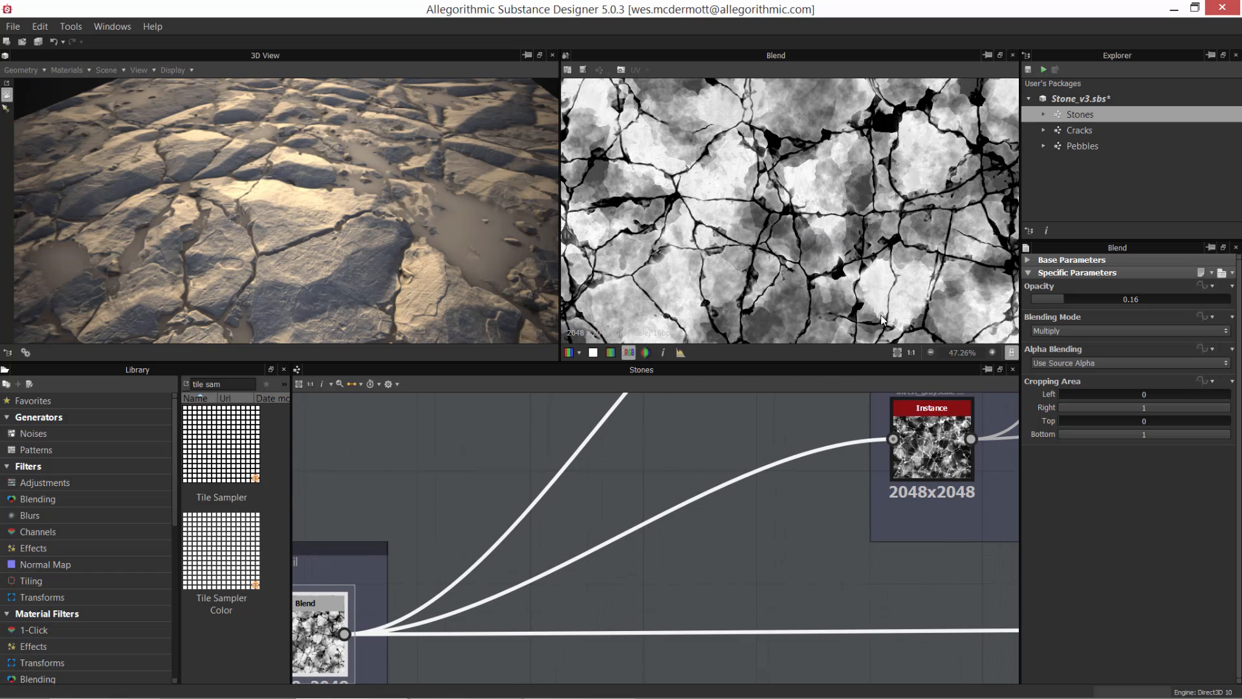
pyautogui.doubleClick(939, 447)
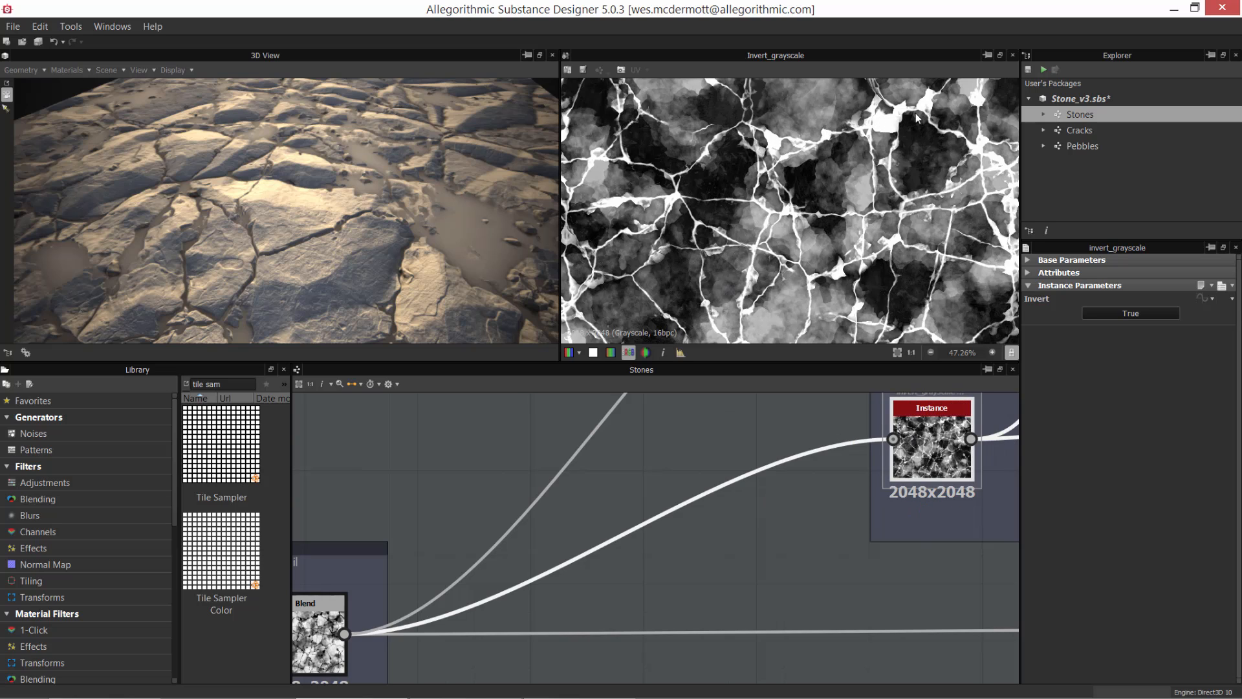
# Step: Preview the Levels node in the Mask frame and examine the full pebbles and moss mask
pyautogui.scroll(-3, 767, 520)
pyautogui.moveTo(766, 519); pyautogui.dragTo(632, 552, button='middle')
pyautogui.scroll(-3, 767, 235)
pyautogui.scroll(2, 789, 508)
pyautogui.doubleClick(784, 521)
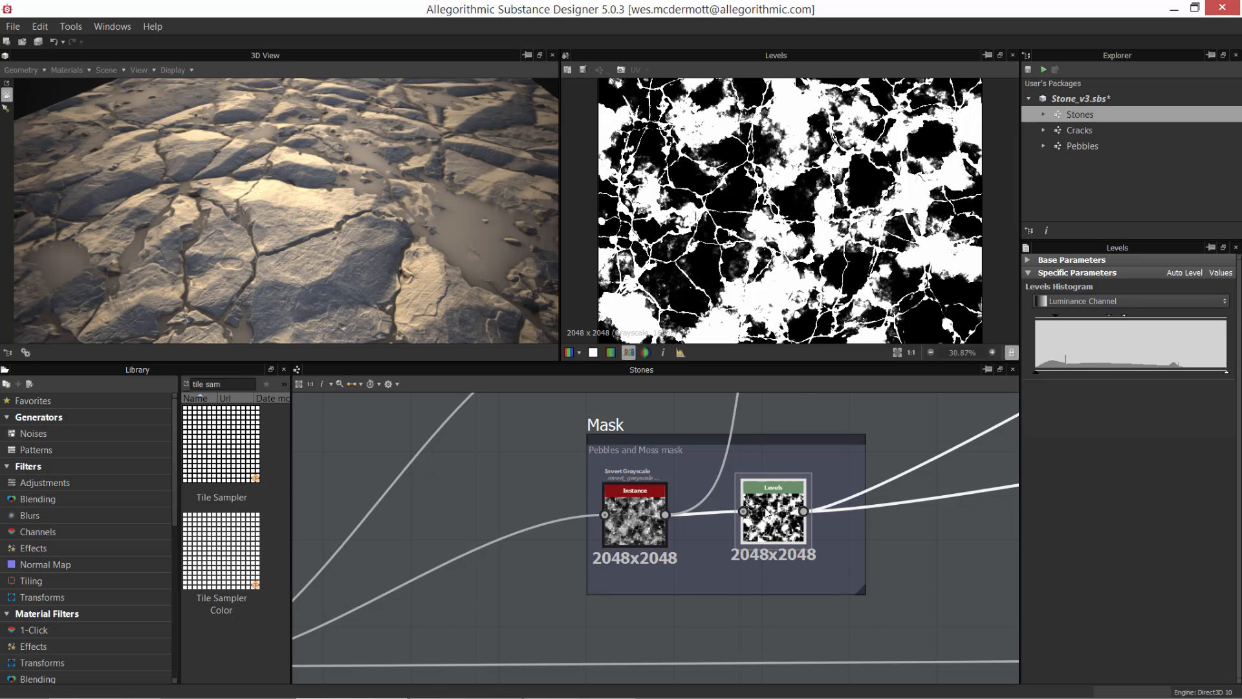
pyautogui.scroll(-2, 765, 511)
pyautogui.scroll(-1, 821, 246)
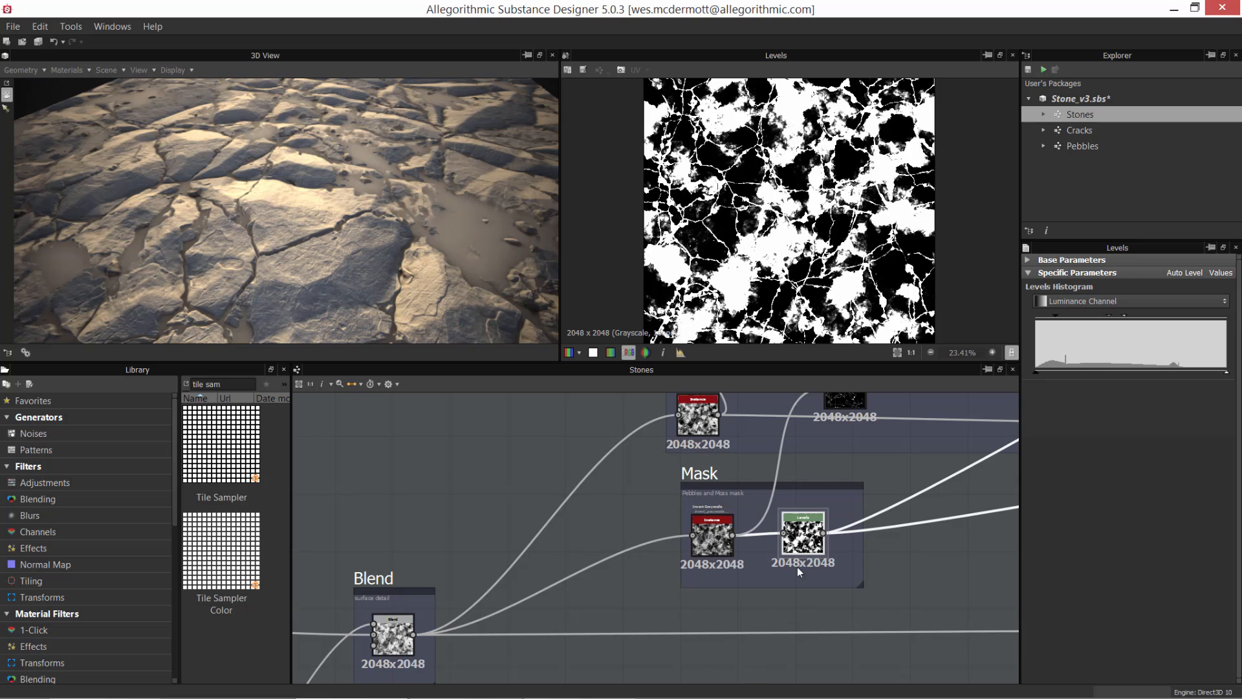
# Step: Follow the Levels connection to the Pebbles instance and preview its masked pebbles
pyautogui.scroll(-5, 792, 573)
pyautogui.moveTo(860, 566); pyautogui.dragTo(598, 544, button='middle')
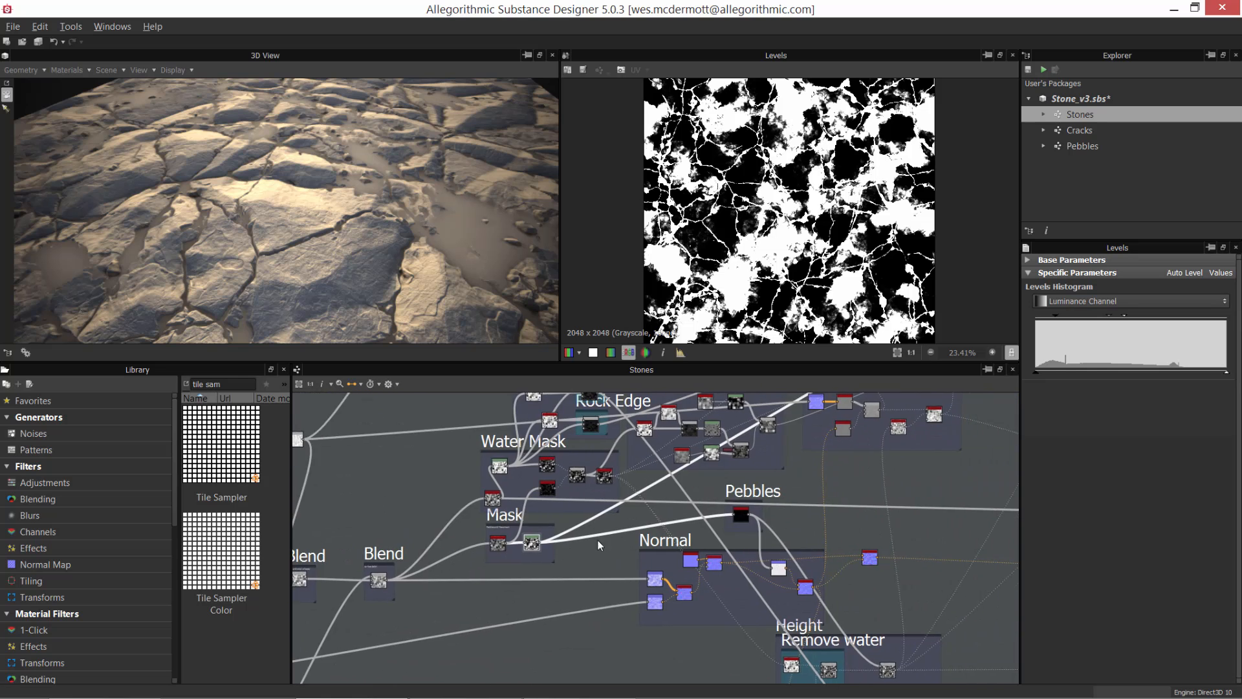
pyautogui.scroll(4, 599, 542)
pyautogui.moveTo(782, 550); pyautogui.dragTo(658, 555, button='middle')
pyautogui.scroll(3, 760, 523)
pyautogui.doubleClick(760, 511)
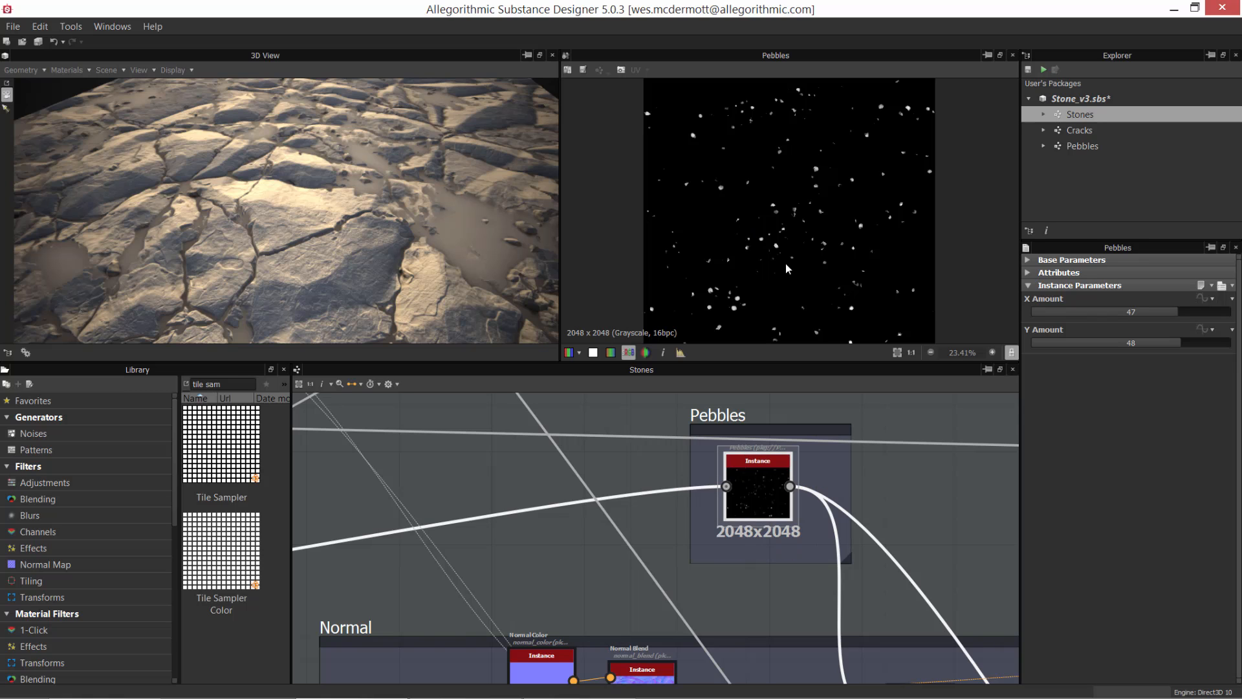
pyautogui.scroll(2, 788, 273)
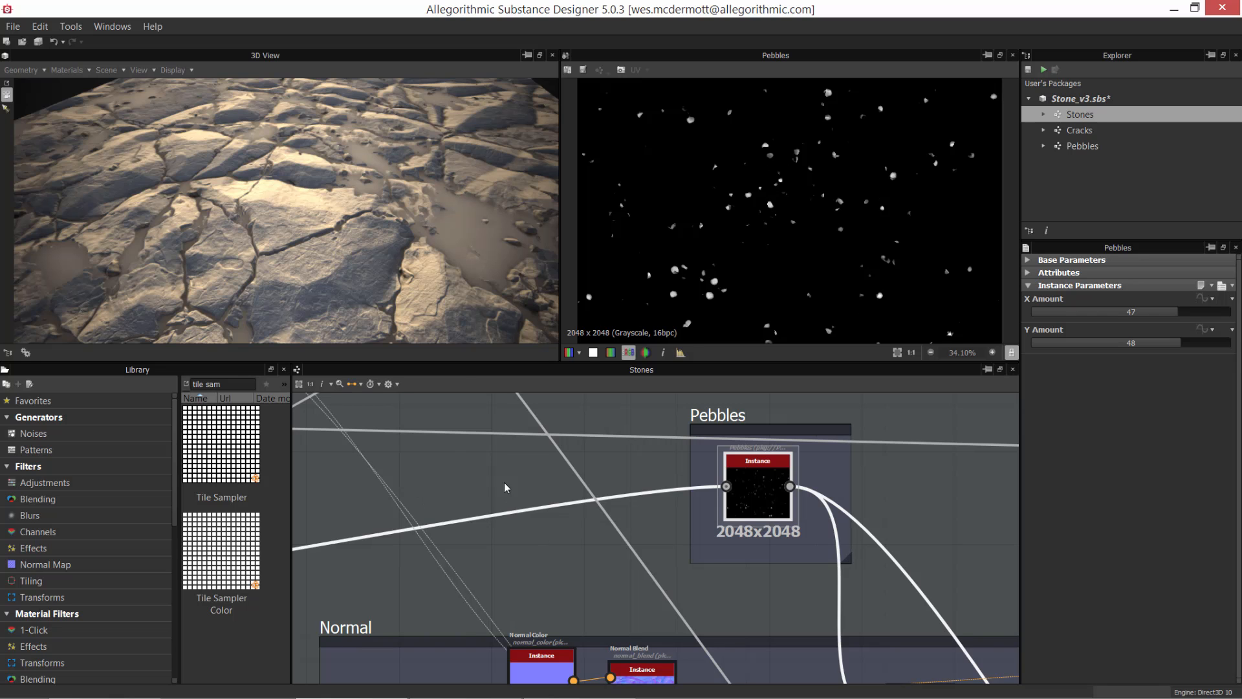
# Step: Preview the Normal Blend node in the Normal frame with its Opacity and Use Mask parameters
pyautogui.scroll(-6, 662, 532)
pyautogui.moveTo(656, 584); pyautogui.dragTo(682, 477, button='middle')
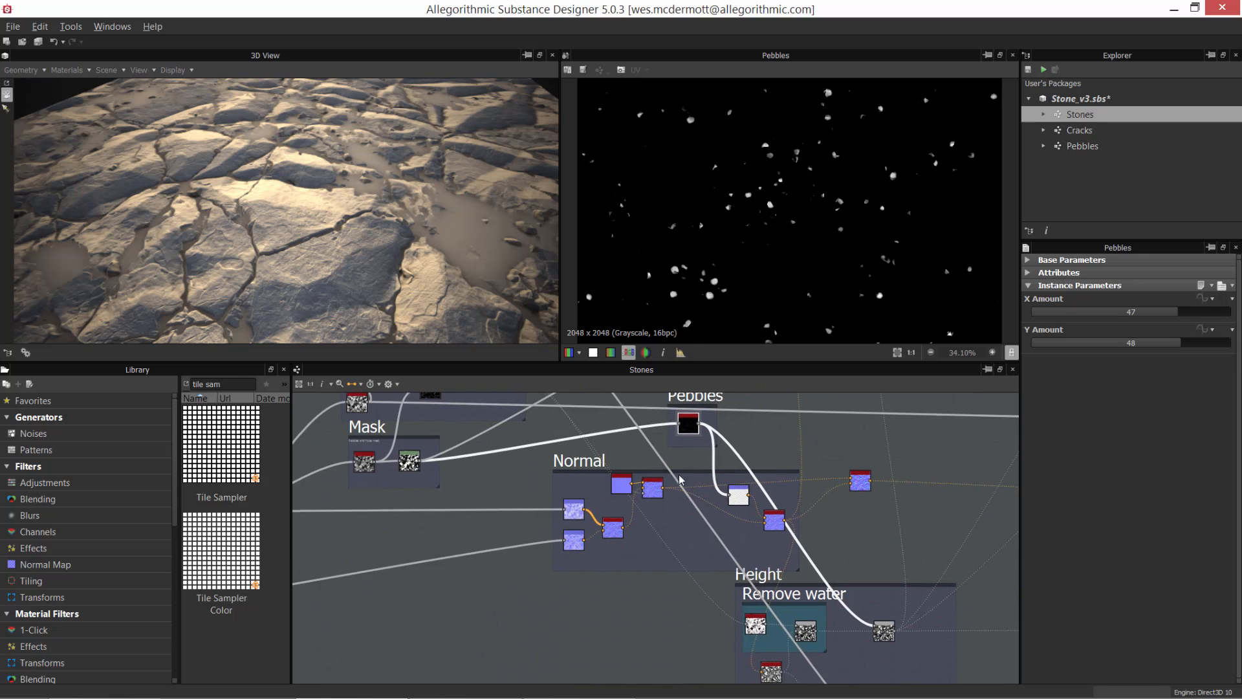
pyautogui.scroll(5, 682, 477)
pyautogui.moveTo(758, 553); pyautogui.dragTo(669, 576, button='middle')
pyautogui.scroll(-1, 669, 575)
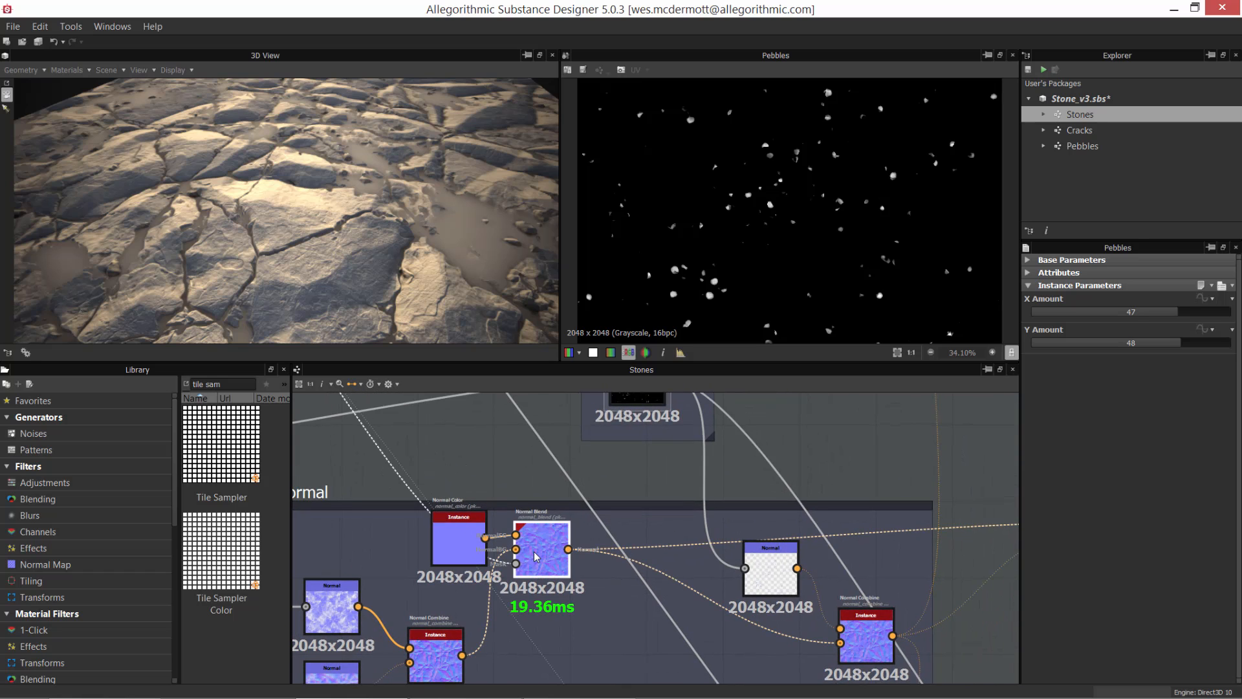
pyautogui.doubleClick(534, 551)
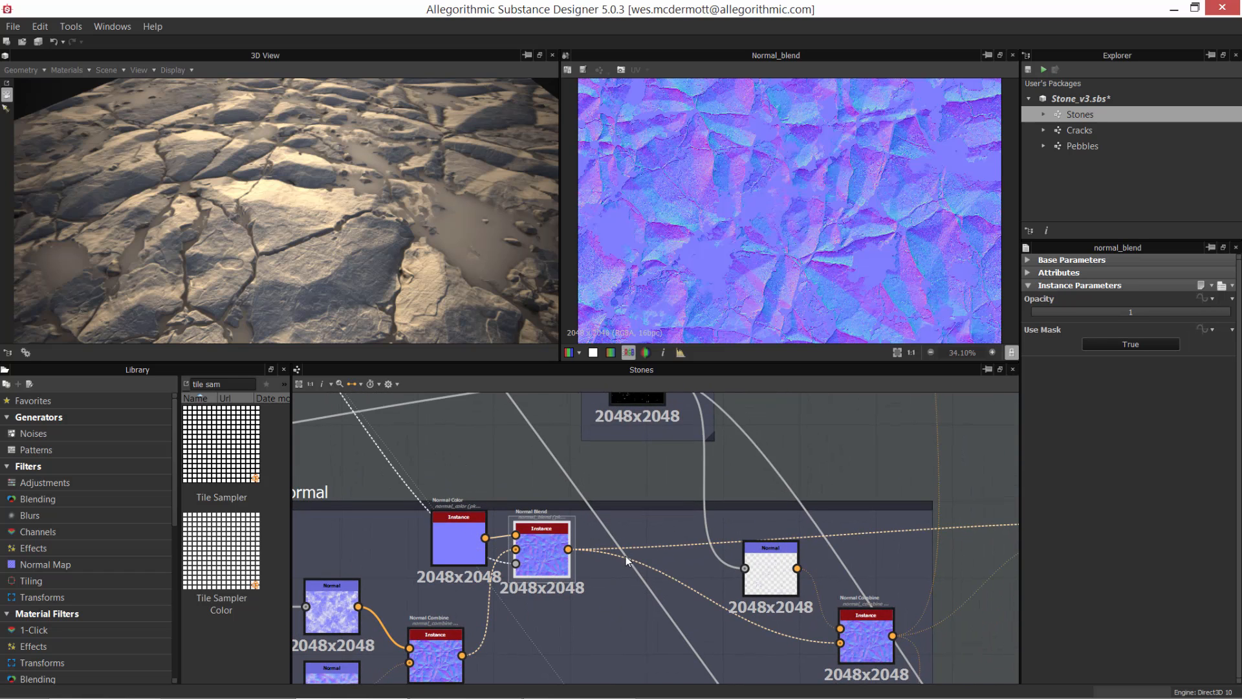
# Step: Preview the Normal Combine node that feeds the Normal Blend node
pyautogui.moveTo(618, 626); pyautogui.dragTo(610, 541, button='middle')
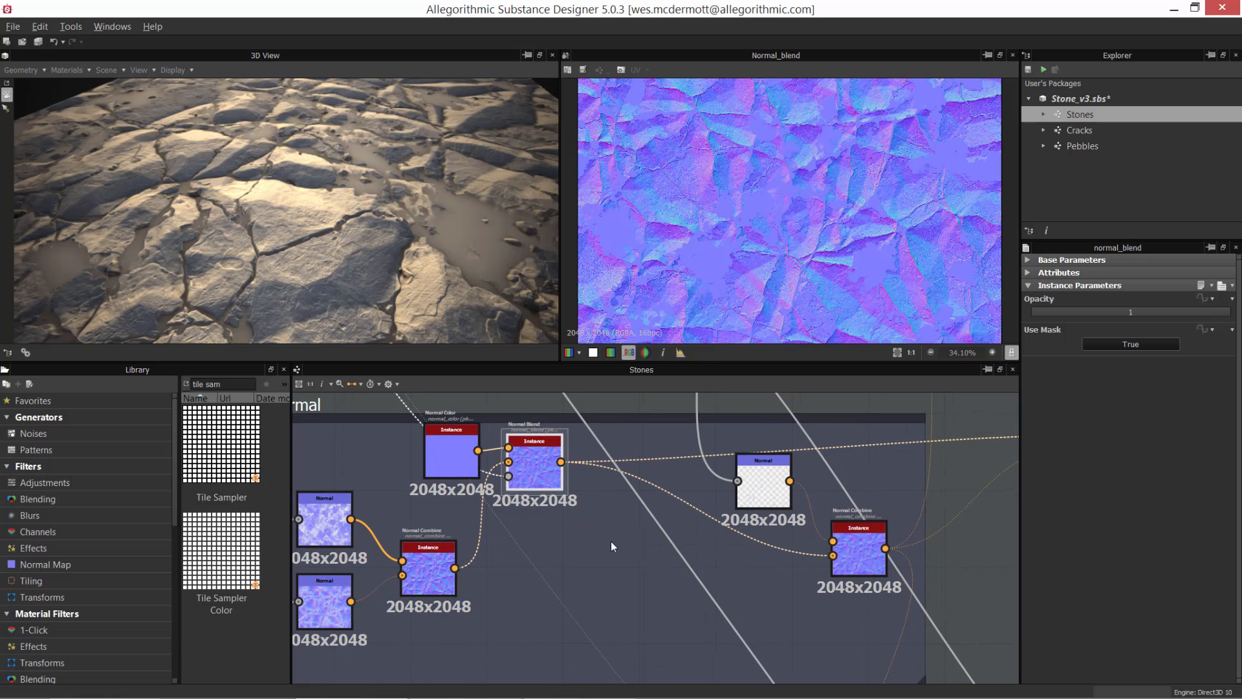
pyautogui.click(413, 568)
pyautogui.doubleClick(415, 572)
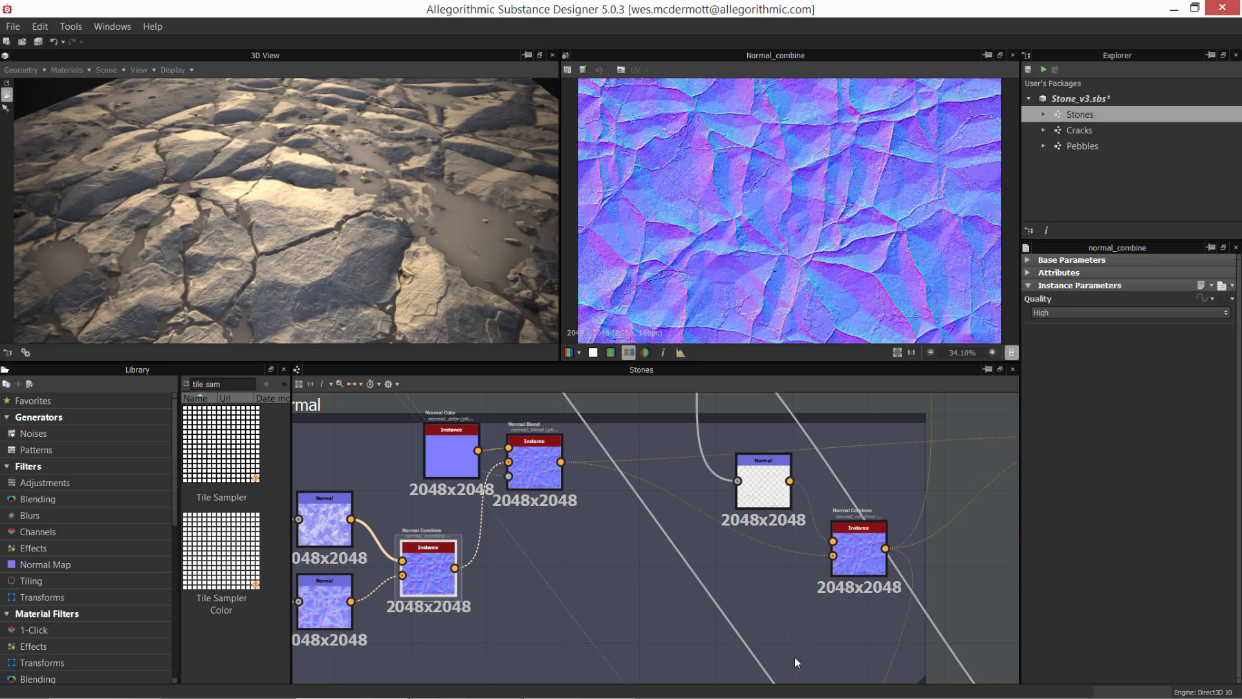
# Step: Preview the Pebbles instance and the Normal node connected to it, and examine the pebble normals up close
pyautogui.moveTo(765, 548); pyautogui.dragTo(798, 696, button='middle')
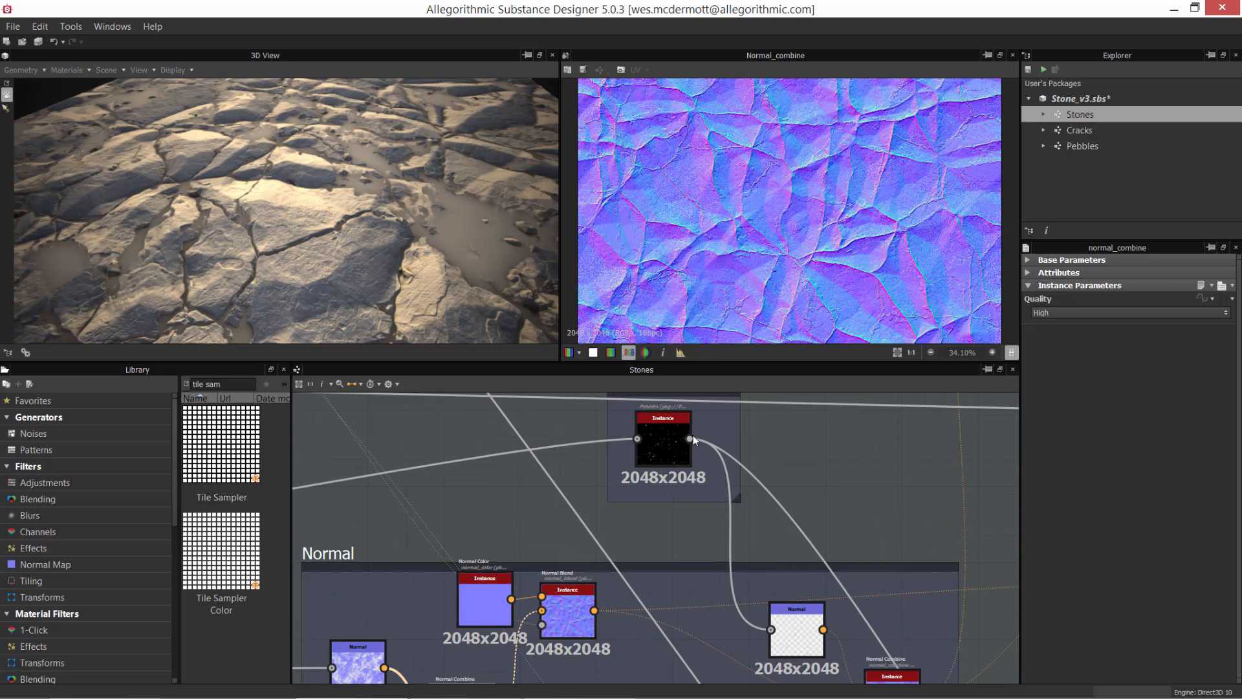
pyautogui.doubleClick(693, 438)
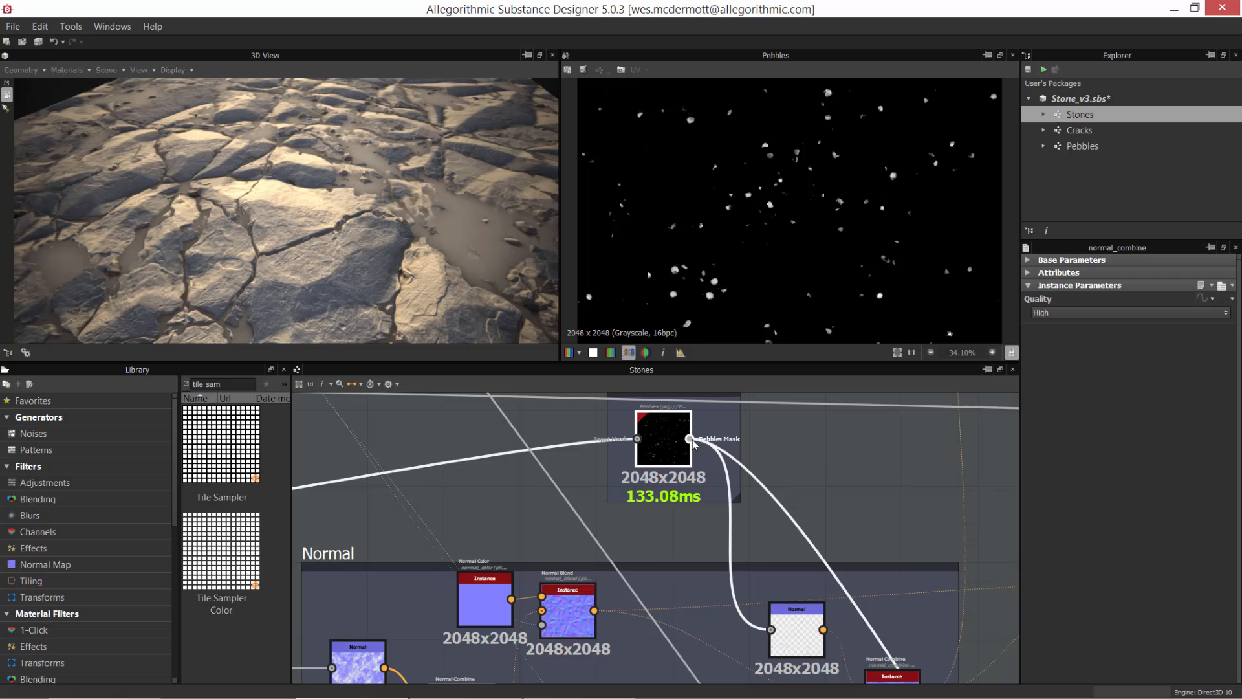
pyautogui.rightClick(828, 477)
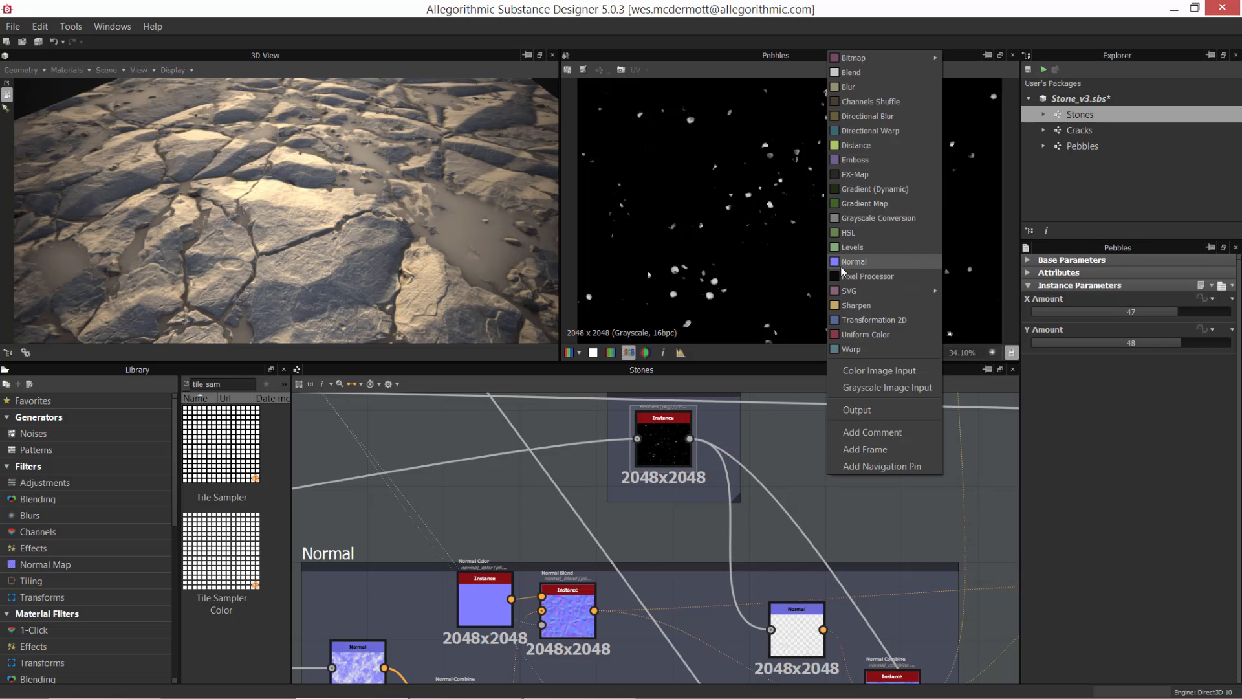
pyautogui.click(820, 519)
pyautogui.doubleClick(794, 642)
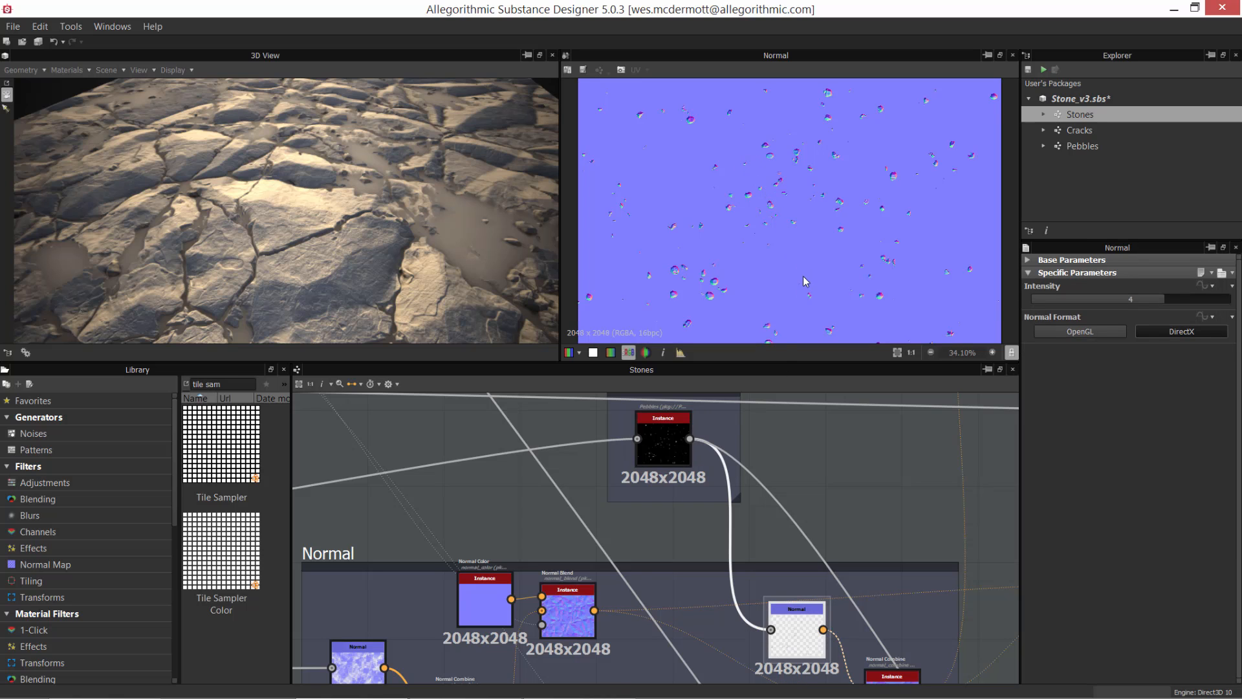
pyautogui.scroll(4, 804, 280)
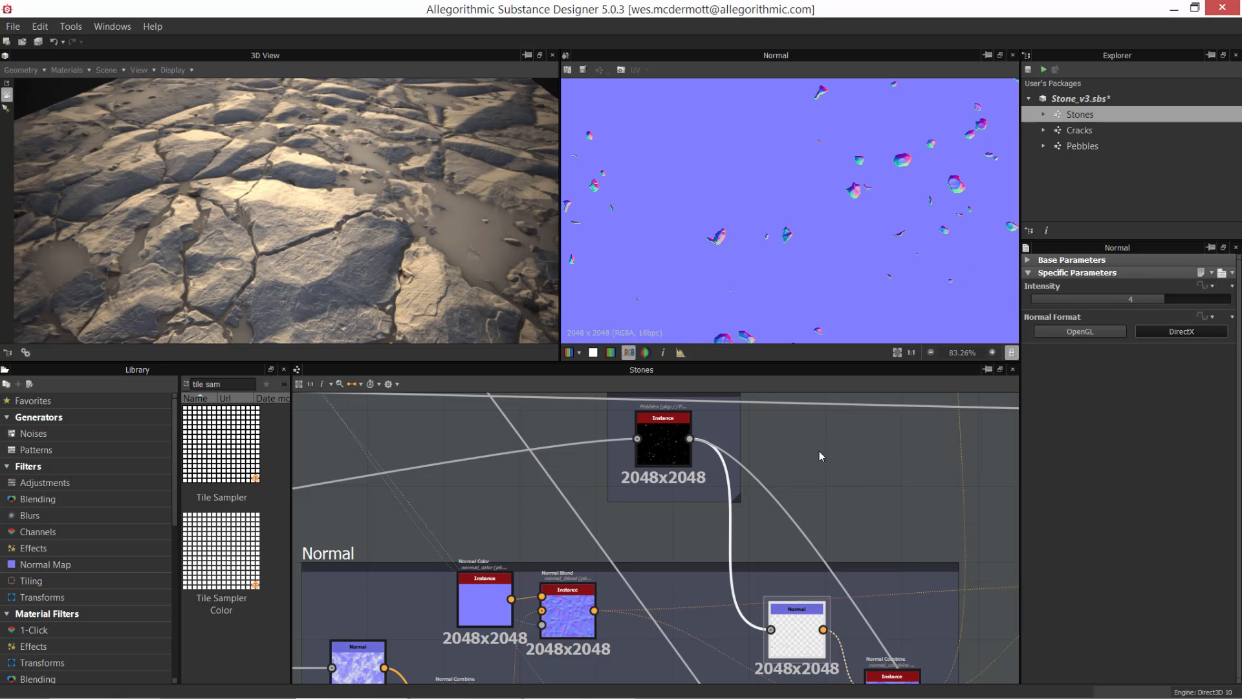
# Step: Preview the Normal Combine node that merges the pebble normals with the Normal Blend output
pyautogui.scroll(-4, 860, 523)
pyautogui.moveTo(867, 598); pyautogui.dragTo(791, 501, button='middle')
pyautogui.scroll(3, 770, 534)
pyautogui.doubleClick(810, 520)
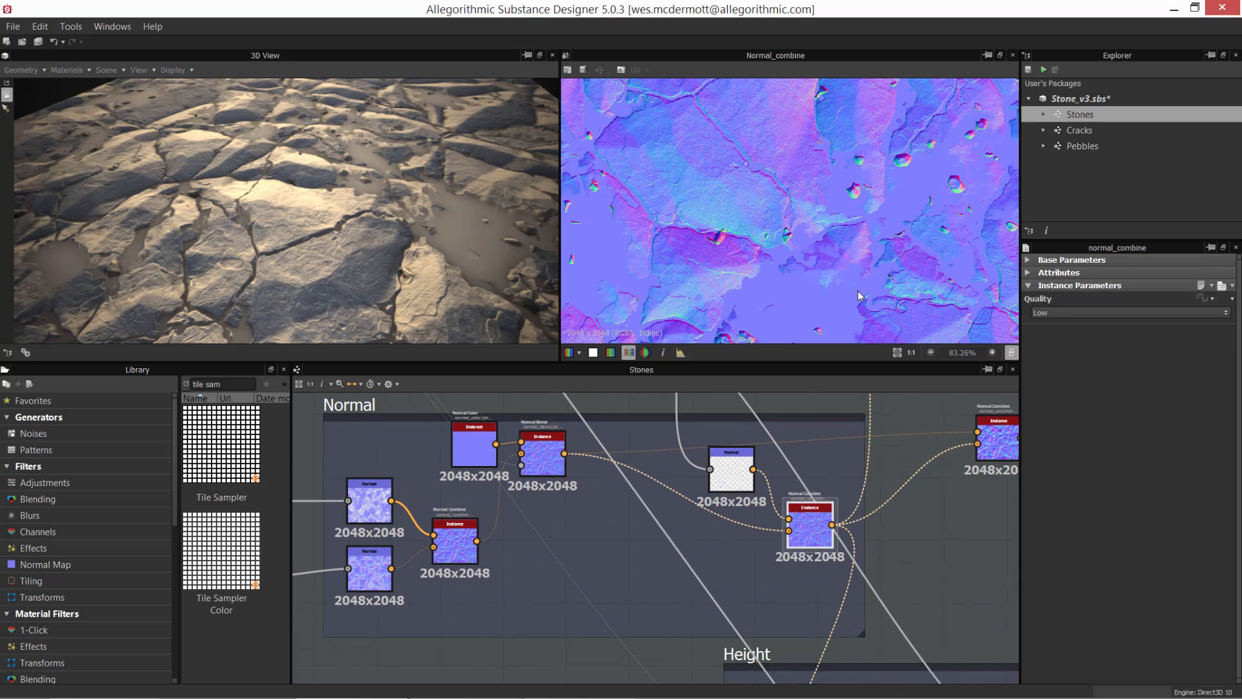
pyautogui.scroll(-3, 767, 184)
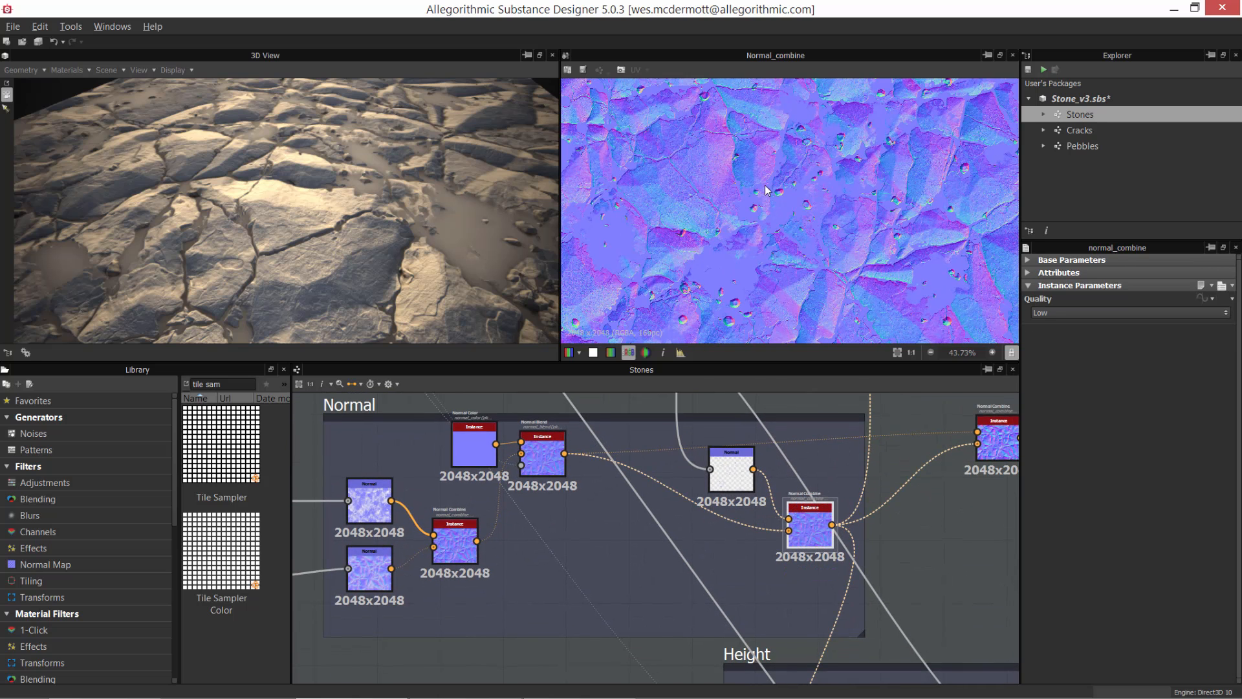
# Step: Dock the Normal Color node onto the Normal Blend node and apply the pebbles' Normal Combine output to the 3D view
pyautogui.moveTo(808, 544); pyautogui.dragTo(798, 623, button='middle')
pyautogui.moveTo(532, 534); pyautogui.dragTo(587, 534)
pyautogui.moveTo(477, 527)
pyautogui.mouseDown()
pyautogui.moveTo(508, 530)
pyautogui.moveTo(484, 530)
pyautogui.mouseUp()
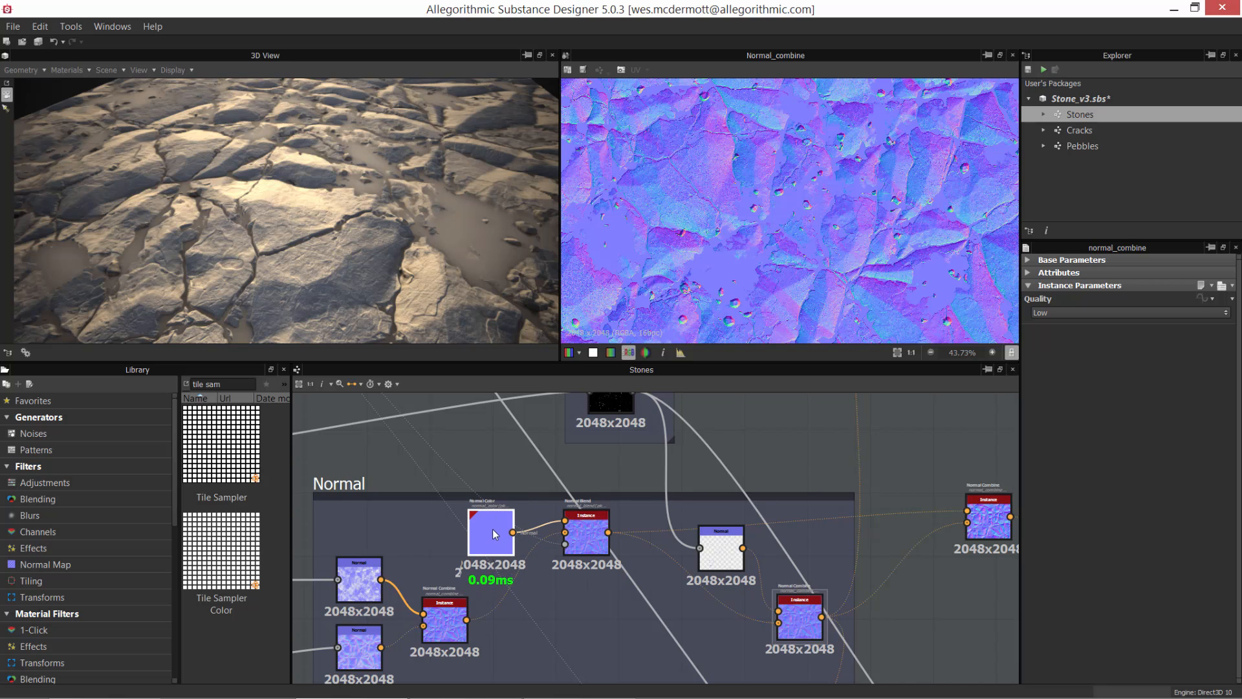
pyautogui.press('Delete')
pyautogui.moveTo(589, 534); pyautogui.dragTo(561, 548)
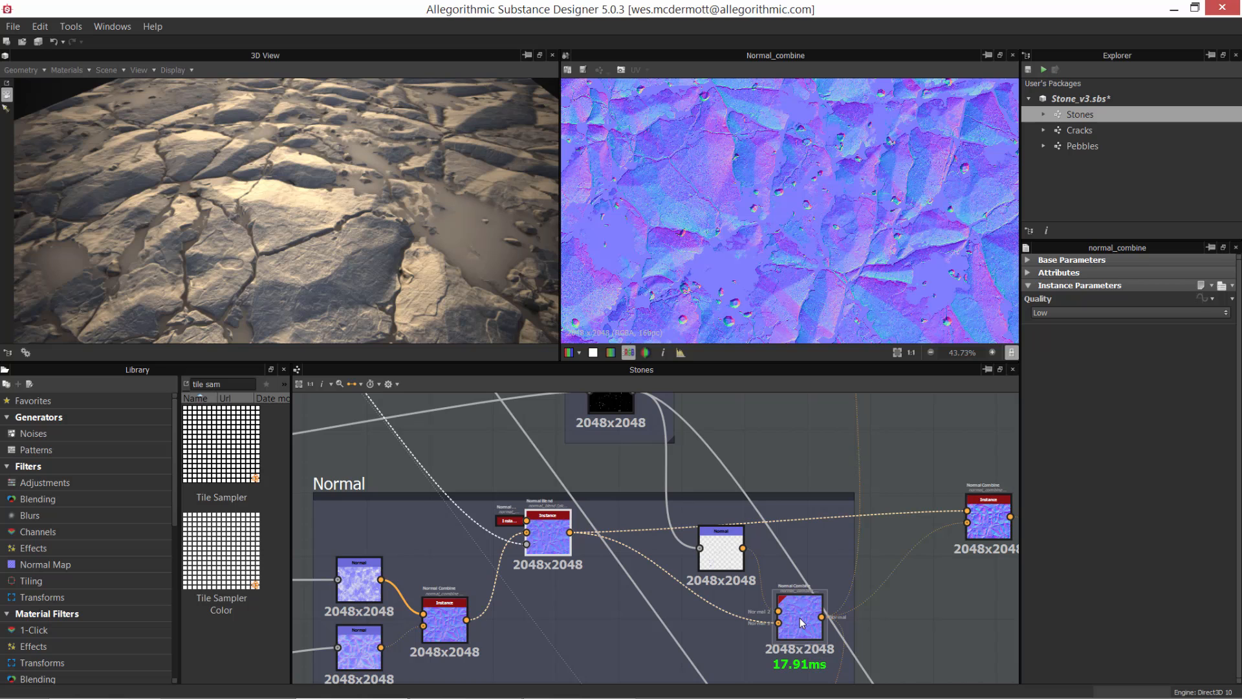
pyautogui.moveTo(800, 619); pyautogui.dragTo(342, 224)
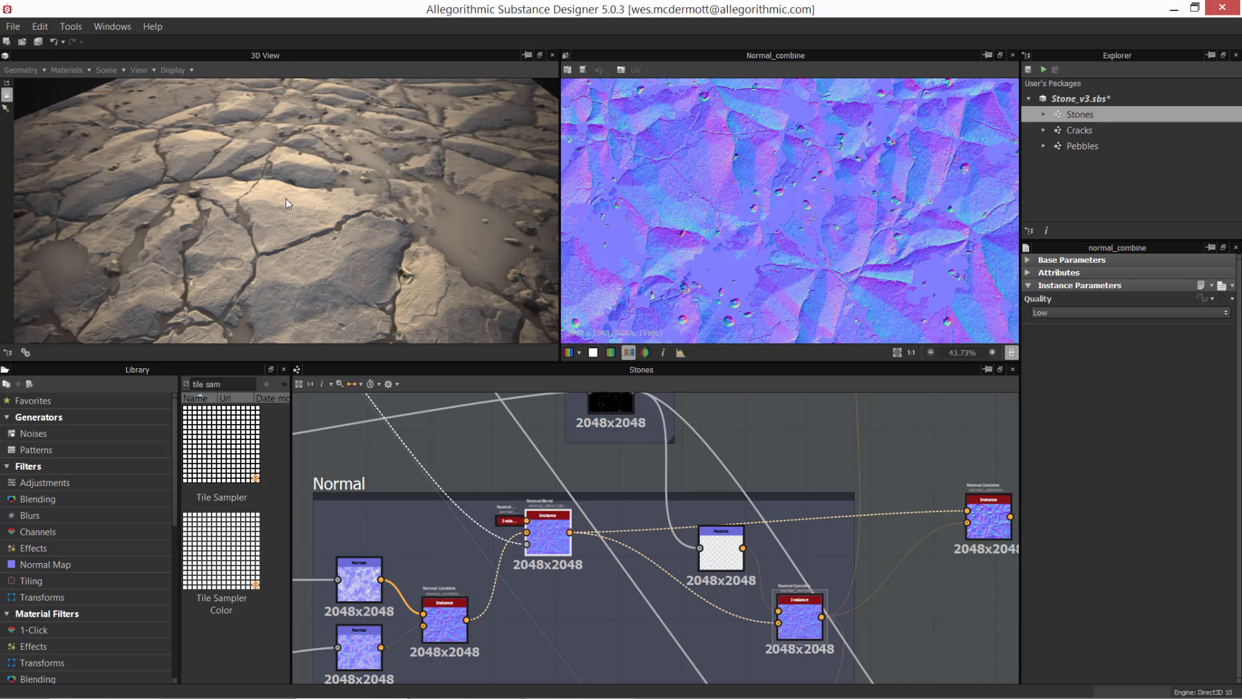
# Step: Examine the cracks, pebbles and water puddles on the stone surface in the 3D view, close up and from several angles
pyautogui.scroll(-3, 238, 168)
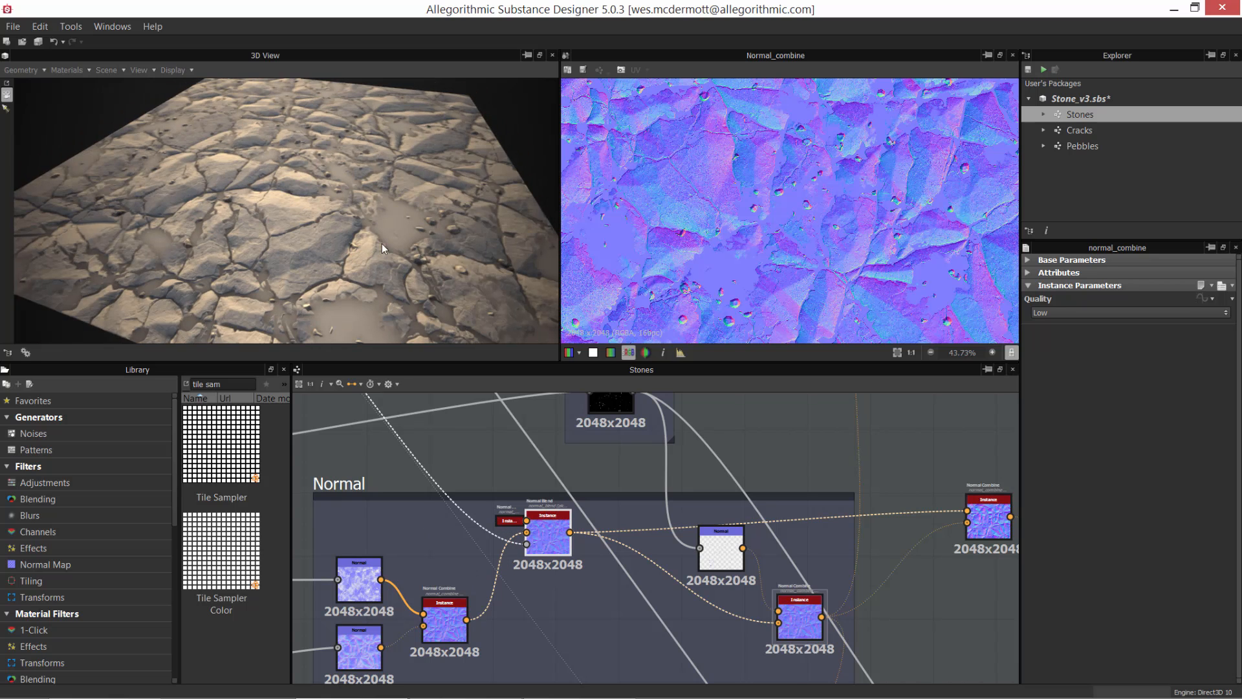
pyautogui.scroll(2, 348, 226)
pyautogui.moveTo(348, 227); pyautogui.dragTo(432, 261)
pyautogui.scroll(3, 328, 232)
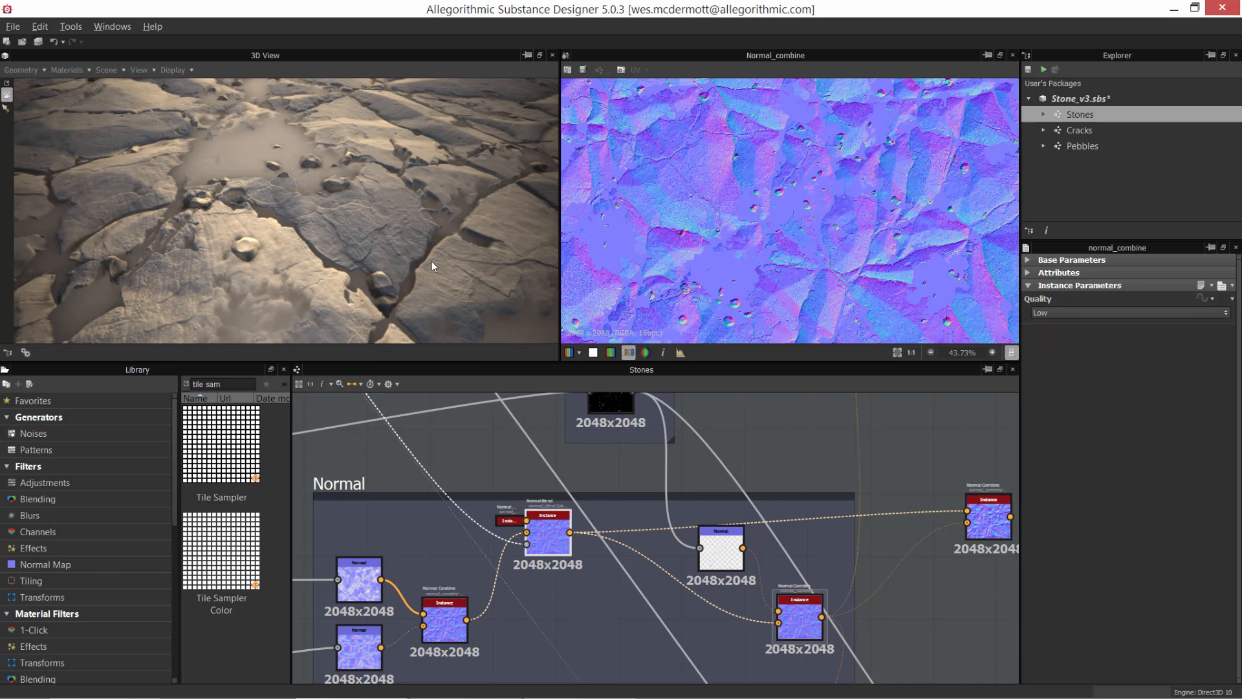
pyautogui.keyDown('alt'); pyautogui.moveTo(355, 185); pyautogui.dragTo(349, 244); pyautogui.keyUp('alt')
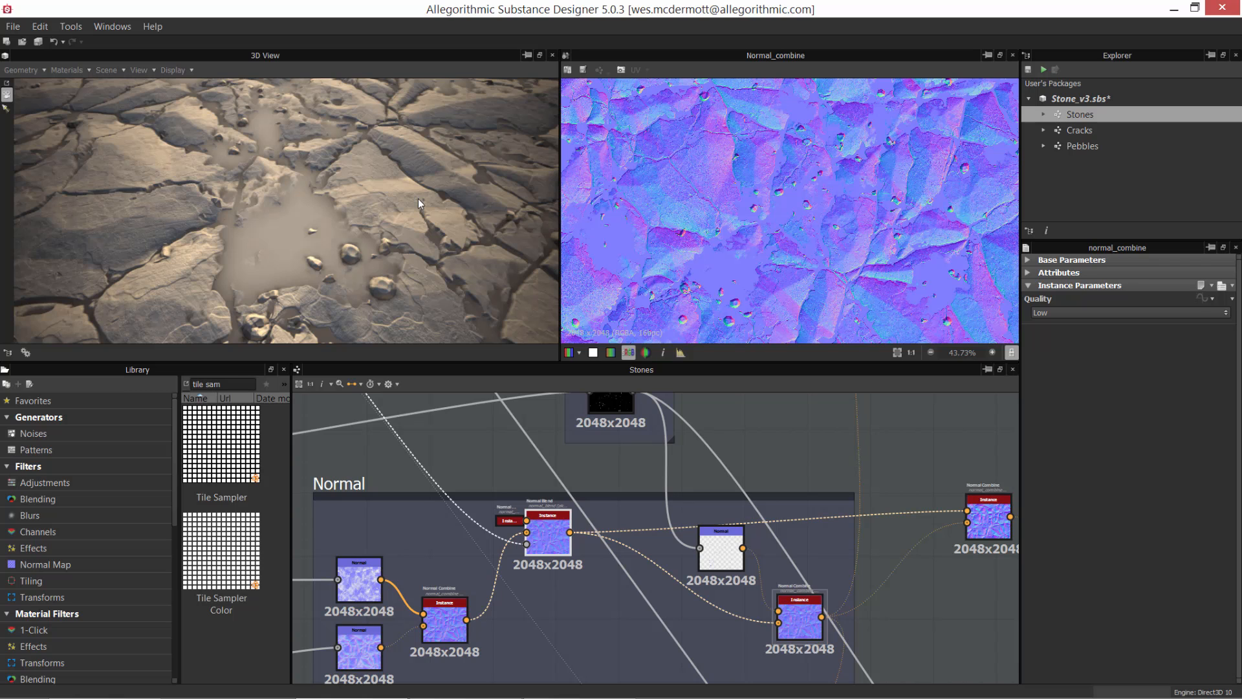
pyautogui.moveTo(569, 479); pyautogui.dragTo(590, 565, button='middle')
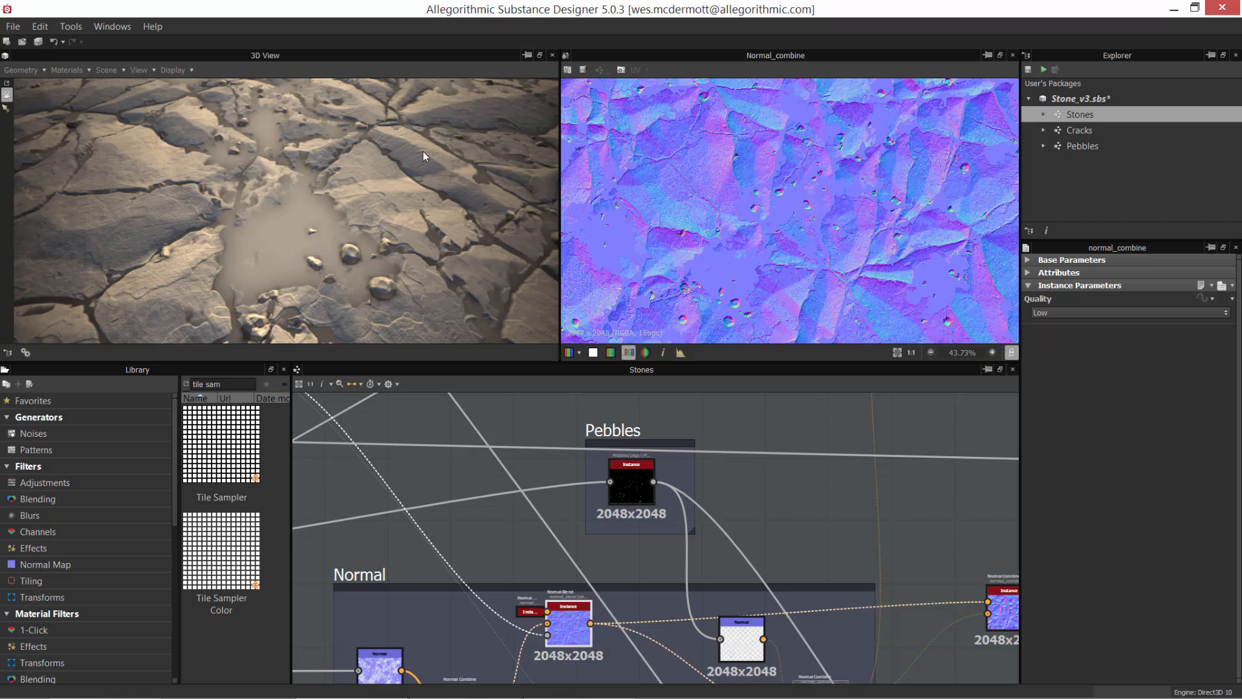
pyautogui.moveTo(300, 173); pyautogui.dragTo(467, 131)
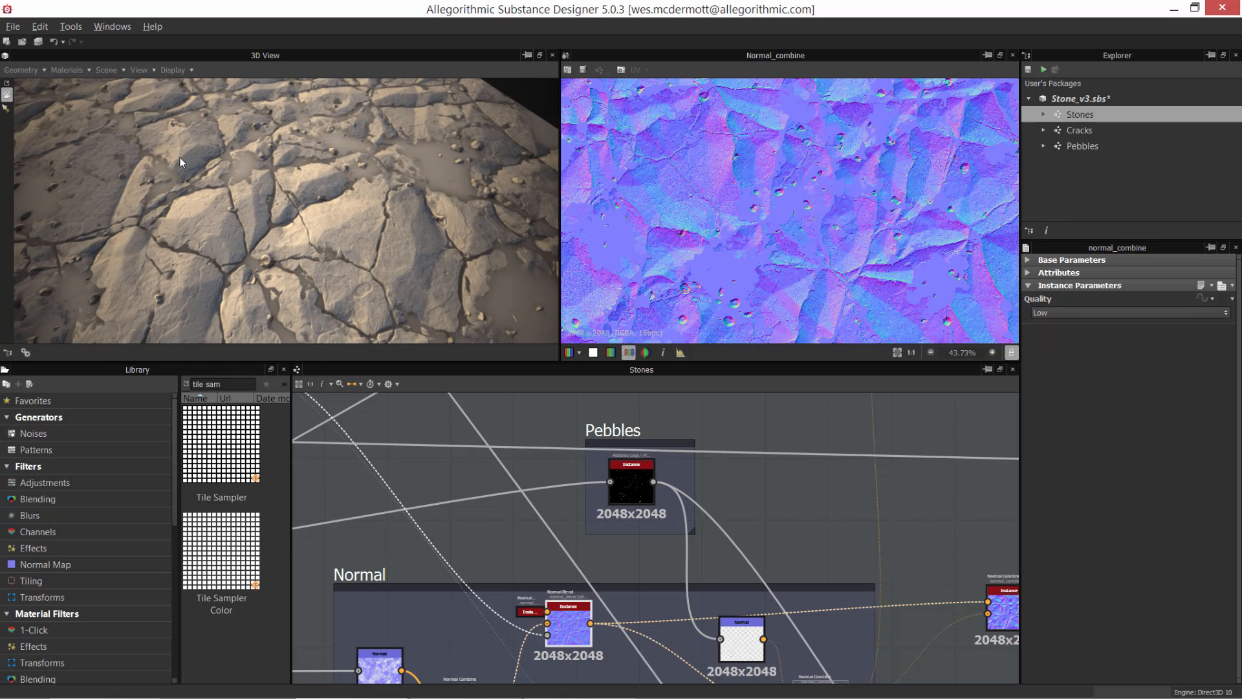
pyautogui.moveTo(179, 157); pyautogui.dragTo(180, 292)
pyautogui.moveTo(360, 203); pyautogui.dragTo(325, 244)
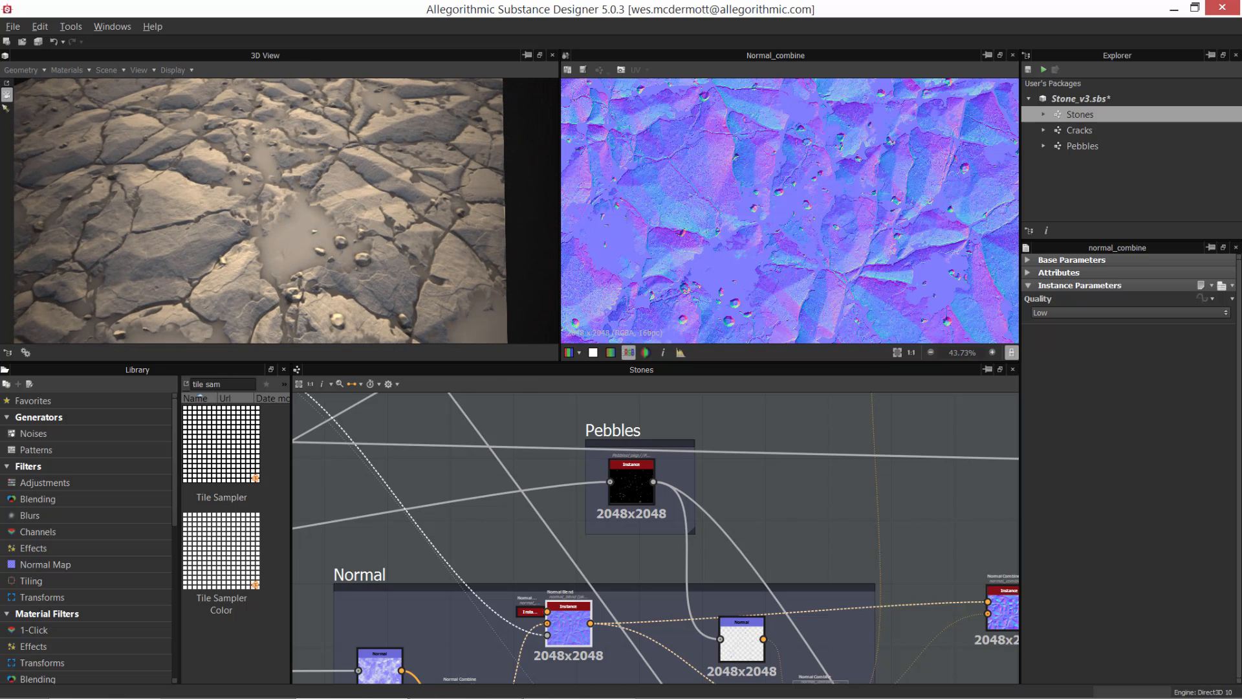
# Step: Move the last Normal Combine node farther from the Normal frame and compare its preview with the pebbles' Normal Combine output
pyautogui.scroll(2, 682, 673)
pyautogui.moveTo(682, 673); pyautogui.dragTo(387, 593, button='middle')
pyautogui.scroll(1, 639, 561)
pyautogui.moveTo(705, 554); pyautogui.dragTo(681, 578, button='middle')
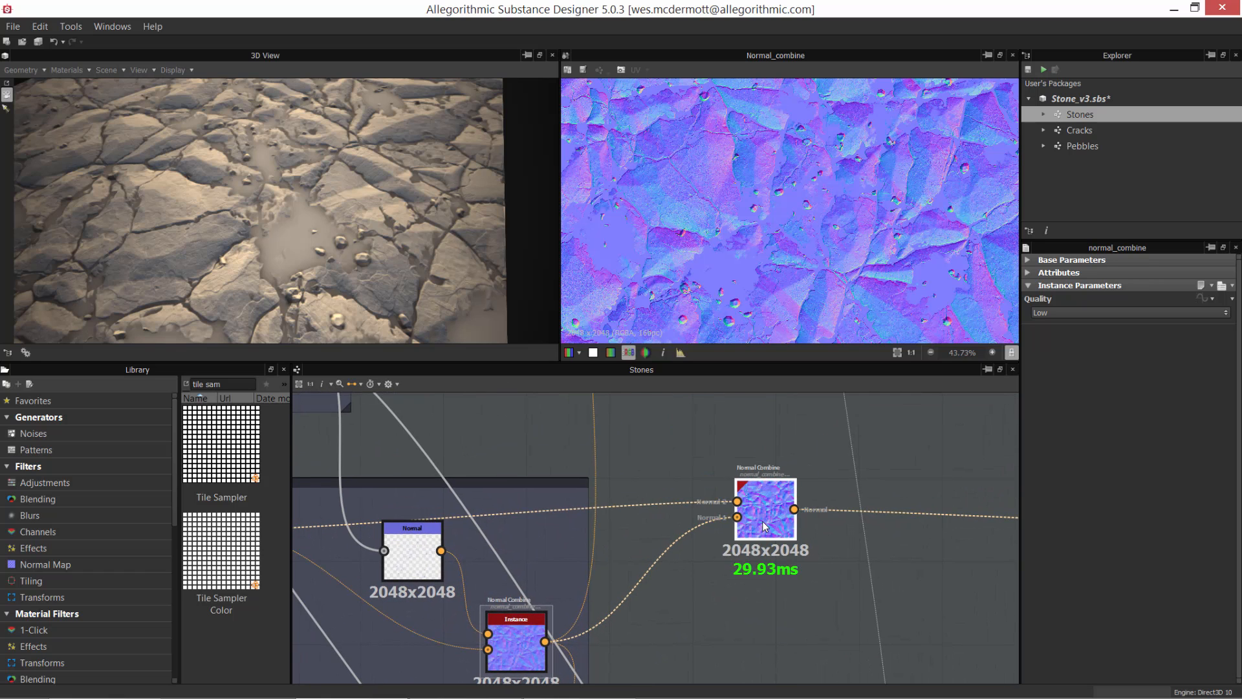
pyautogui.doubleClick(763, 521)
pyautogui.moveTo(763, 521); pyautogui.dragTo(832, 529)
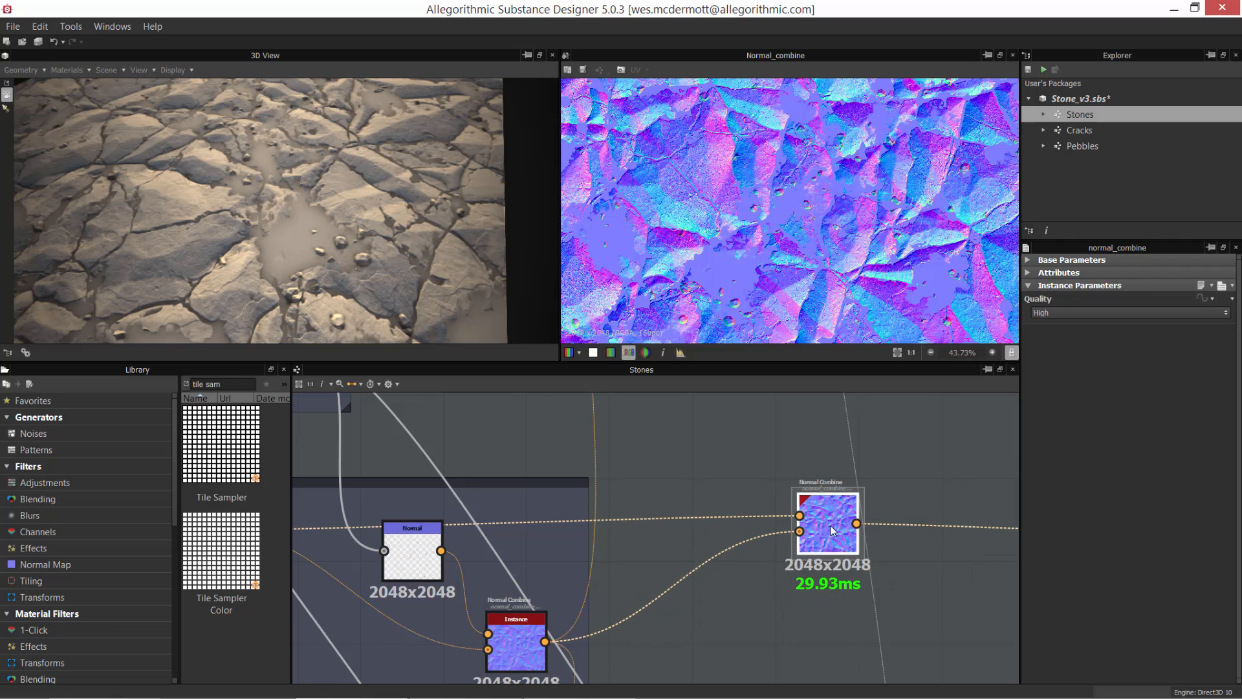
pyautogui.doubleClick(513, 631)
pyautogui.doubleClick(802, 505)
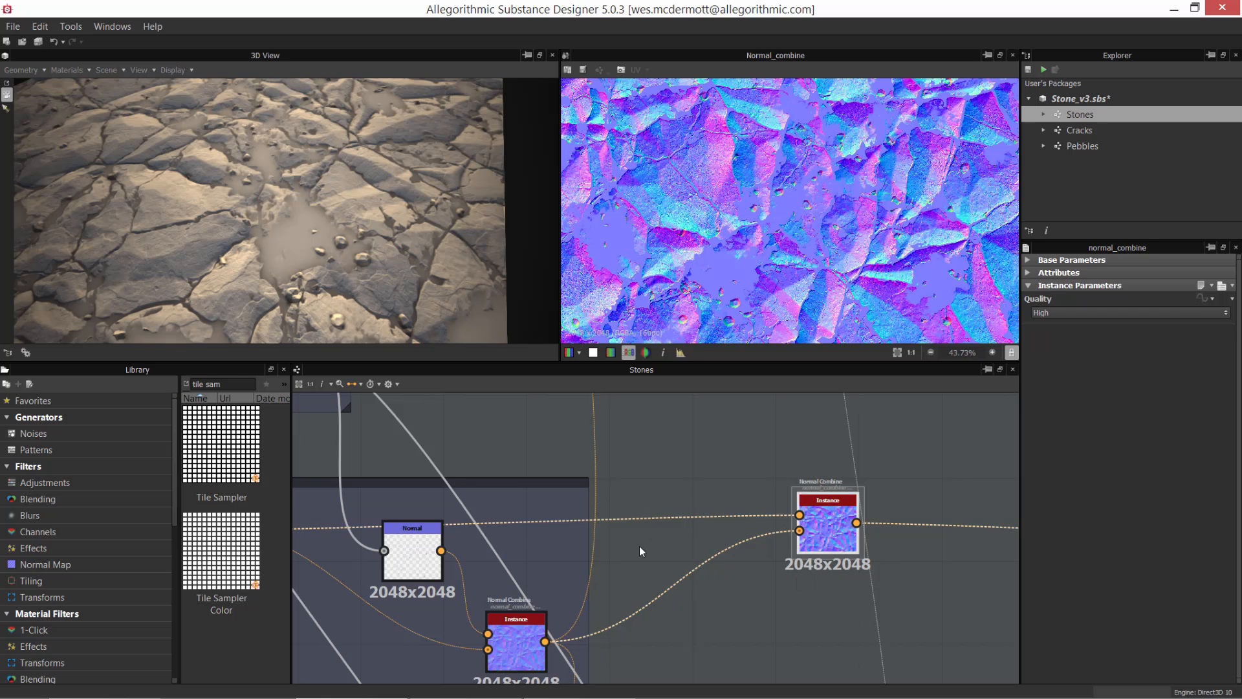
# Step: Apply the last Normal Combine node's output to the 3D view and inspect the stone surface
pyautogui.scroll(-6, 627, 524)
pyautogui.moveTo(621, 591); pyautogui.dragTo(646, 565, button='middle')
pyautogui.scroll(2, 646, 600)
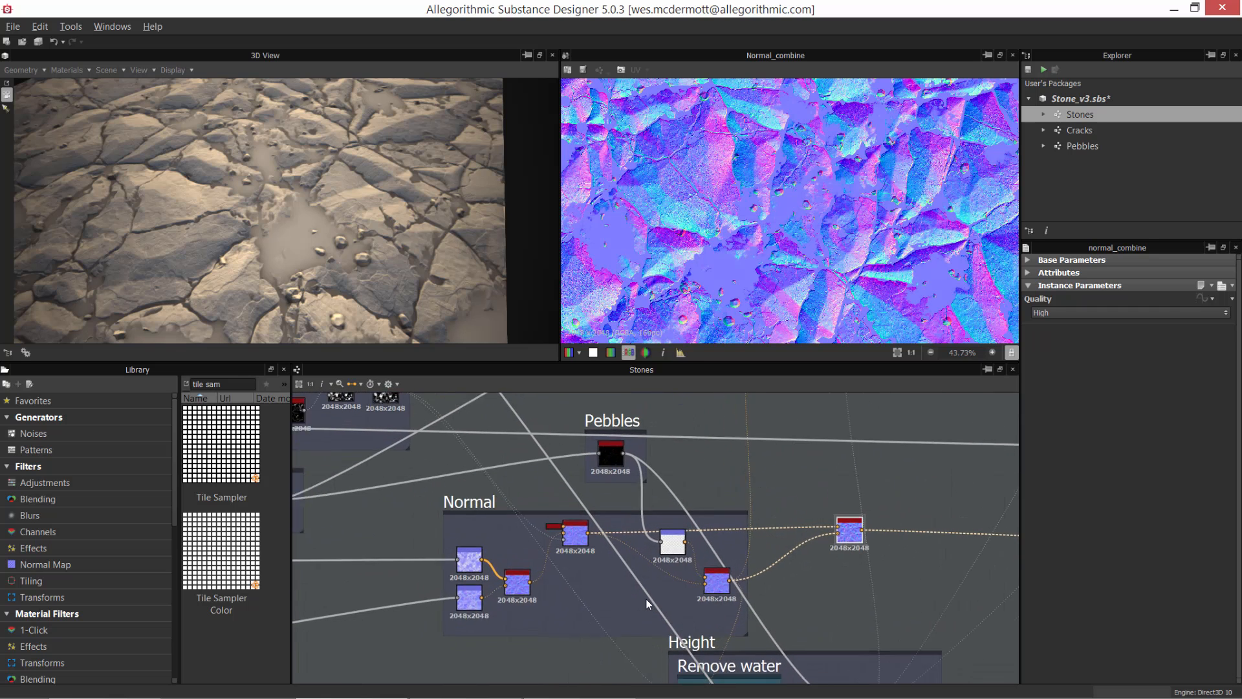
pyautogui.scroll(4, 646, 601)
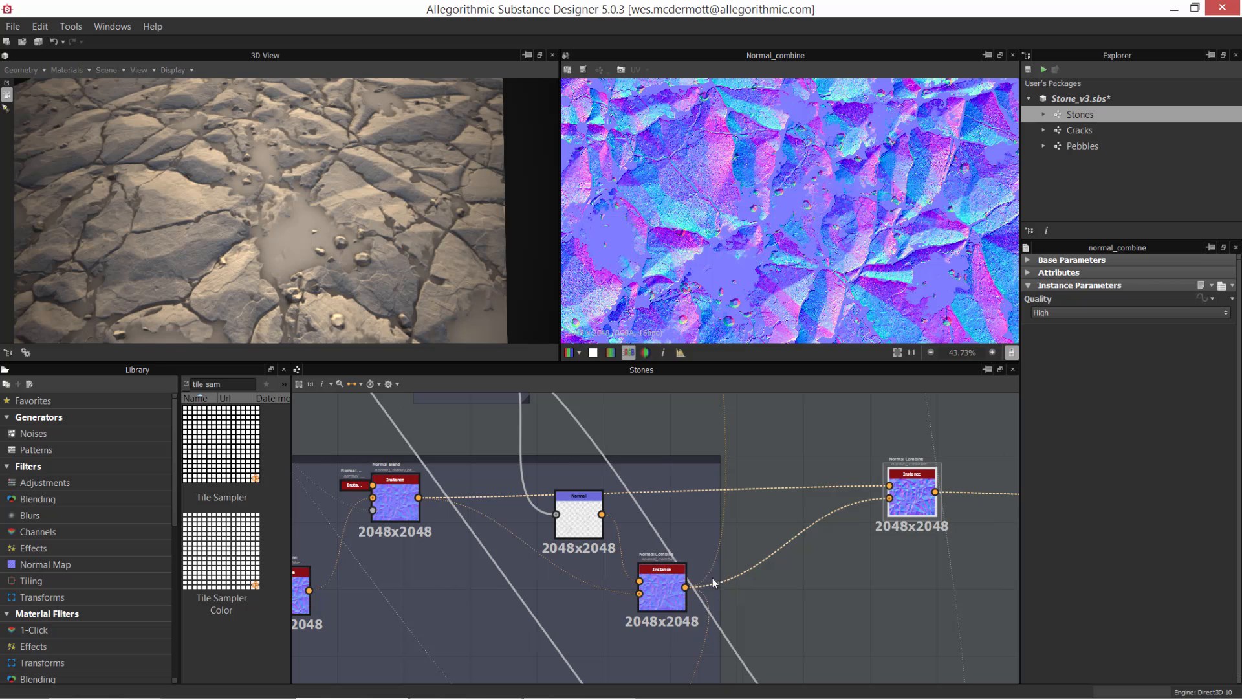
pyautogui.moveTo(913, 491); pyautogui.dragTo(386, 207)
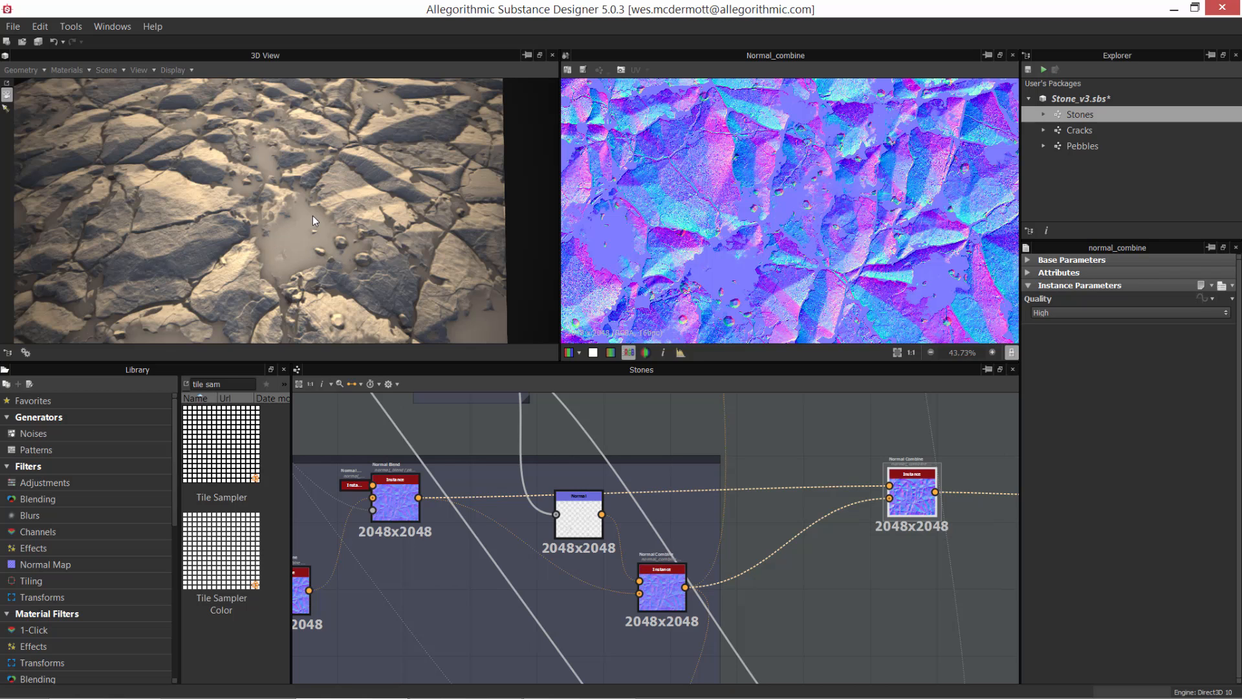
pyautogui.moveTo(313, 215); pyautogui.dragTo(364, 241)
pyautogui.scroll(-3, 705, 455)
# Step: Shift the last Normal Combine node slightly farther away from the Normal frame
pyautogui.moveTo(747, 476); pyautogui.dragTo(343, 475, button='middle')
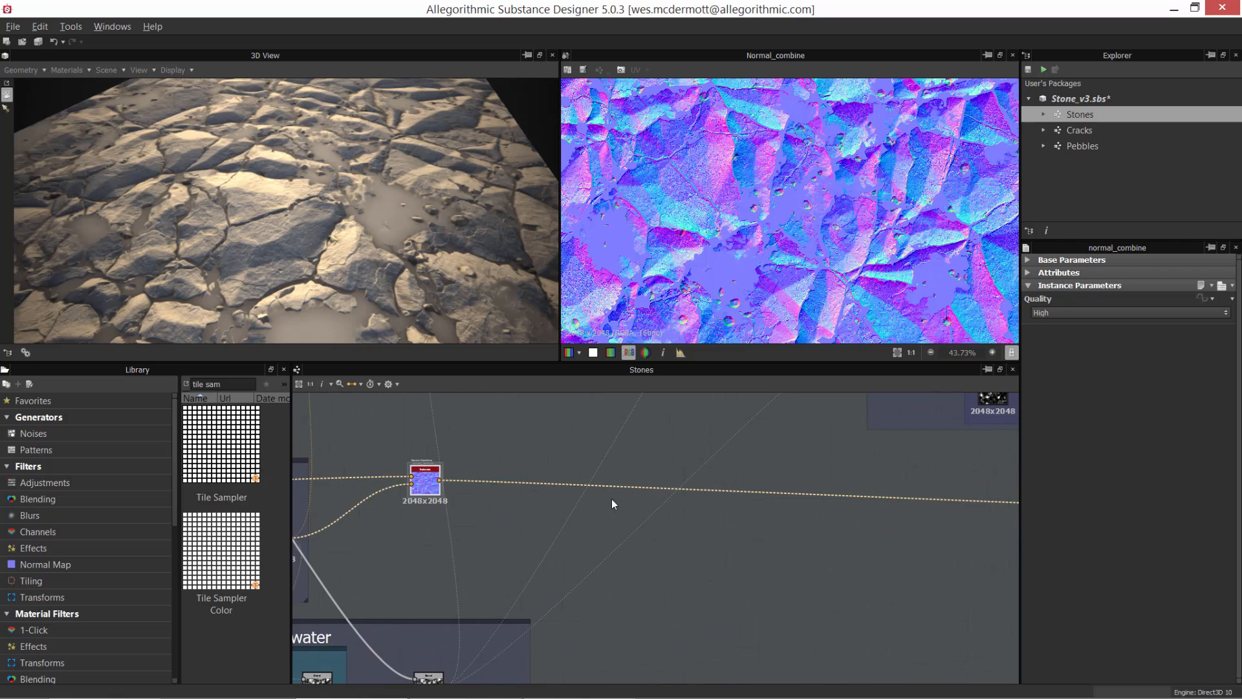
pyautogui.scroll(-2, 611, 500)
pyautogui.moveTo(734, 507); pyautogui.dragTo(464, 506, button='middle')
pyautogui.moveTo(639, 502); pyautogui.dragTo(943, 494, button='middle')
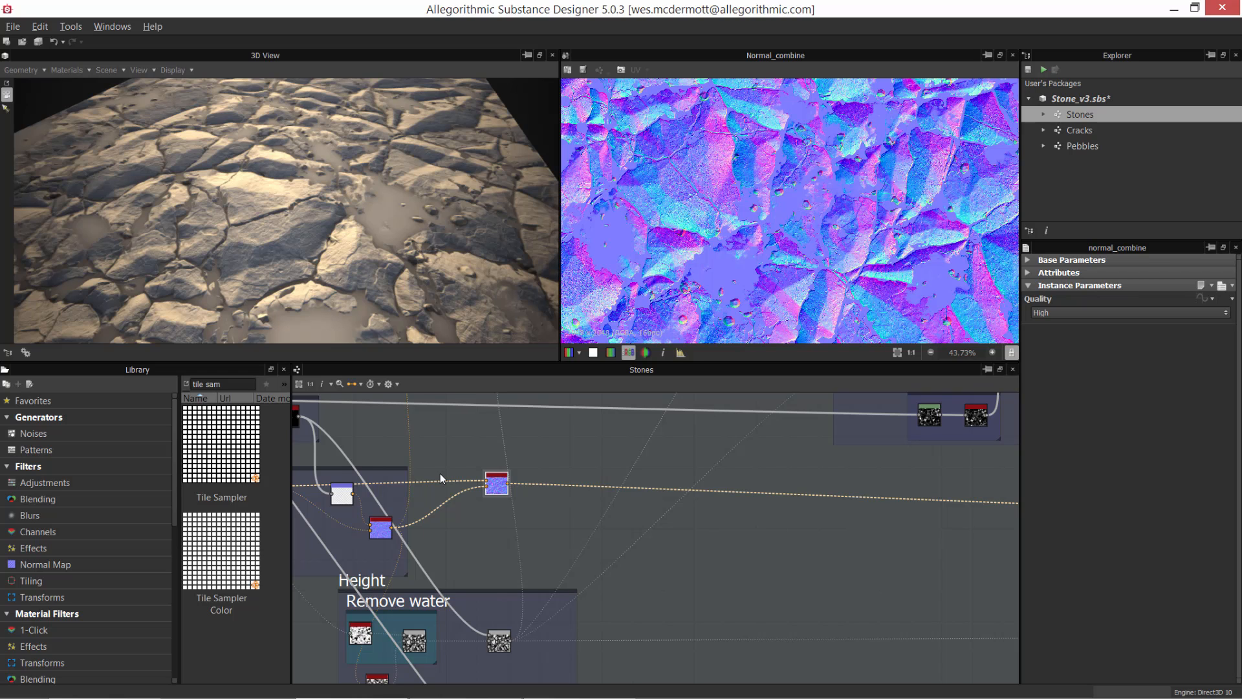
pyautogui.moveTo(490, 486); pyautogui.dragTo(533, 492)
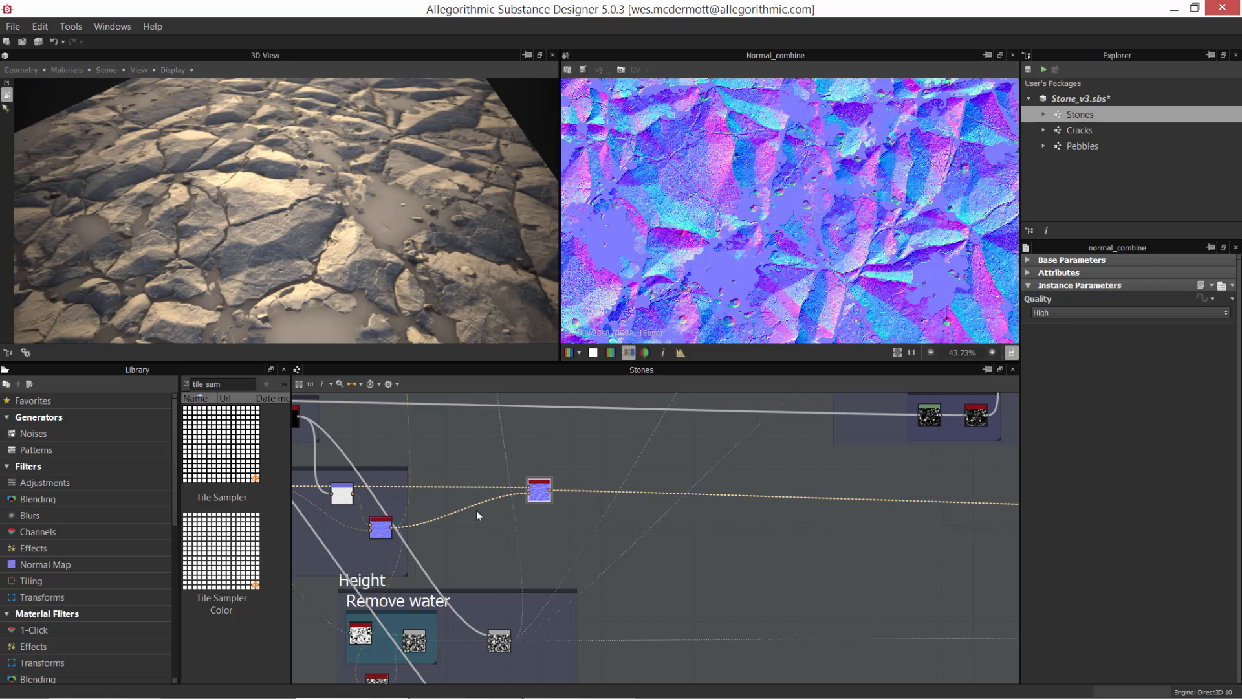
# Step: Trace the last Normal Combine node's connection to the Normal output node and view the whole stone plane in 3D
pyautogui.keyDown('alt'); pyautogui.moveTo(895, 527); pyautogui.dragTo(522, 518, button='middle'); pyautogui.keyUp('alt')
pyautogui.keyDown('alt'); pyautogui.moveTo(647, 497); pyautogui.dragTo(573, 499, button='middle'); pyautogui.keyUp('alt')
pyautogui.moveTo(729, 498); pyautogui.dragTo(730, 494)
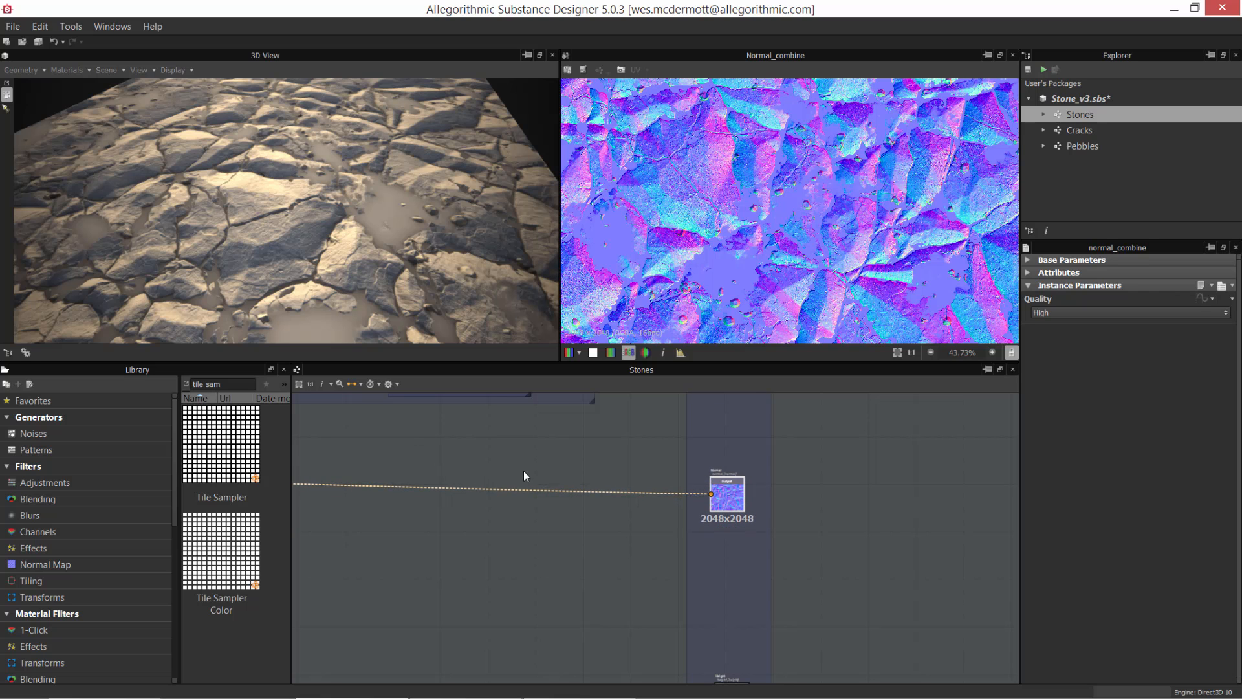
pyautogui.moveTo(524, 472); pyautogui.dragTo(654, 523, button='middle')
pyautogui.scroll(-3, 304, 192)
pyautogui.moveTo(304, 192)
pyautogui.mouseDown()
pyautogui.moveTo(309, 219)
pyautogui.moveTo(322, 200)
pyautogui.mouseUp()
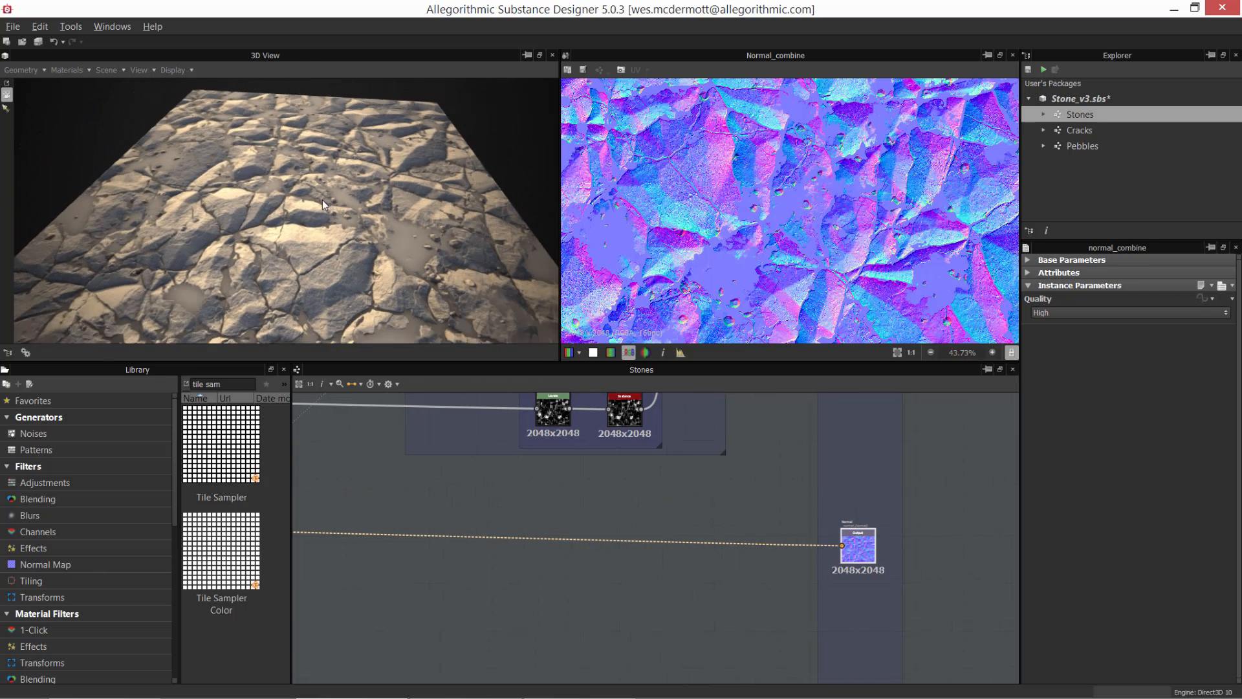